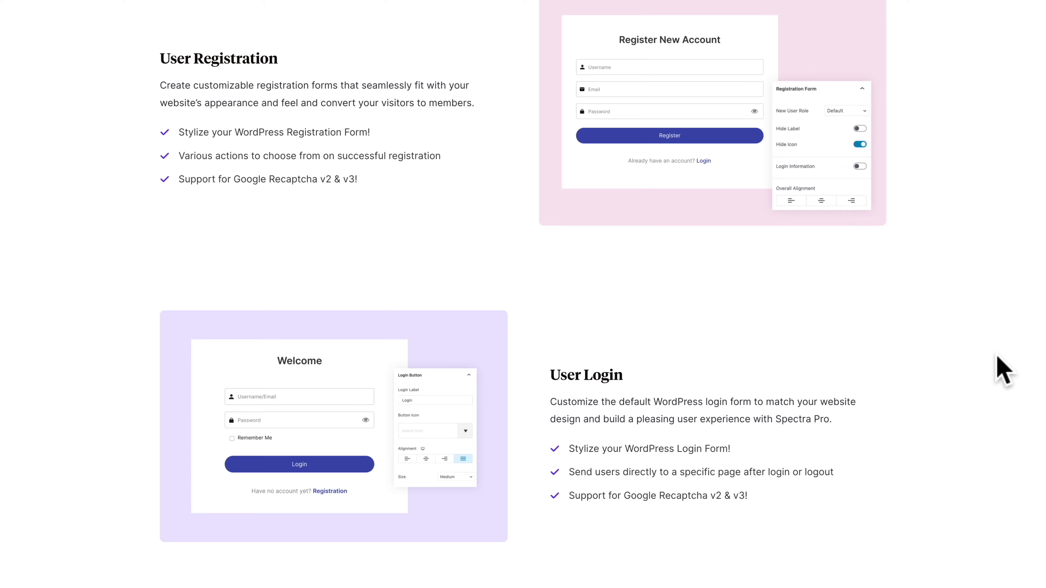
pyautogui.scroll(-9, 1002, 367)
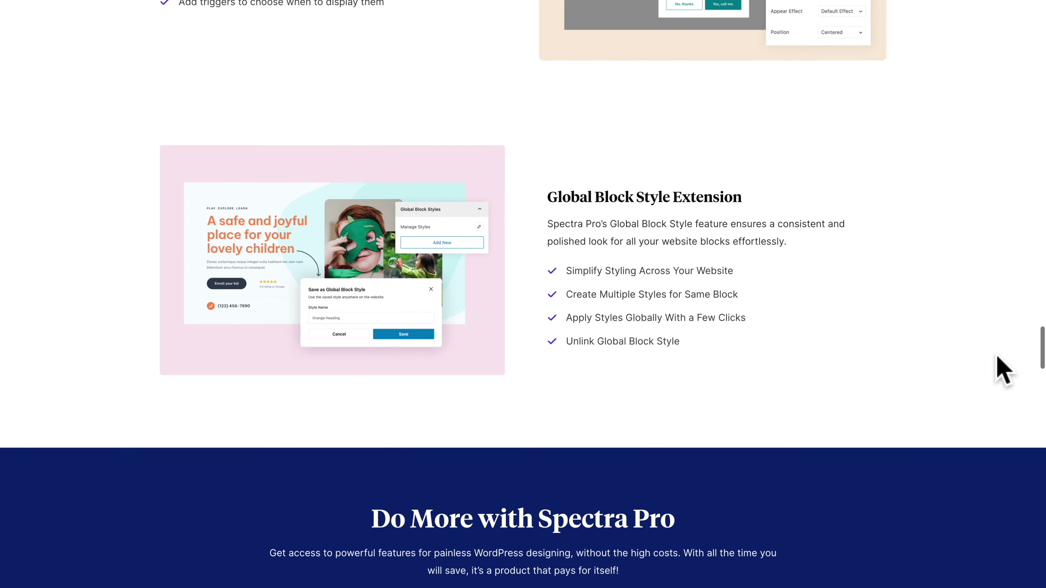
pyautogui.scroll(20, 1002, 367)
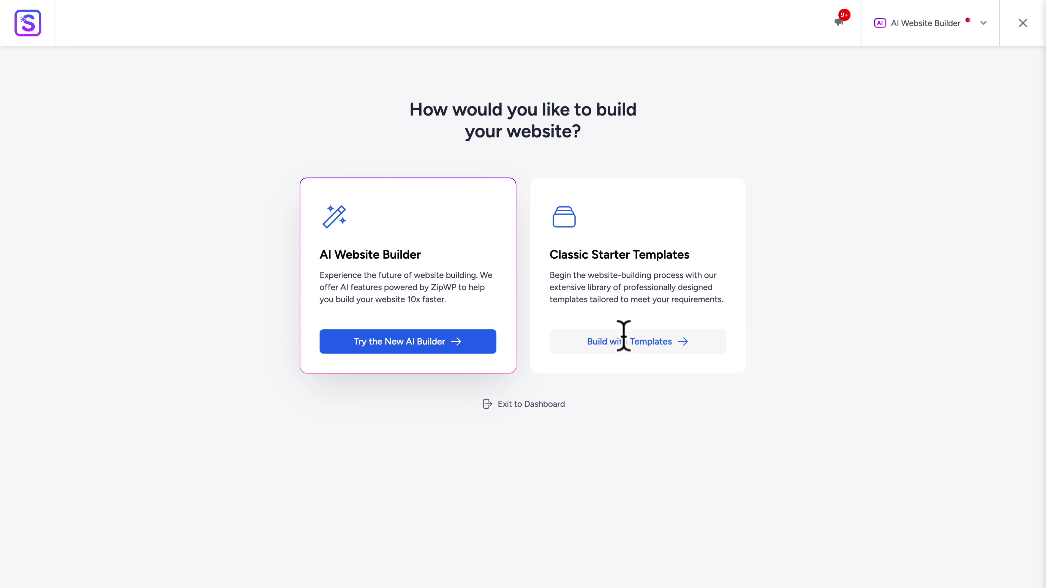
# Step: Choose the classic starter templates for the Block Editor and select the Love Nature template
pyautogui.click(626, 339)
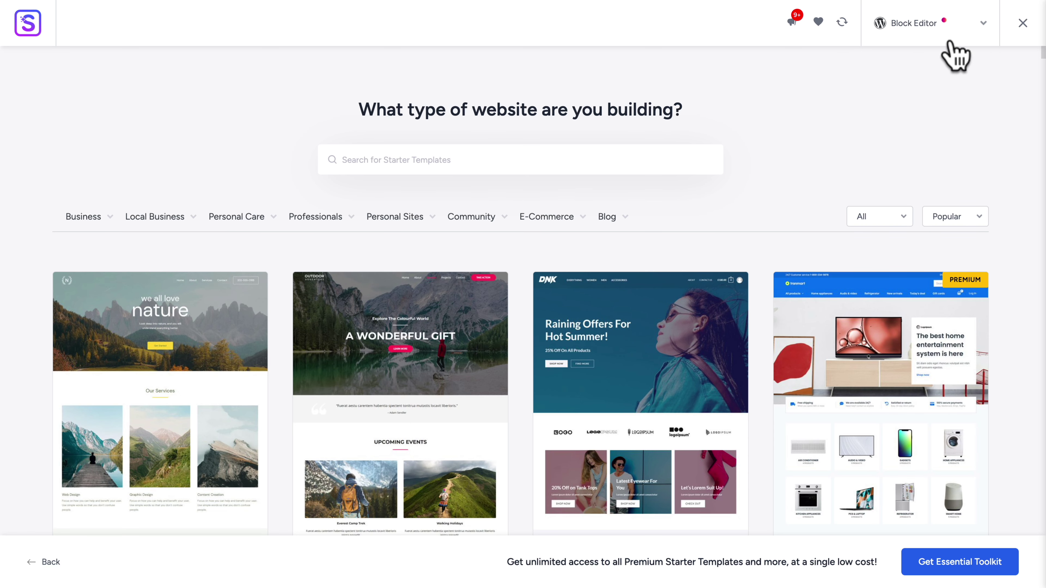
pyautogui.click(983, 25)
pyautogui.click(904, 63)
pyautogui.click(74, 394)
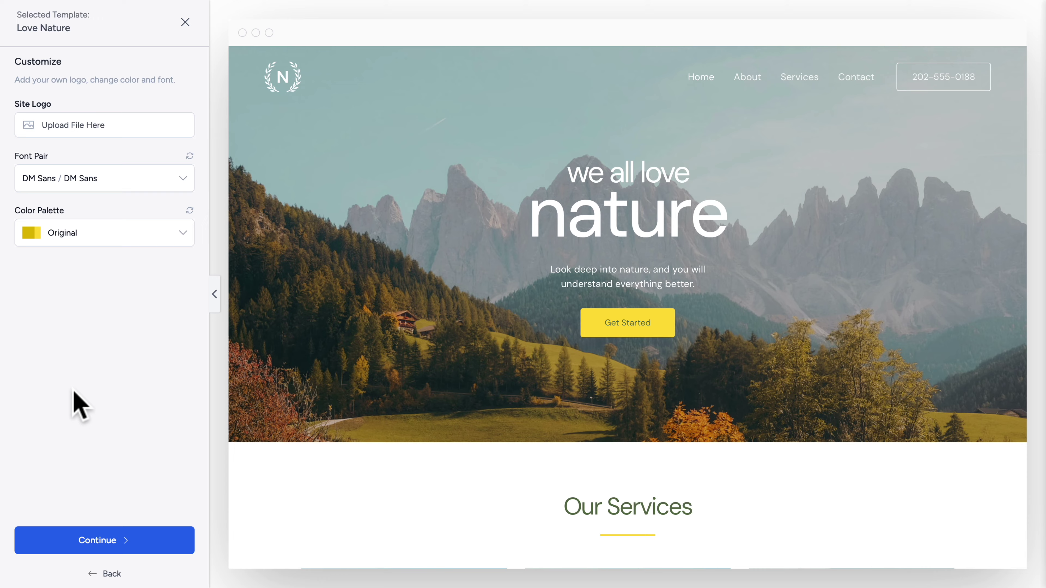
# Step: Set the Digital Force Studio logo as the site logo and increase its width
pyautogui.click(86, 128)
pyautogui.click(1000, 553)
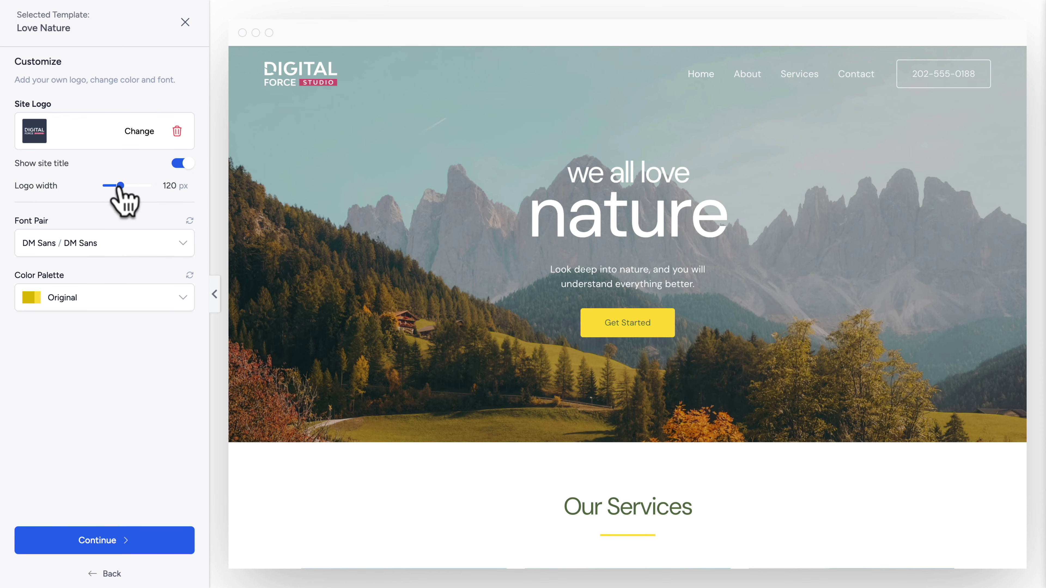
pyautogui.moveTo(120, 187); pyautogui.dragTo(134, 189)
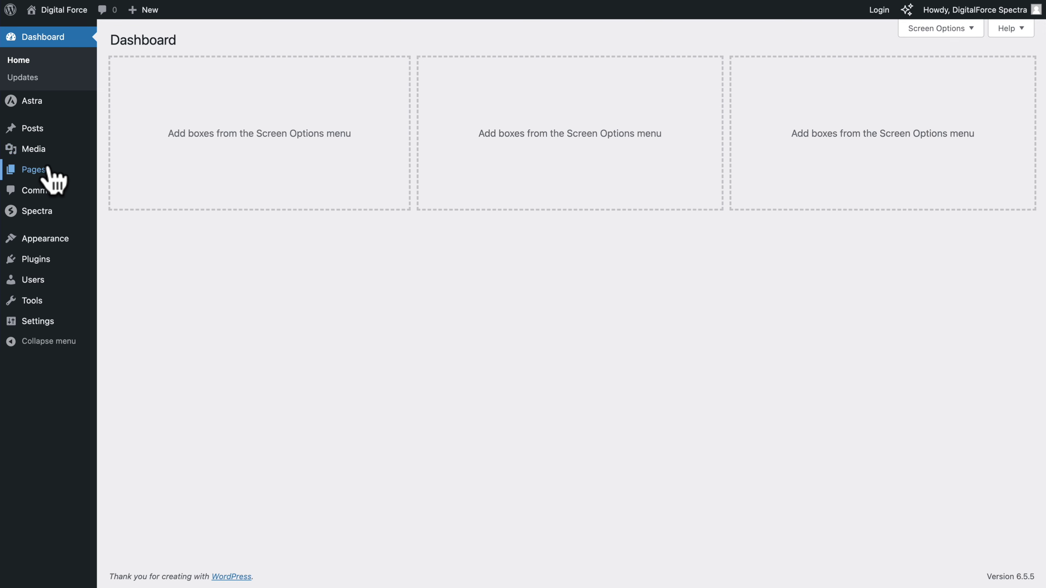
# Step: Open the Home page for editing from the WordPress dashboard and show its document overview
pyautogui.moveTo(41, 169)
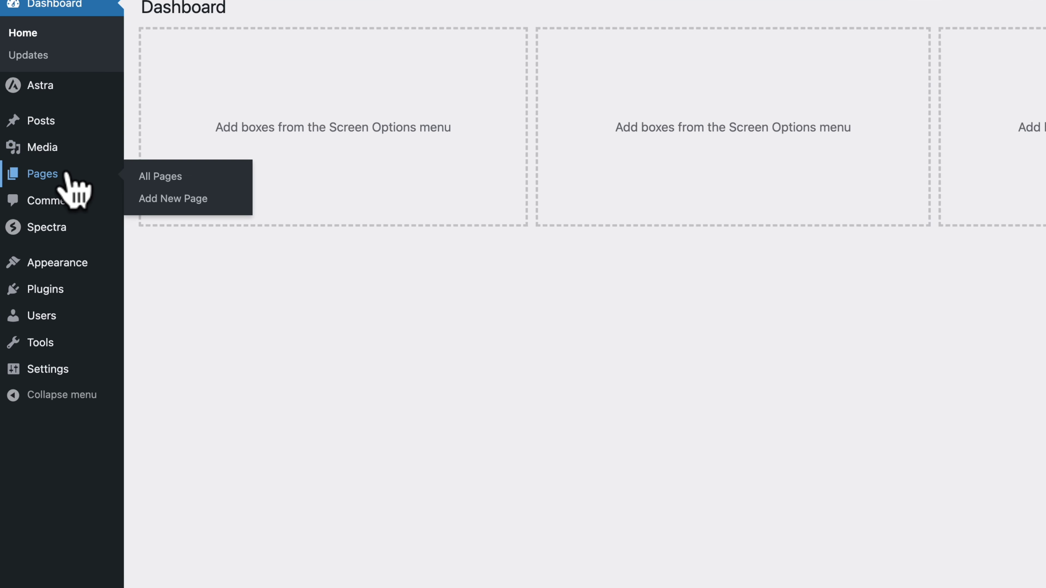
pyautogui.click(169, 181)
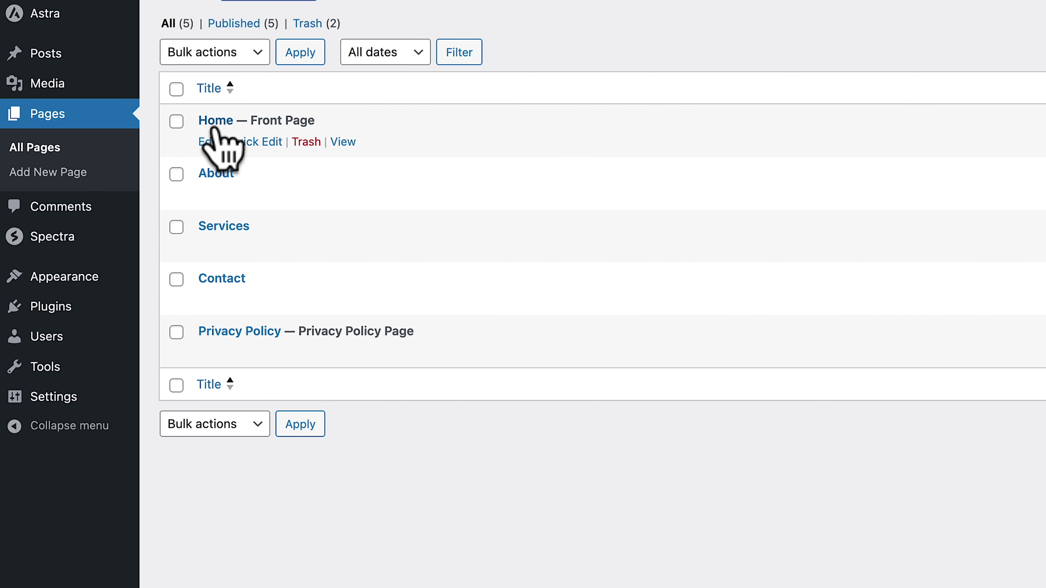
pyautogui.click(208, 142)
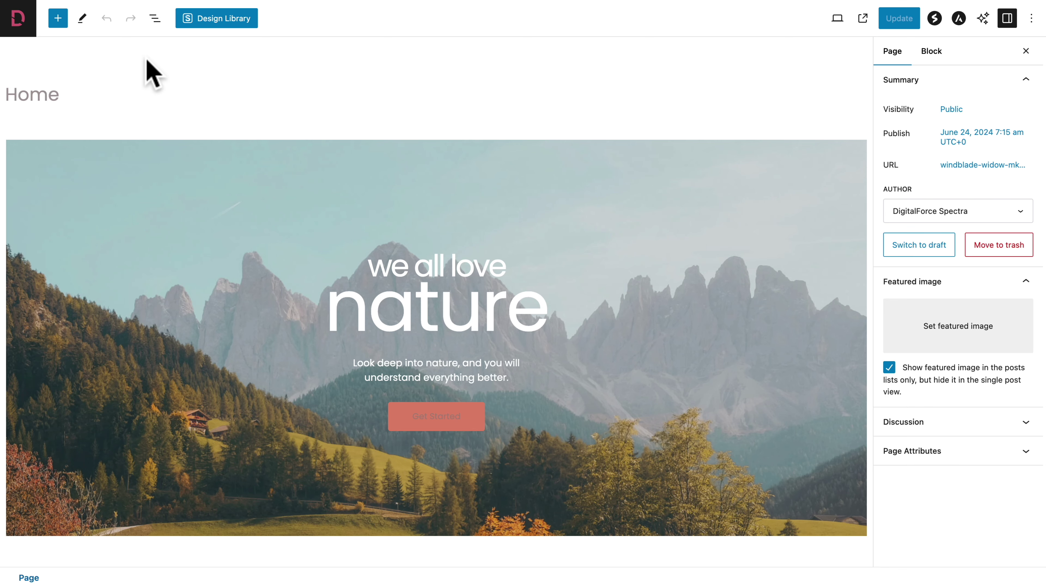
pyautogui.scroll(-10, 191, 273)
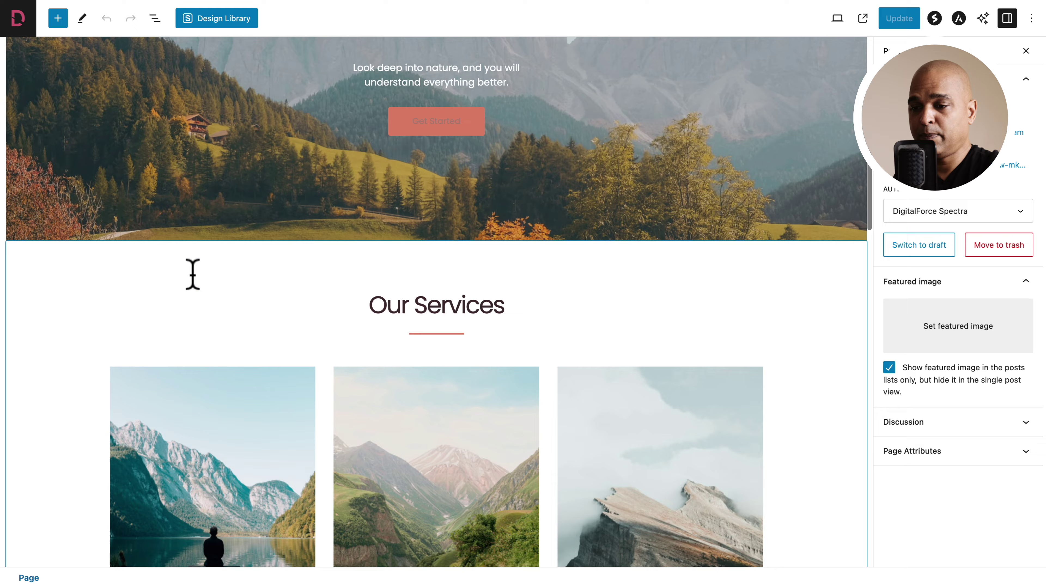
pyautogui.scroll(15, 199, 289)
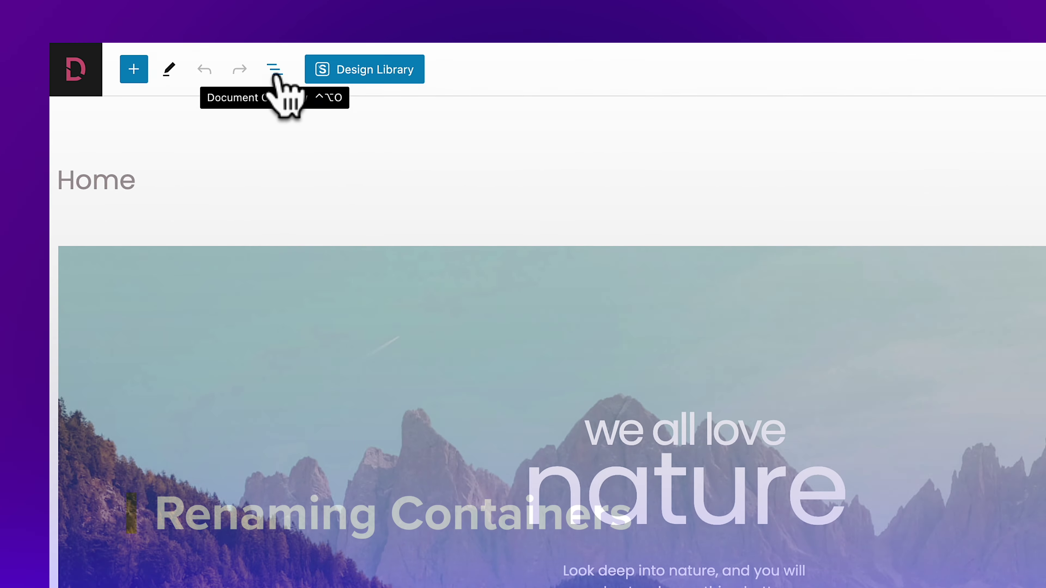
pyautogui.click(275, 70)
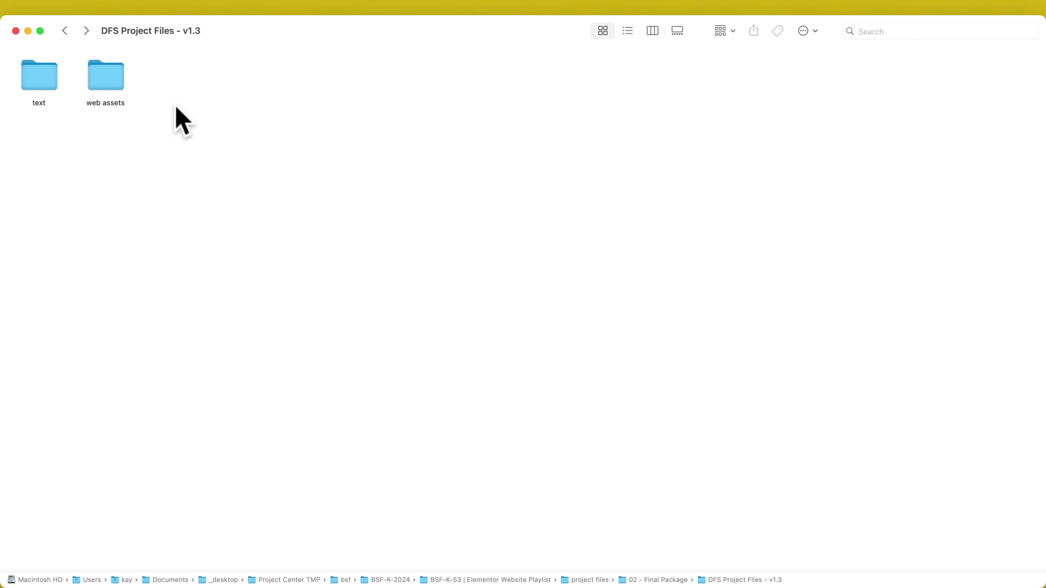
# Step: Switch to the project files, open 01-home.txt from the text folder and highlight the hero container heading
pyautogui.doubleClick(48, 90)
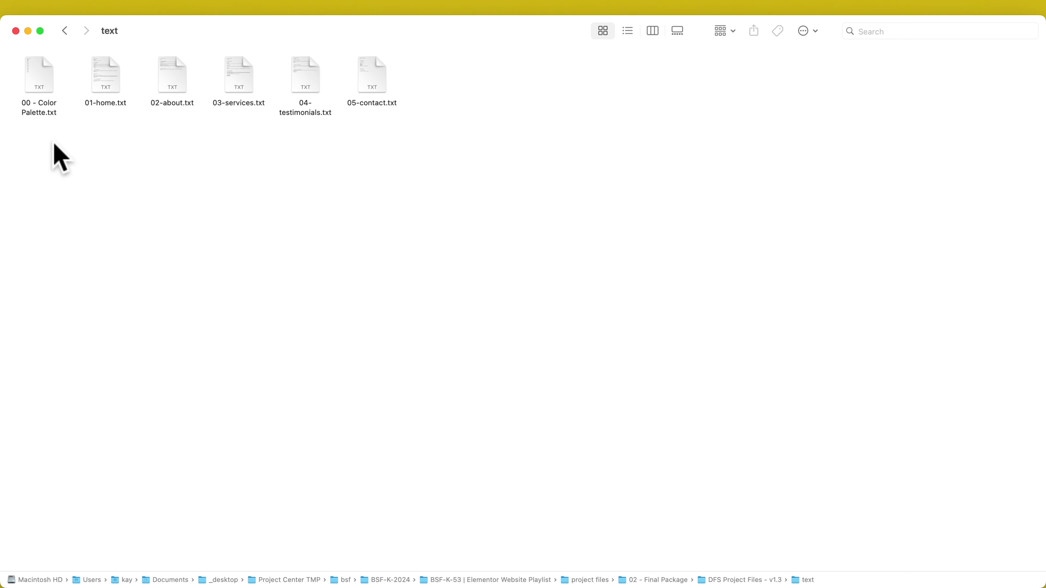
pyautogui.doubleClick(108, 83)
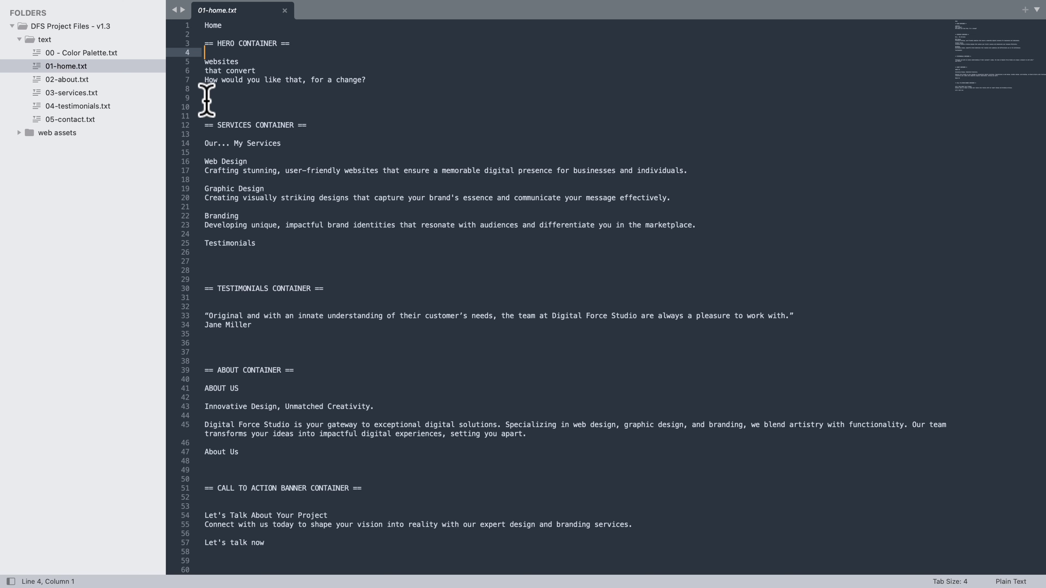
pyautogui.click(227, 43)
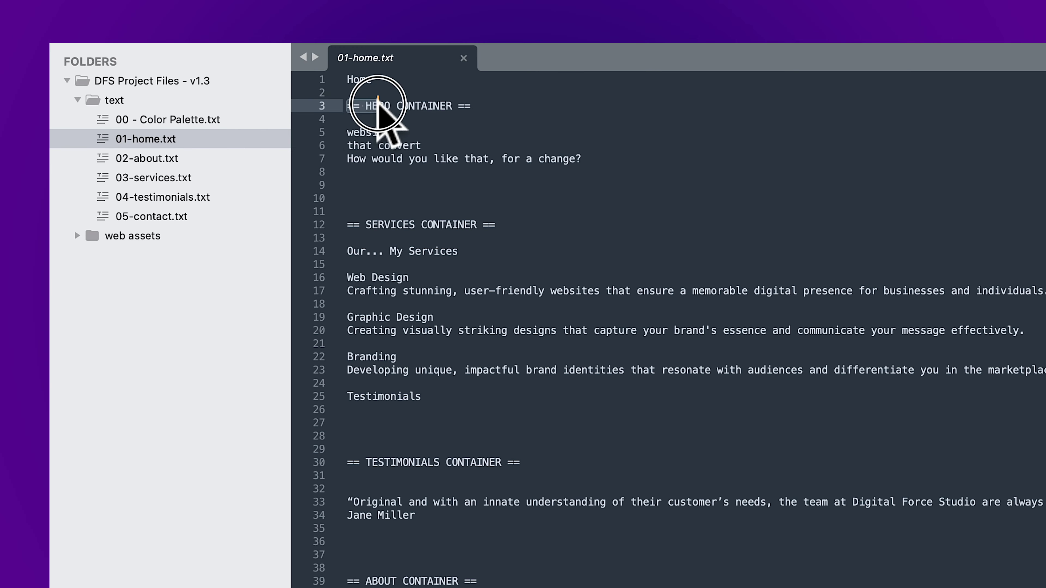
pyautogui.moveTo(377, 106); pyautogui.dragTo(478, 104)
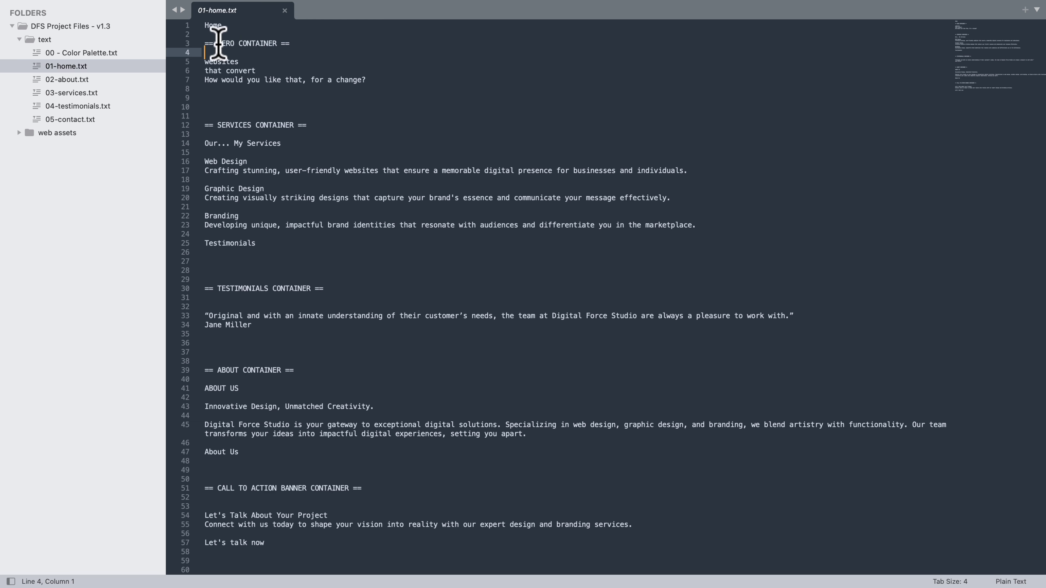
# Step: Copy HERO CONTAINER from 01-home.txt and rename the Home page's first container with it in the WordPress editor
pyautogui.moveTo(219, 44); pyautogui.dragTo(276, 48)
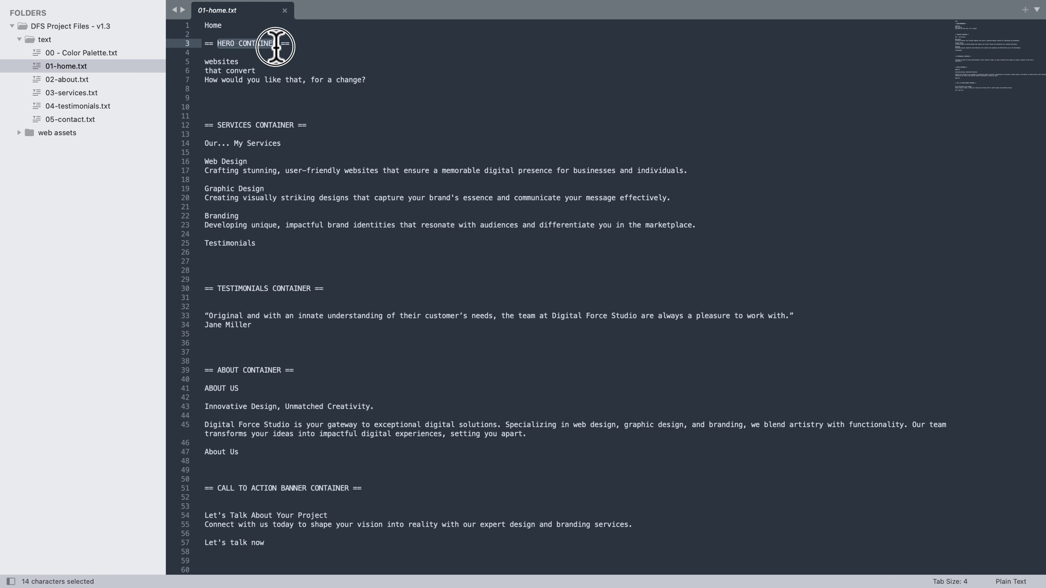
pyautogui.rightClick(265, 42)
pyautogui.click(283, 84)
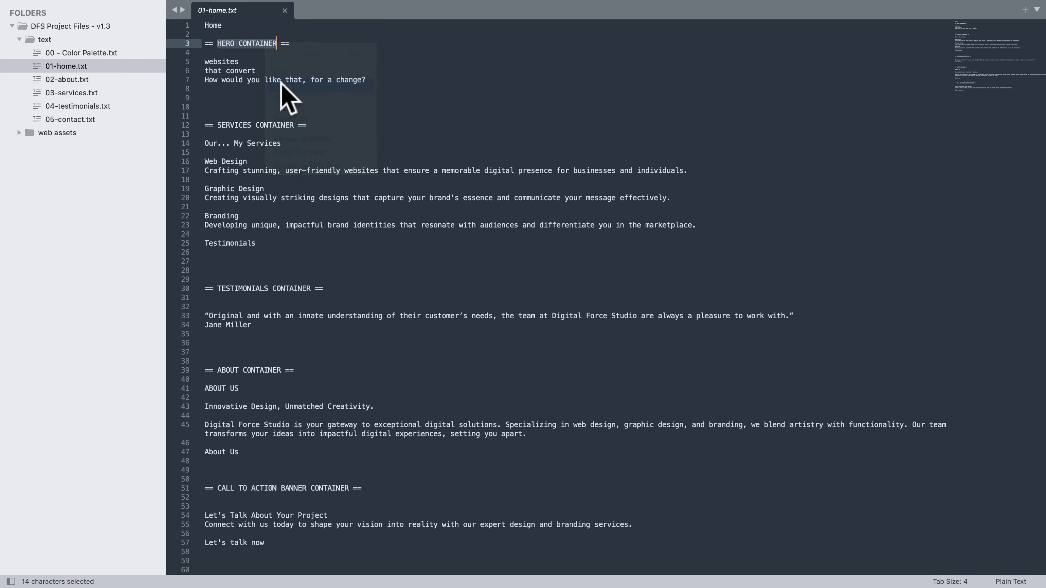
pyautogui.hotkey('ctrl', 'Right')
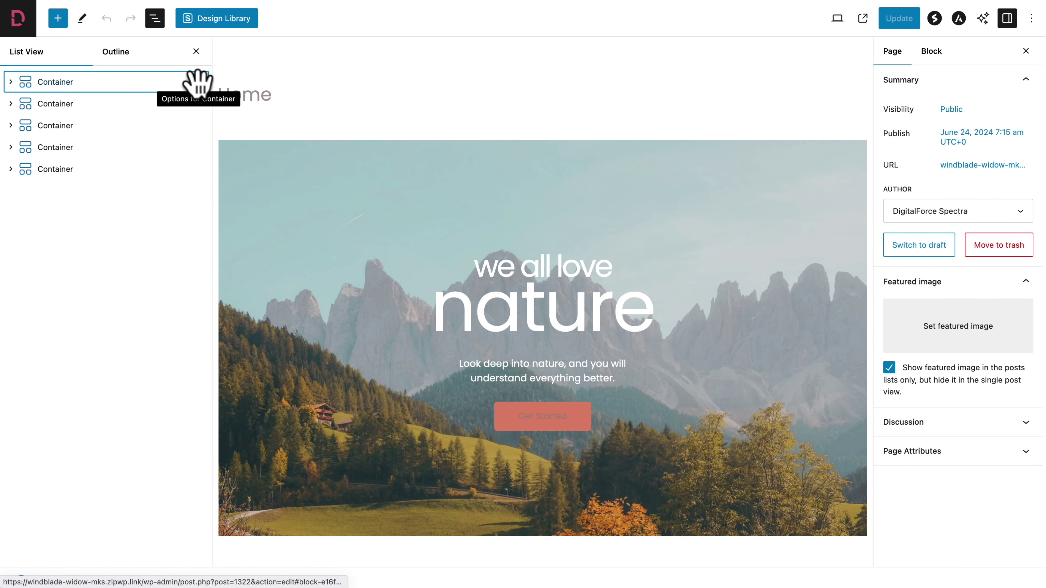
pyautogui.click(198, 81)
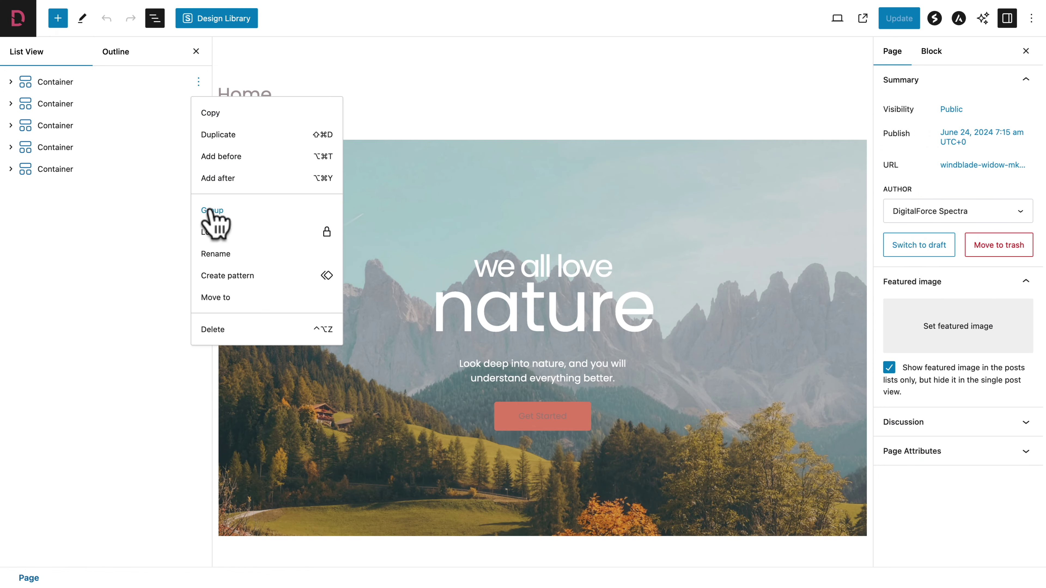
pyautogui.click(216, 255)
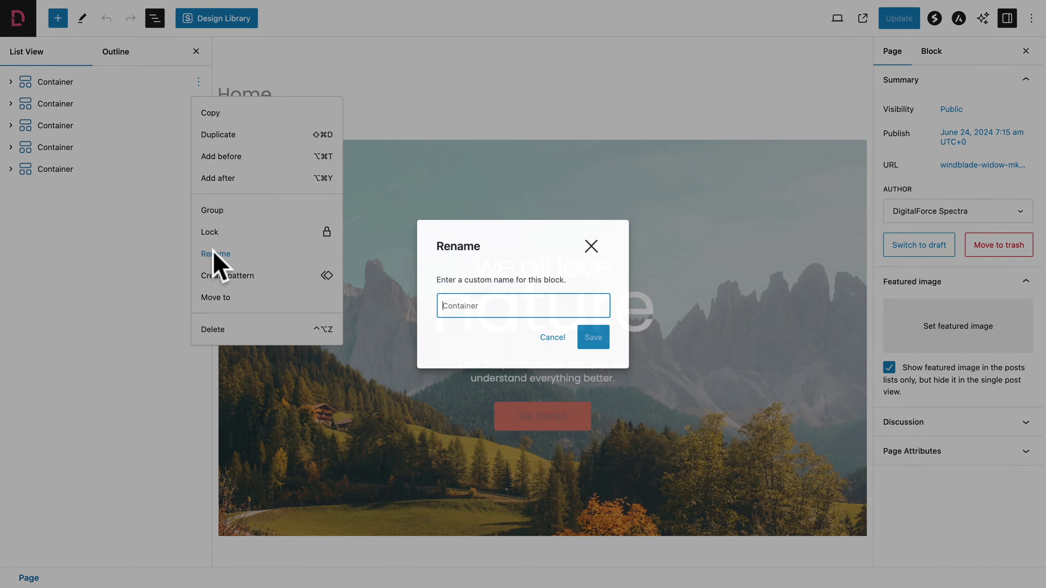
pyautogui.rightClick(451, 303)
pyautogui.click(470, 390)
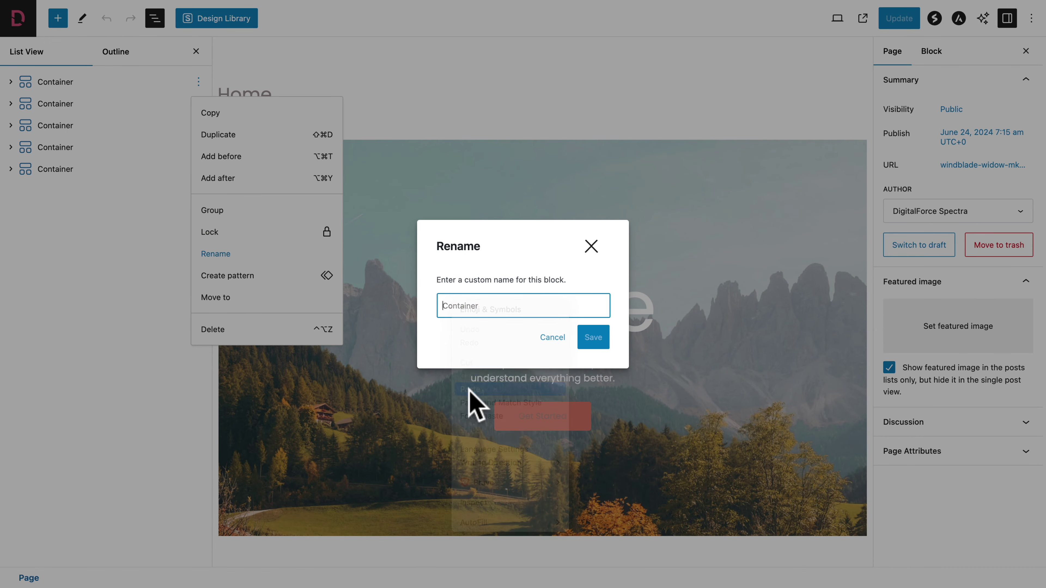
pyautogui.click(593, 337)
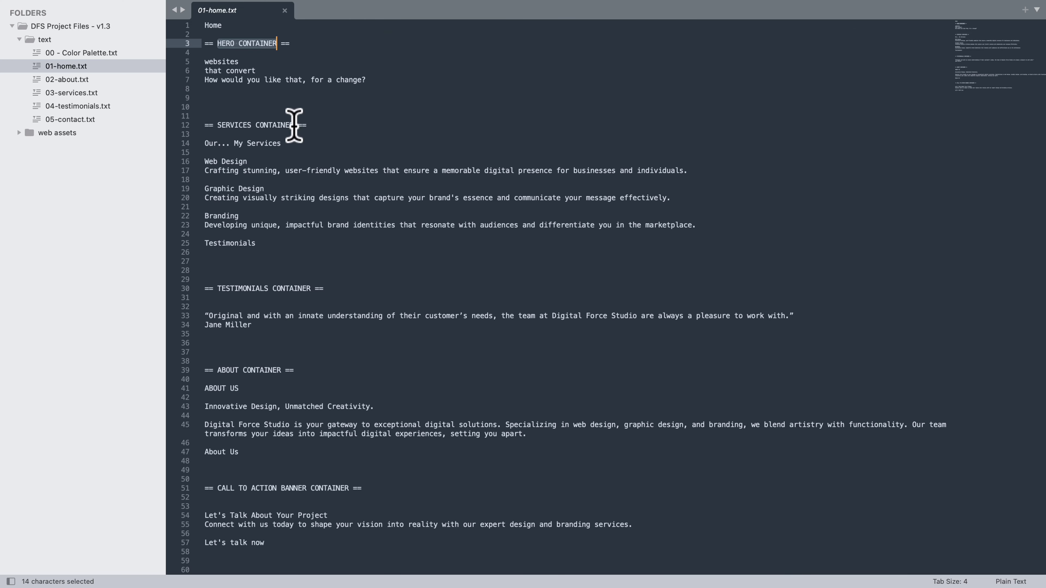
# Step: Copy SERVICES CONTAINER from 01-home.txt and use it to rename the container holding the Our Services section
pyautogui.moveTo(293, 125); pyautogui.dragTo(231, 125)
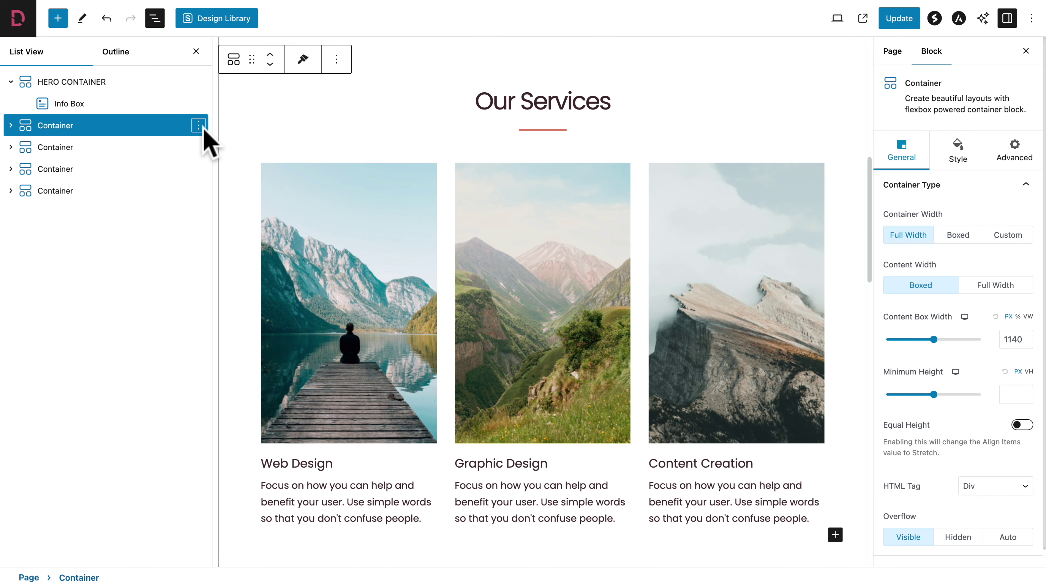
pyautogui.click(198, 125)
pyautogui.click(214, 301)
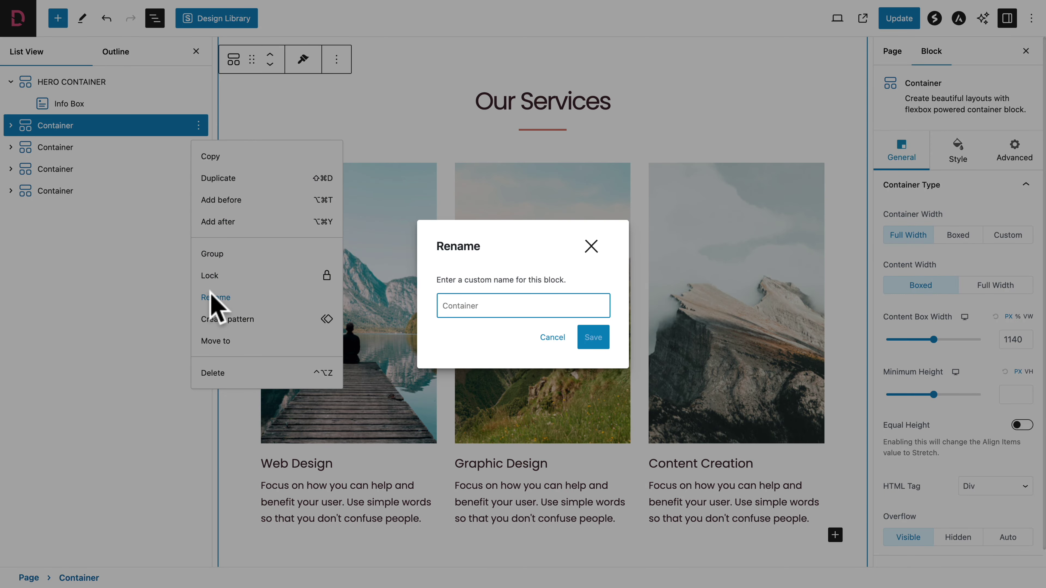
pyautogui.click(594, 338)
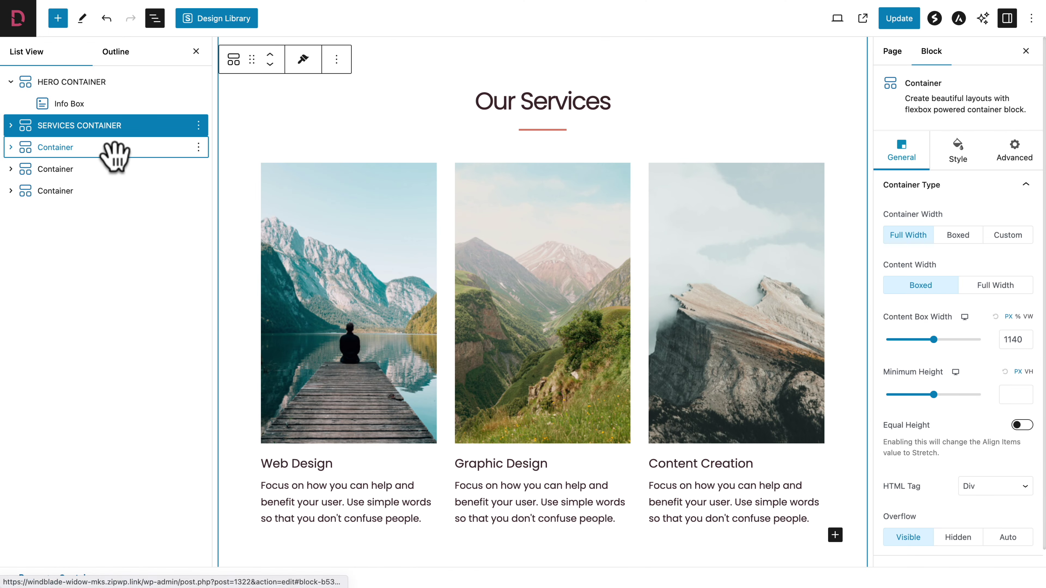
# Step: Rename the container with the customer quote as TESTIMONIALS CONTAINER
pyautogui.click(112, 149)
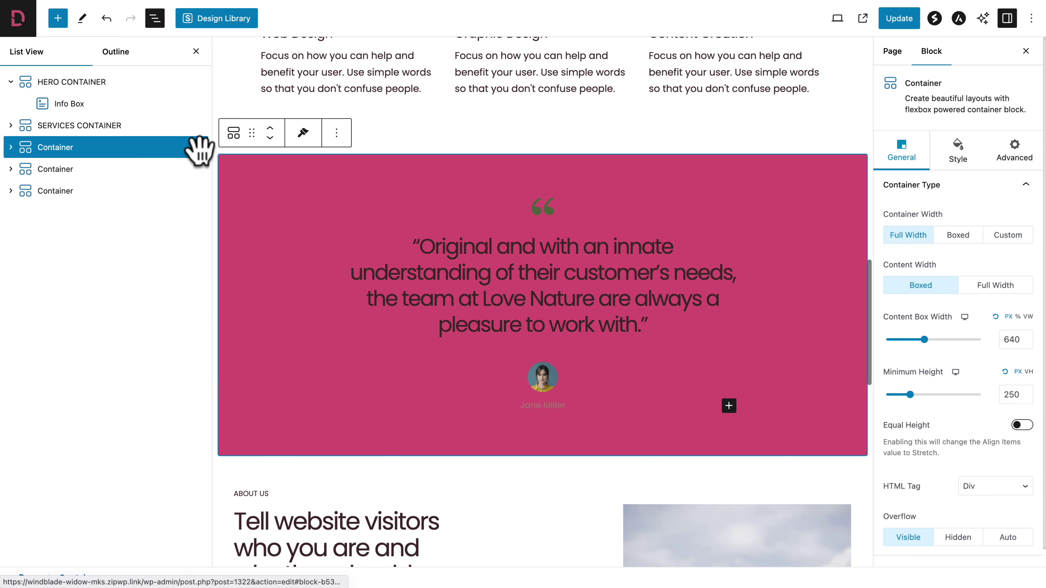
pyautogui.click(199, 147)
pyautogui.click(215, 320)
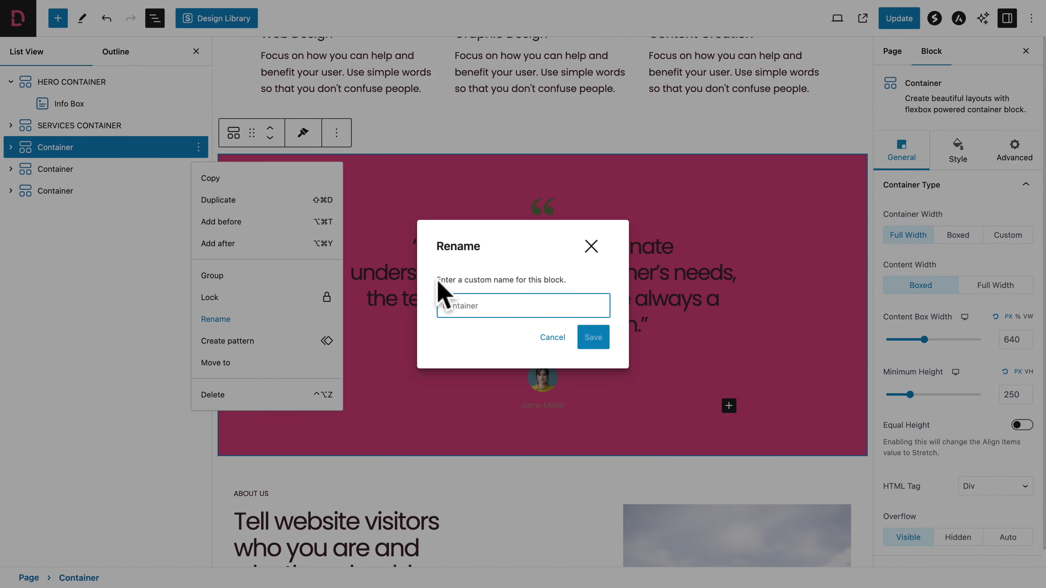
pyautogui.click(585, 337)
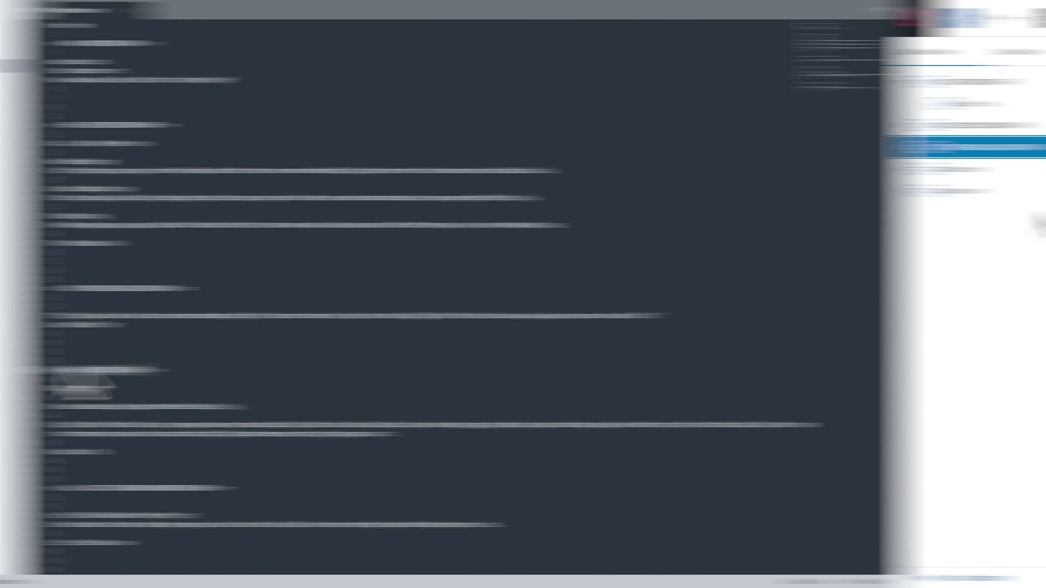
# Step: Rename the container with the About Us section as ABOUT CONTAINER
pyautogui.click(147, 170)
pyautogui.click(199, 169)
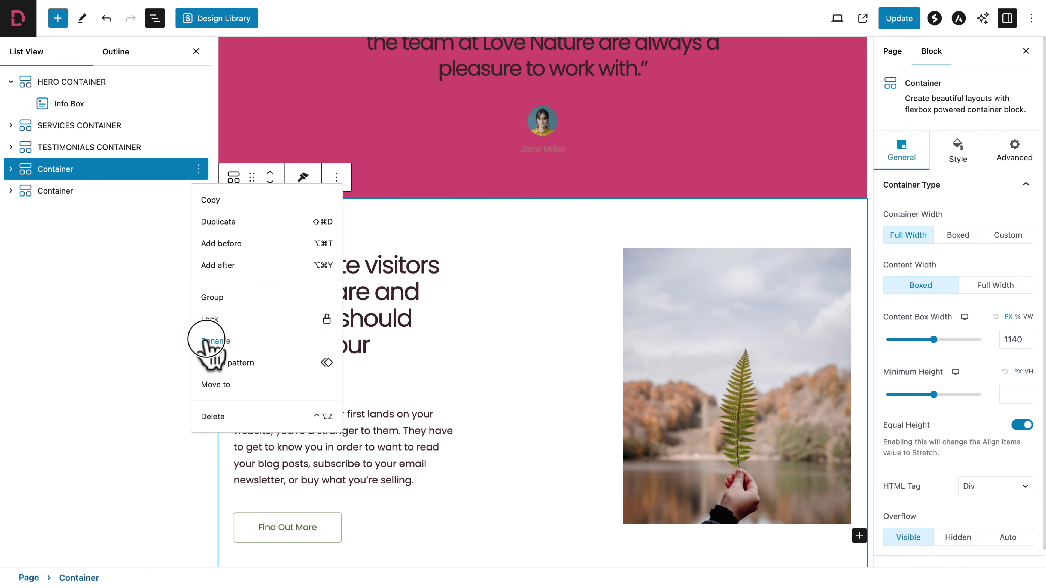
pyautogui.click(207, 341)
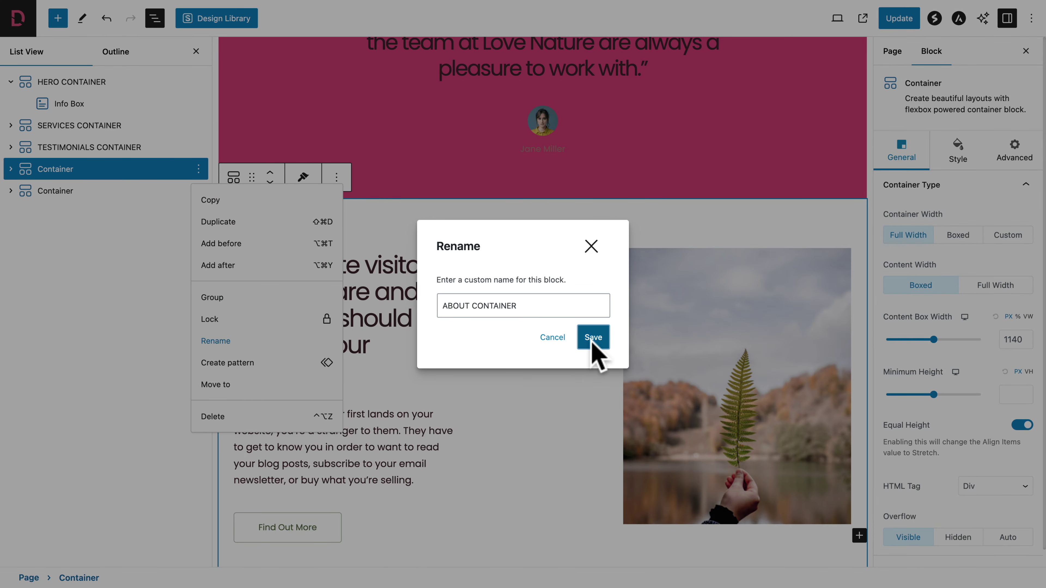
pyautogui.click(593, 337)
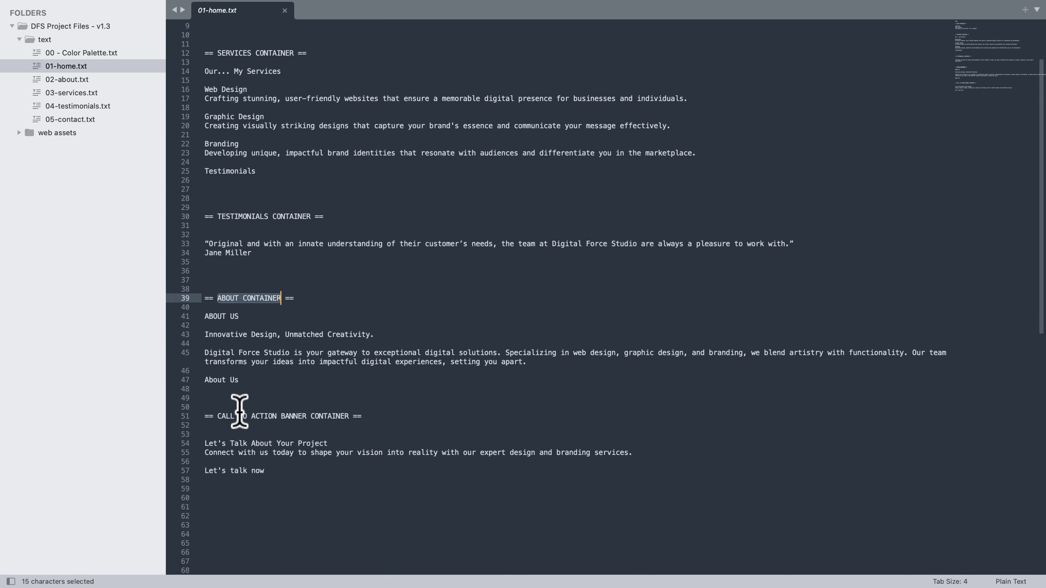
# Step: Rename the last container, holding the Questions banner, with CALL TO ACTION BANNER CONTAINER copied from 01-home.txt
pyautogui.click(218, 416)
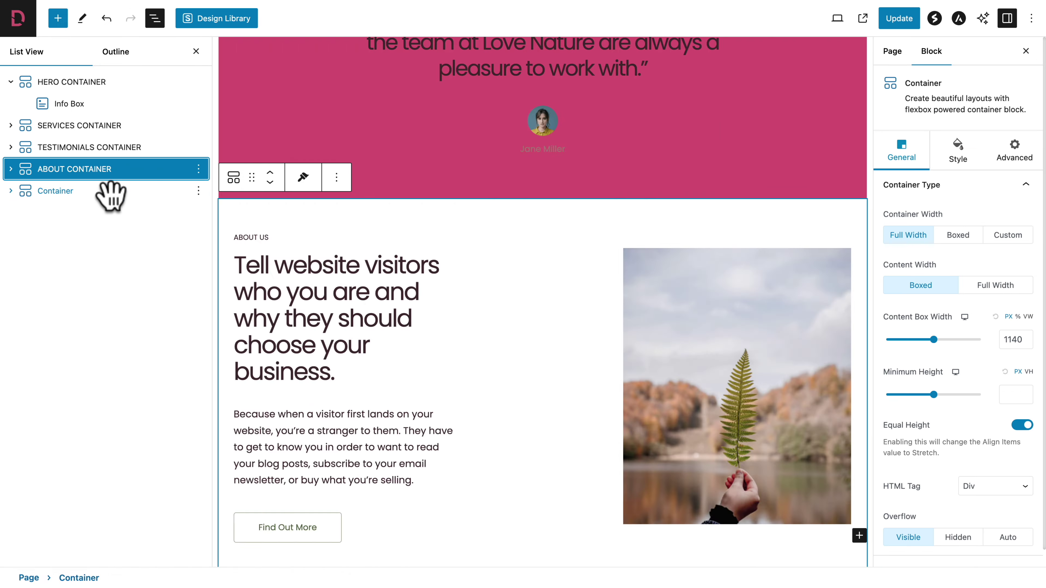
pyautogui.click(175, 191)
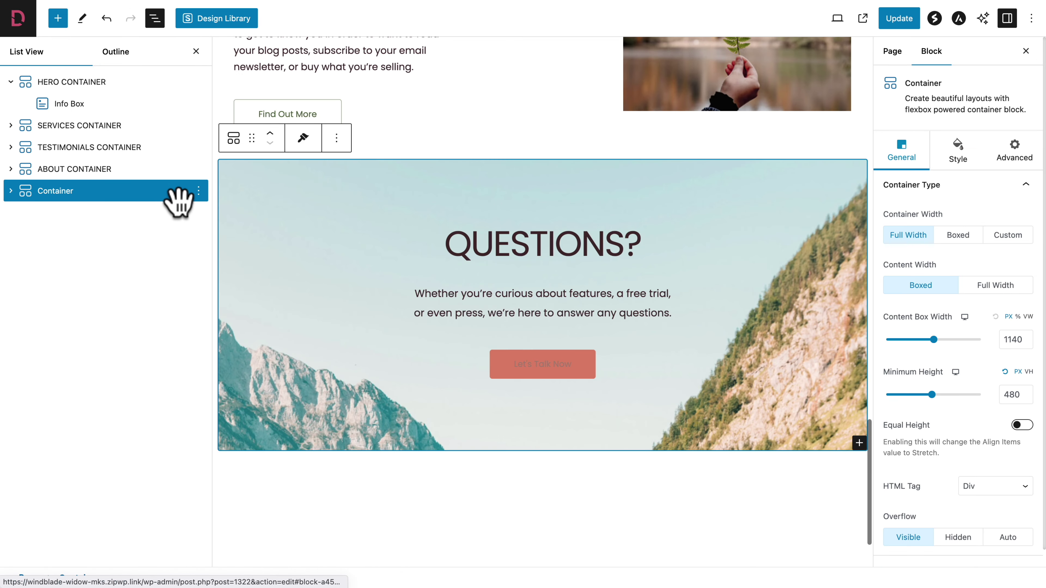
pyautogui.click(199, 191)
pyautogui.click(206, 363)
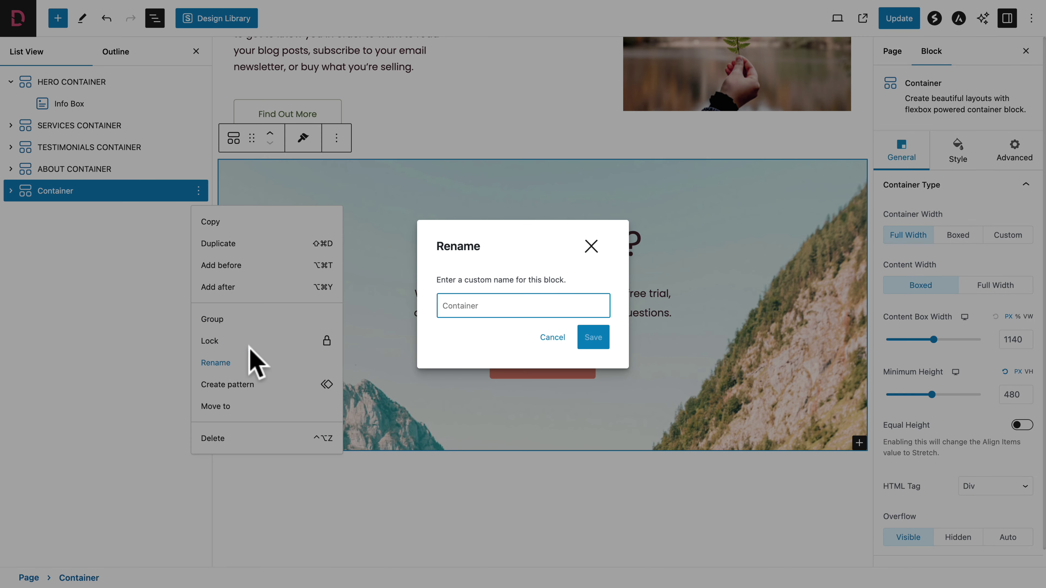
pyautogui.click(593, 337)
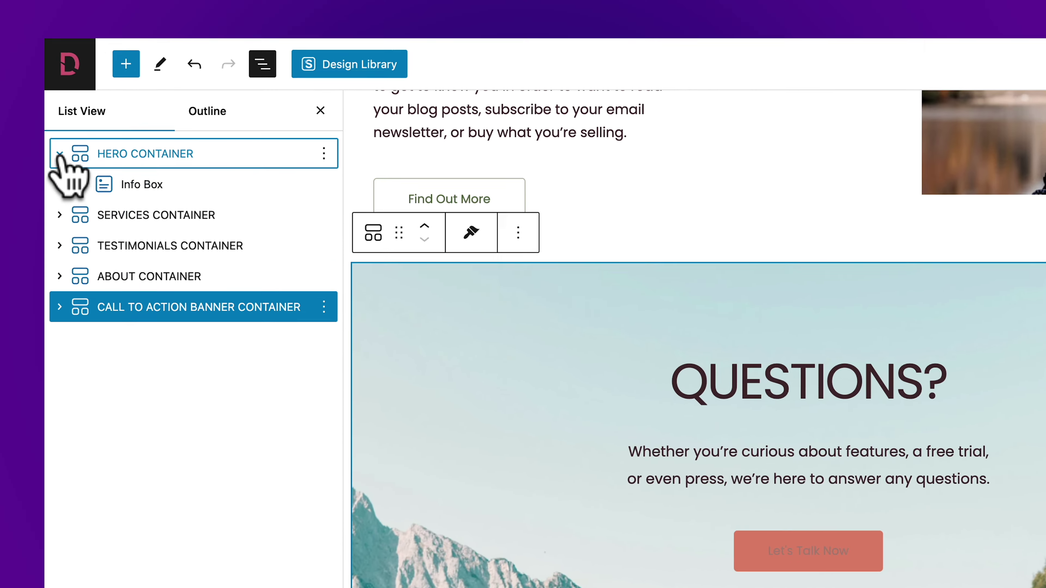
# Step: Replace the HERO CONTAINER's background image with img-hor-01.webp from the media library
pyautogui.click(10, 82)
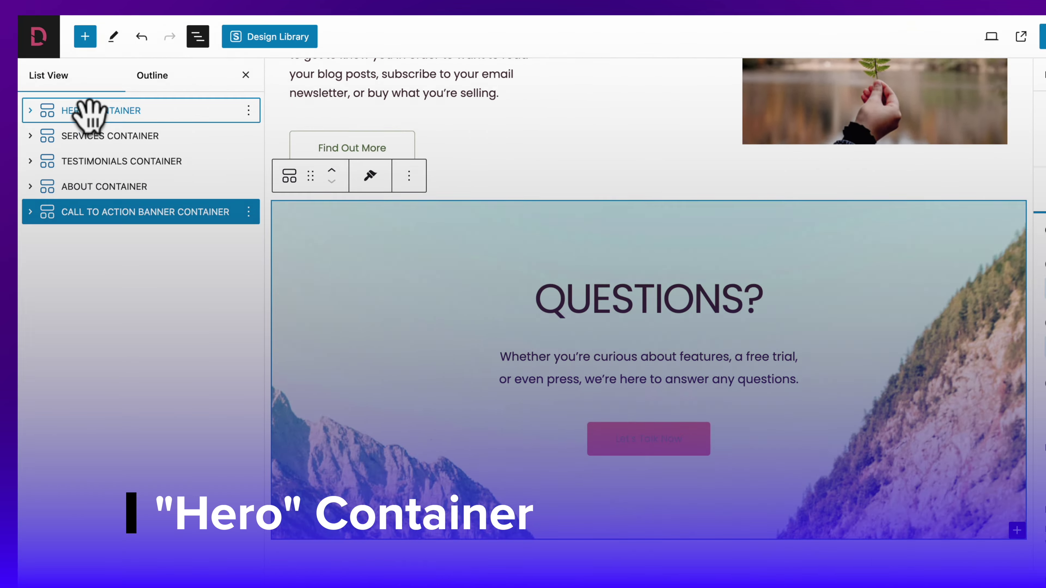
pyautogui.click(103, 163)
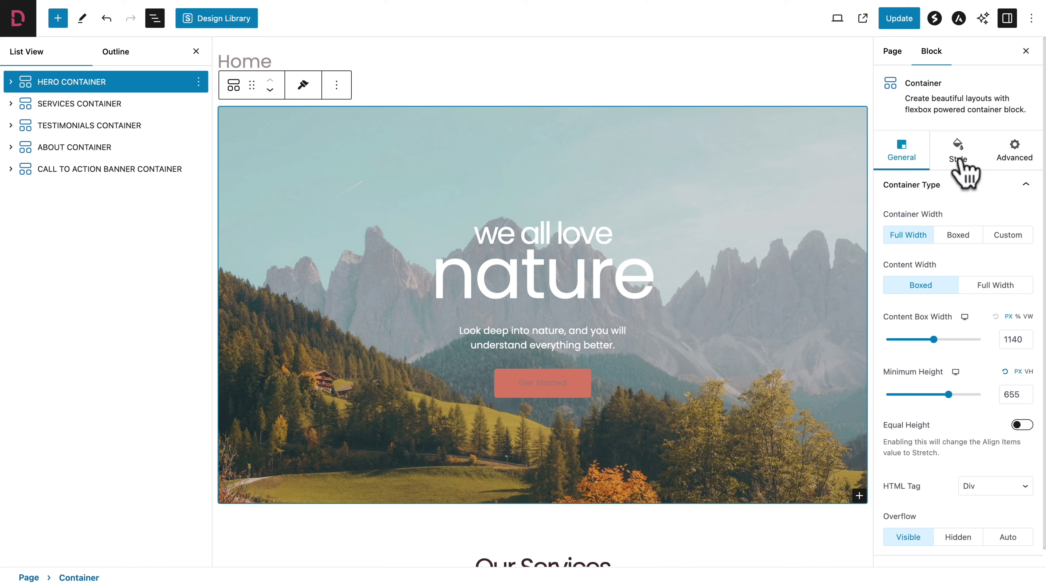
pyautogui.click(958, 158)
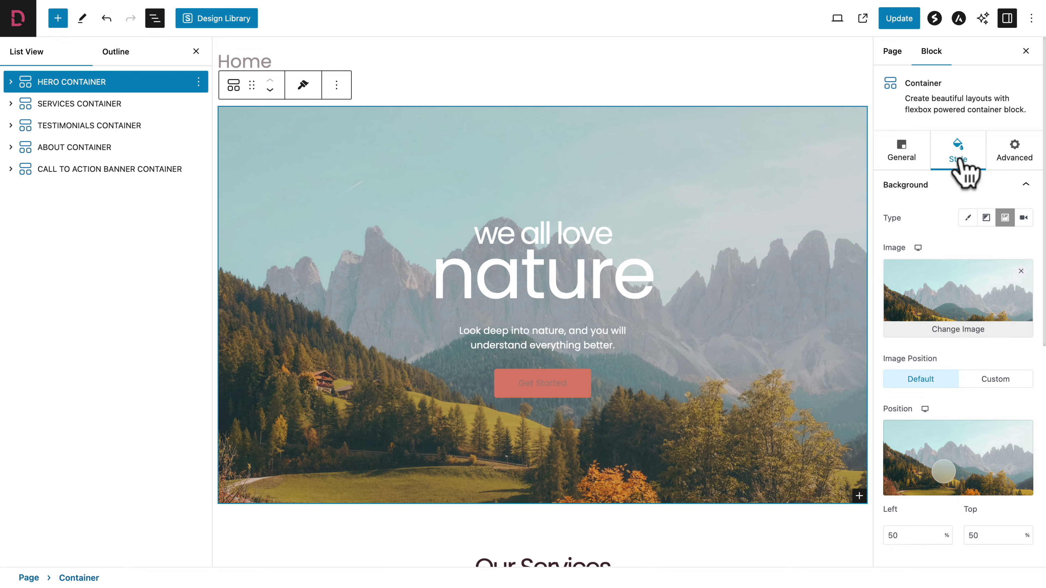
pyautogui.click(952, 329)
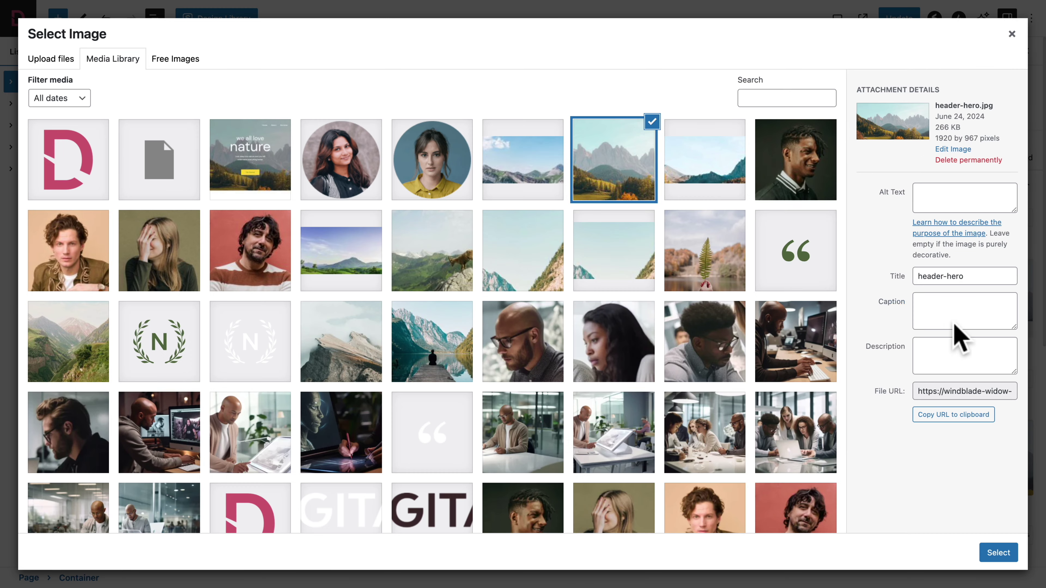
pyautogui.scroll(-5, 338, 420)
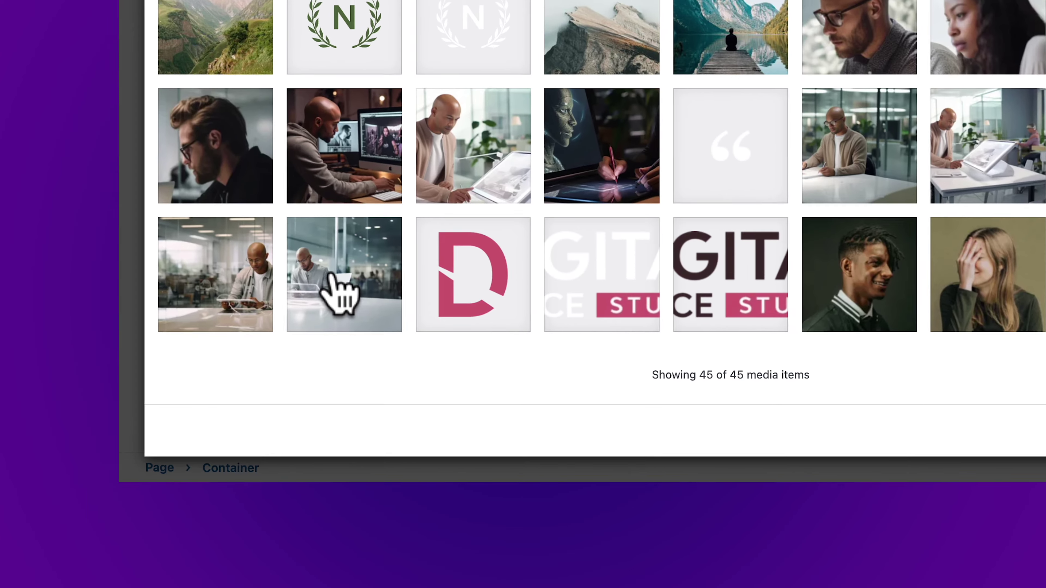
pyautogui.click(331, 275)
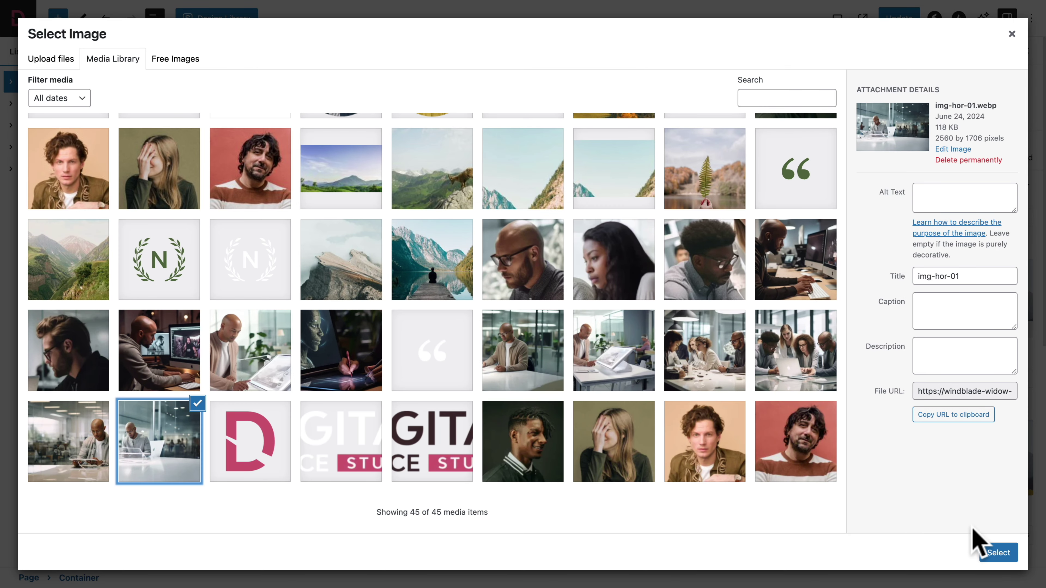
pyautogui.click(999, 553)
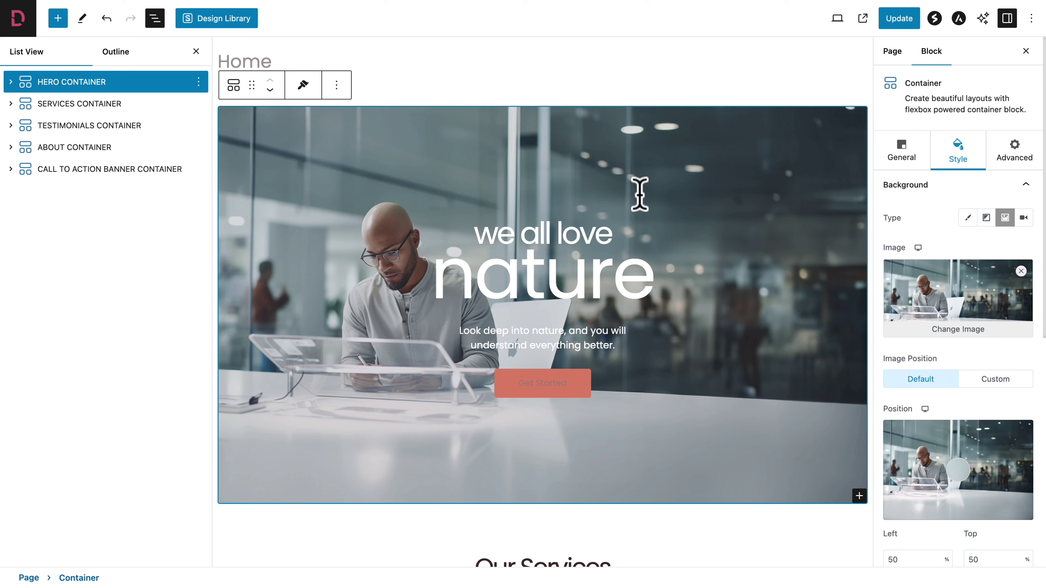
# Step: Replace the hero Info Box's prefix text "we all love" with "websites" from 01-home.txt
pyautogui.click(574, 236)
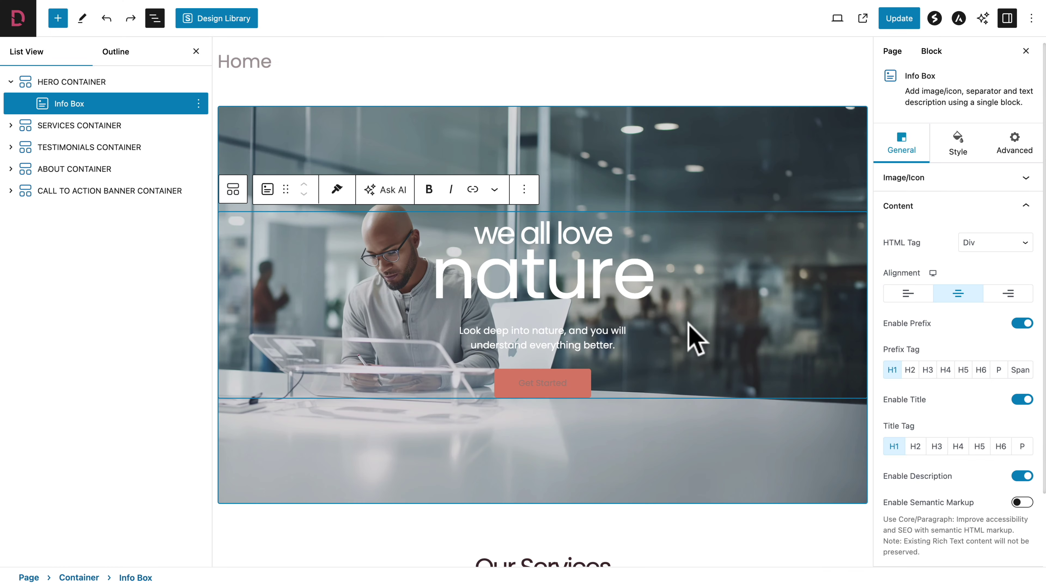
pyautogui.tripleClick(483, 224)
pyautogui.rightClick(483, 223)
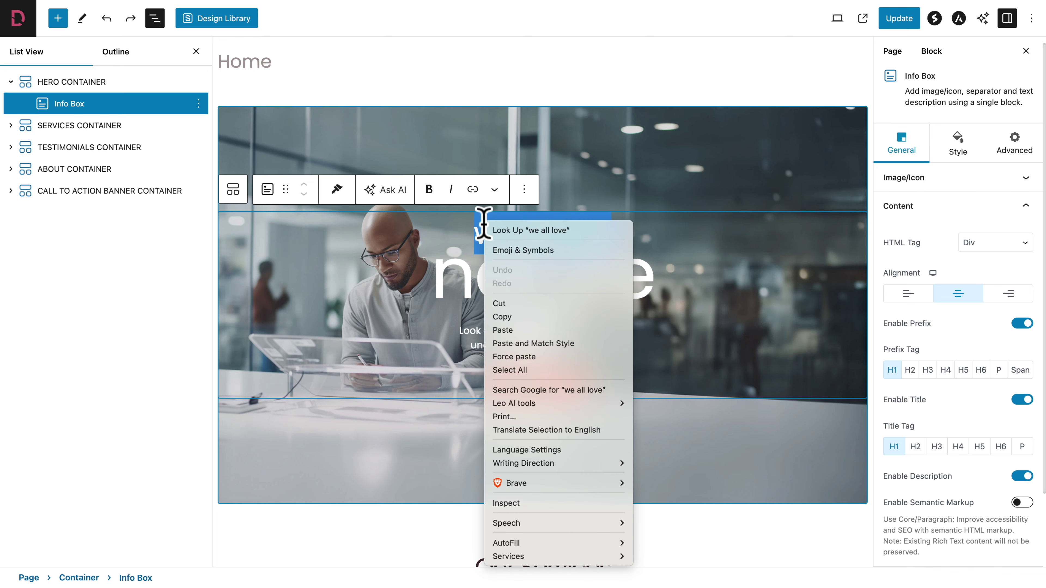
pyautogui.click(513, 330)
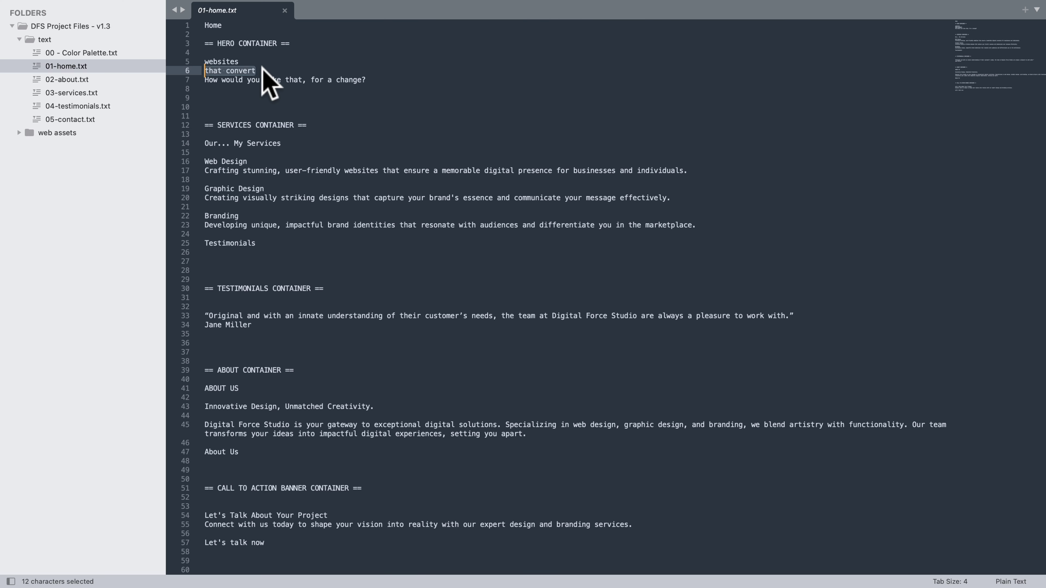
# Step: Replace the hero title with "that convert" and the description with "How would you like that, for a change?" from 01-home.txt
pyautogui.rightClick(260, 67)
pyautogui.click(252, 108)
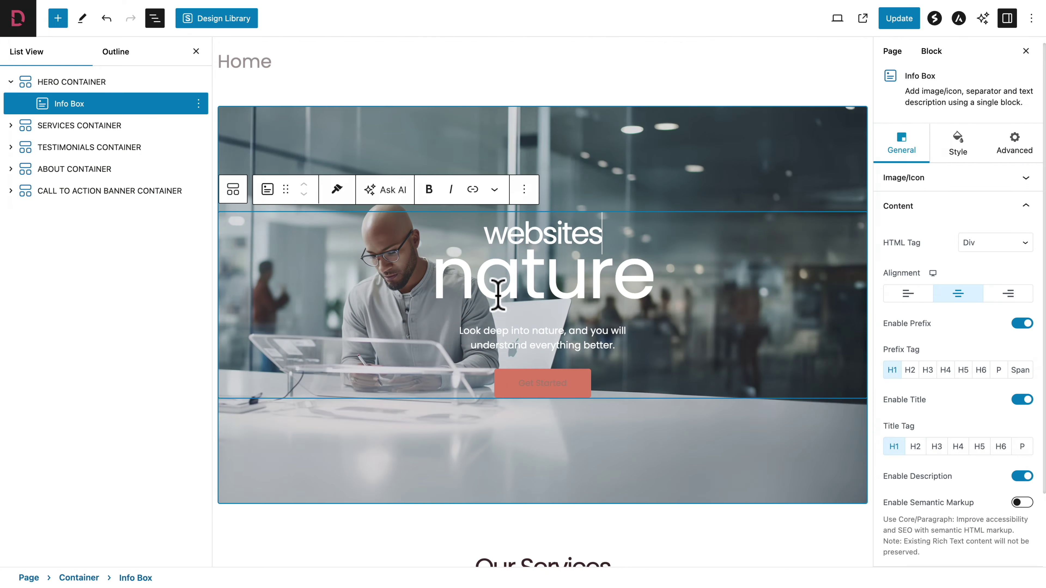
pyautogui.doubleClick(494, 287)
pyautogui.press('super+v')
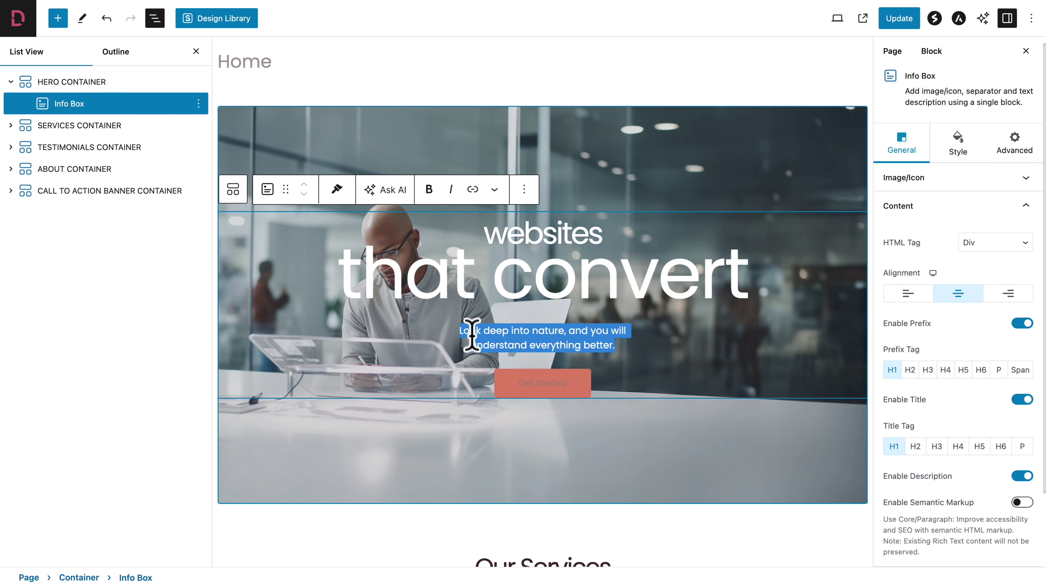
pyautogui.hotkey('ctrl', 'v')
pyautogui.scroll(-1, 473, 334)
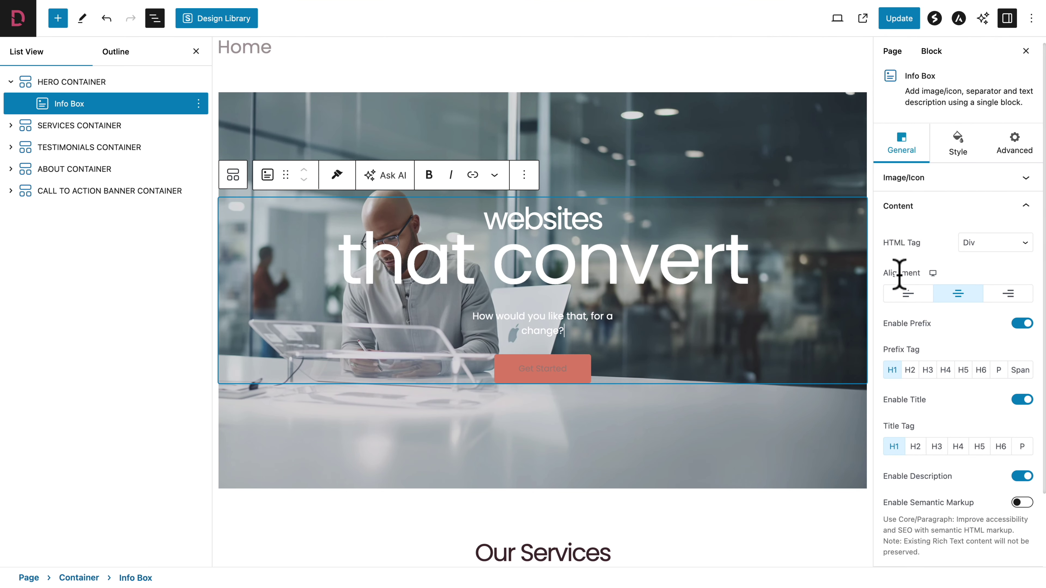
# Step: Right-align the hero Info Box content and set all four margins of its description to 0
pyautogui.click(1010, 294)
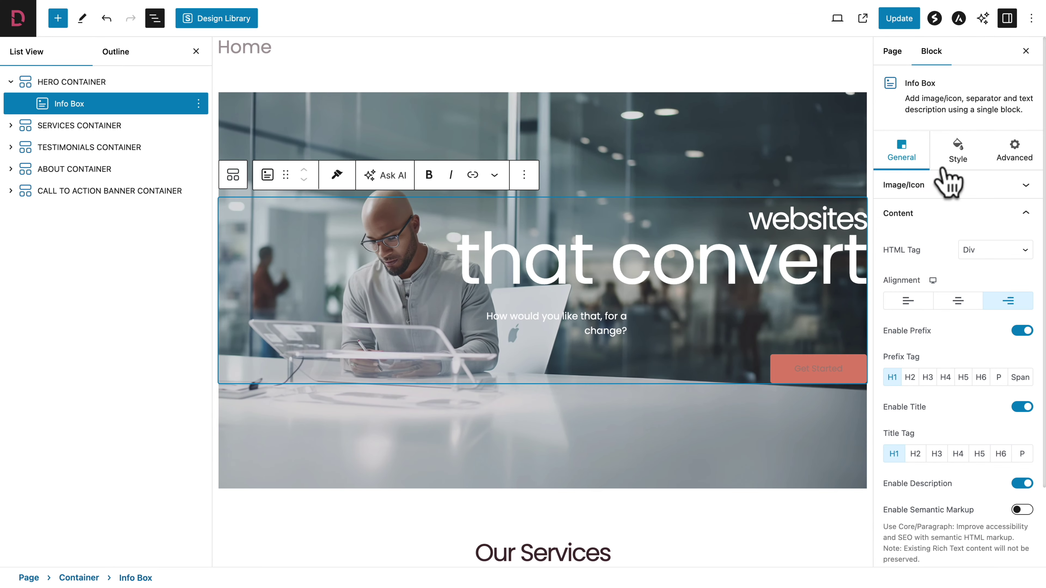
pyautogui.click(957, 153)
pyautogui.click(899, 243)
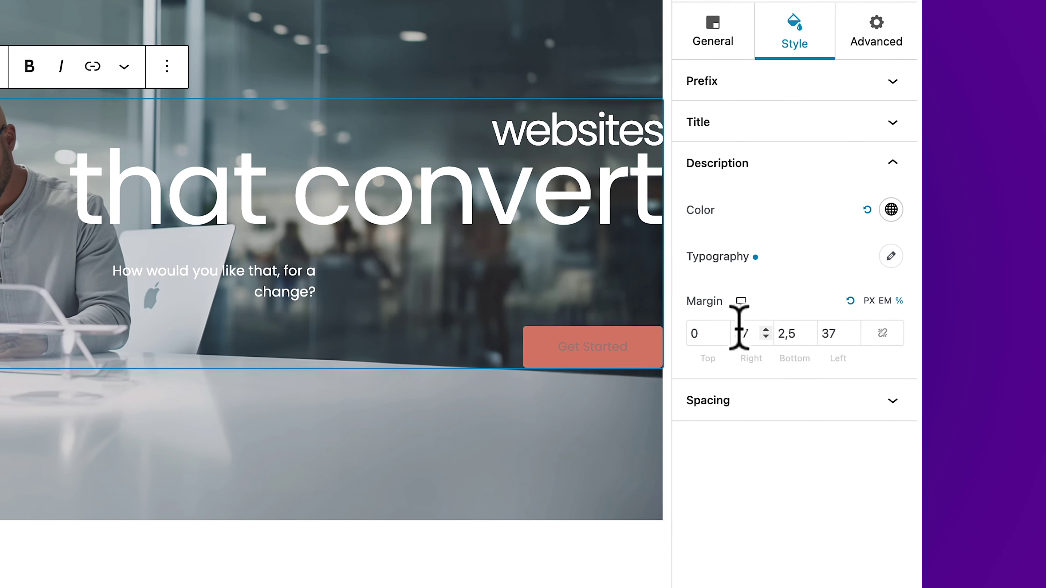
pyautogui.doubleClick(921, 358)
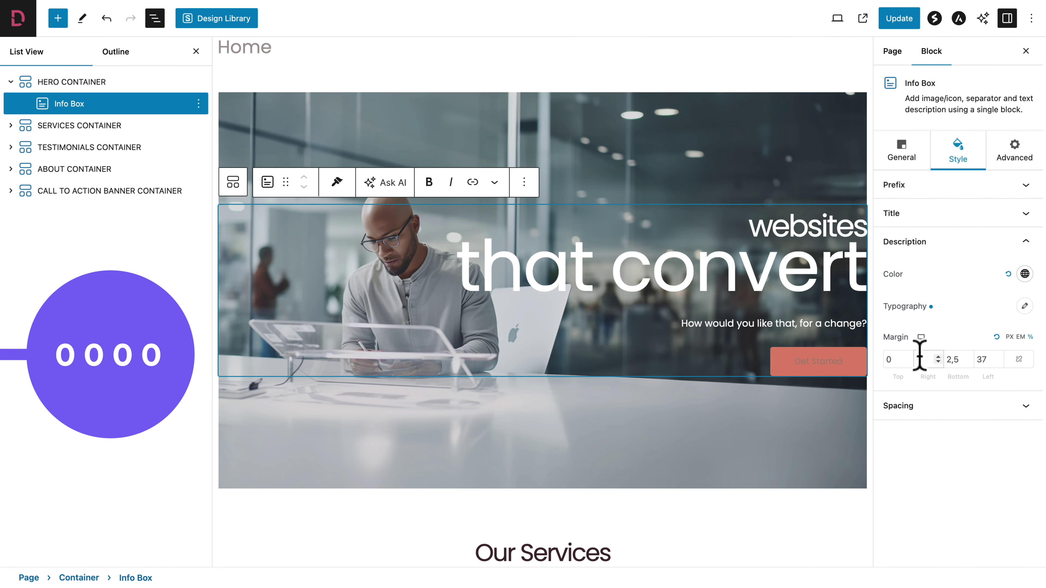
pyautogui.write('0')
pyautogui.press('Tab')
pyautogui.write('0')
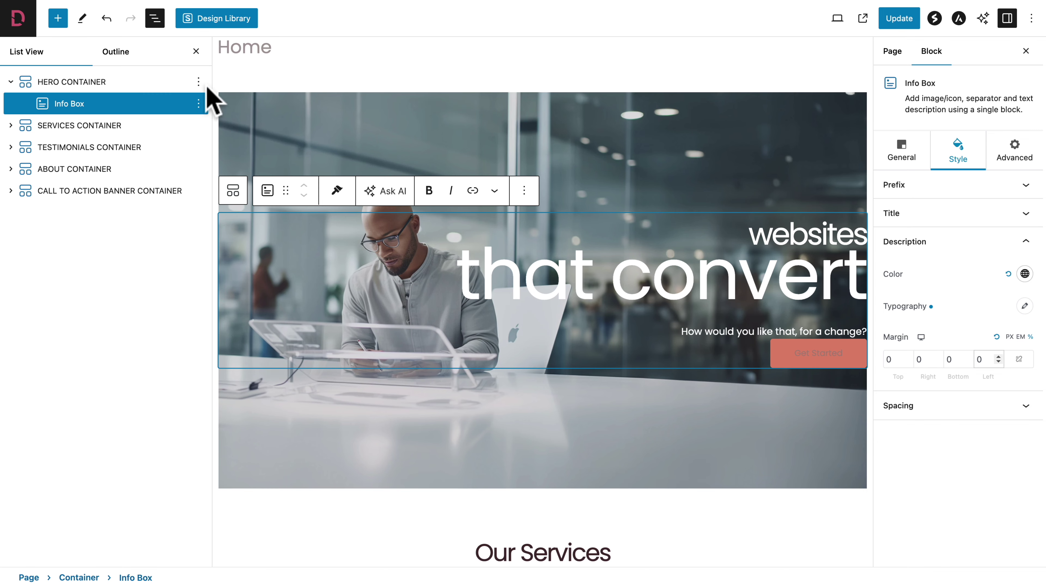
# Step: Set the hero description's bottom margin to 30 px and change the button label to Discover
pyautogui.click(196, 52)
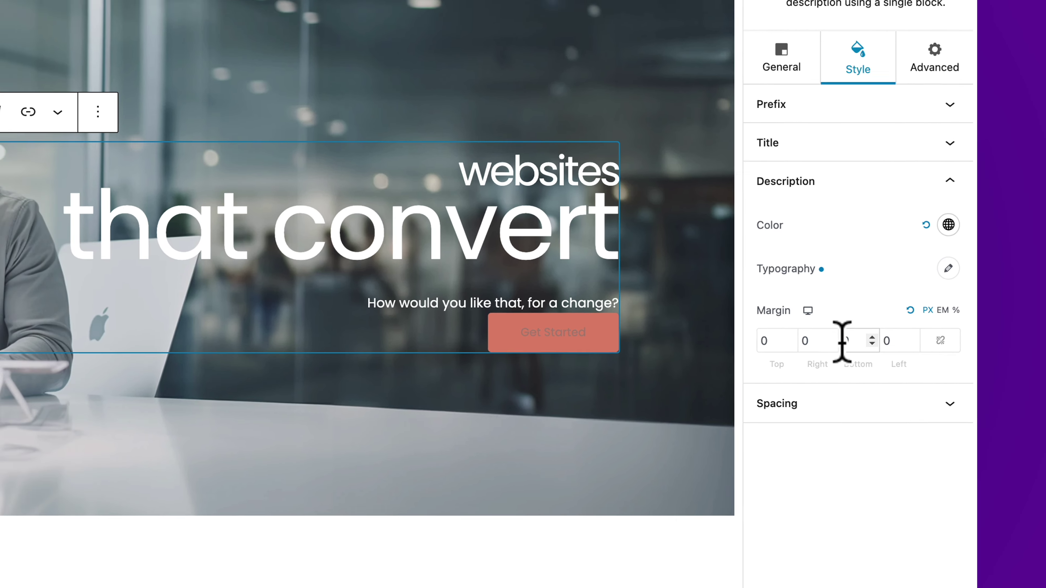
pyautogui.write('30')
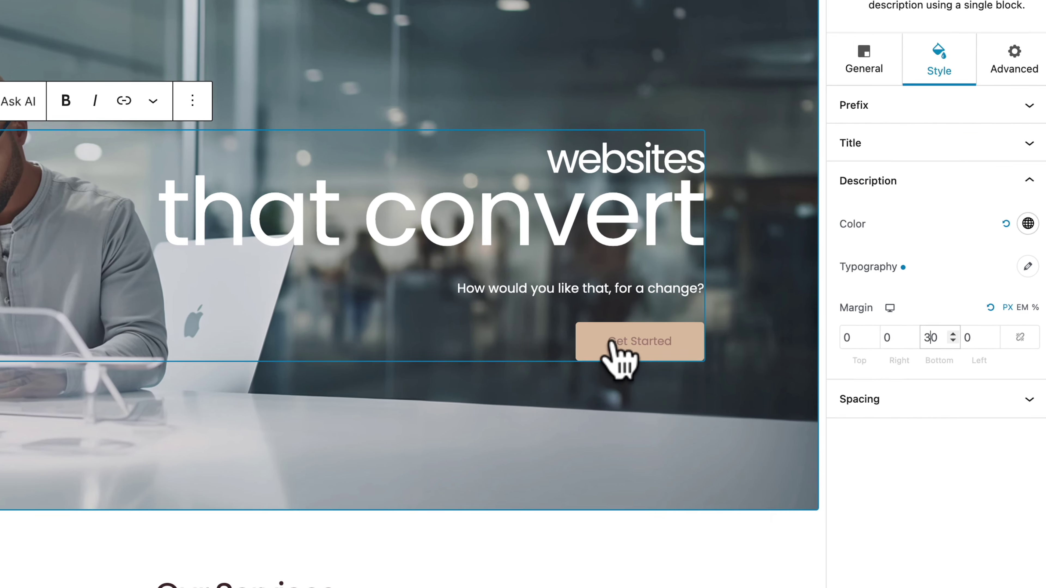
pyautogui.tripleClick(711, 364)
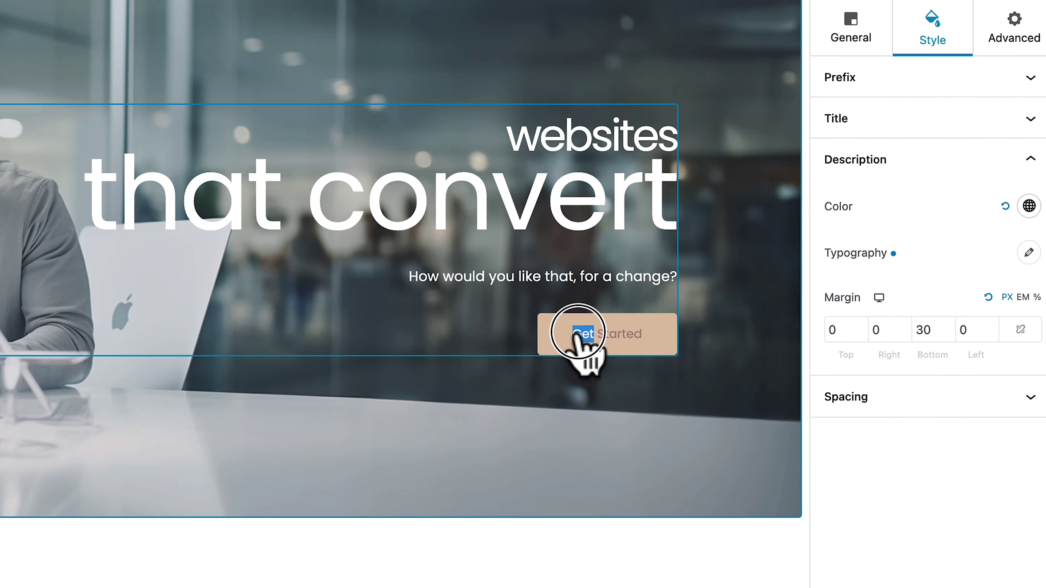
pyautogui.write('Discover')
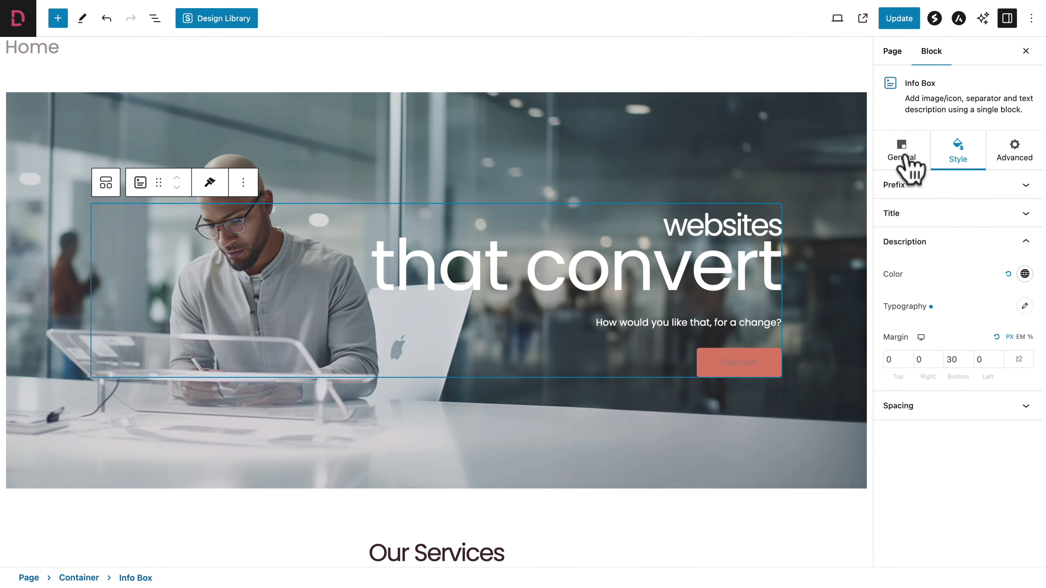
# Step: Turn off Inherit From Theme for the hero Info Box's call-to-action button
pyautogui.click(906, 154)
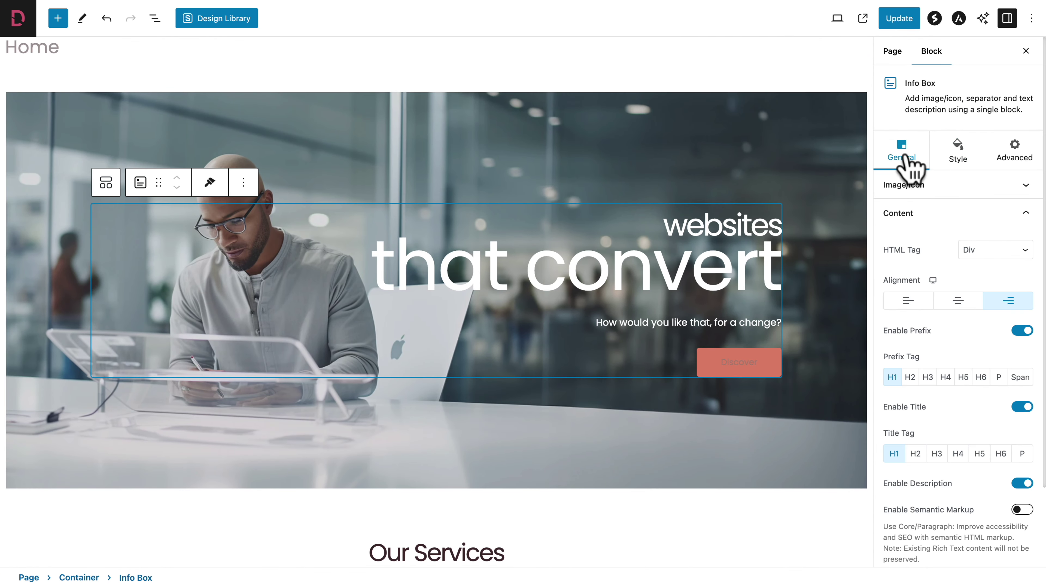
pyautogui.click(935, 211)
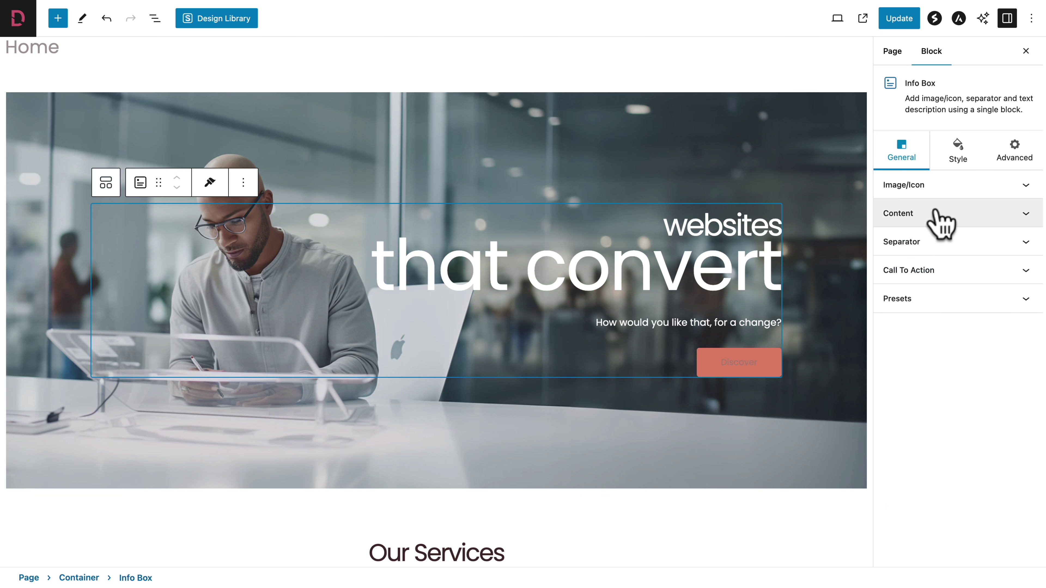
pyautogui.click(948, 274)
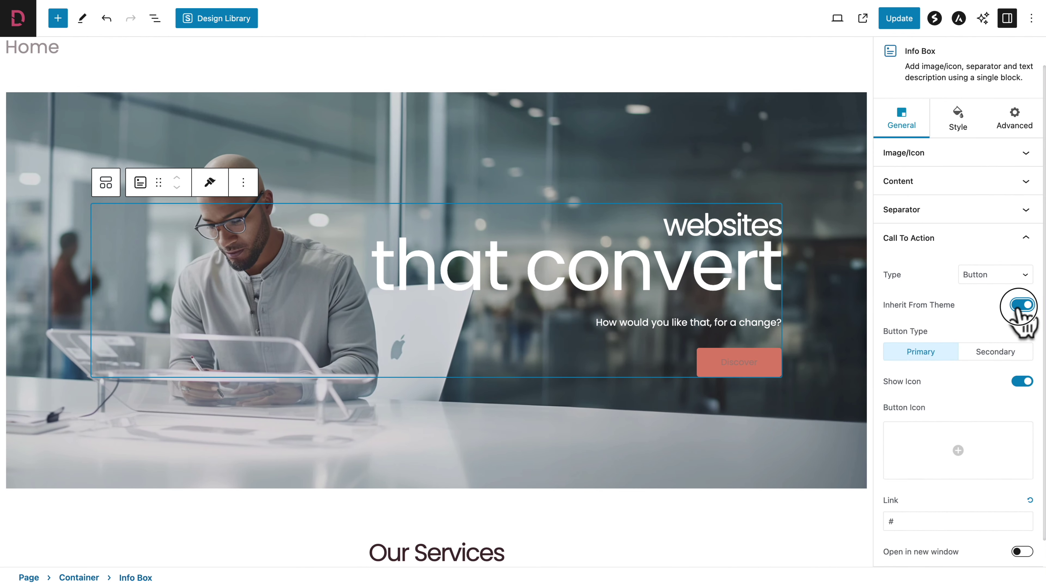
pyautogui.click(817, 300)
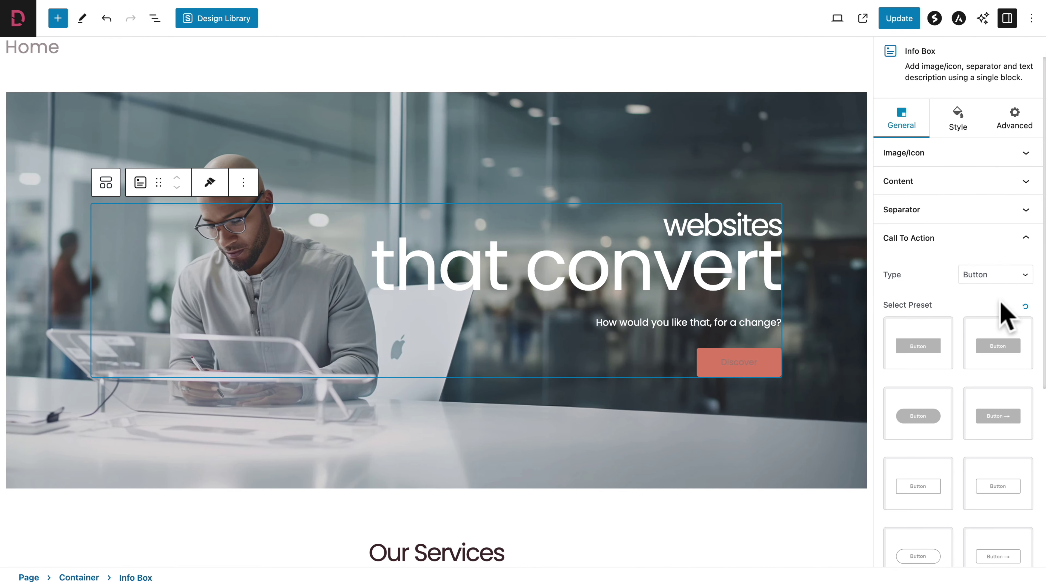
pyautogui.scroll(-7, 1002, 305)
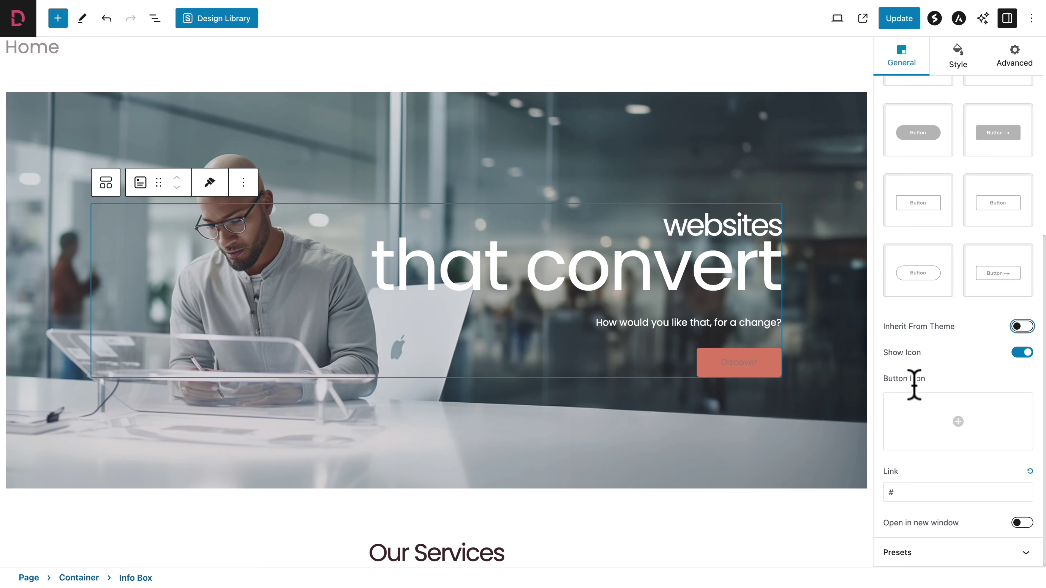
# Step: Add the Chevron Down icon to the Discover button and set its link to #services
pyautogui.click(948, 424)
pyautogui.write('chevron')
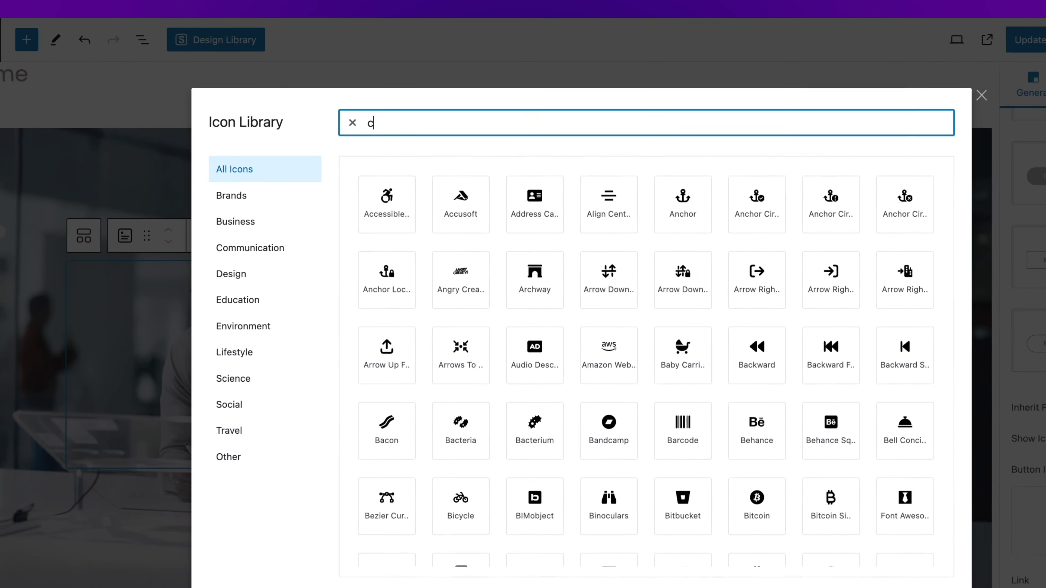
pyautogui.write(' down')
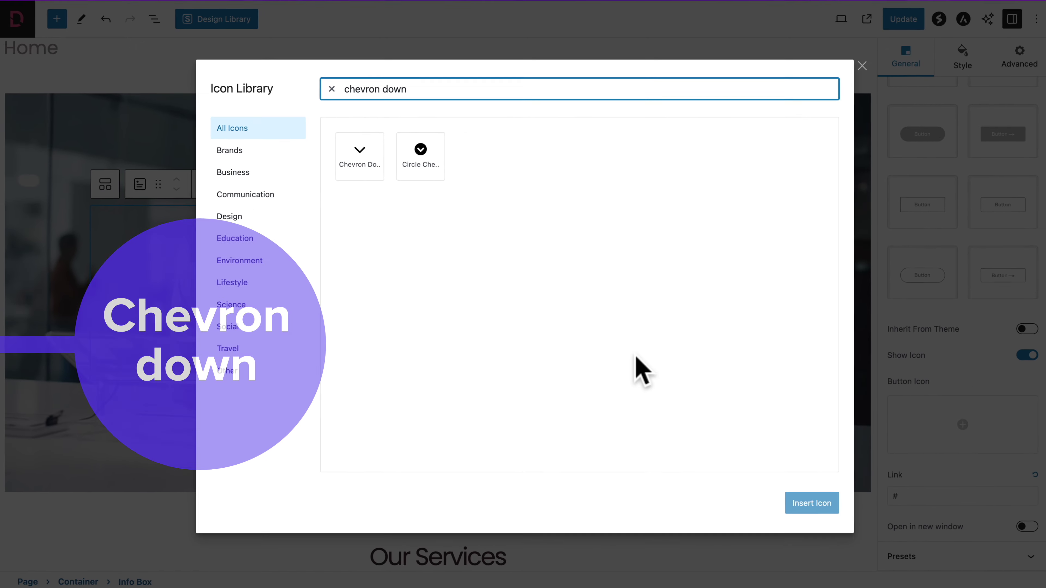
pyautogui.click(352, 164)
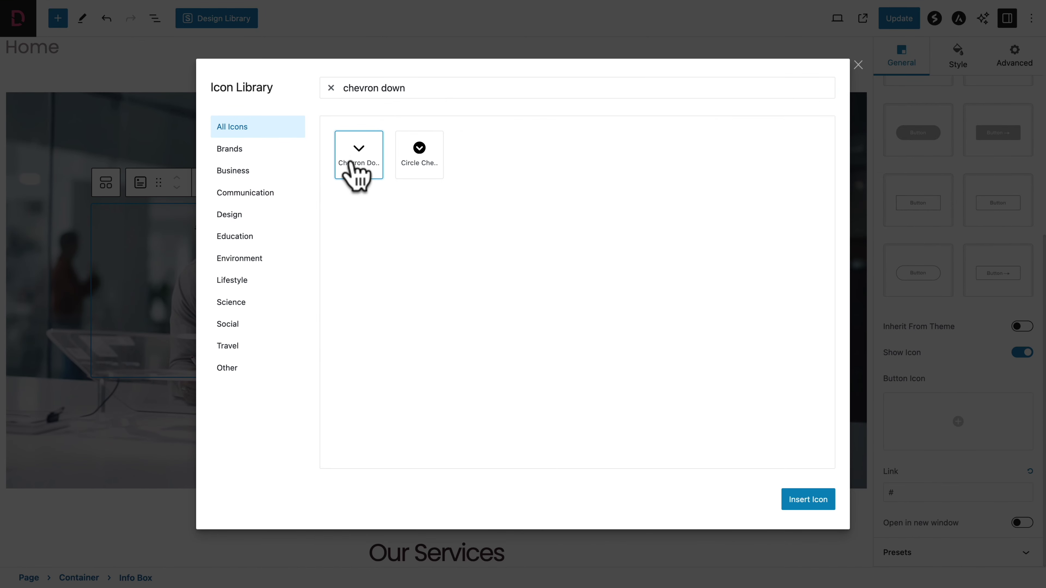
pyautogui.click(809, 499)
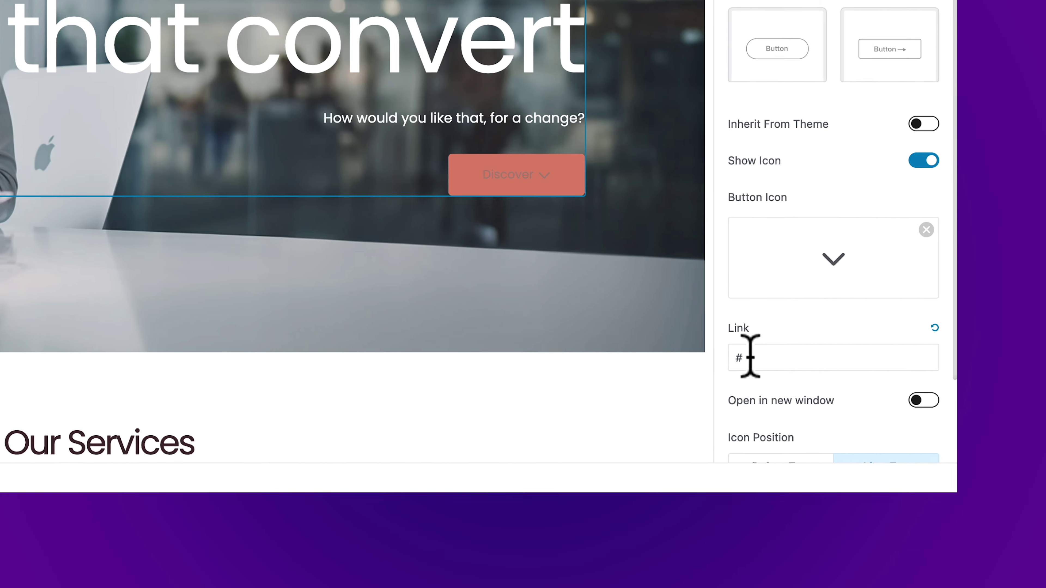
pyautogui.click(897, 492)
pyautogui.write('services')
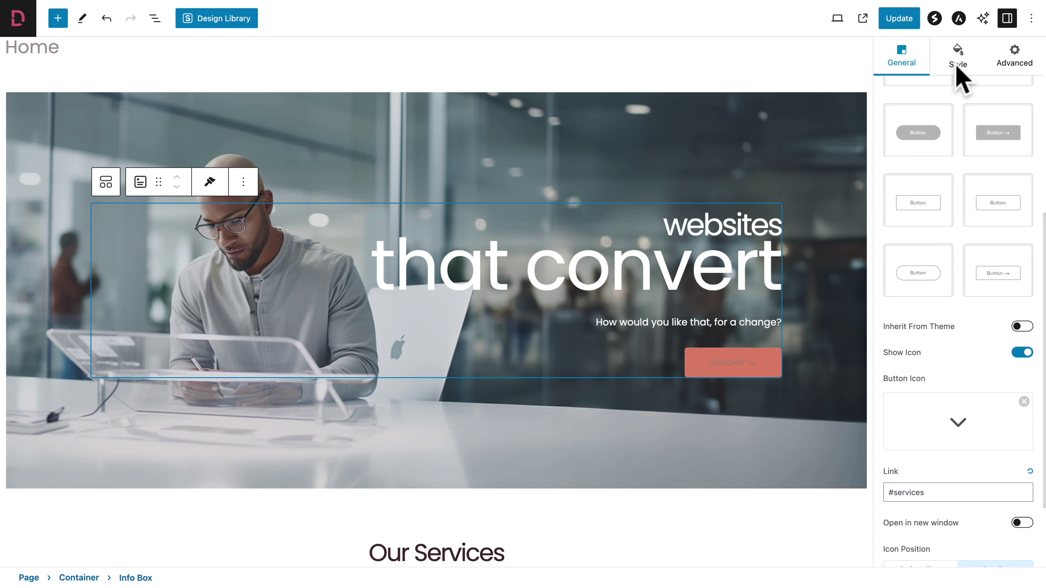
# Step: Set the hero call-to-action button's typography to a 13 px font size with Uppercase transform
pyautogui.click(957, 66)
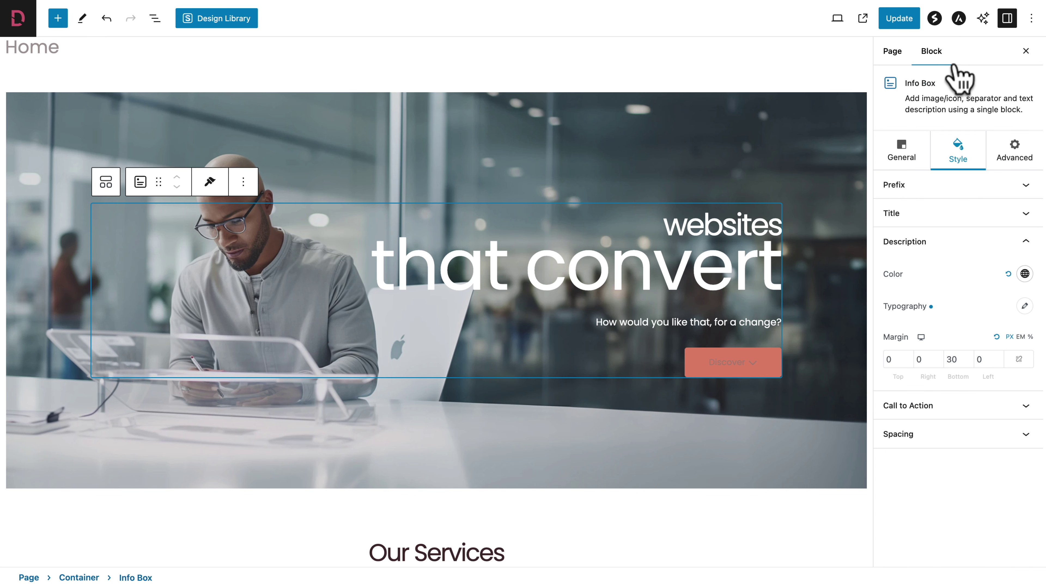
pyautogui.click(934, 254)
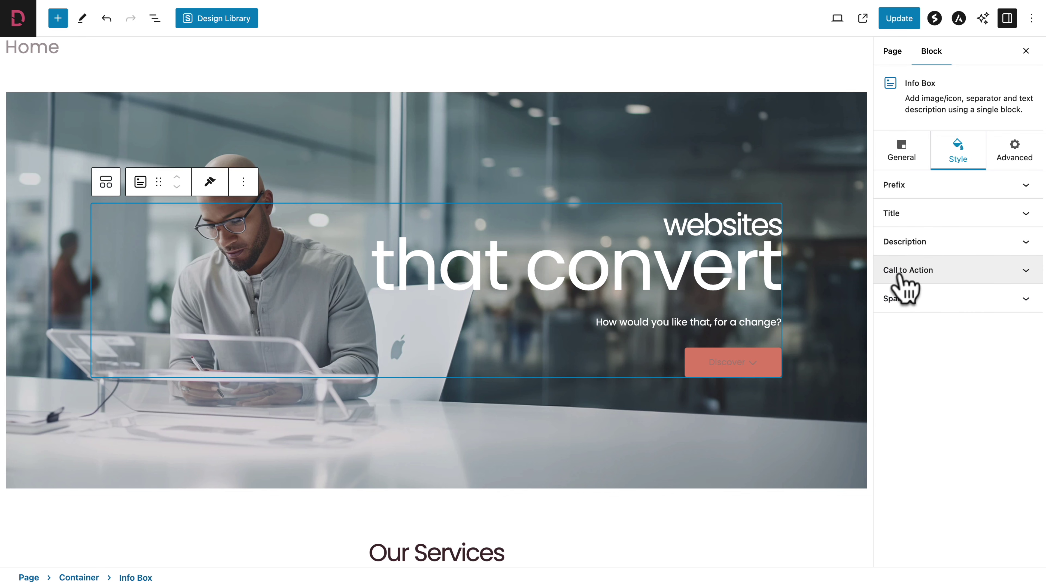
pyautogui.click(911, 276)
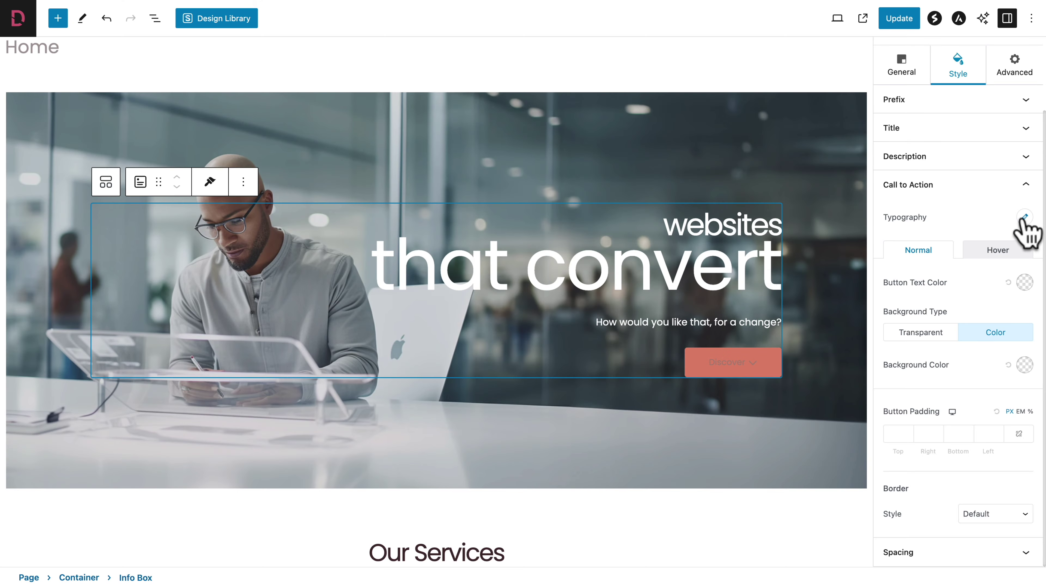
pyautogui.click(1024, 217)
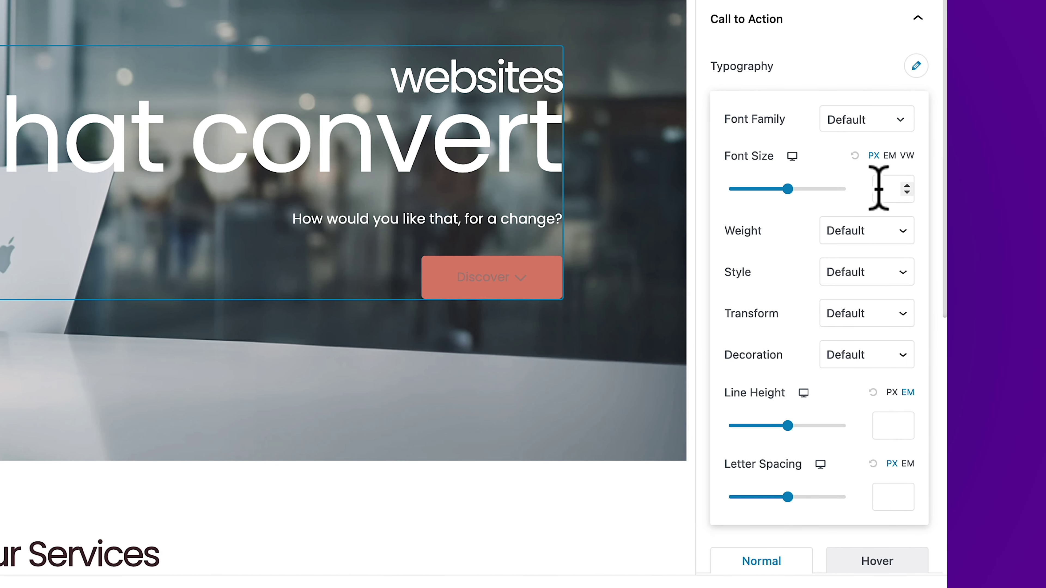
pyautogui.click(878, 189)
pyautogui.write('13')
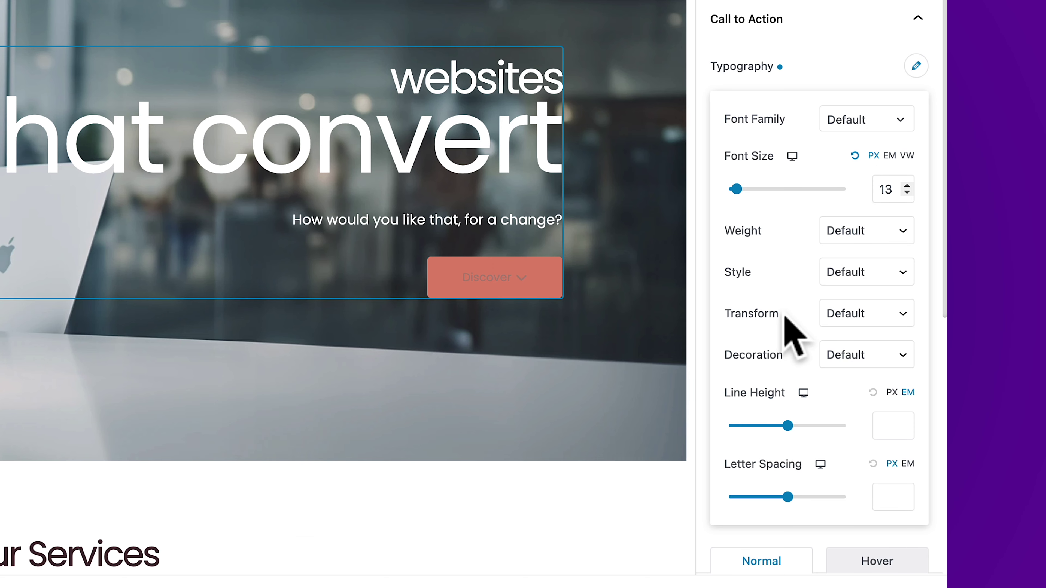
pyautogui.click(844, 317)
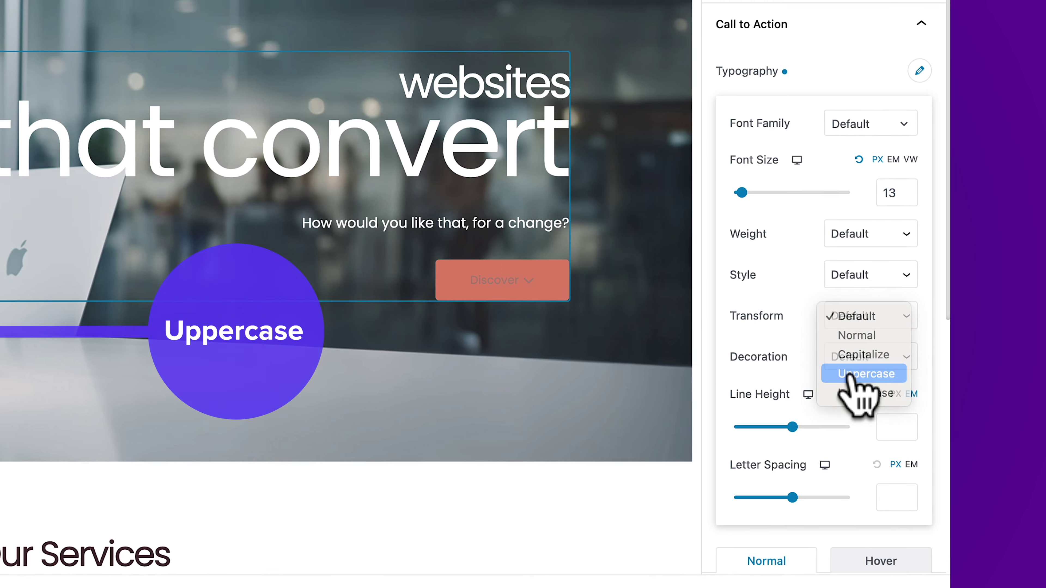
pyautogui.click(858, 370)
pyautogui.click(948, 110)
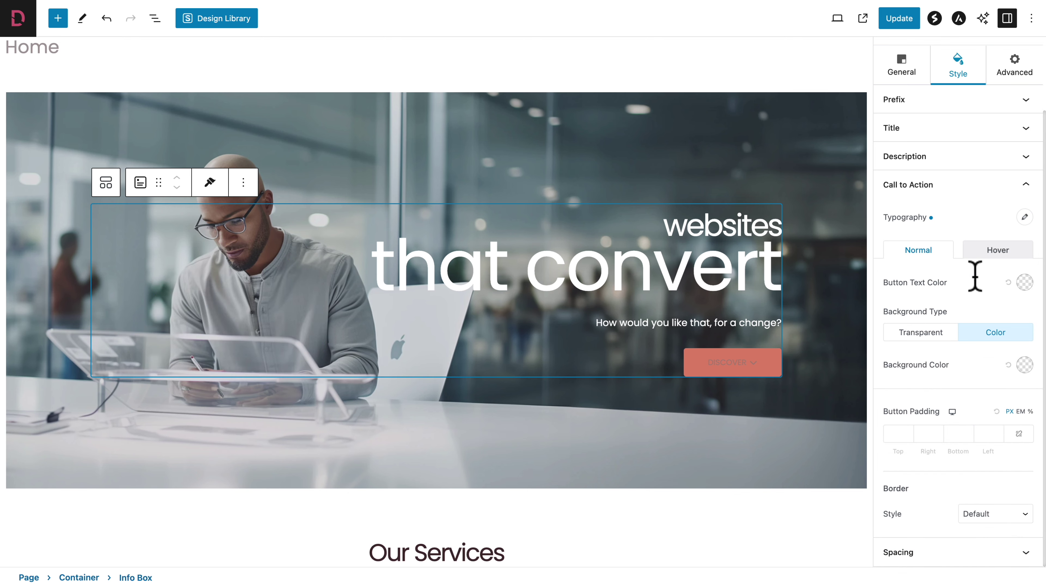
# Step: Set the Discover button's text color to white (FFFFFF) for the normal state and theme color 5 (D34F73) for hover
pyautogui.click(1024, 282)
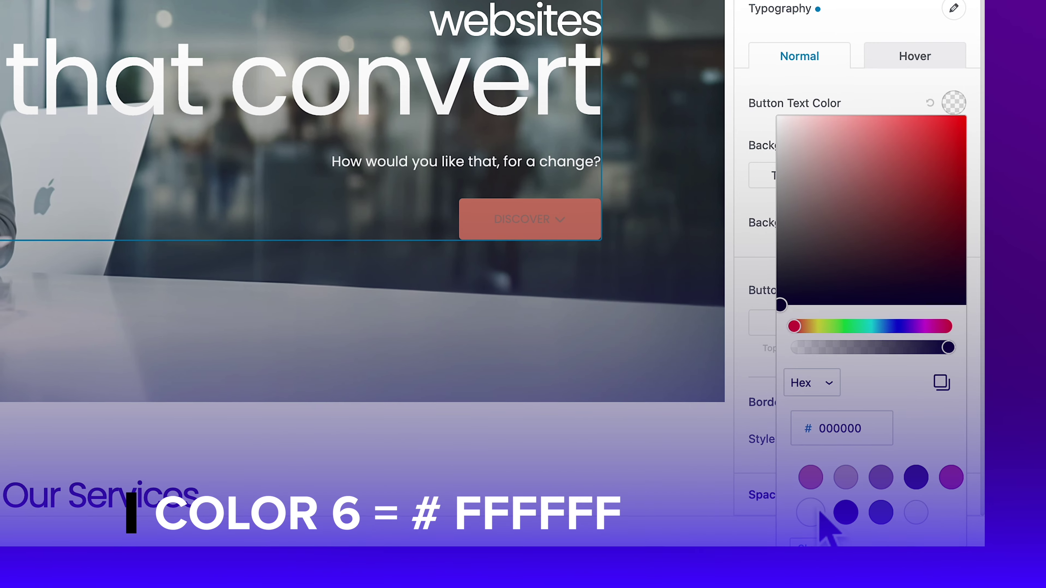
pyautogui.click(811, 513)
pyautogui.click(890, 101)
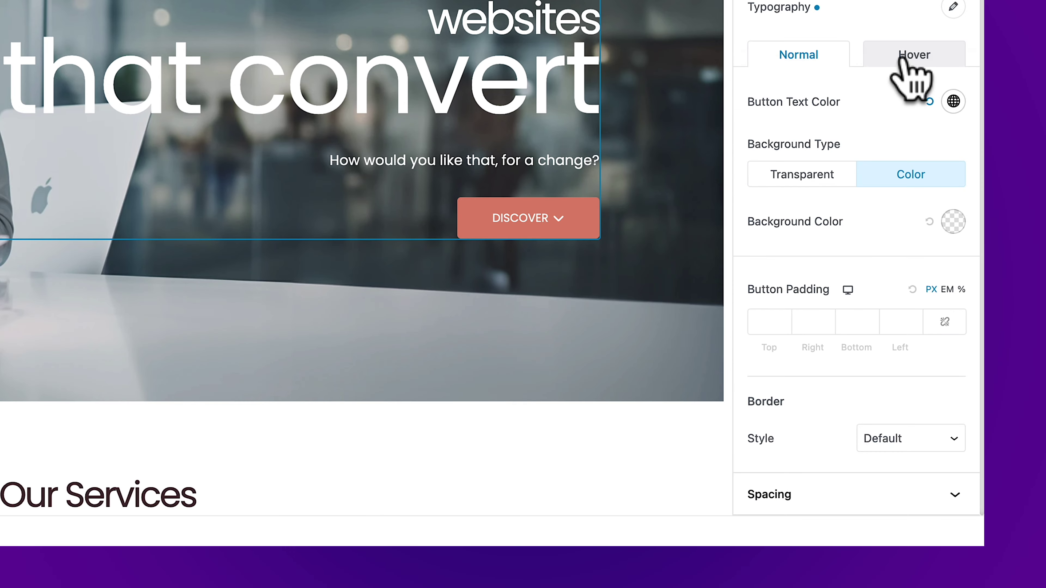
pyautogui.click(912, 56)
pyautogui.click(949, 103)
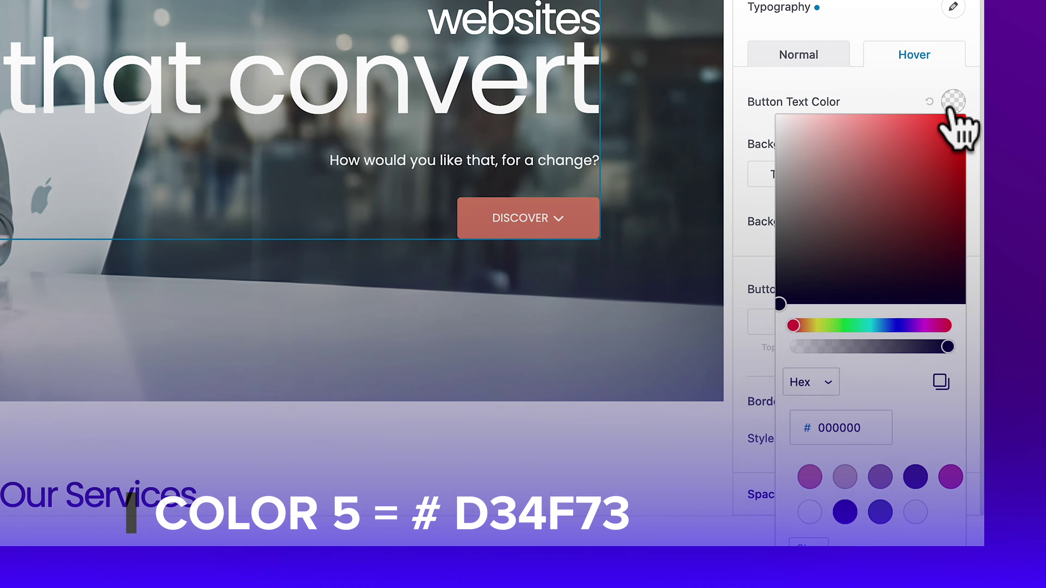
pyautogui.click(950, 477)
pyautogui.click(887, 99)
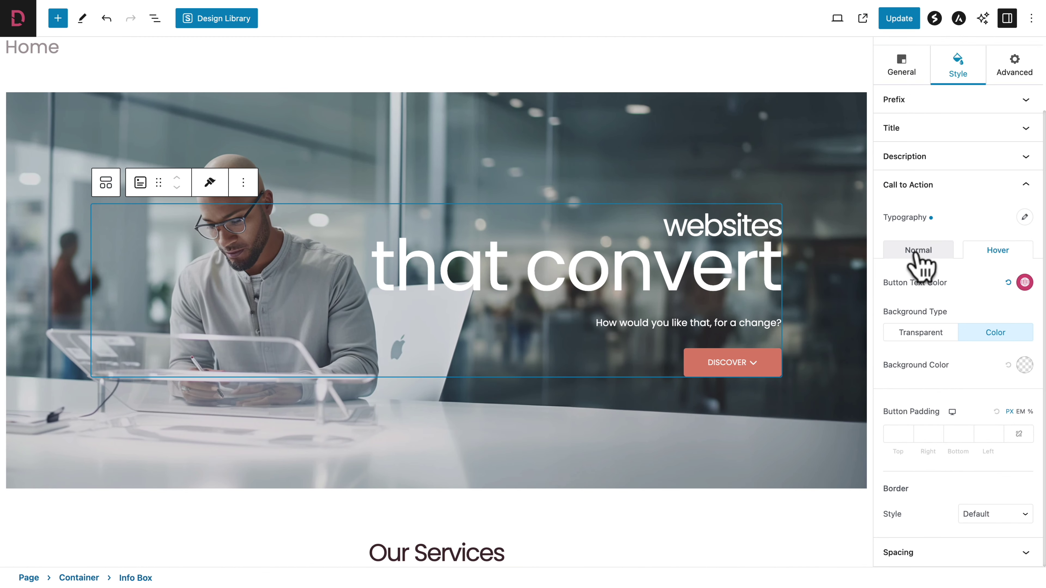
# Step: Set the Discover button's background color to D34F73 for the normal state and FFFFFF for hover
pyautogui.click(807, 77)
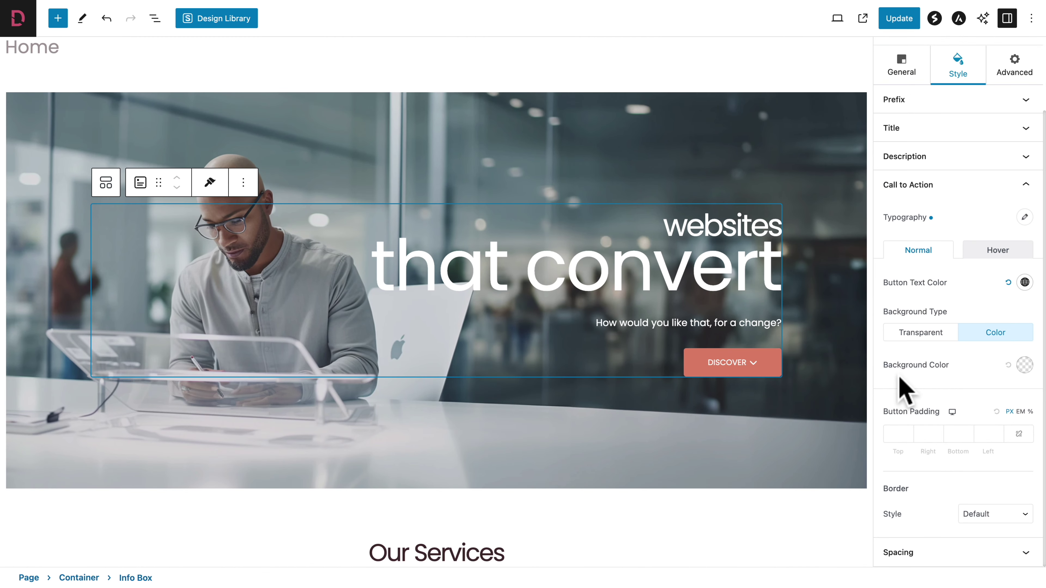
pyautogui.click(1025, 365)
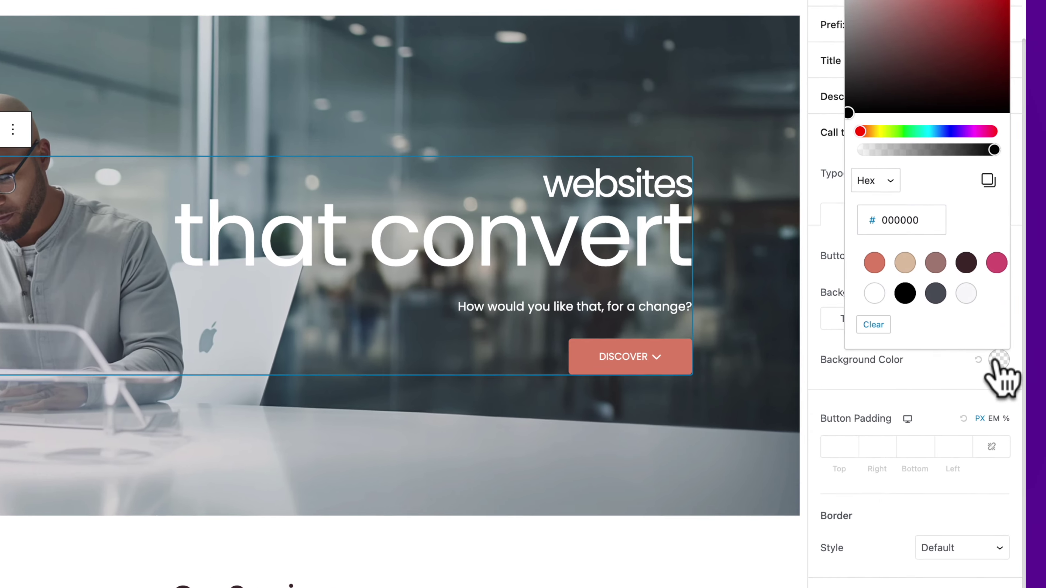
pyautogui.click(1020, 290)
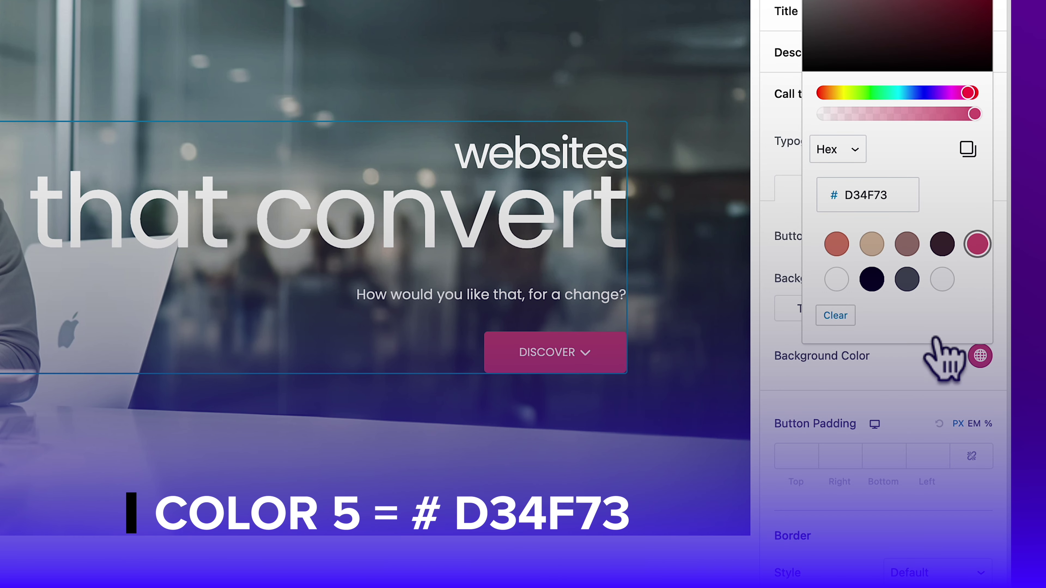
pyautogui.click(935, 340)
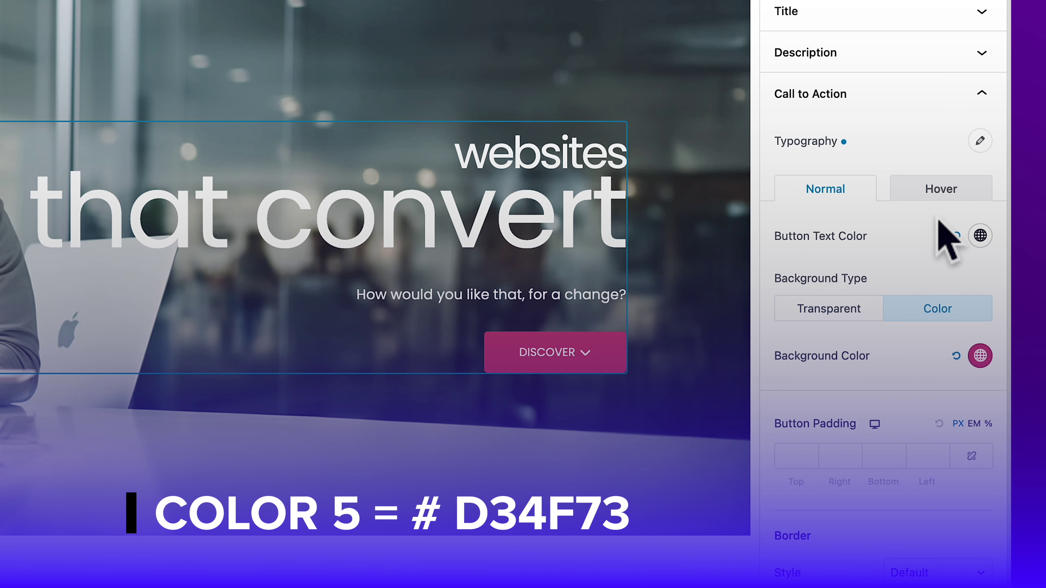
pyautogui.click(935, 194)
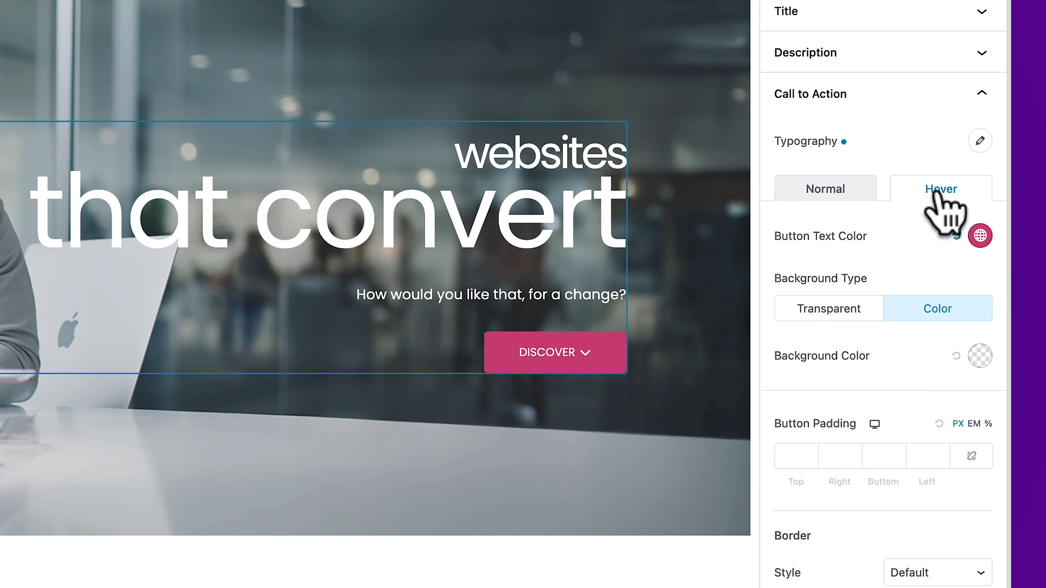
pyautogui.click(979, 356)
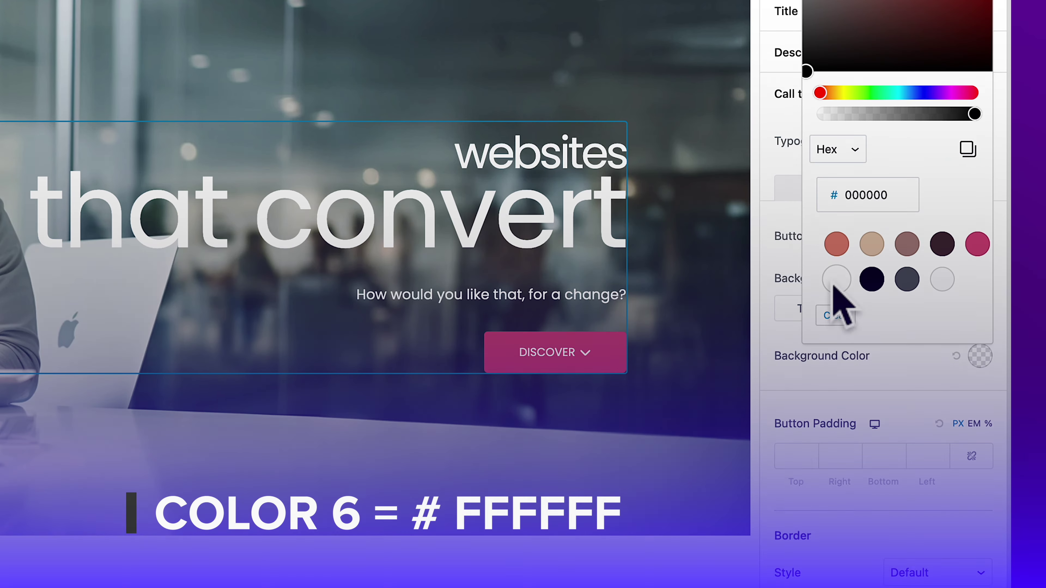
pyautogui.click(837, 280)
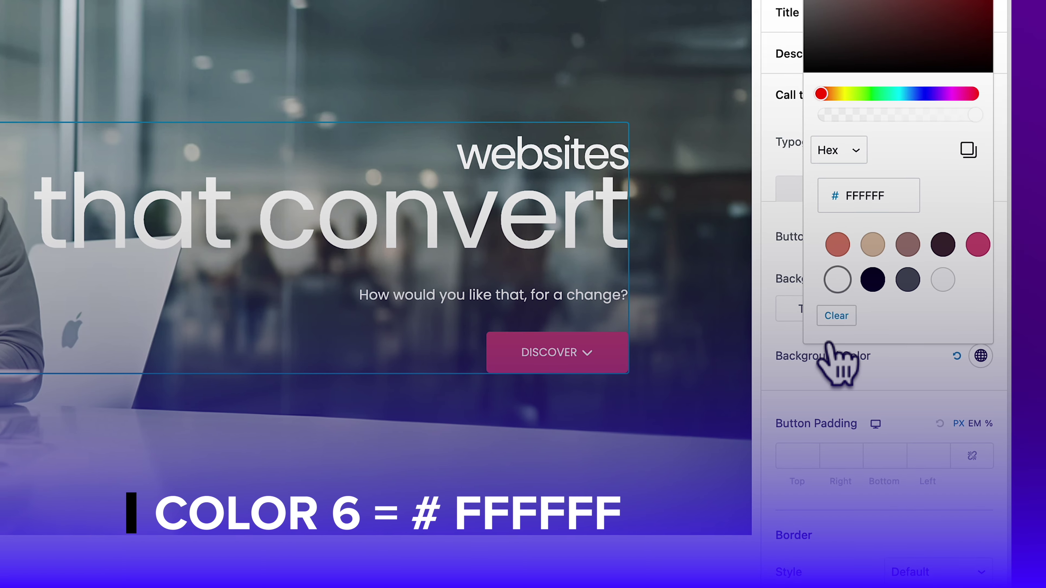
pyautogui.click(799, 544)
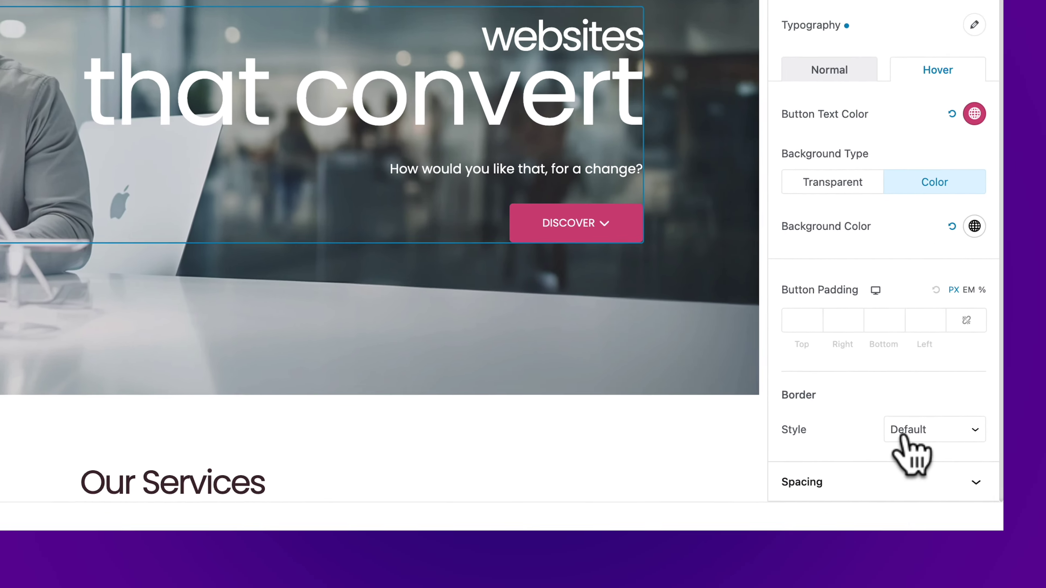
# Step: Give the Discover button a Solid border with a 30 px radius on all corners
pyautogui.click(962, 511)
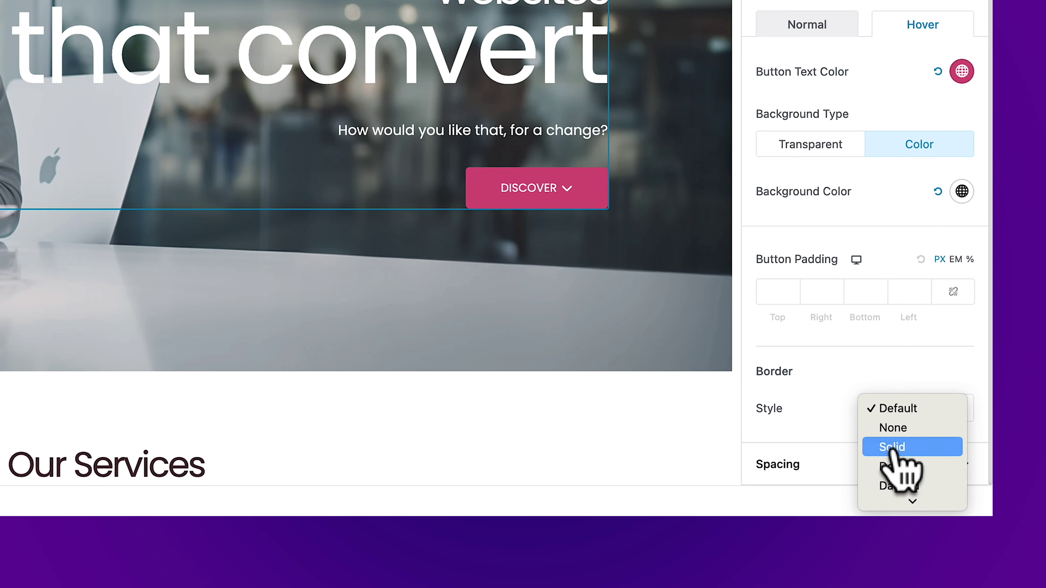
pyautogui.click(892, 447)
pyautogui.scroll(-5, 845, 412)
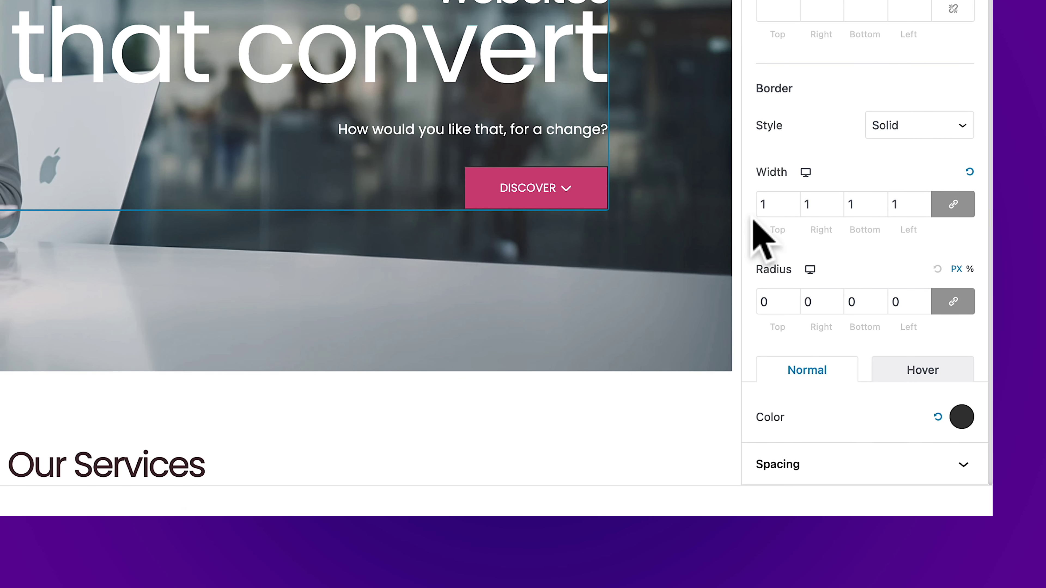
pyautogui.click(758, 302)
pyautogui.write('3')
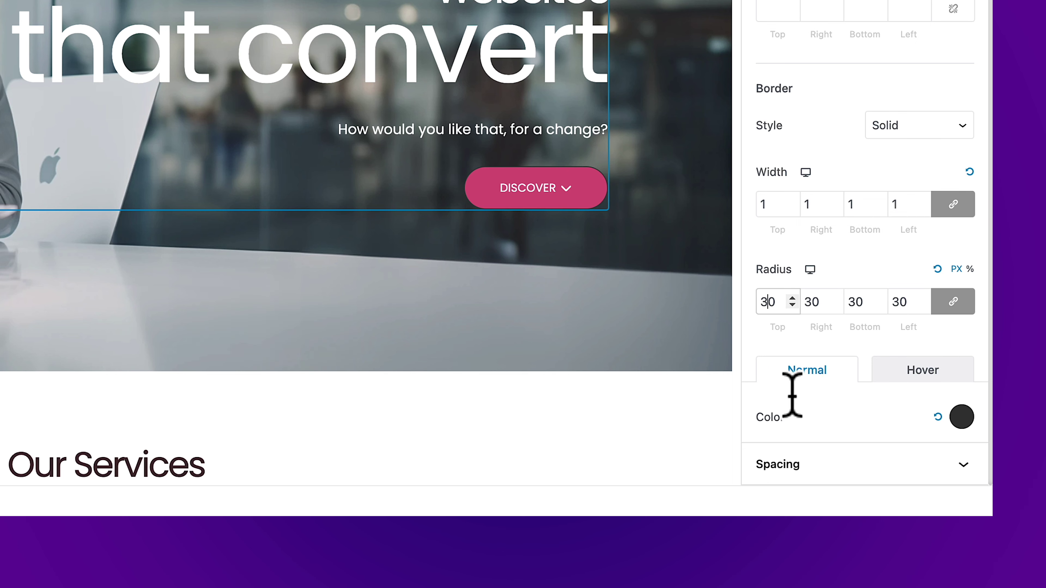
# Step: Set the Discover button's border color to D34F73 for the normal state and FFFFFF for hover
pyautogui.click(961, 417)
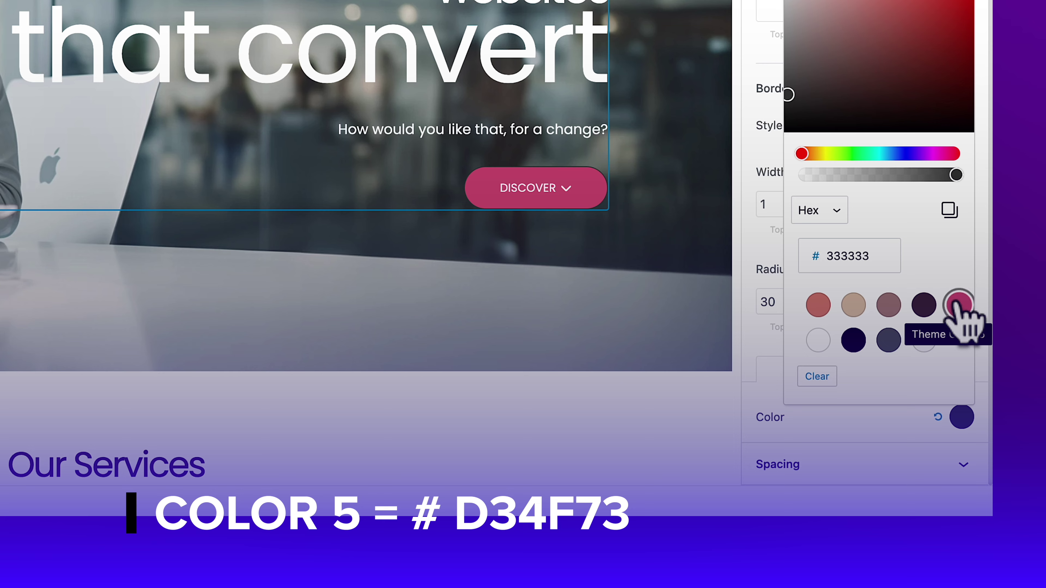
pyautogui.click(959, 306)
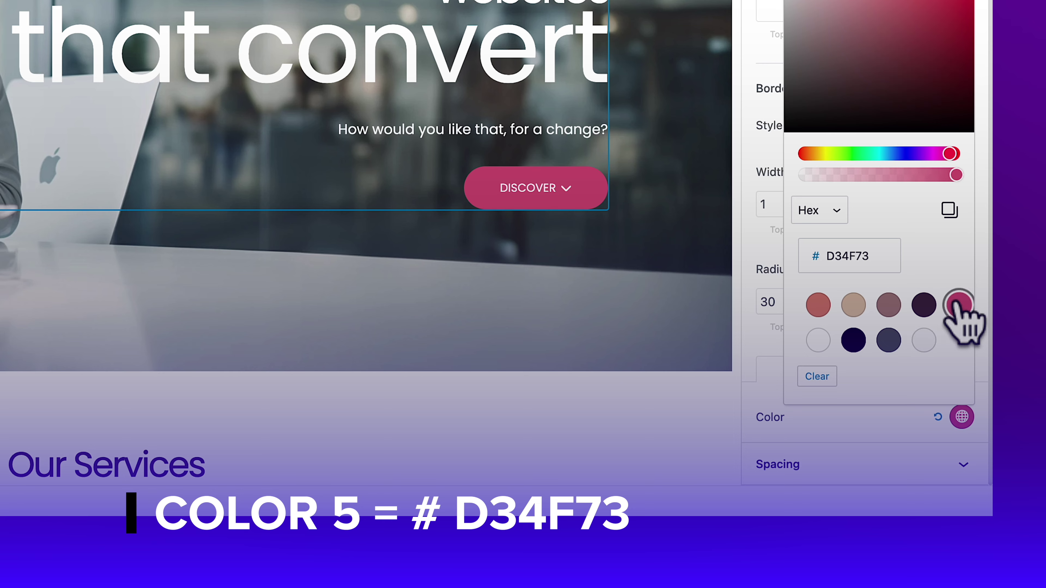
pyautogui.click(773, 418)
pyautogui.click(919, 374)
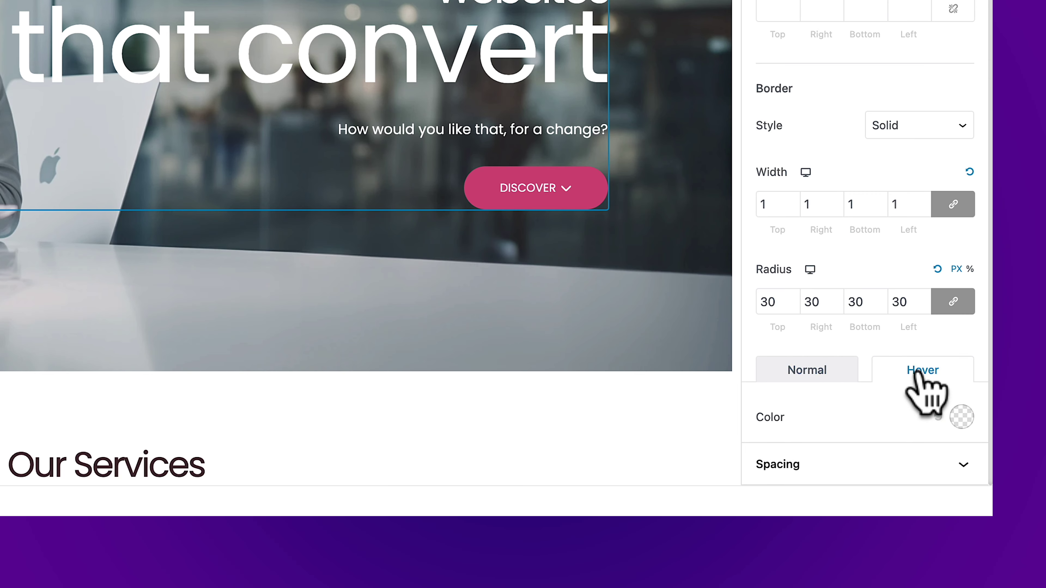
pyautogui.click(961, 417)
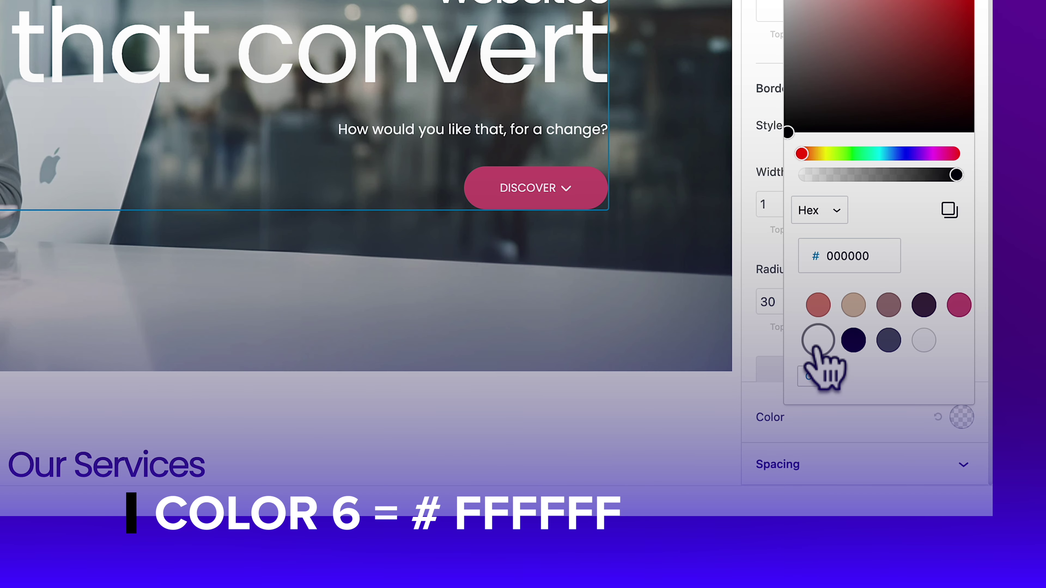
pyautogui.click(818, 340)
pyautogui.click(804, 424)
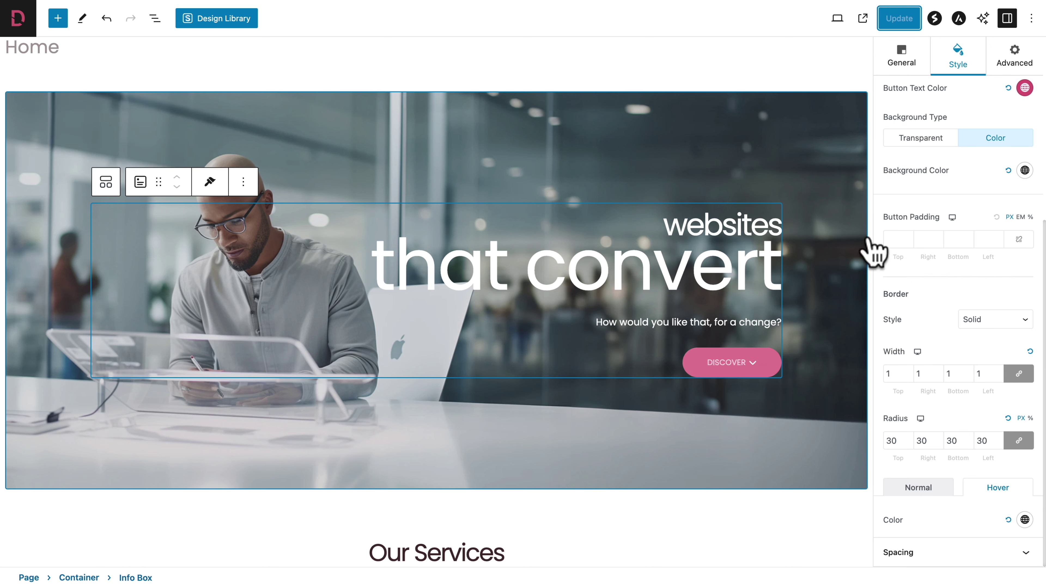
# Step: Set the HTML anchor of the Services container to services, matching the Discover button's link
pyautogui.click(901, 58)
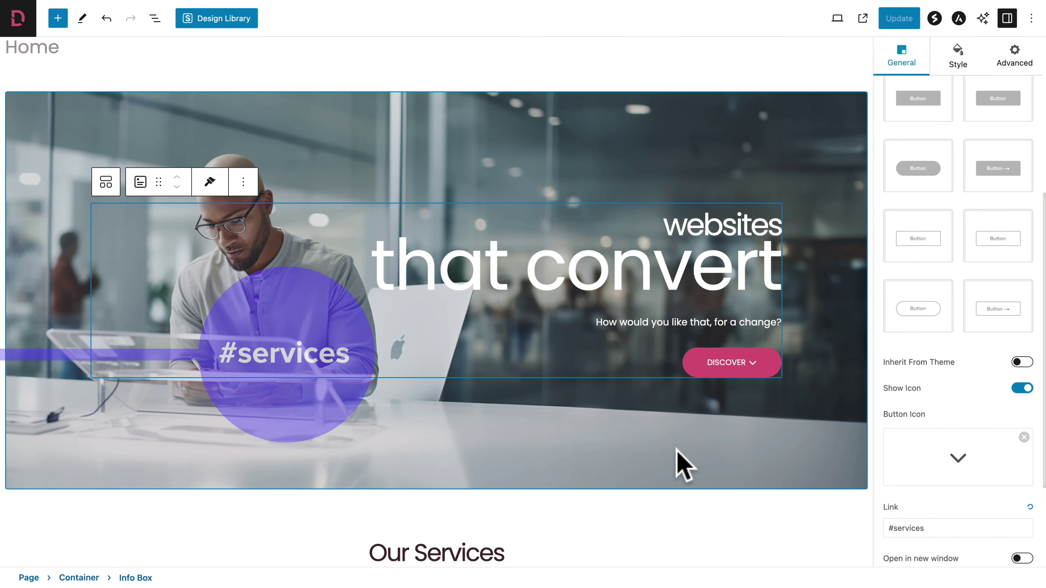
pyautogui.scroll(-8, 586, 409)
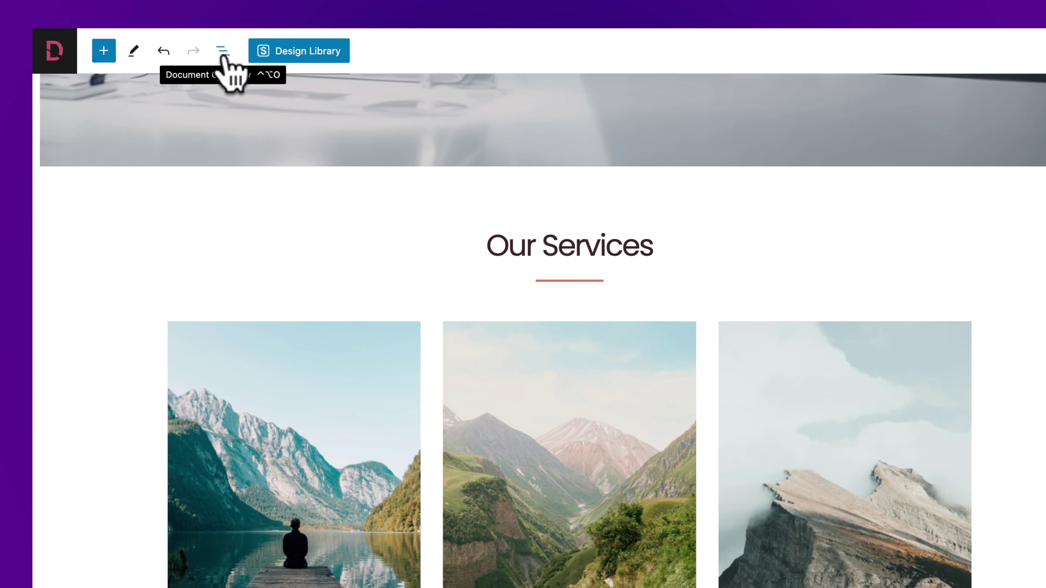
pyautogui.click(155, 18)
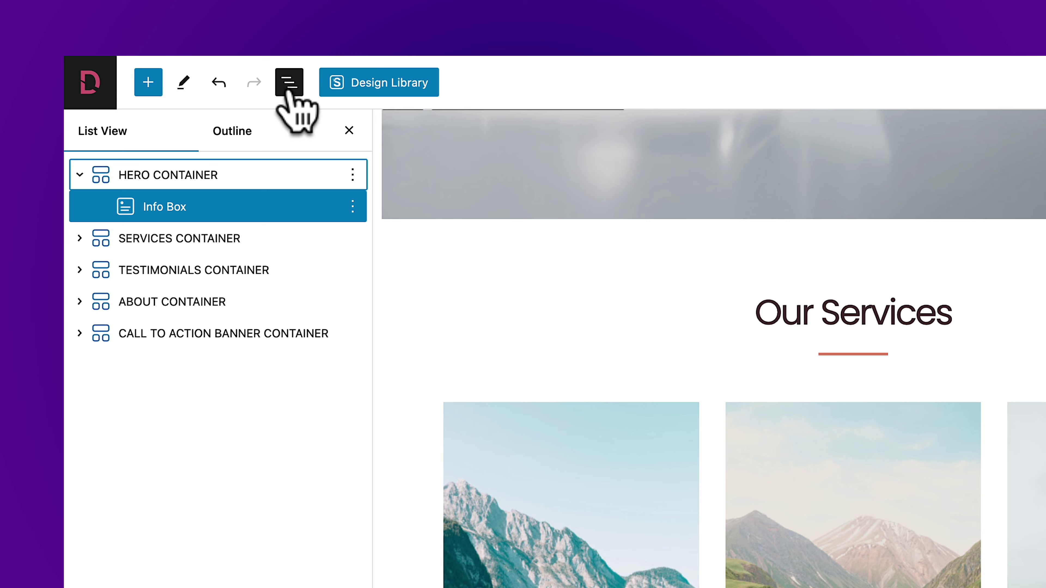
pyautogui.click(80, 174)
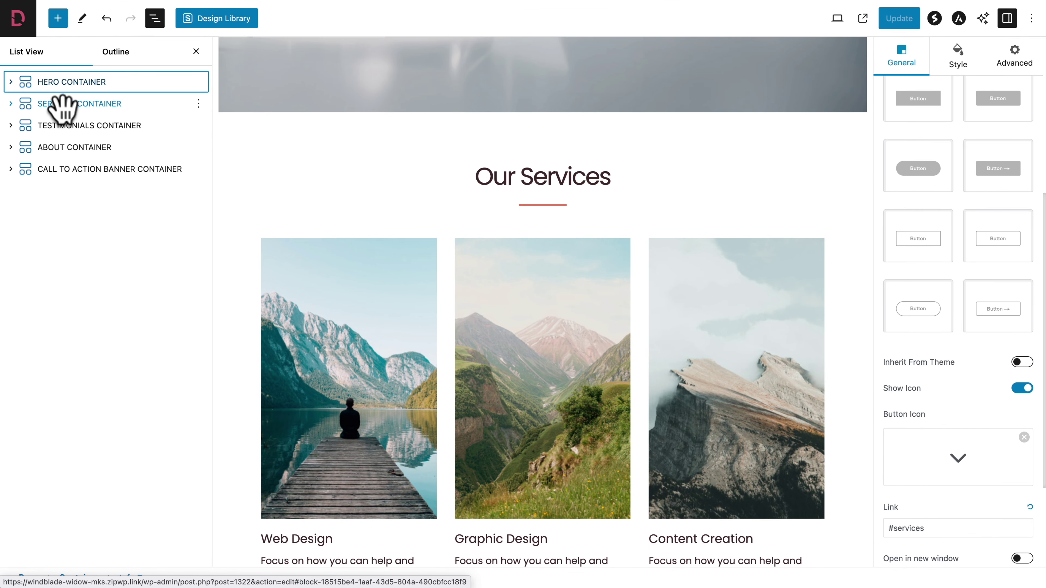
pyautogui.click(107, 202)
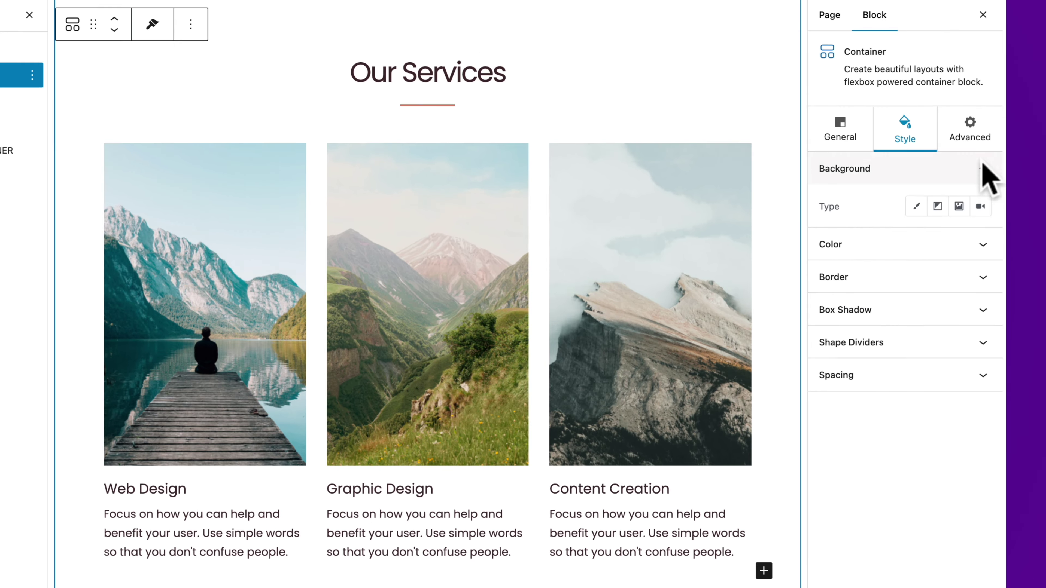
pyautogui.click(1014, 150)
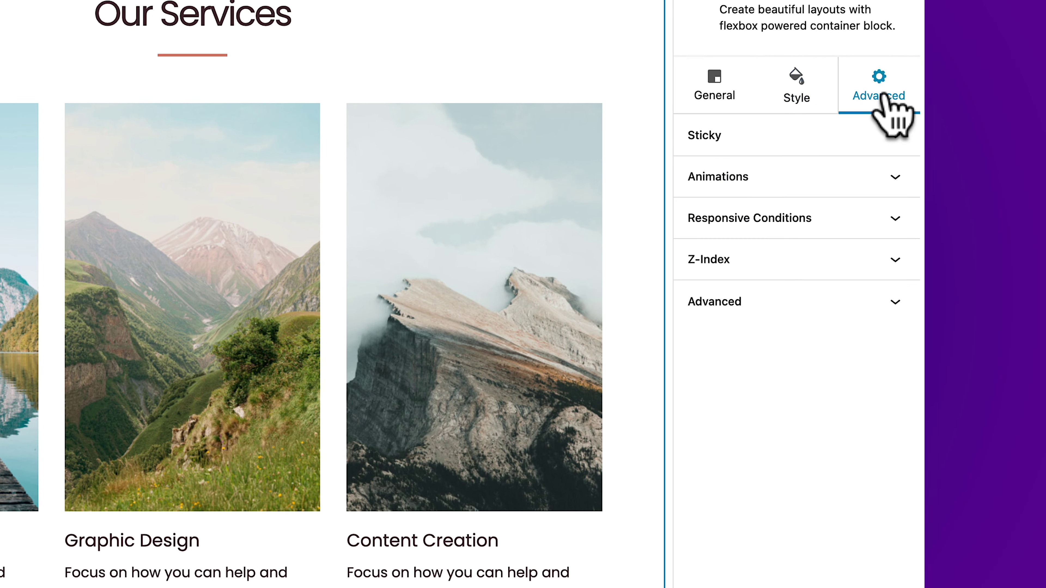
pyautogui.click(737, 303)
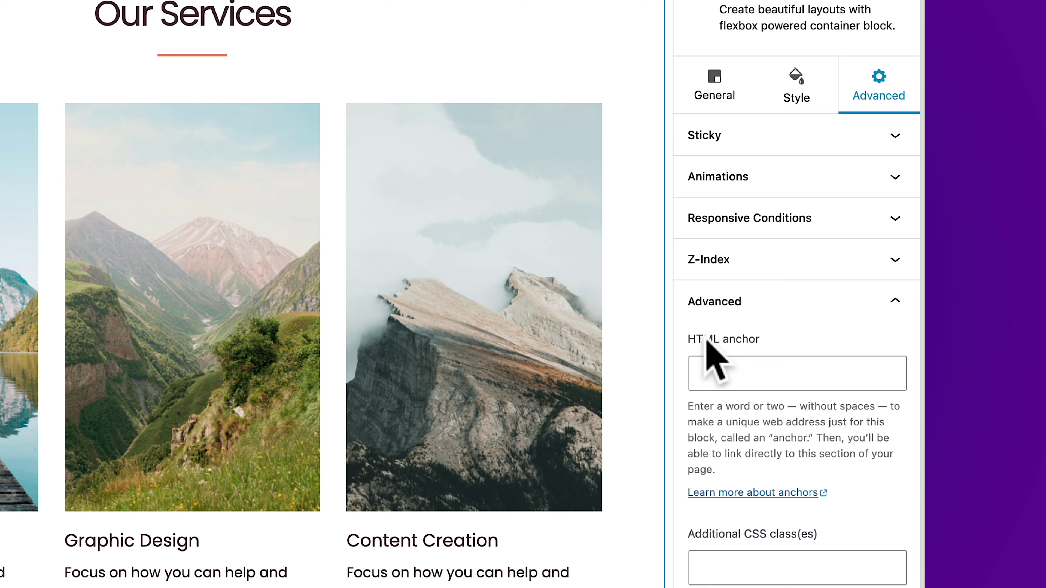
pyautogui.click(705, 373)
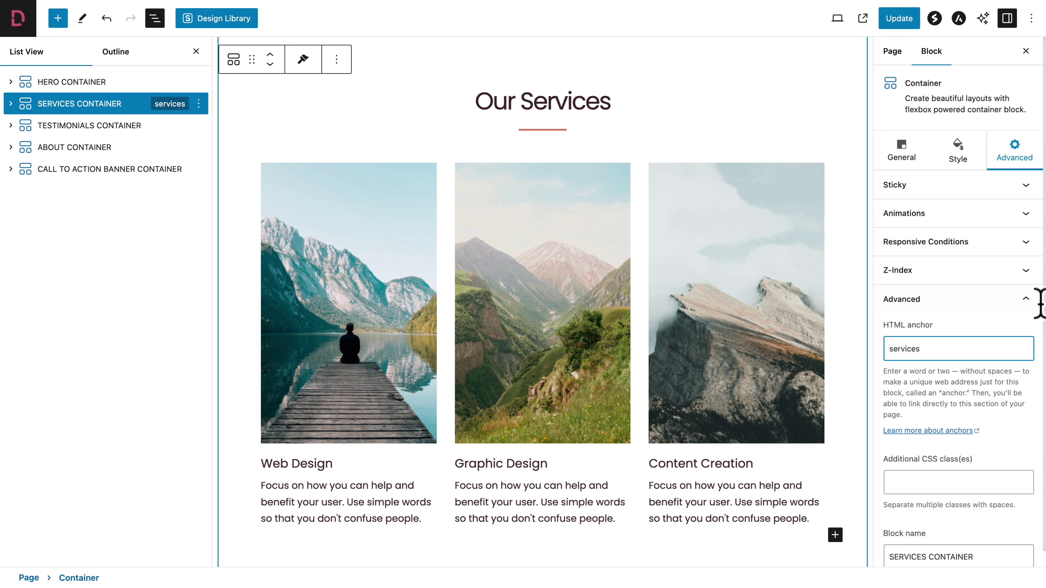
# Step: Update the Home page, view it live and test that the Discover button jumps to the services section
pyautogui.click(902, 18)
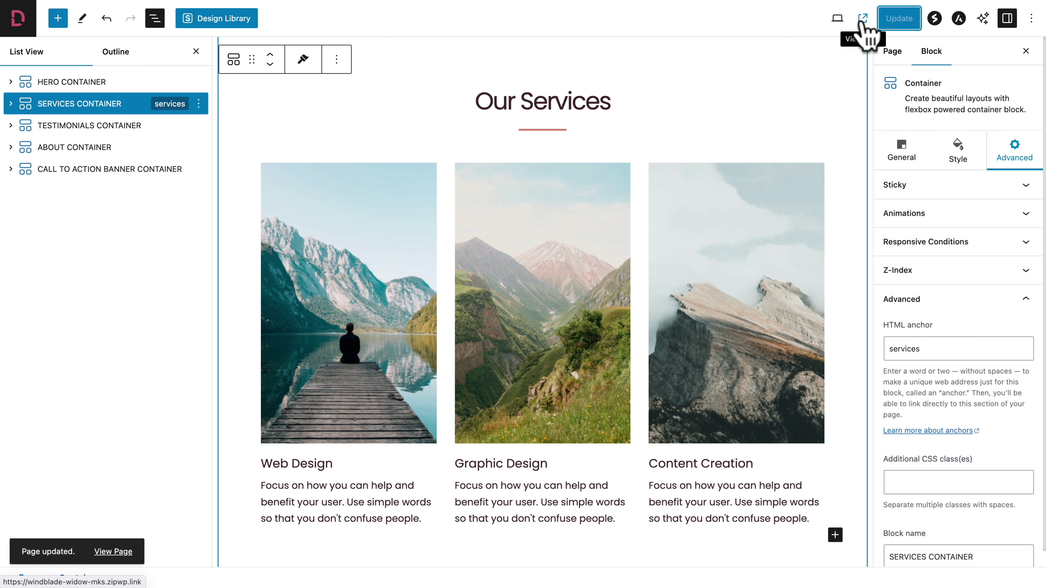
pyautogui.click(863, 19)
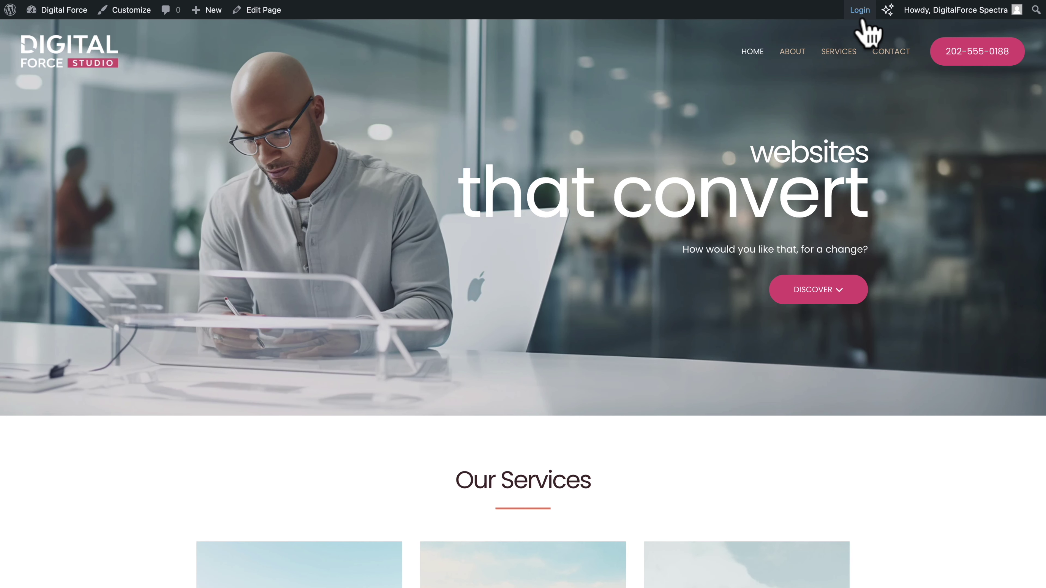
pyautogui.click(842, 293)
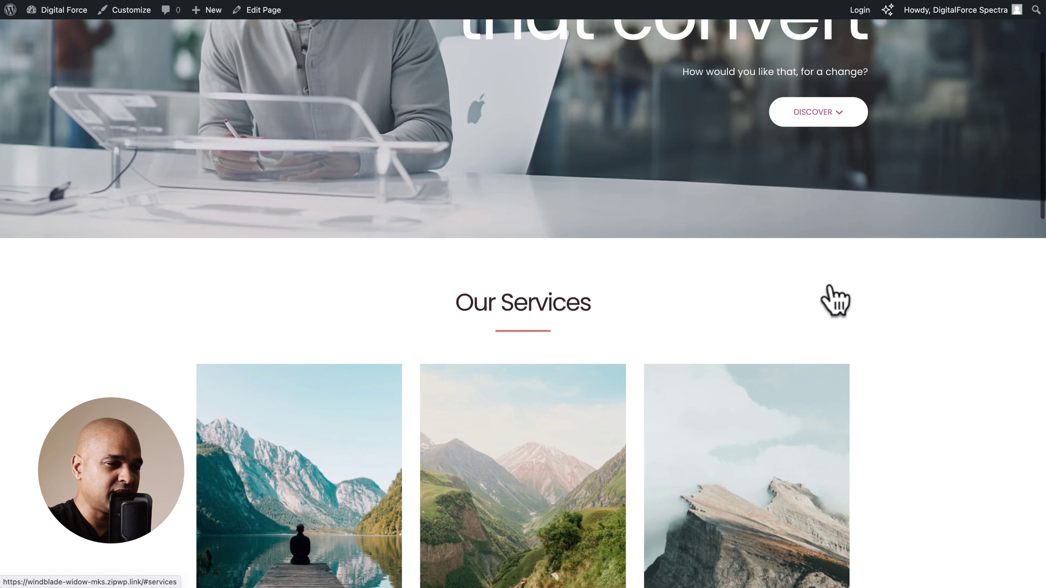
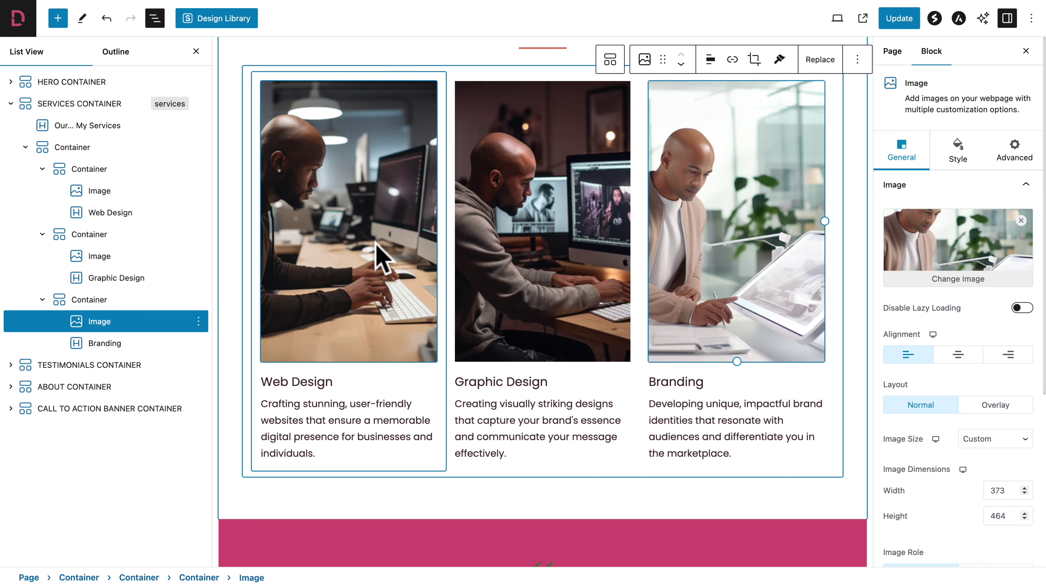
# Step: Set the Web Design image's border radius to 5 px on all corners
pyautogui.click(365, 239)
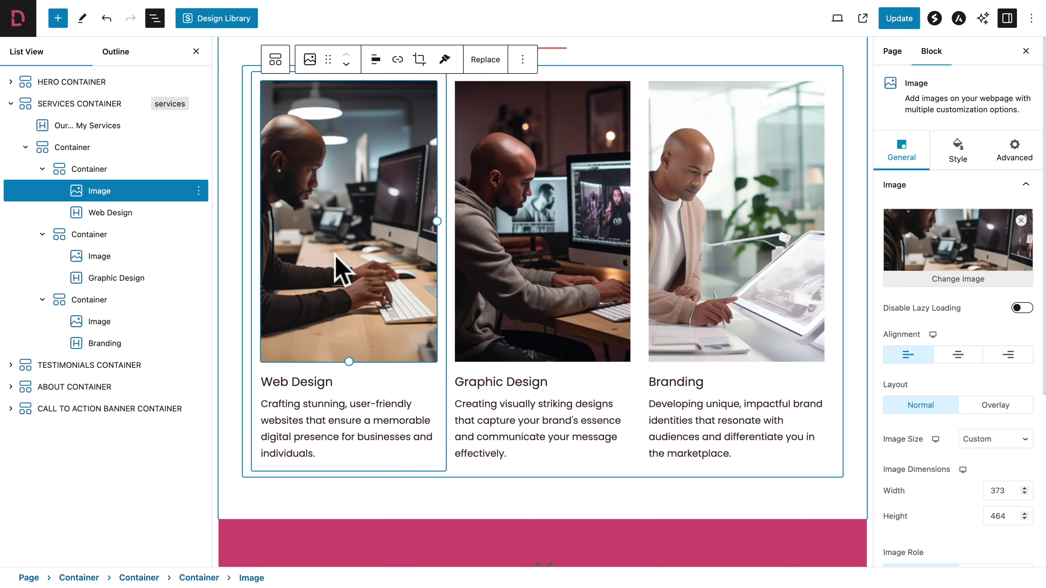
pyautogui.click(957, 151)
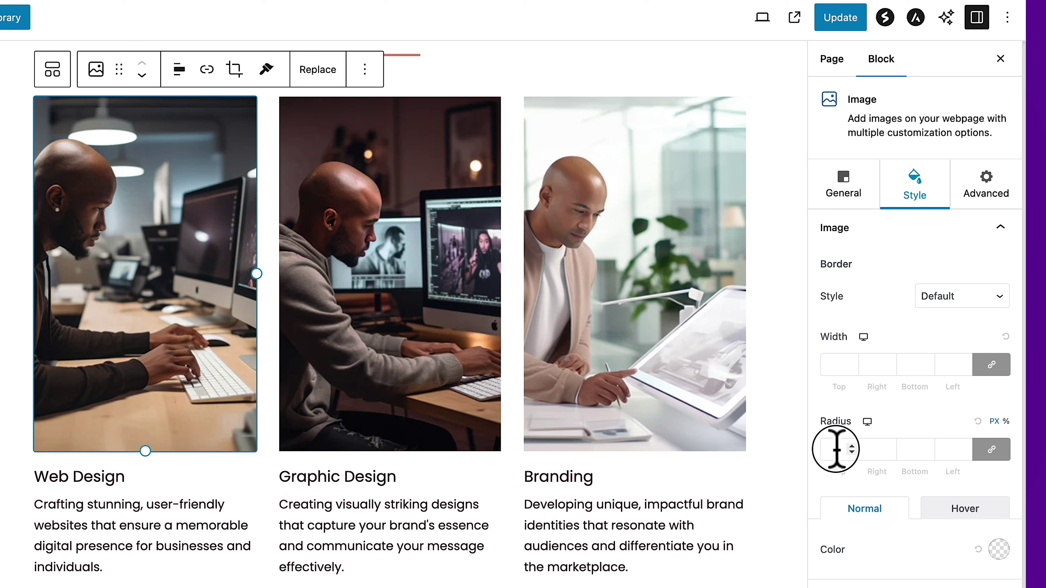
pyautogui.write('5')
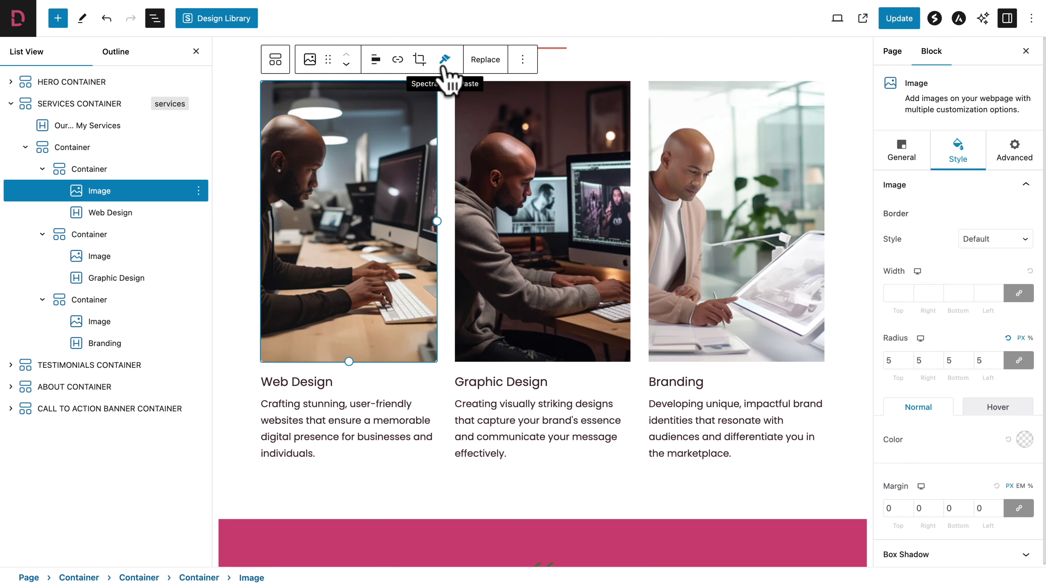
# Step: Copy the Web Design image's style and paste it onto the Graphic Design and Branding images
pyautogui.click(445, 59)
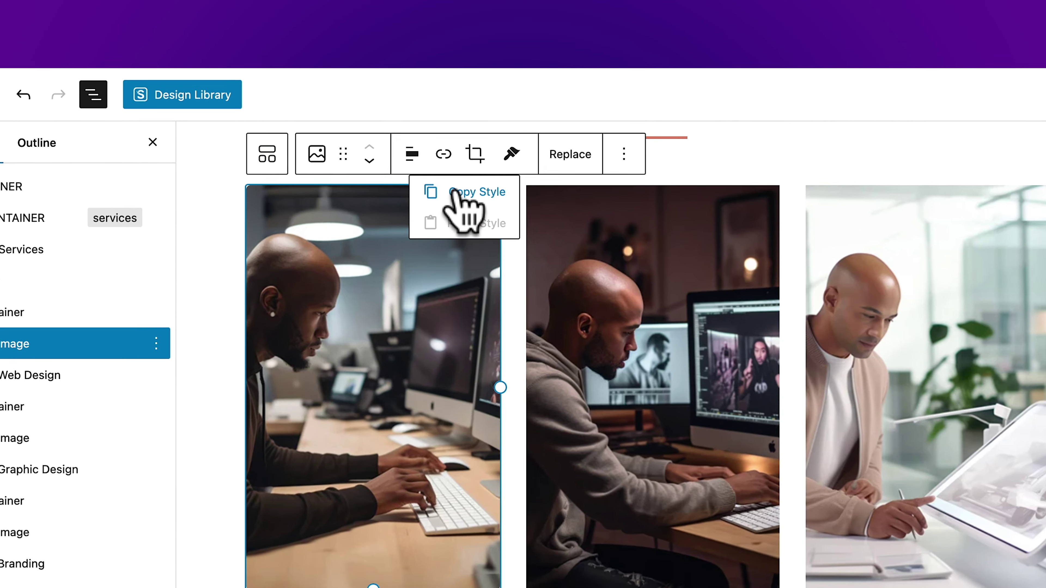
pyautogui.click(455, 192)
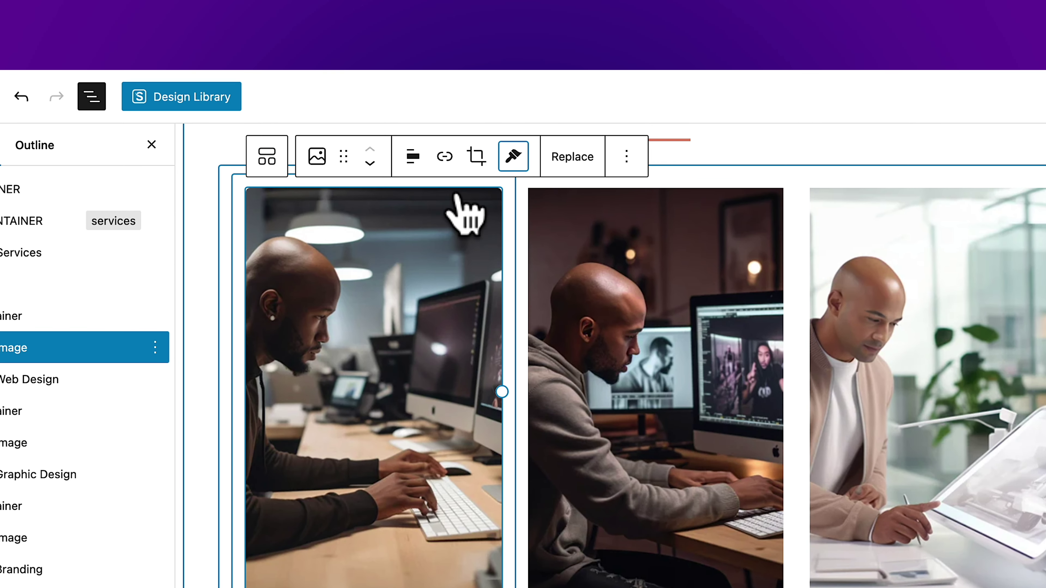
pyautogui.click(657, 342)
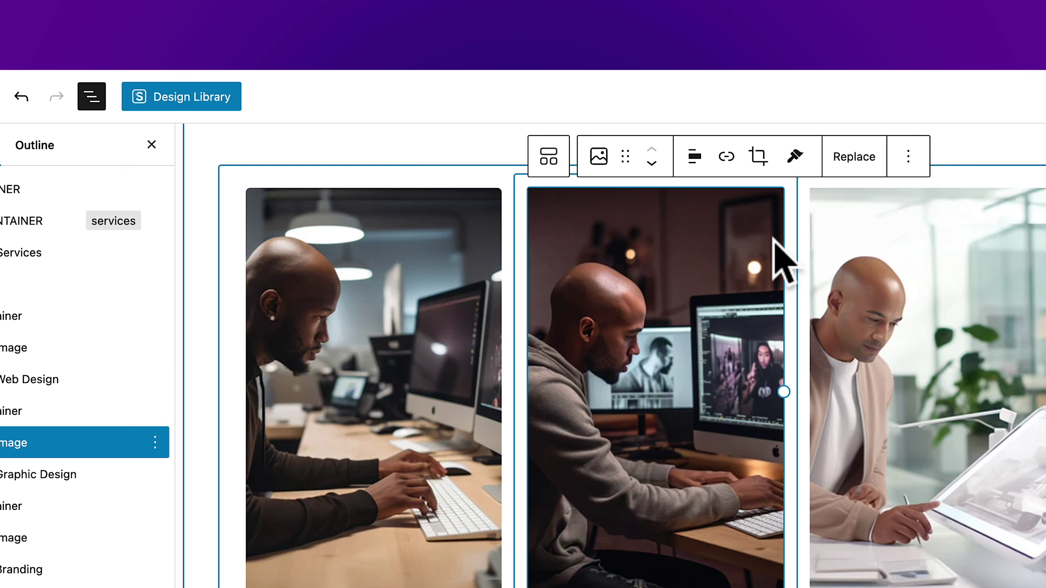
pyautogui.click(795, 162)
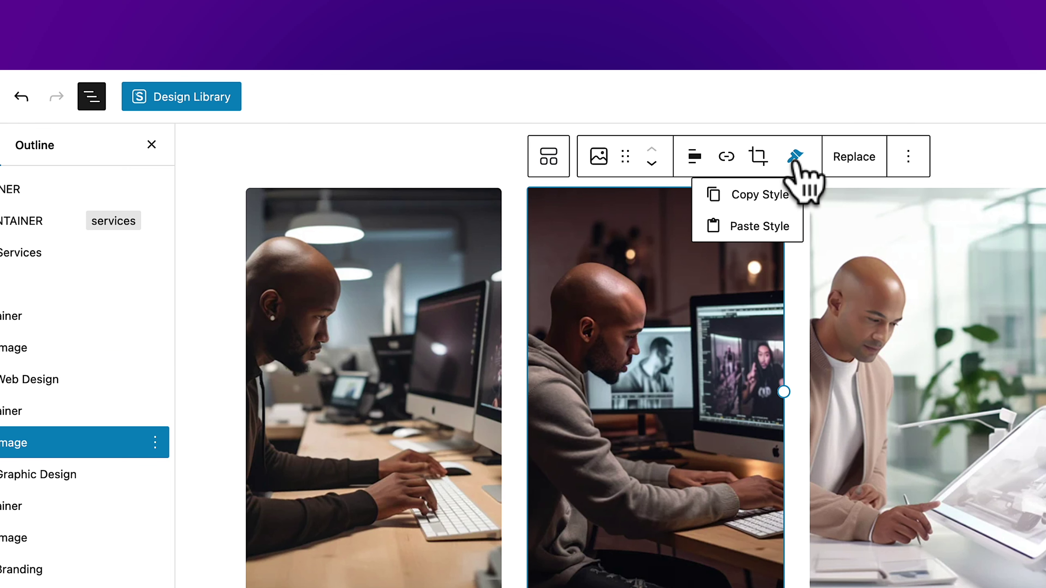
pyautogui.click(747, 228)
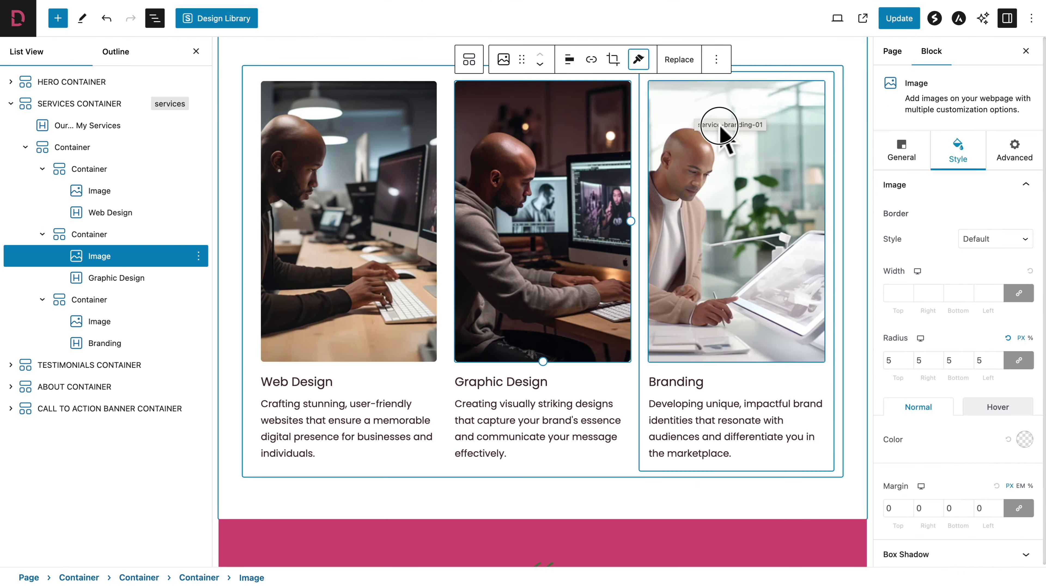
pyautogui.click(880, 246)
pyautogui.click(780, 61)
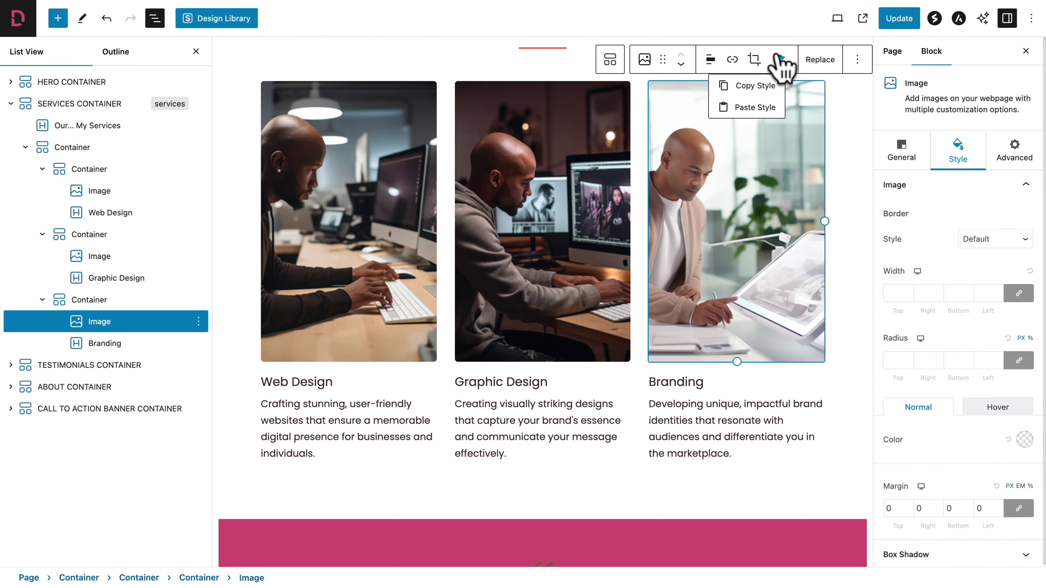
pyautogui.click(754, 108)
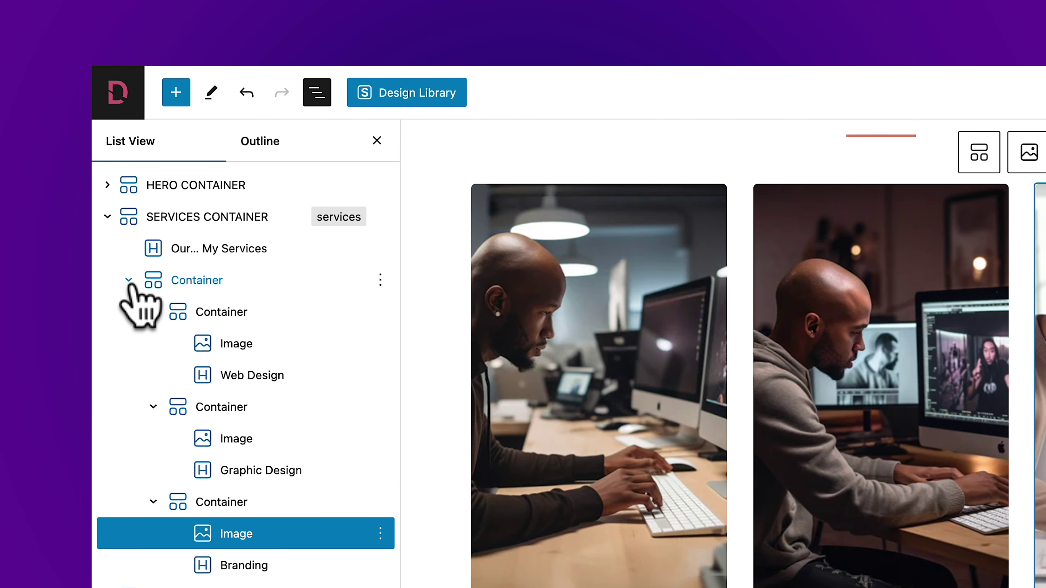
# Step: Examine how the Services container is structured: its heading, the inner container and the three nested service containers
pyautogui.click(129, 281)
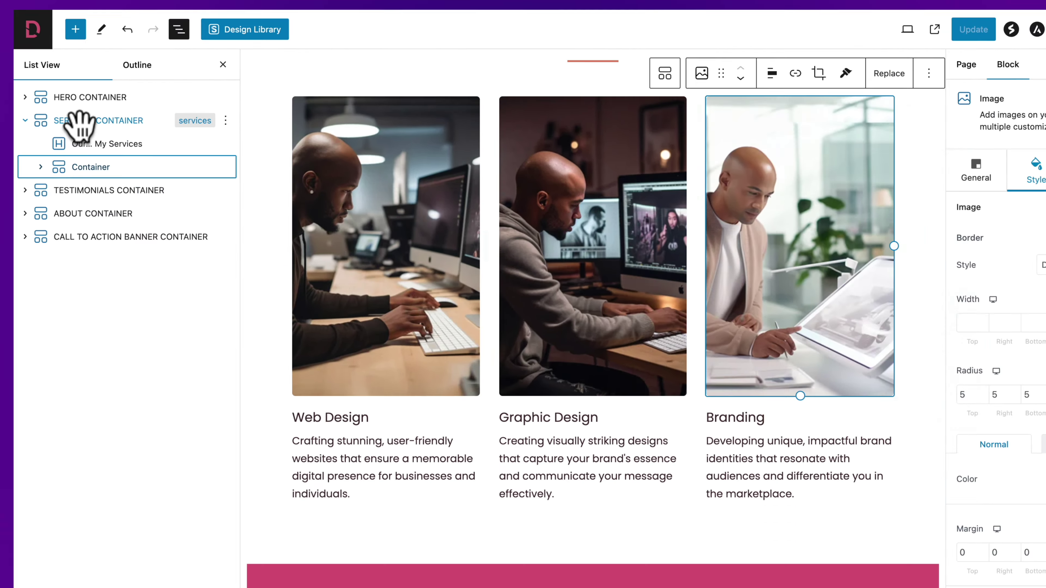
pyautogui.click(80, 120)
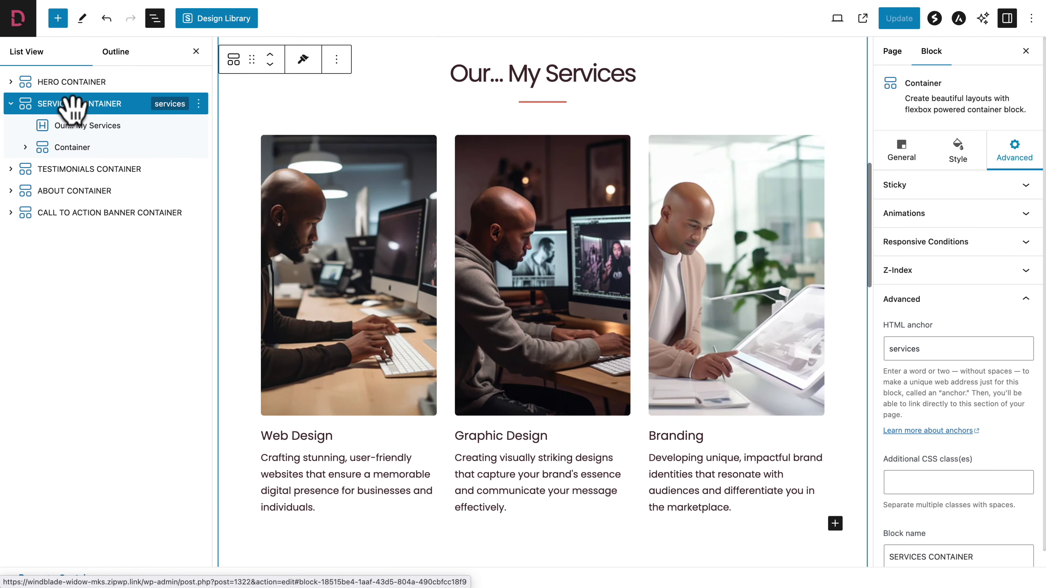
pyautogui.click(78, 125)
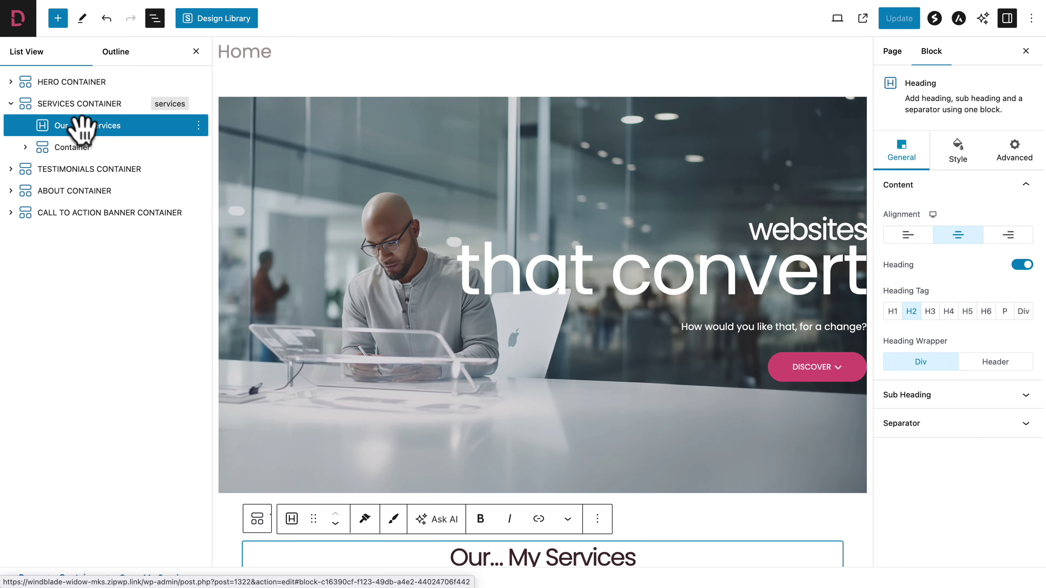
pyautogui.click(24, 147)
pyautogui.click(25, 147)
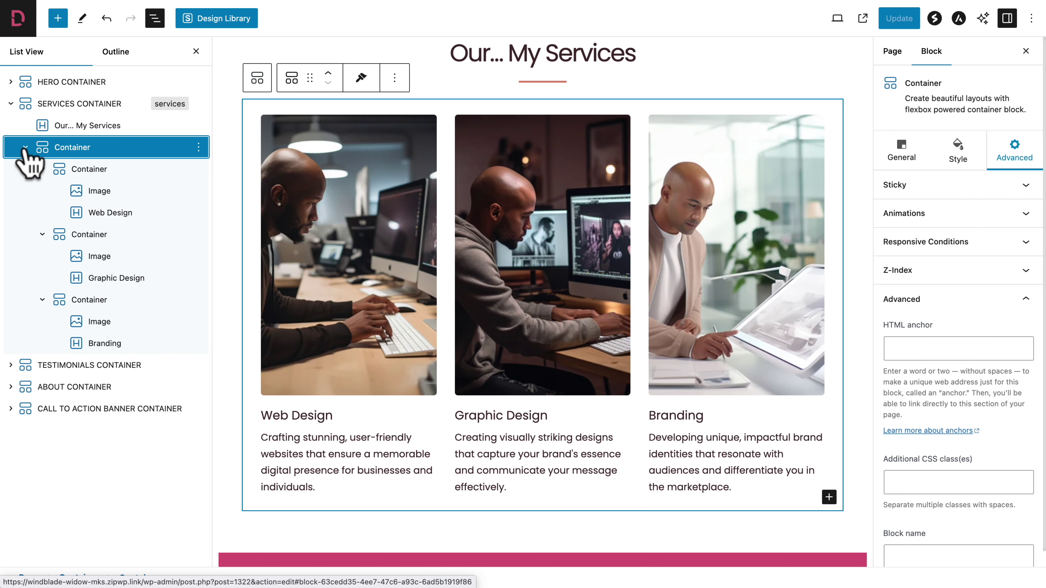
pyautogui.click(42, 168)
pyautogui.click(42, 190)
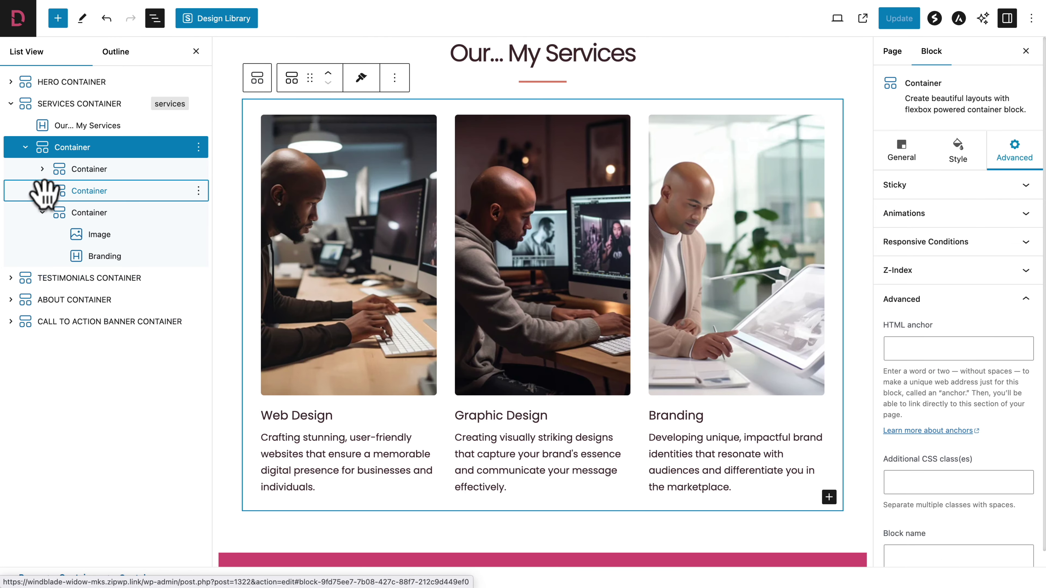
pyautogui.click(42, 213)
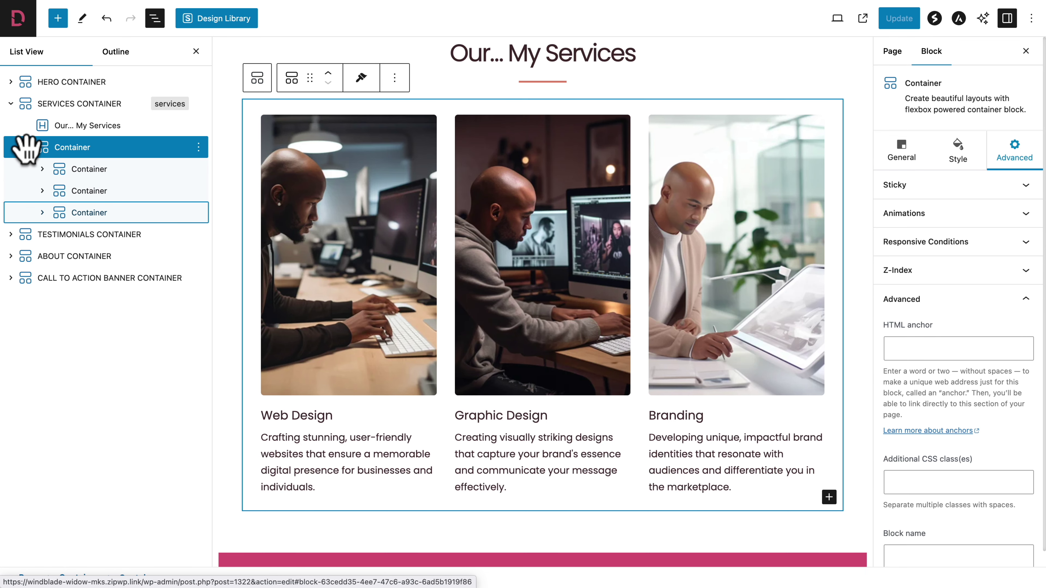
pyautogui.click(25, 147)
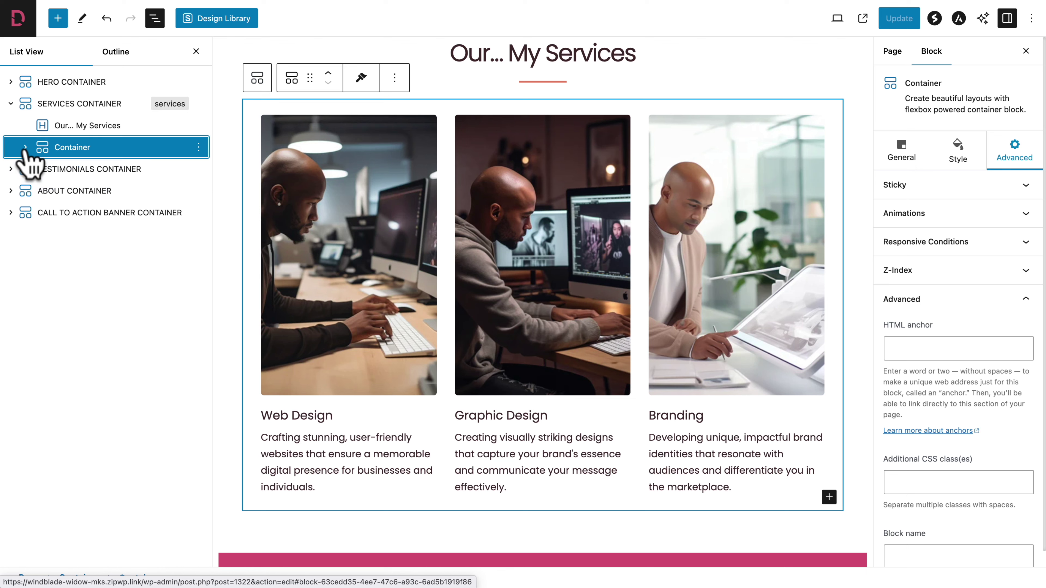
# Step: Add a Spectra Container below the three service columns and insert a Spectra Buttons block in it
pyautogui.click(58, 20)
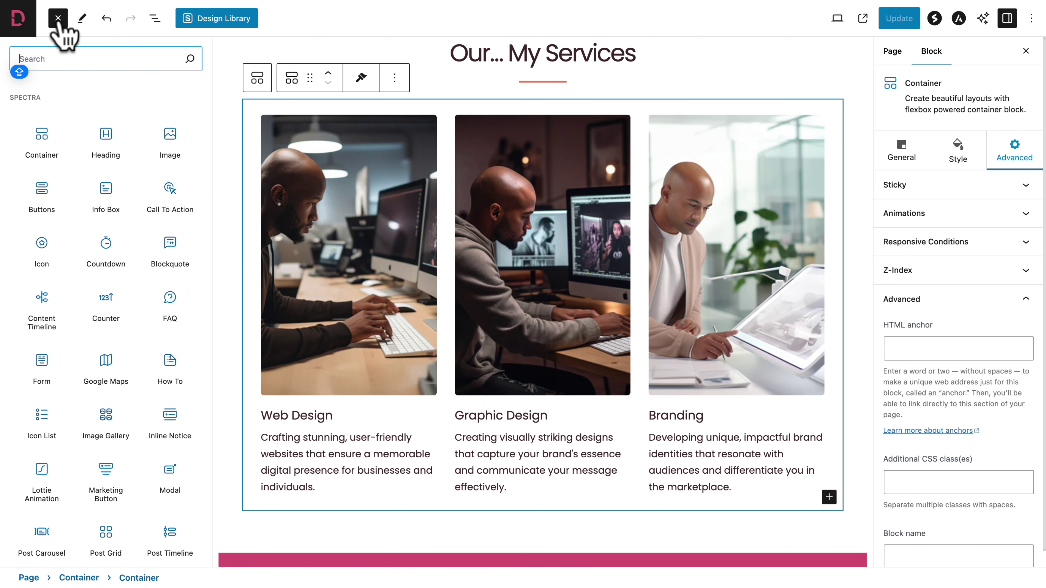
pyautogui.click(43, 140)
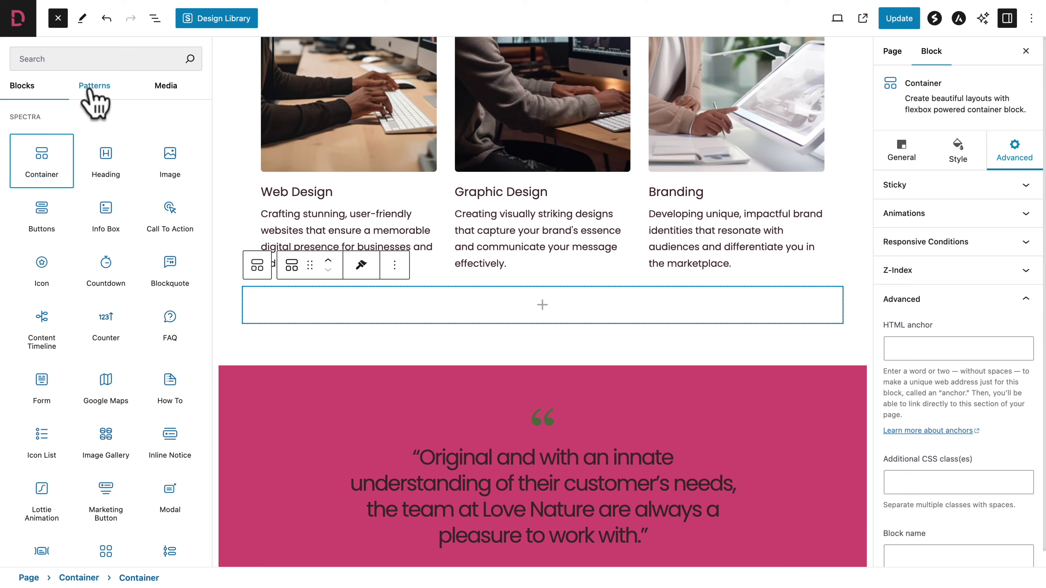
pyautogui.click(155, 20)
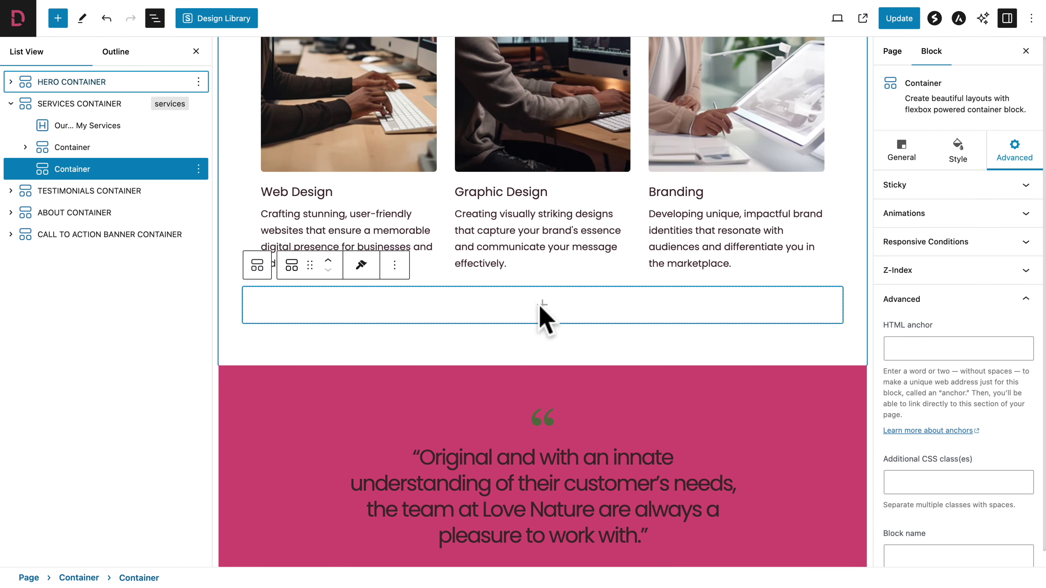
pyautogui.click(543, 305)
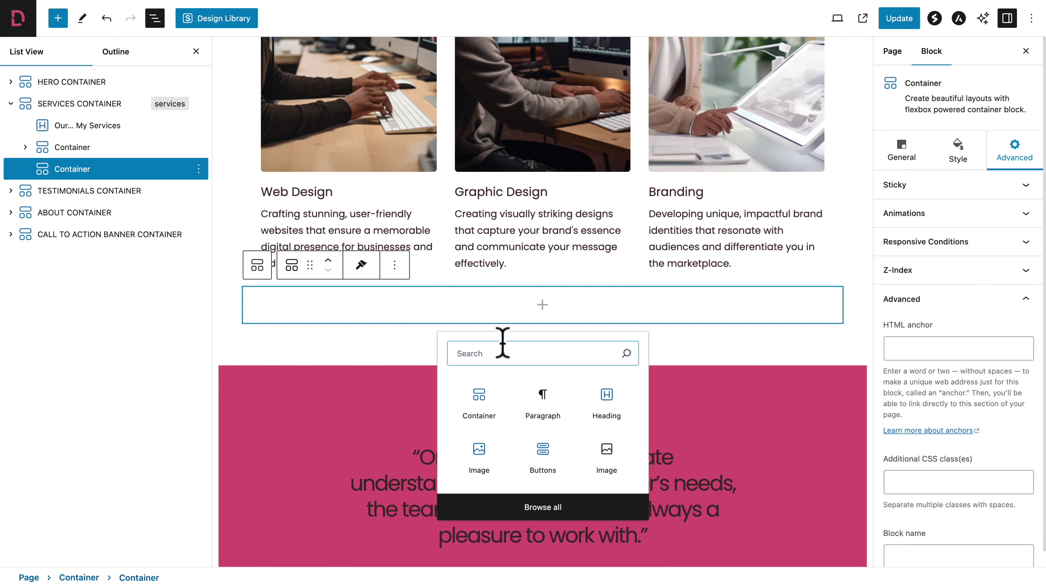
pyautogui.write('BUTTONS')
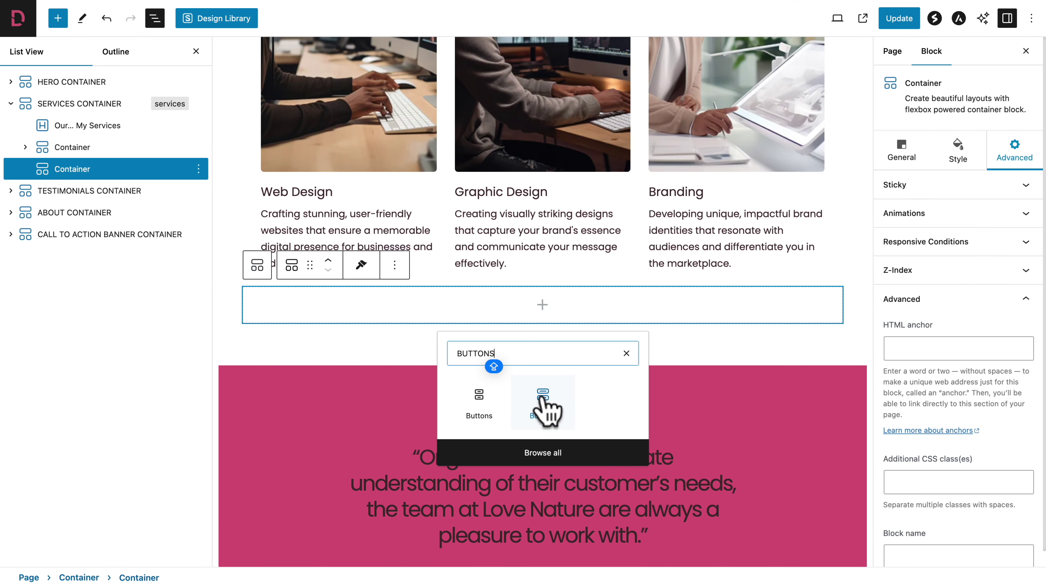
pyautogui.click(543, 404)
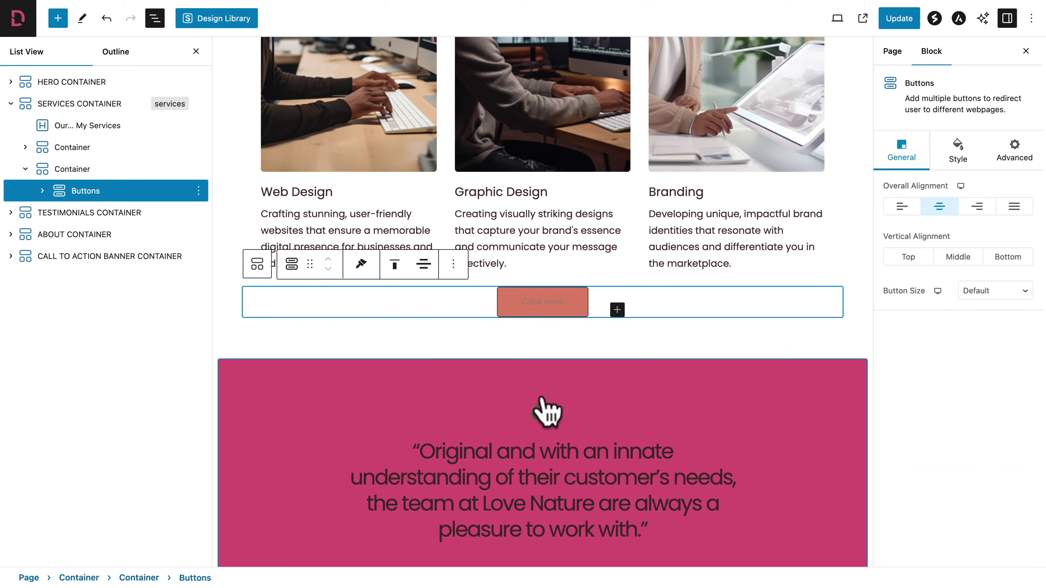
# Step: Label the new button Testimonials using the text from 01-home.txt, and set its link to #testimonials
pyautogui.click(534, 307)
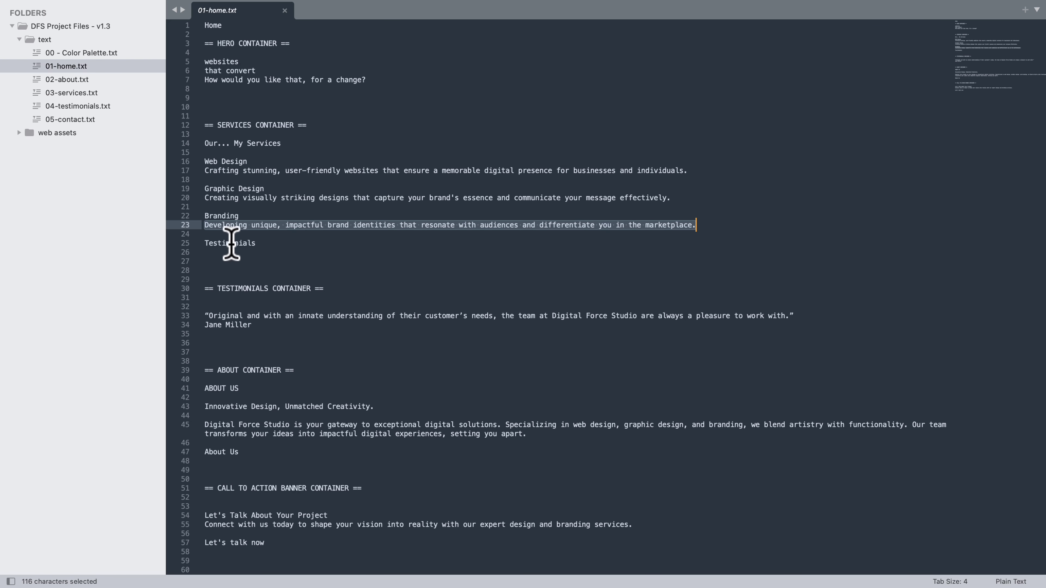
pyautogui.tripleClick(231, 243)
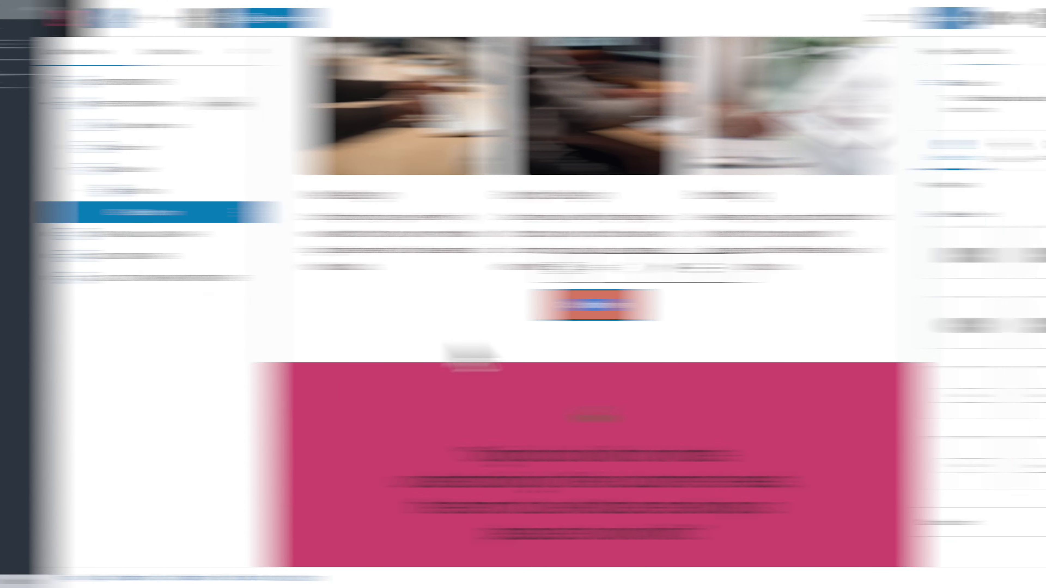
pyautogui.press('super+v')
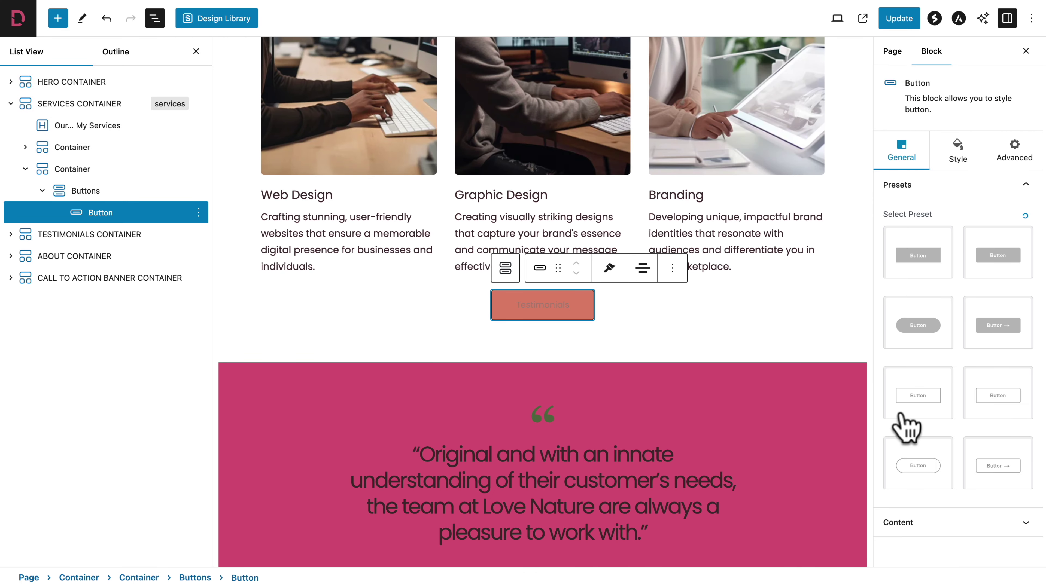
pyautogui.click(922, 523)
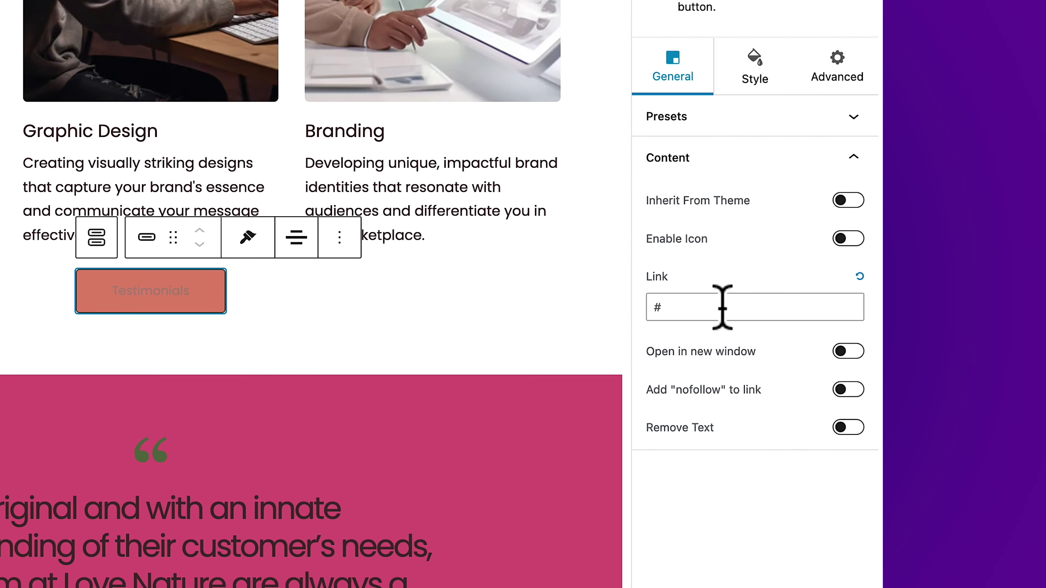
pyautogui.write('testimonials')
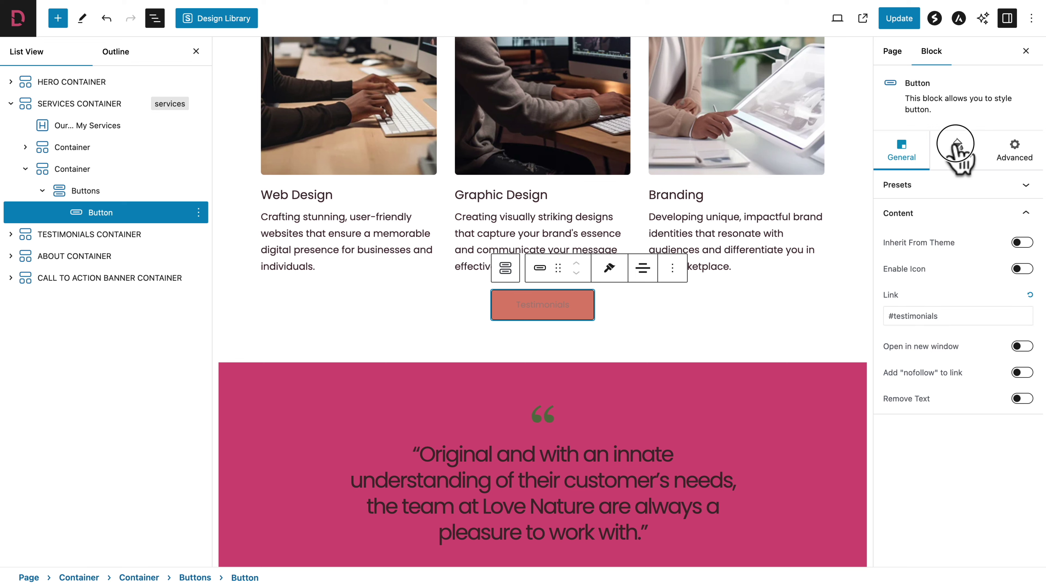
# Step: Set the Testimonials button's text color to white #FFFFFF for the normal state and #F6F7F8 for the hover state
pyautogui.click(957, 150)
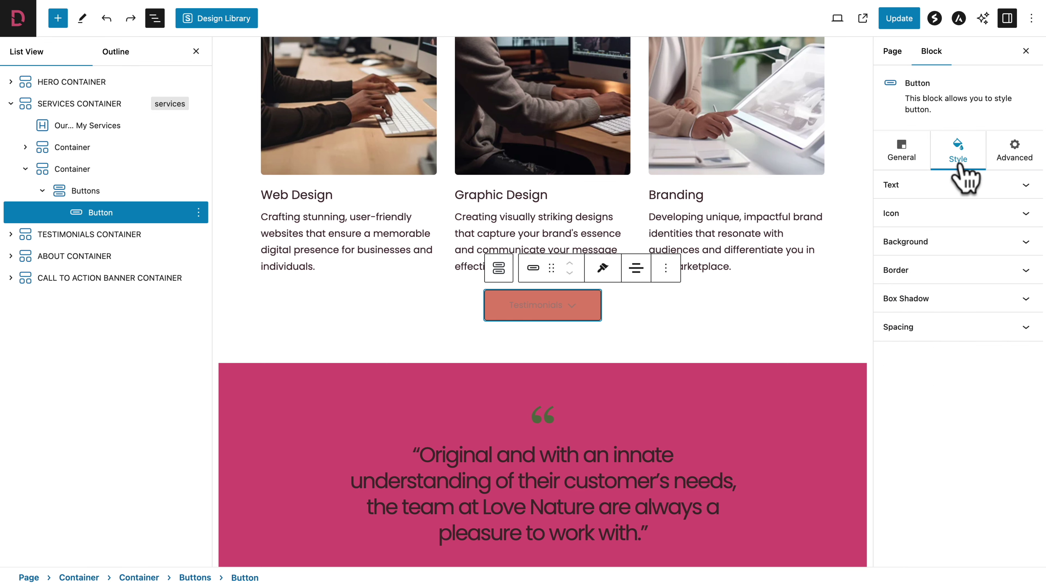
pyautogui.click(997, 187)
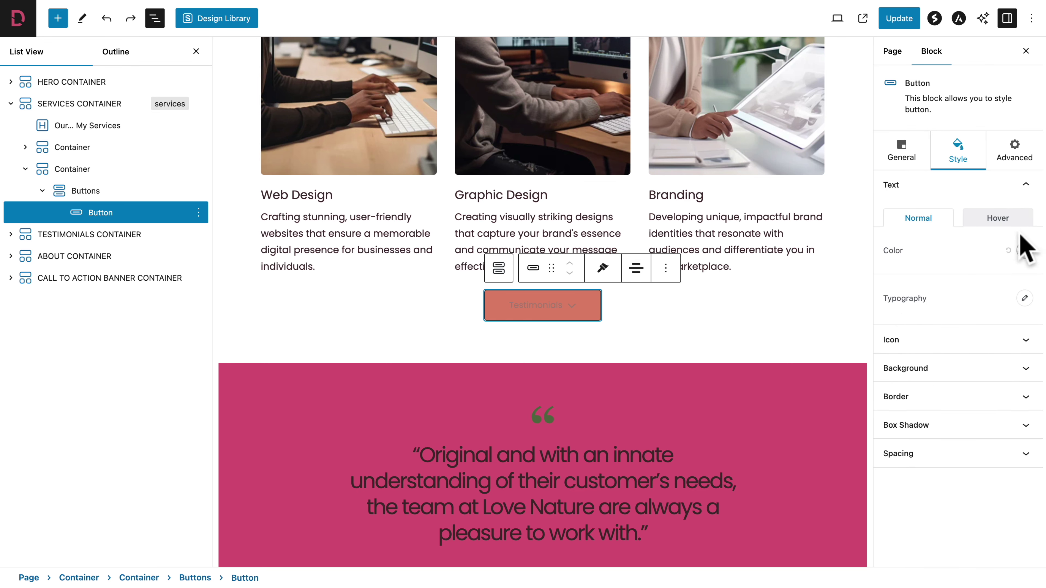
pyautogui.click(1024, 250)
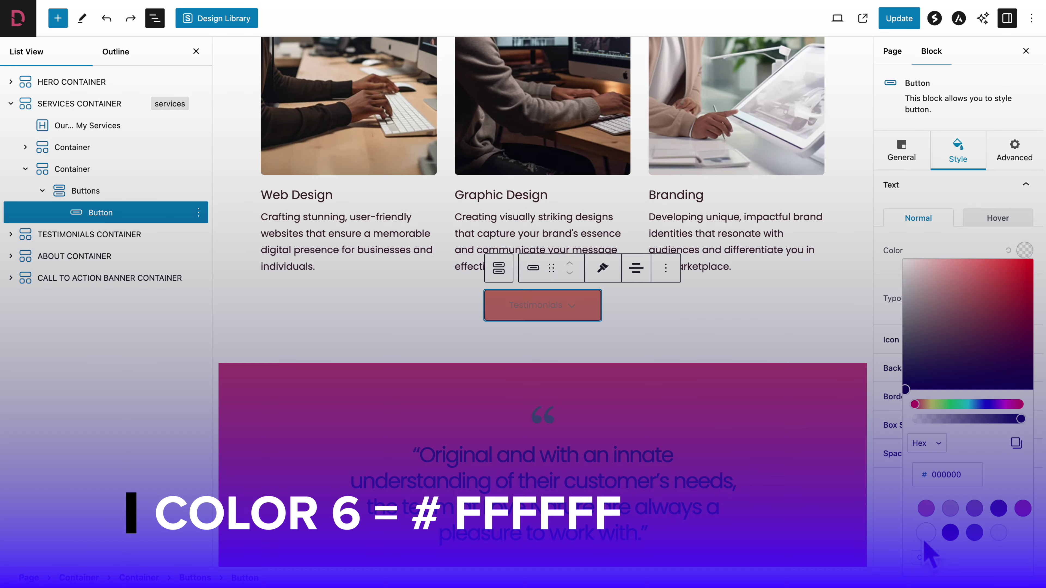
pyautogui.click(926, 533)
pyautogui.click(904, 241)
pyautogui.click(993, 220)
pyautogui.click(1025, 250)
pyautogui.click(999, 533)
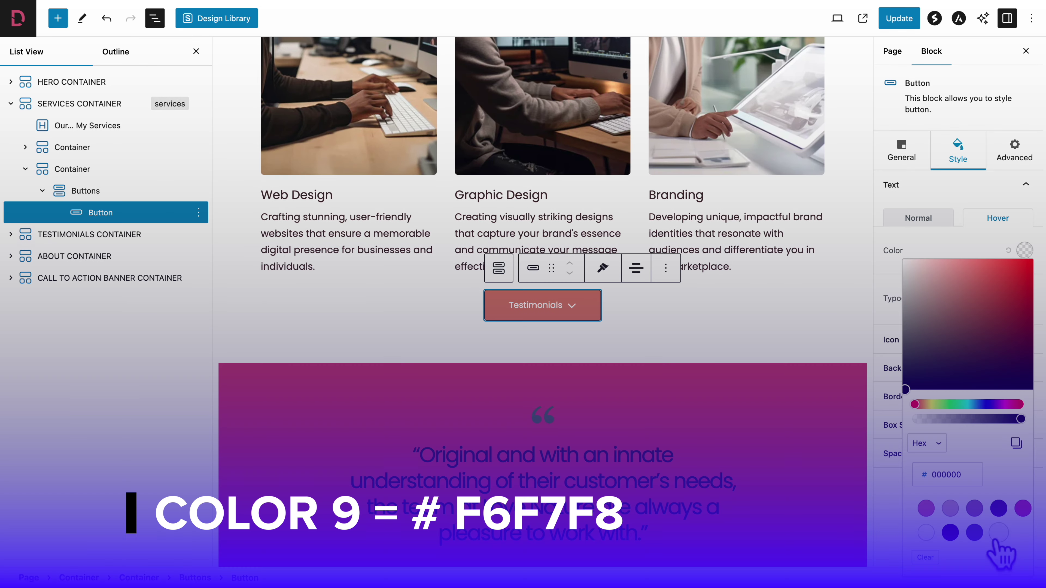
pyautogui.click(1011, 292)
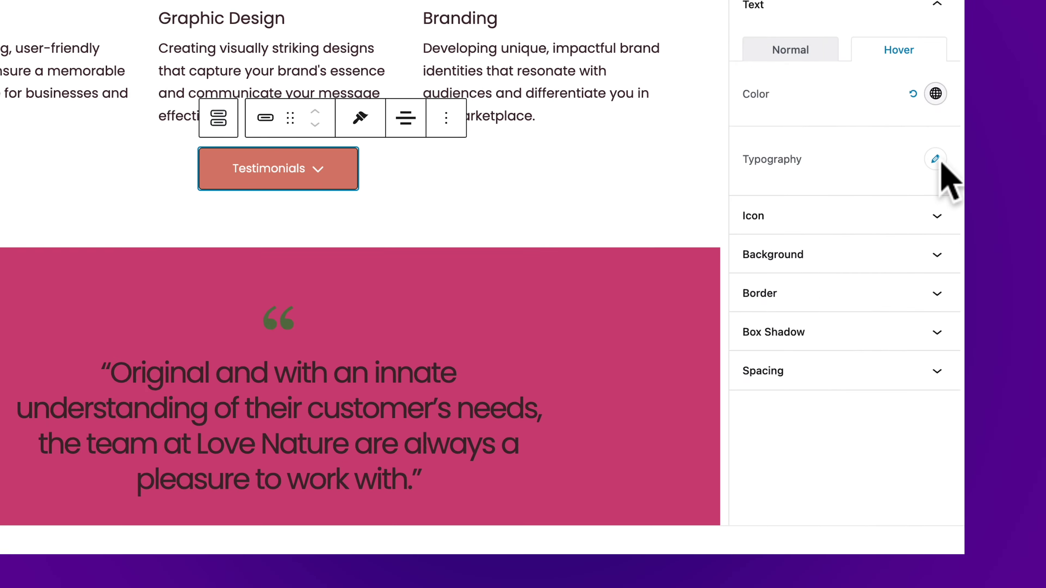
# Step: Set the Testimonials button's typography to a 13 px font size with Uppercase transform
pyautogui.click(1025, 298)
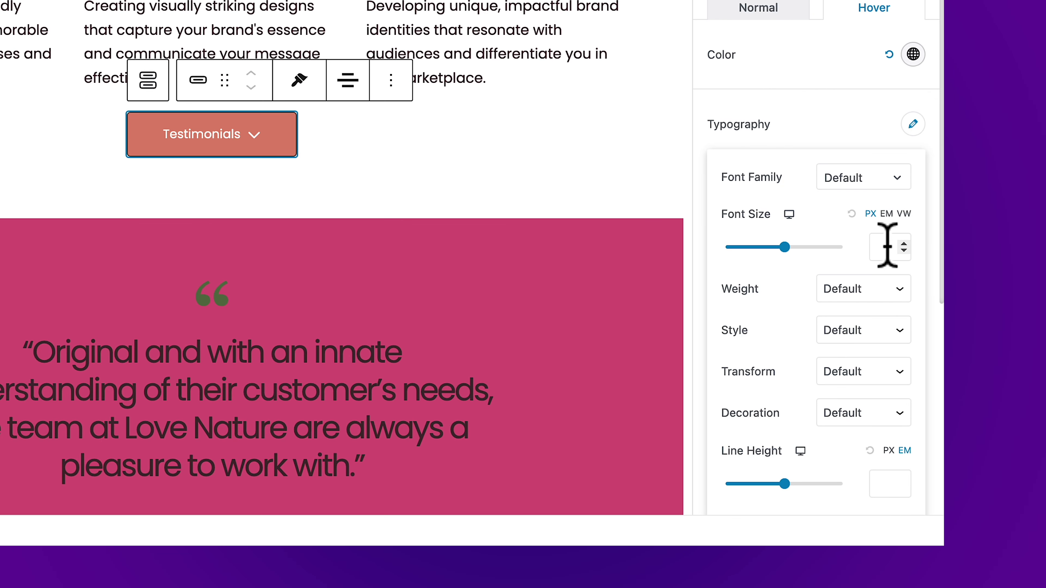
pyautogui.click(886, 246)
pyautogui.write('13')
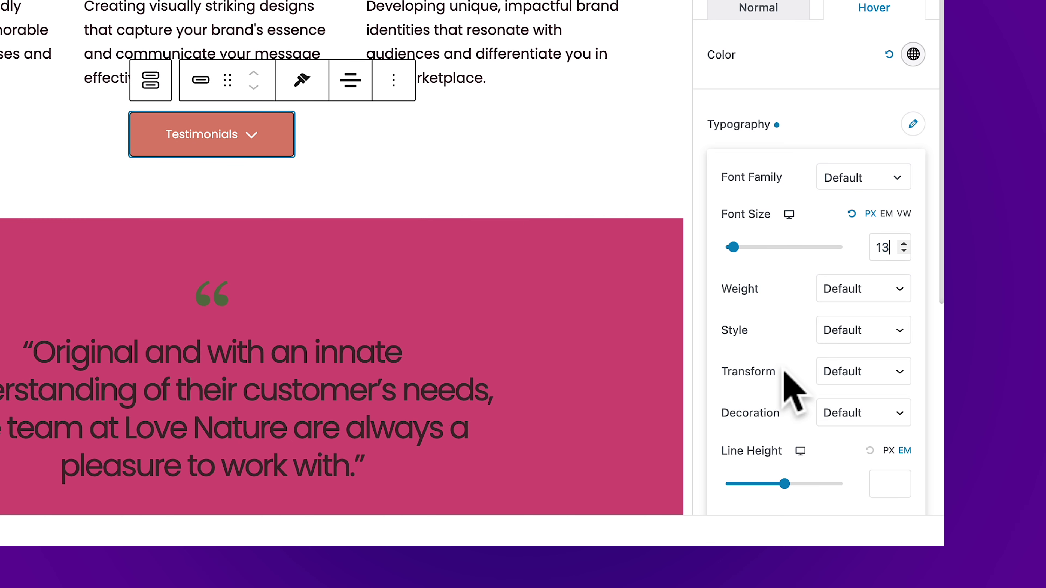
pyautogui.click(841, 372)
pyautogui.click(859, 430)
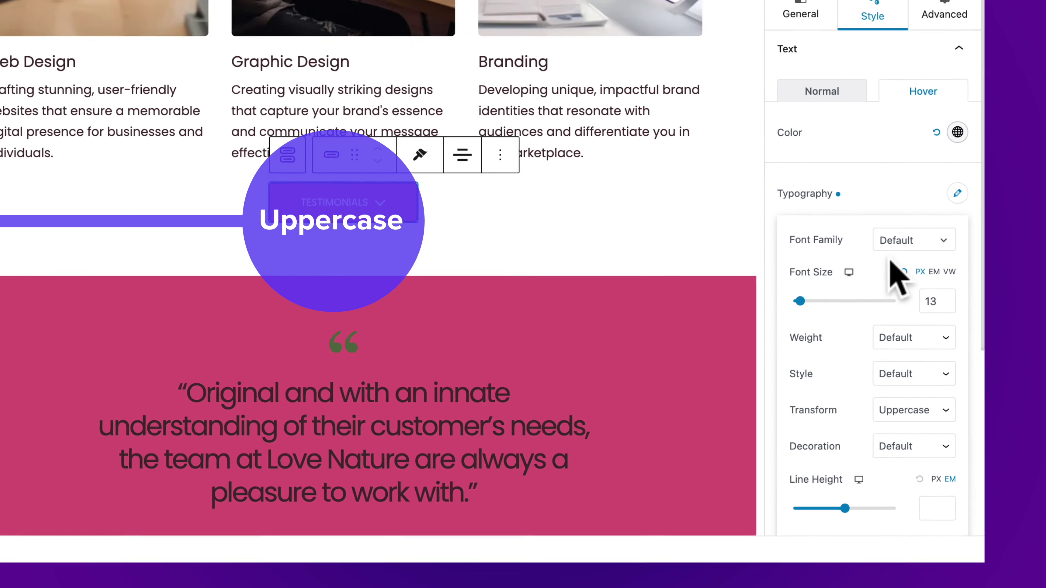
pyautogui.click(868, 132)
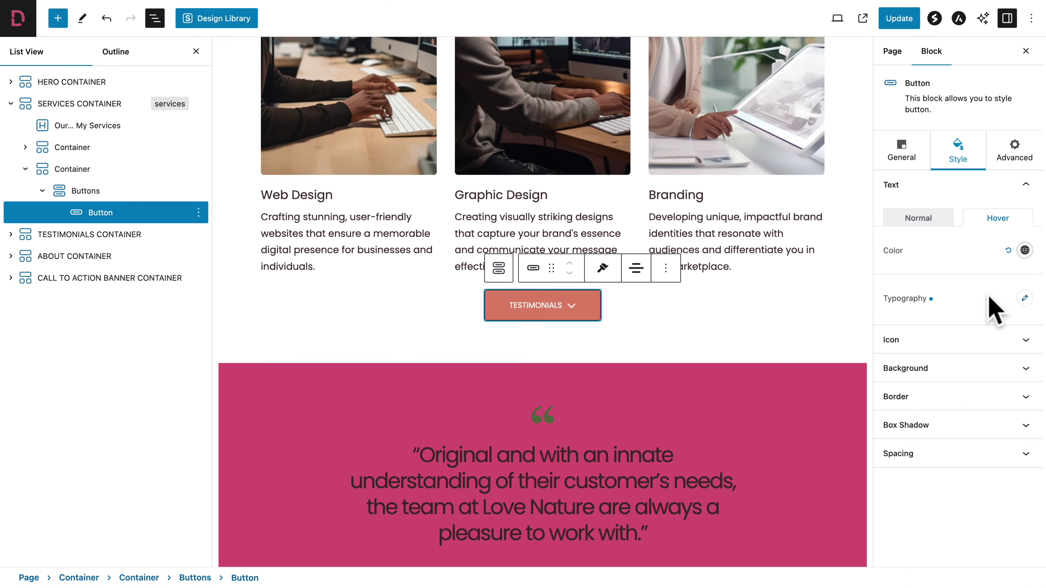
# Step: Set the Testimonials button's icon color to #FFFFFF for the normal state and #F6F7F8 for the hover state
pyautogui.click(973, 341)
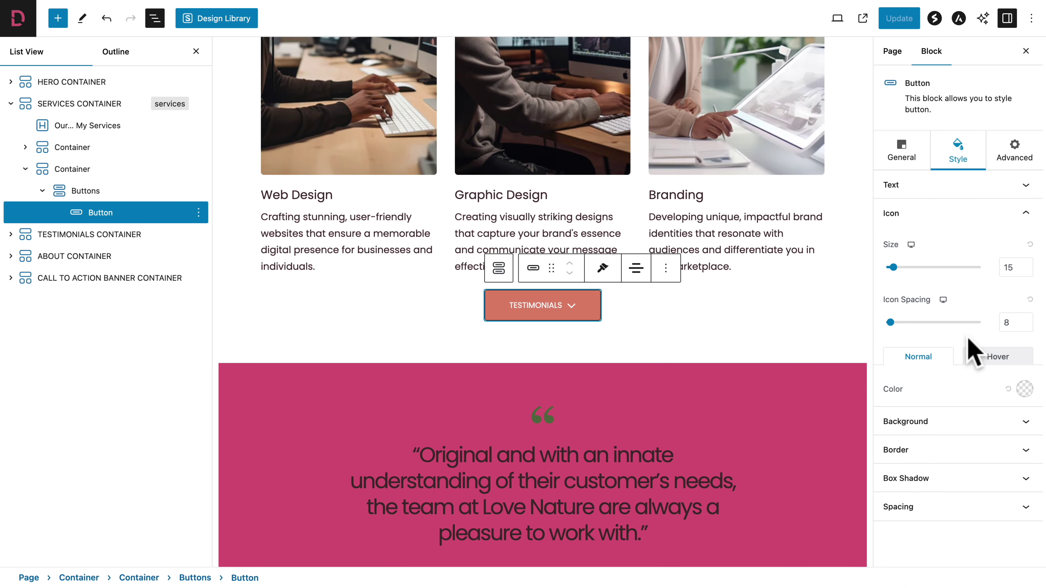
pyautogui.click(1025, 389)
pyautogui.click(926, 337)
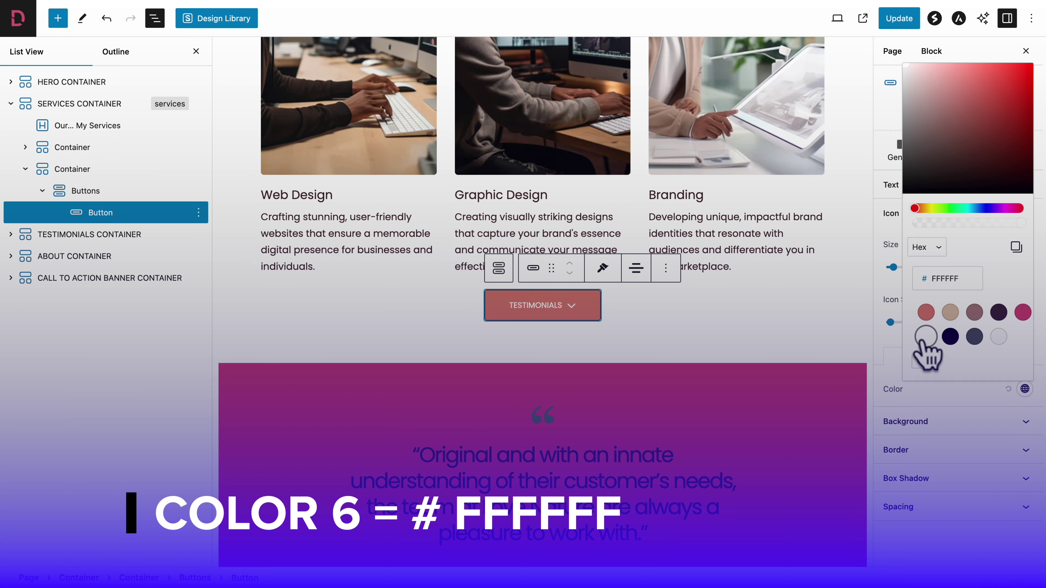
pyautogui.click(954, 399)
pyautogui.click(984, 358)
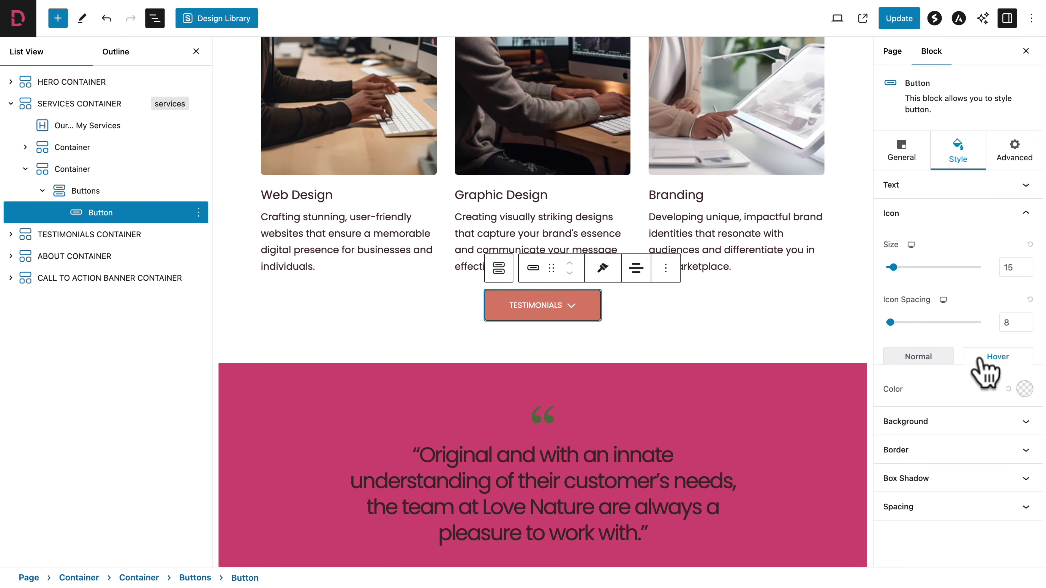
pyautogui.click(1025, 389)
pyautogui.click(1001, 338)
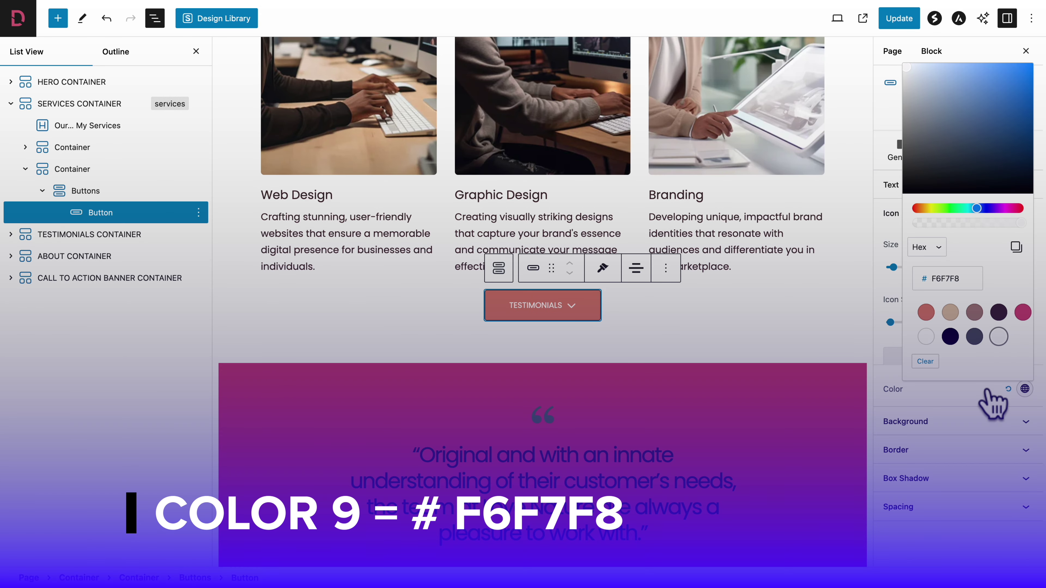
pyautogui.click(993, 407)
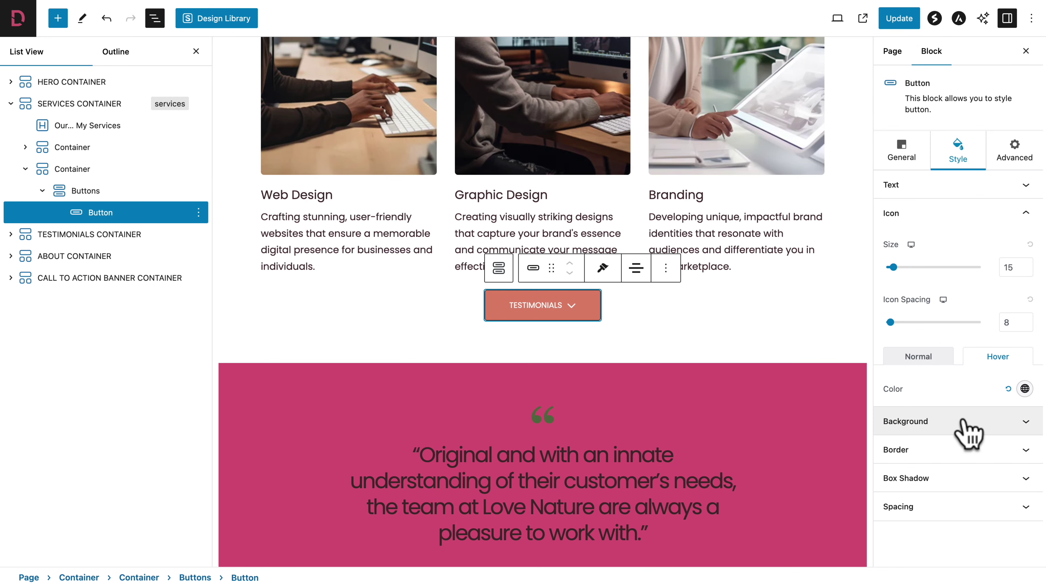
# Step: Set the Testimonials button's background to the pink palette color normally and the dark plum palette color on hover
pyautogui.click(969, 423)
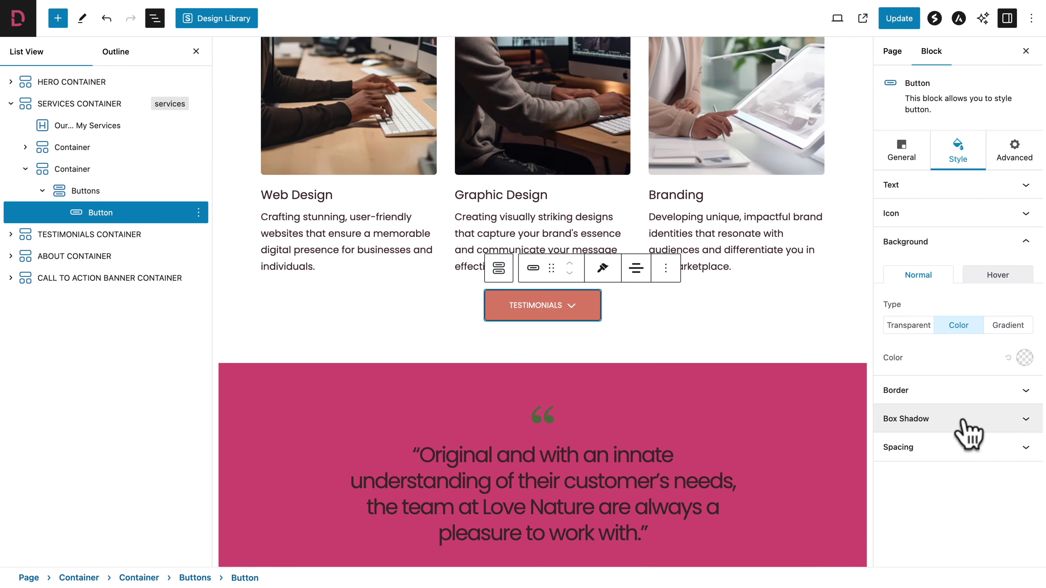
pyautogui.click(1025, 358)
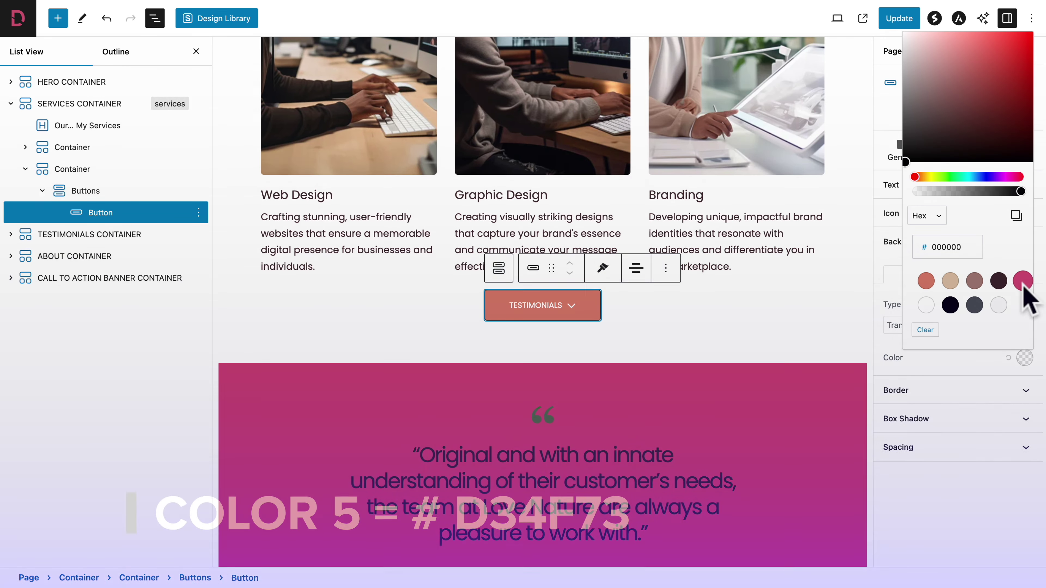
pyautogui.click(1023, 282)
pyautogui.click(997, 385)
pyautogui.click(997, 277)
pyautogui.click(1024, 358)
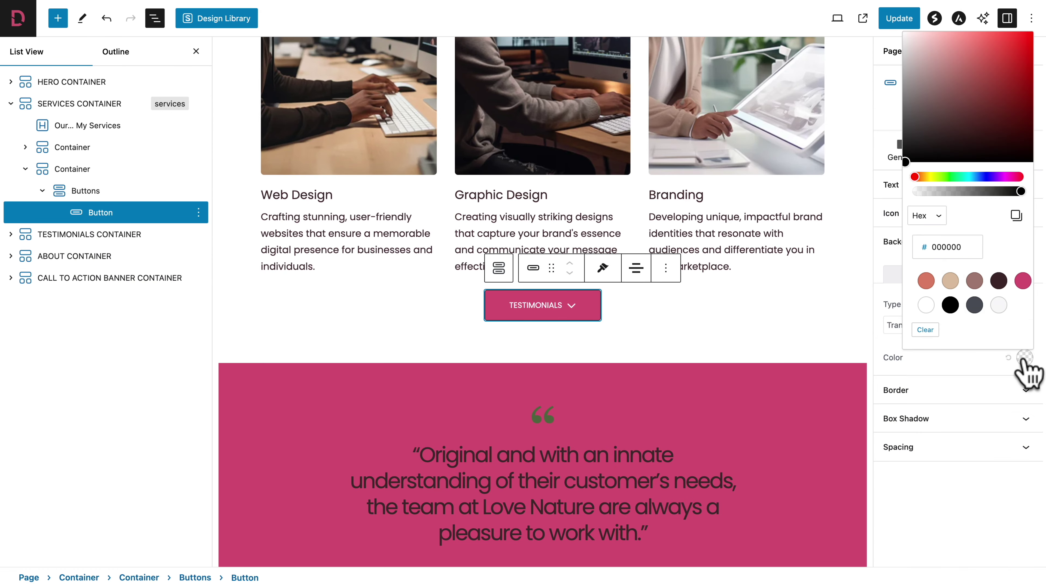
pyautogui.click(1000, 282)
pyautogui.click(988, 358)
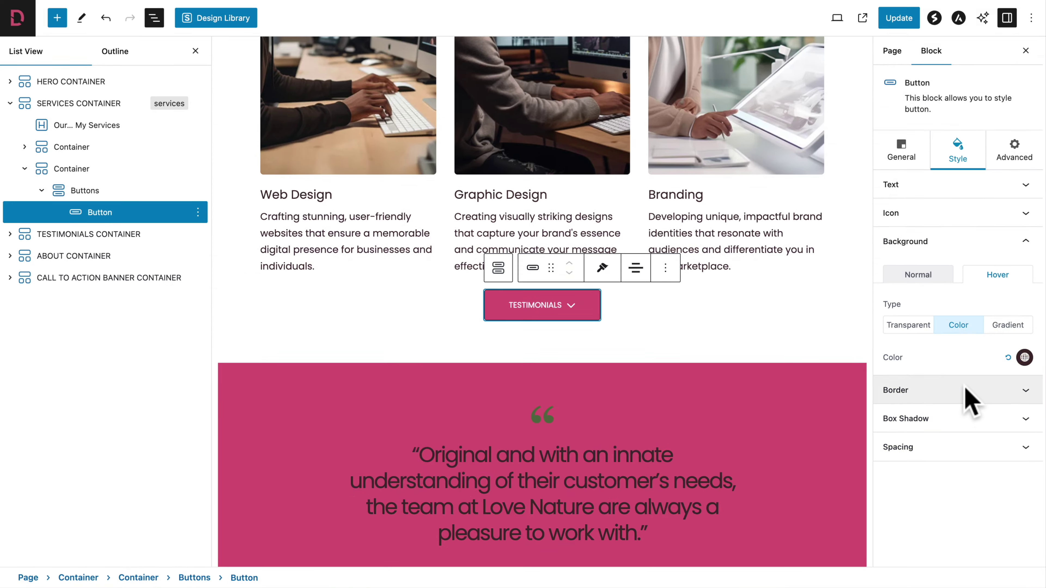
# Step: Round the Testimonials button's corners with a border radius of 30 px on all sides
pyautogui.click(957, 391)
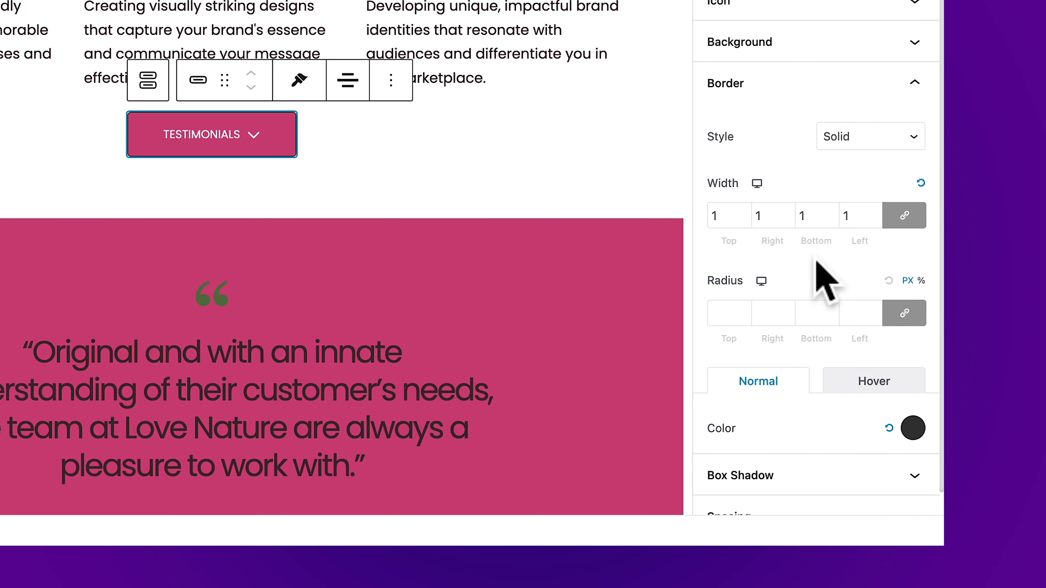
pyautogui.click(726, 312)
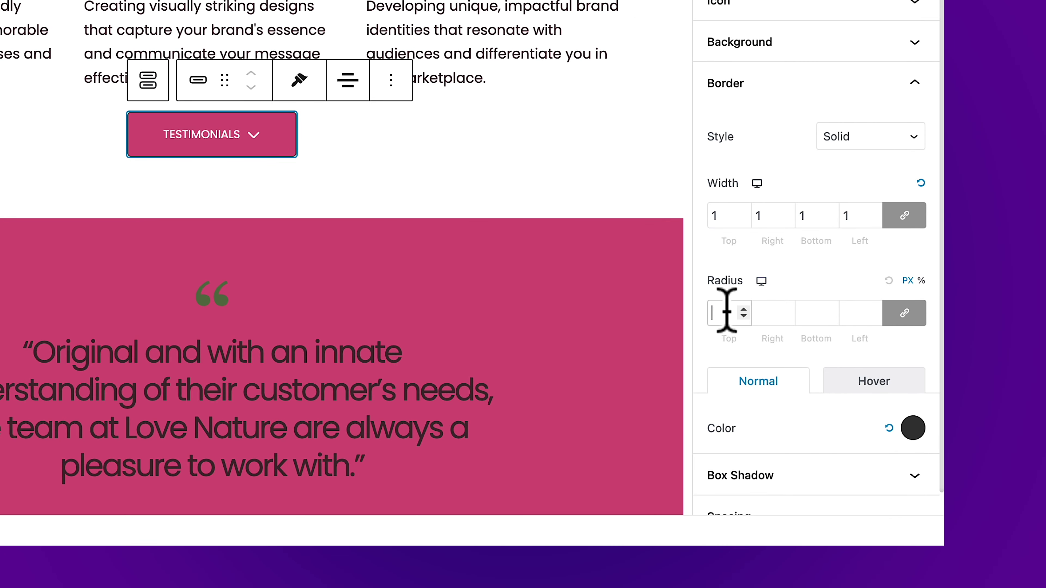
pyautogui.write('30')
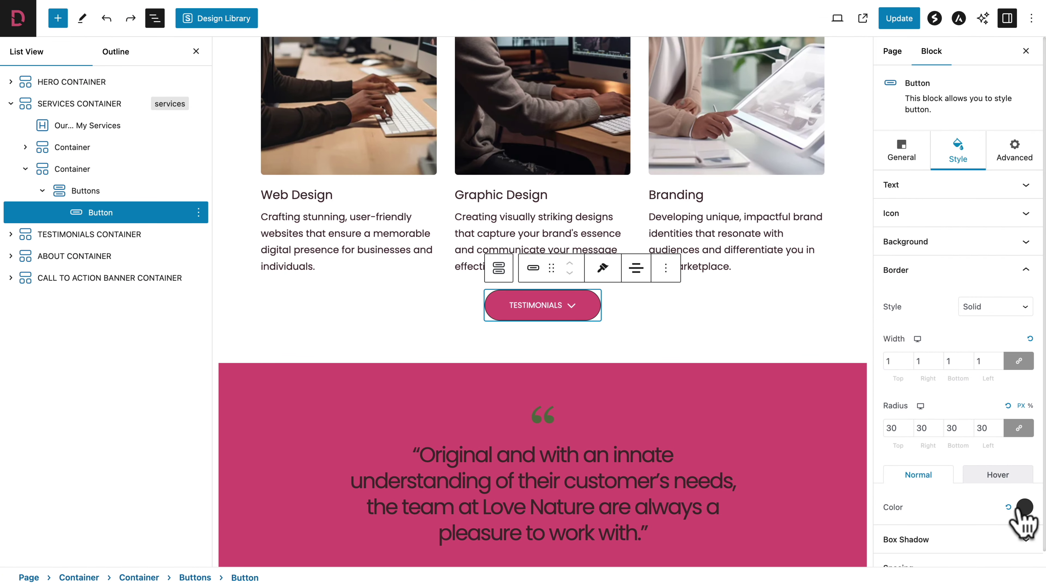
# Step: Set the button's border color to the palette's pink normally and dark plum on hover, and update the page
pyautogui.click(1023, 509)
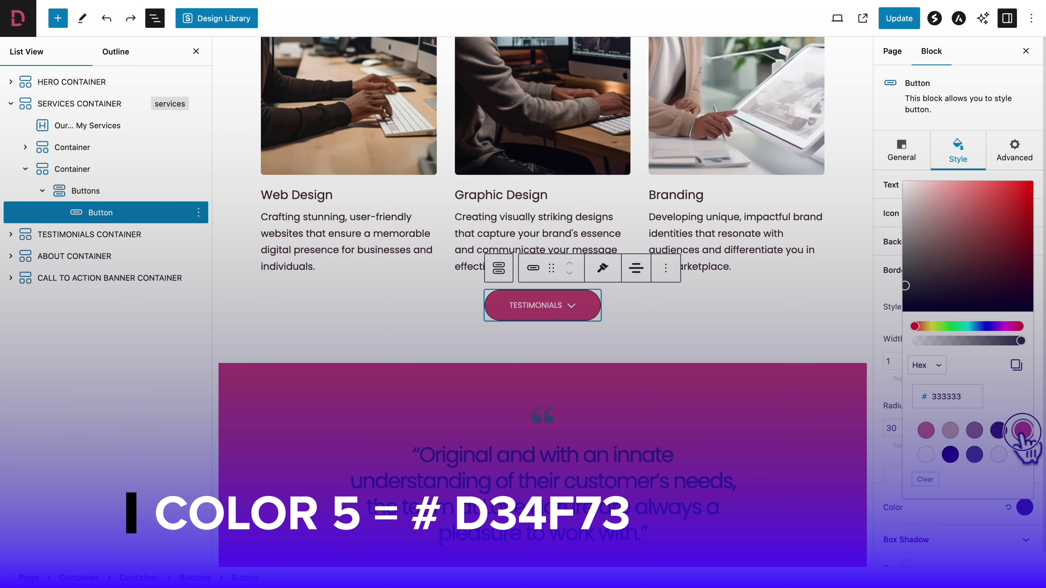
pyautogui.click(1023, 430)
pyautogui.click(980, 520)
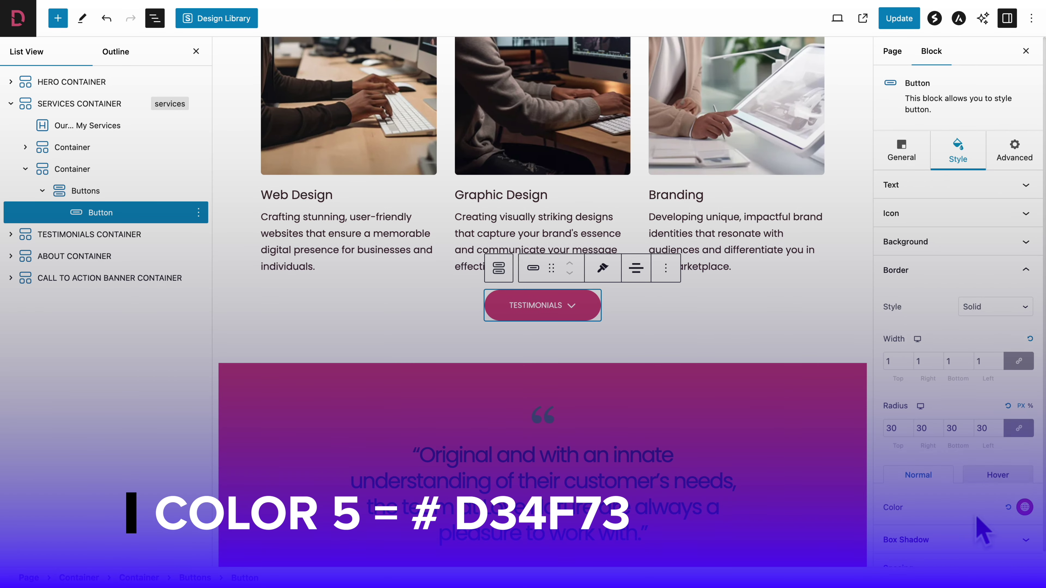
pyautogui.click(999, 479)
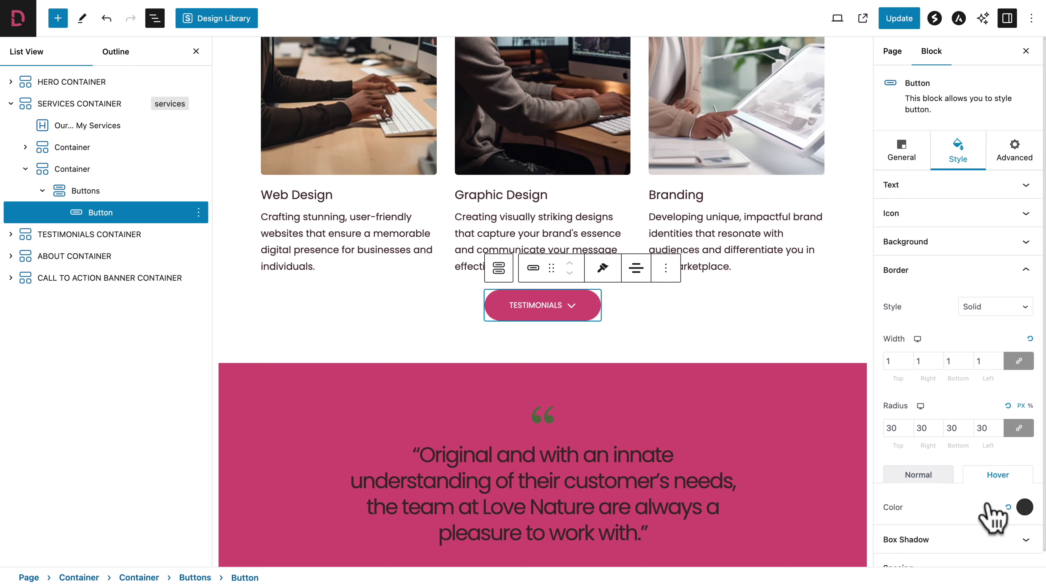
pyautogui.click(1025, 509)
pyautogui.click(999, 431)
pyautogui.click(980, 521)
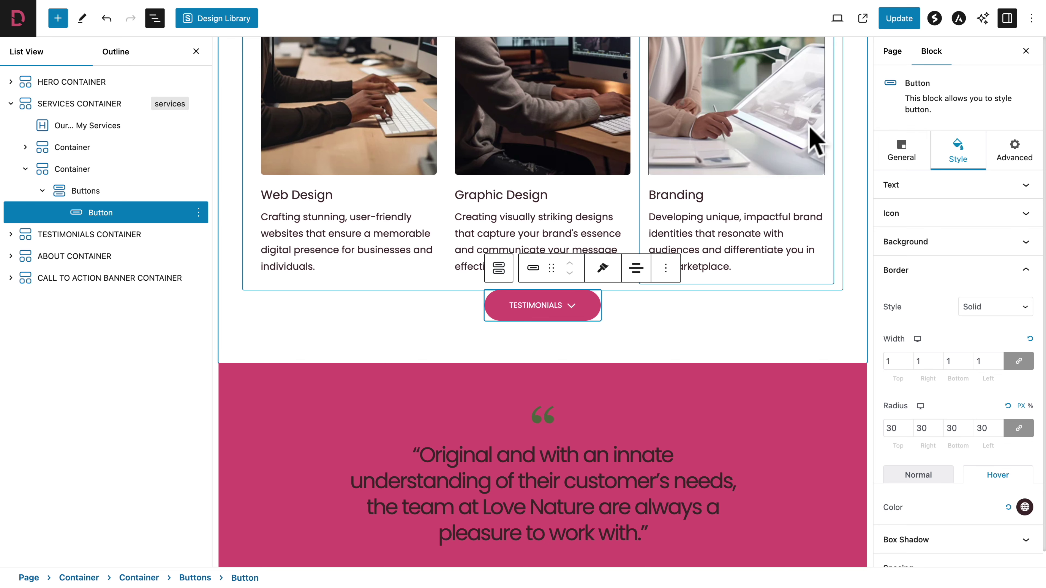
pyautogui.click(902, 22)
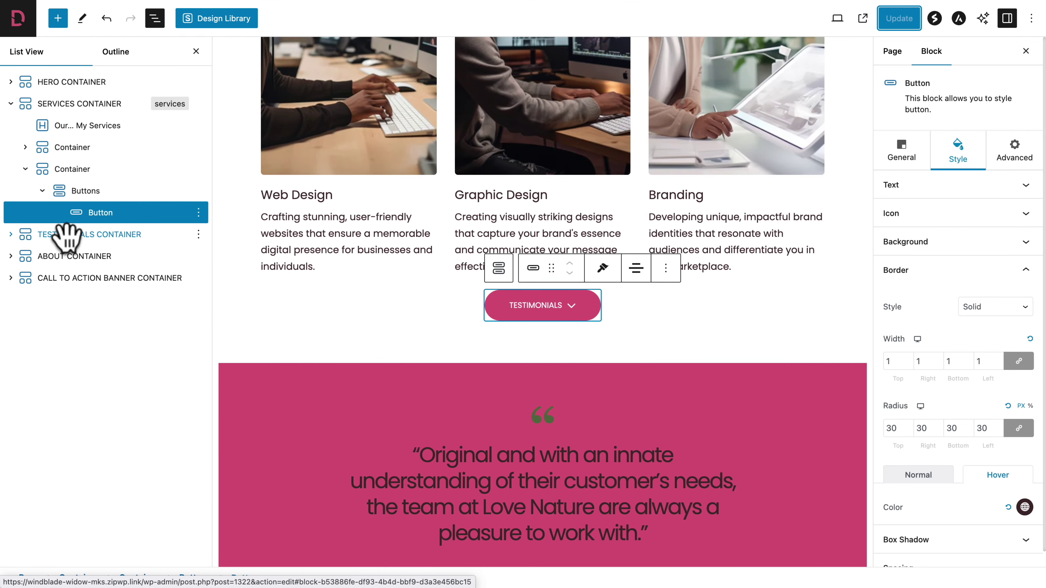
# Step: Check the link target in the Testimonials button's content settings against the Testimonials container's HTML anchor
pyautogui.click(66, 235)
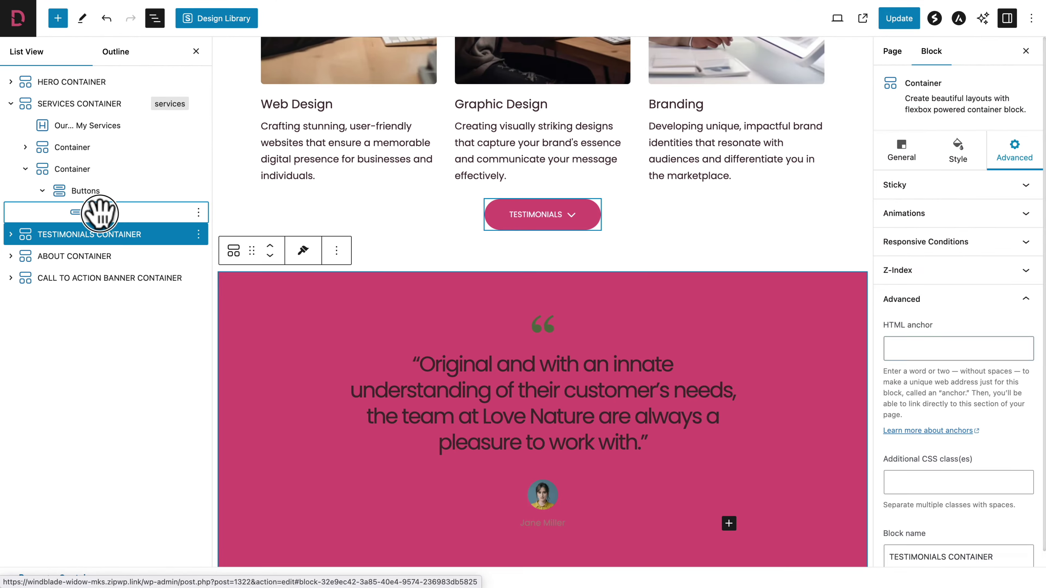
pyautogui.click(208, 361)
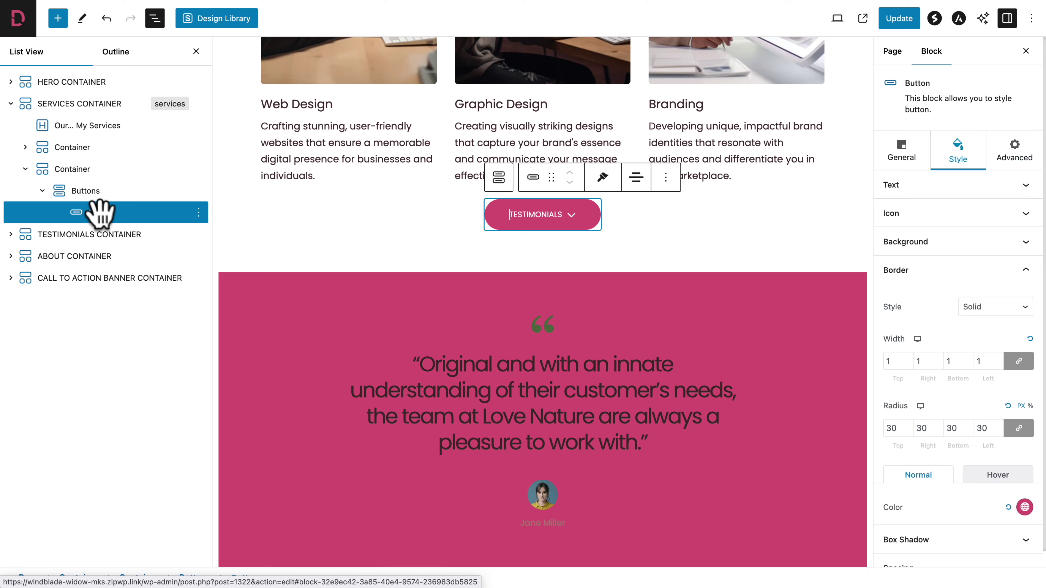
pyautogui.click(902, 150)
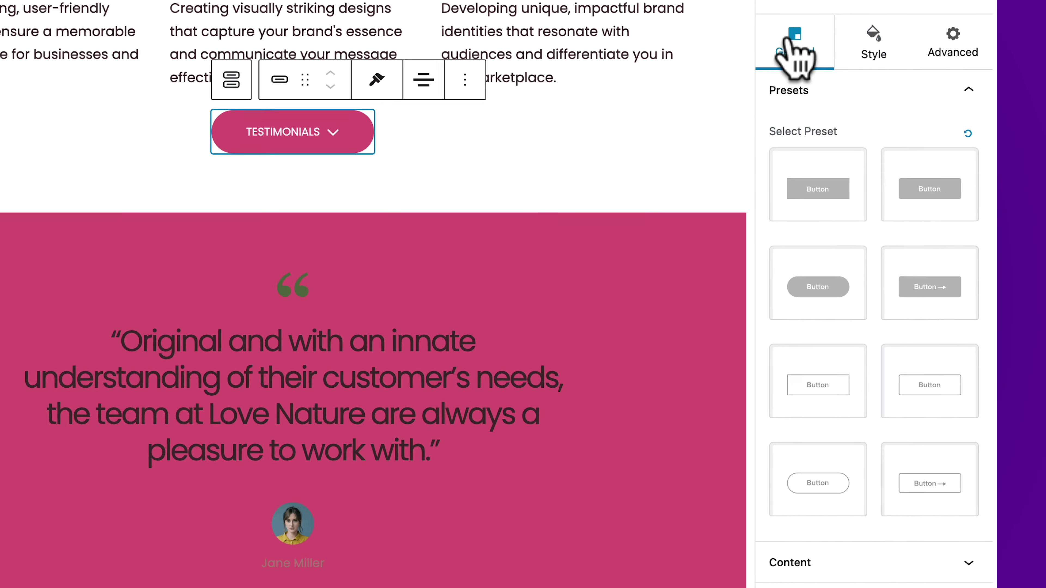
pyautogui.click(794, 568)
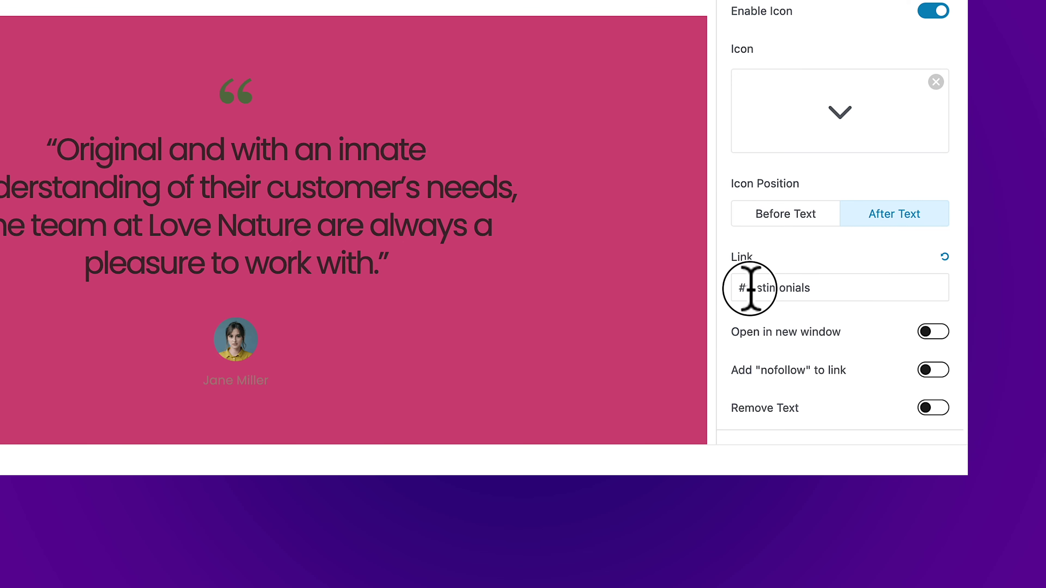
pyautogui.moveTo(747, 289); pyautogui.dragTo(824, 284)
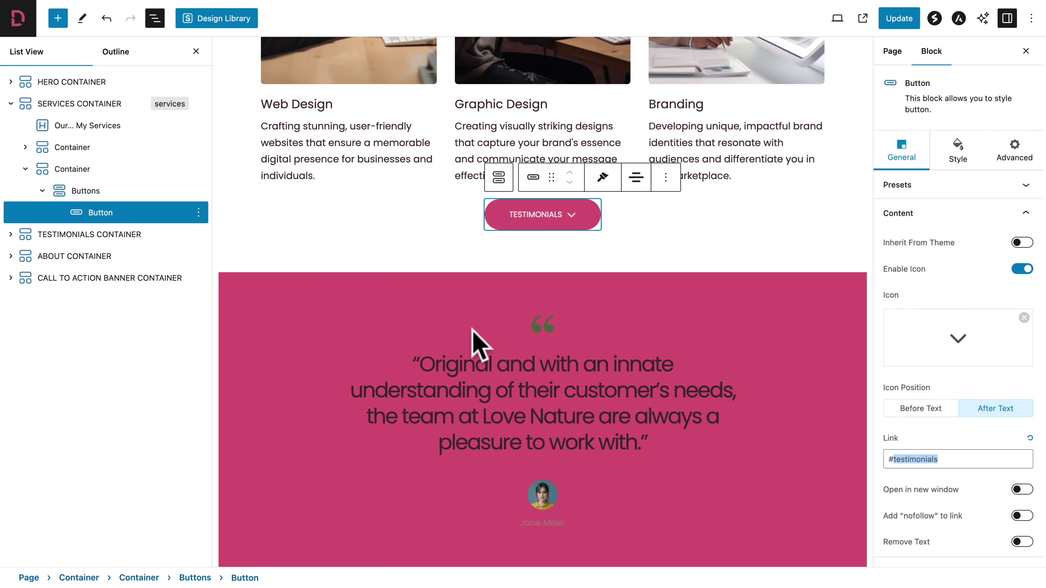
# Step: Set the Testimonials container's HTML anchor to testimonials and update the page
pyautogui.click(114, 234)
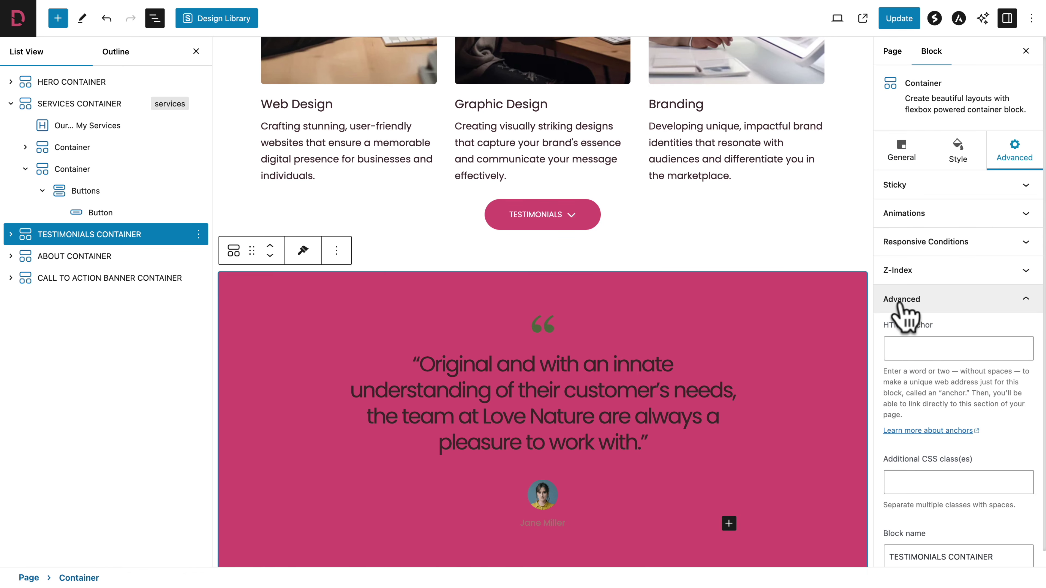
pyautogui.click(898, 345)
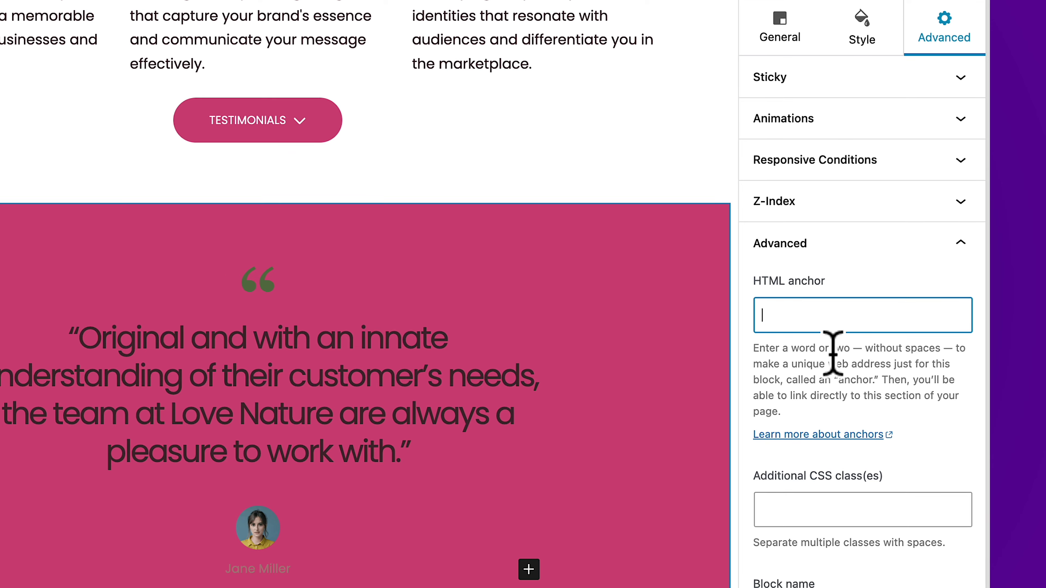
pyautogui.write('testimonials')
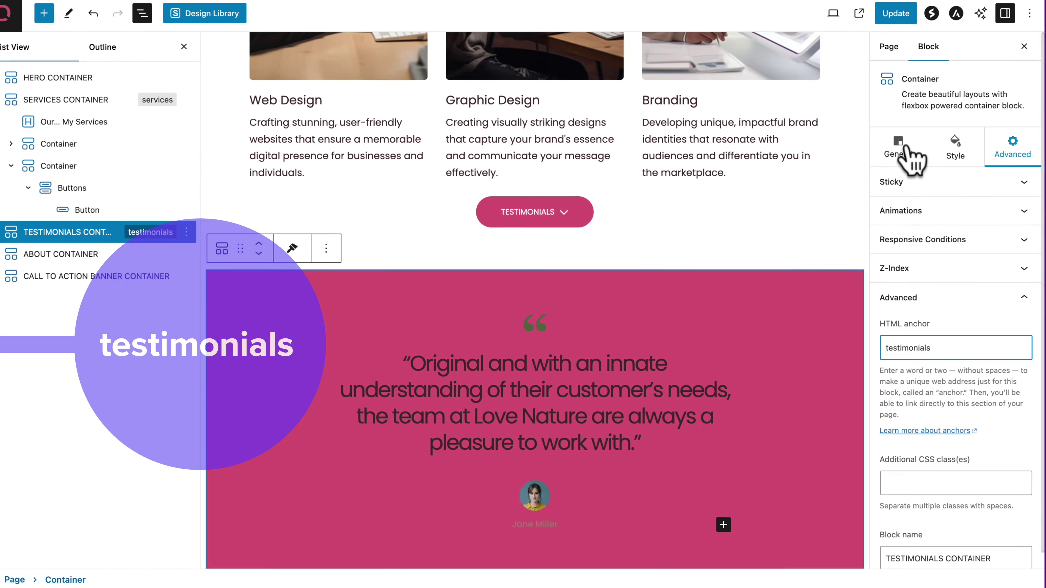
pyautogui.click(898, 18)
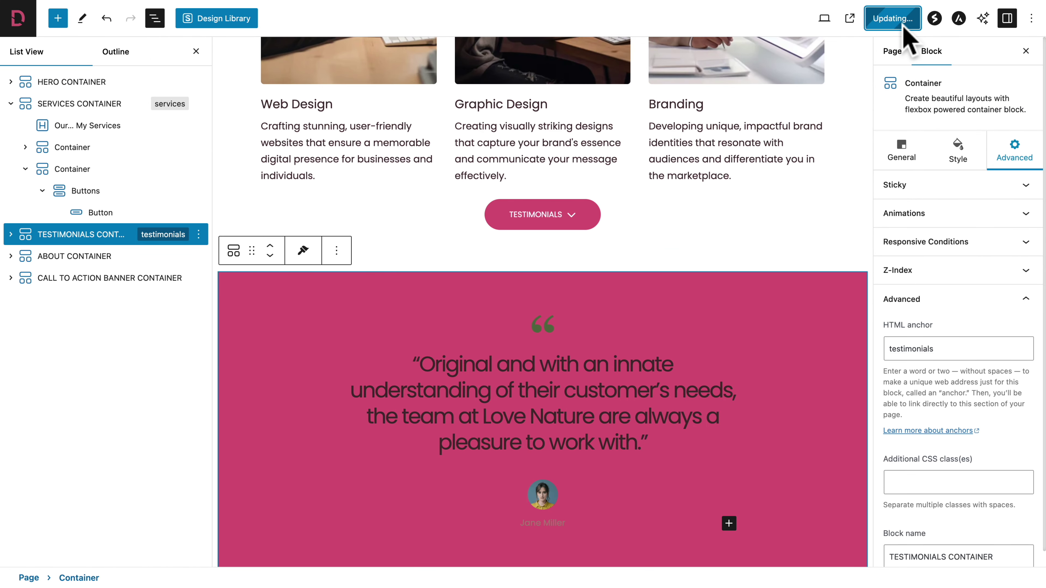
# Step: View the live page and test the Discover and Testimonials buttons' jumps to their sections
pyautogui.click(862, 18)
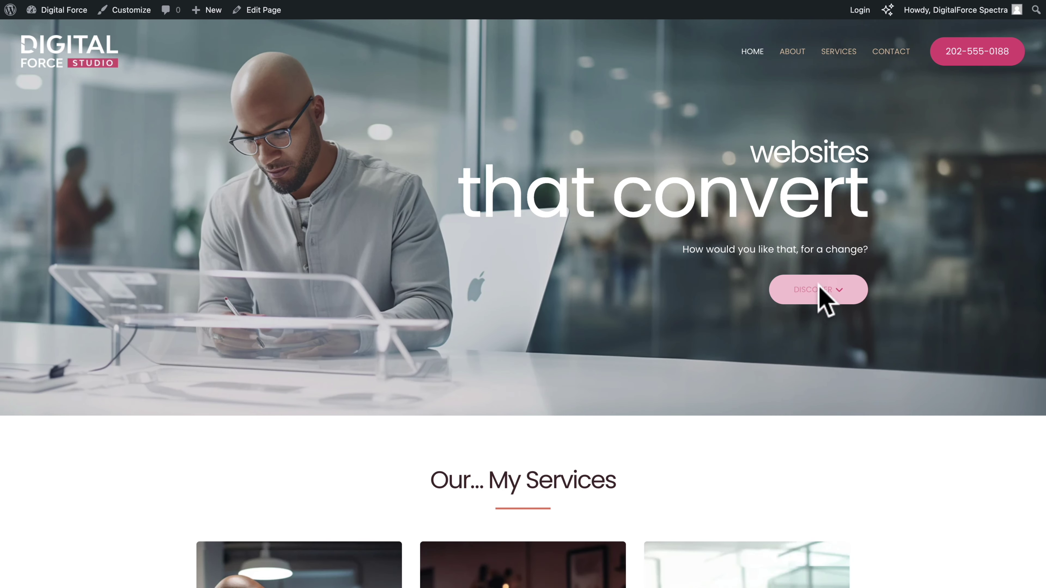
pyautogui.click(817, 295)
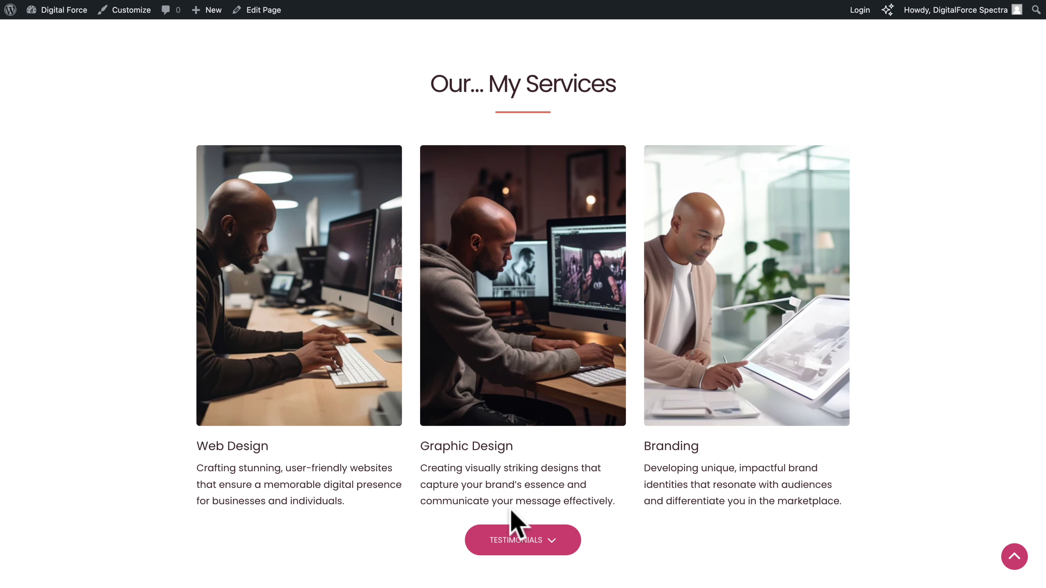
pyautogui.click(511, 544)
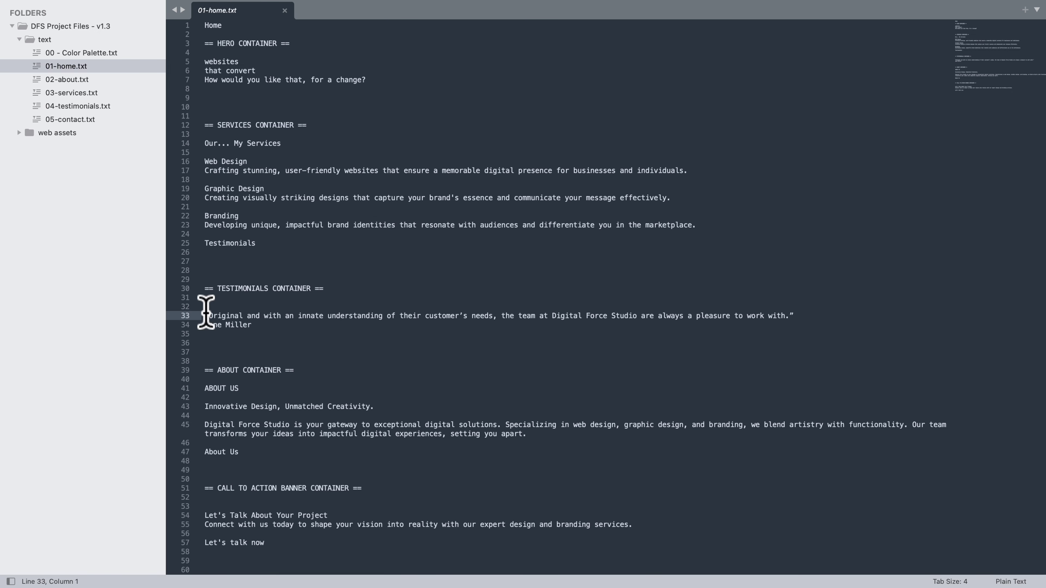
# Step: Replace the testimonial quote with the Digital Force Studio version from the Testimonials container text in 01-home.txt
pyautogui.click(206, 316)
pyautogui.press('super+shift+Right')
pyautogui.hotkey('ctrl', 'c')
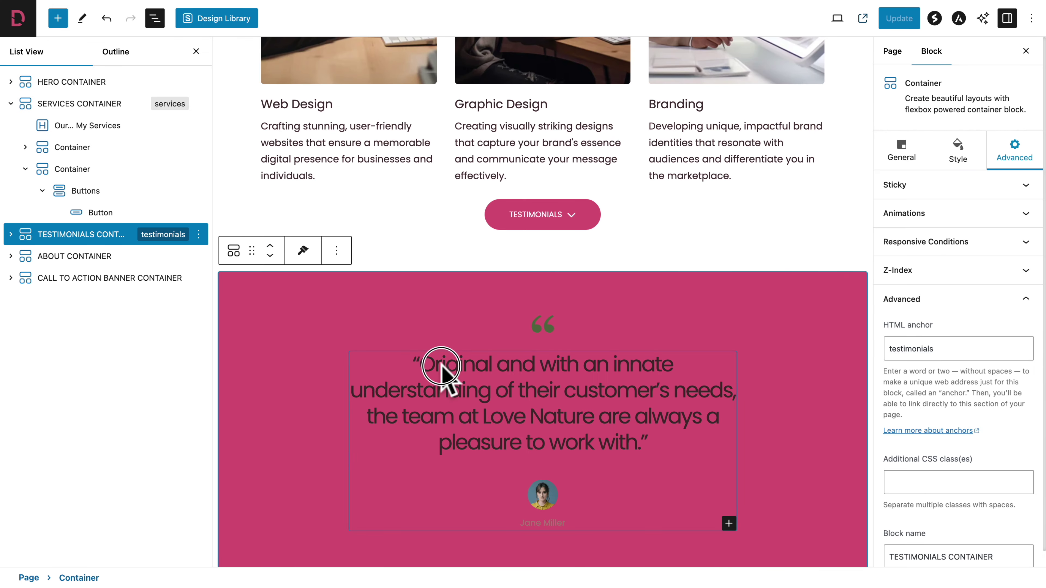
pyautogui.tripleClick(441, 366)
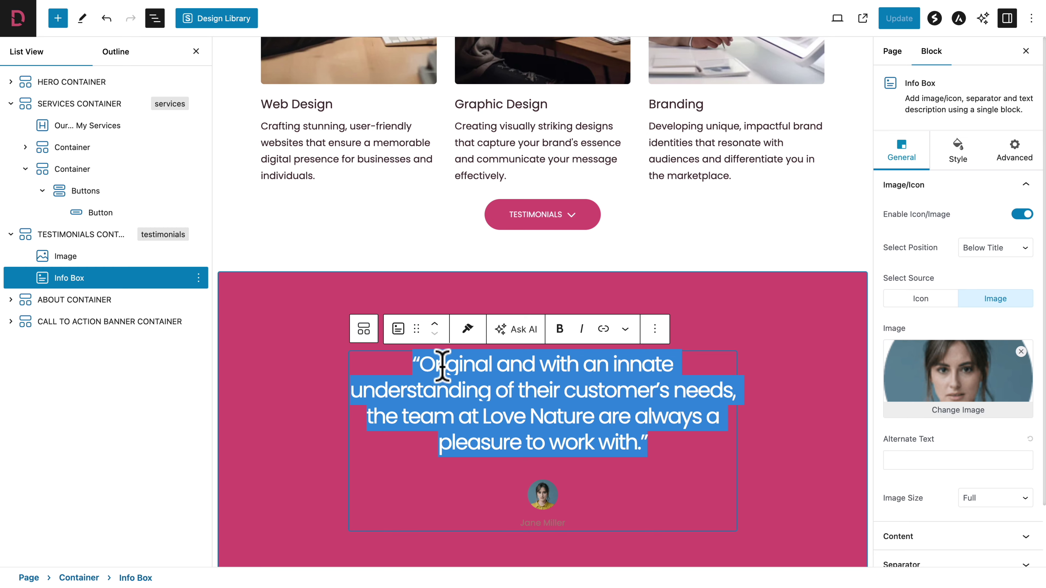
pyautogui.hotkey('ctrl', 'v')
pyautogui.scroll(-2, 442, 366)
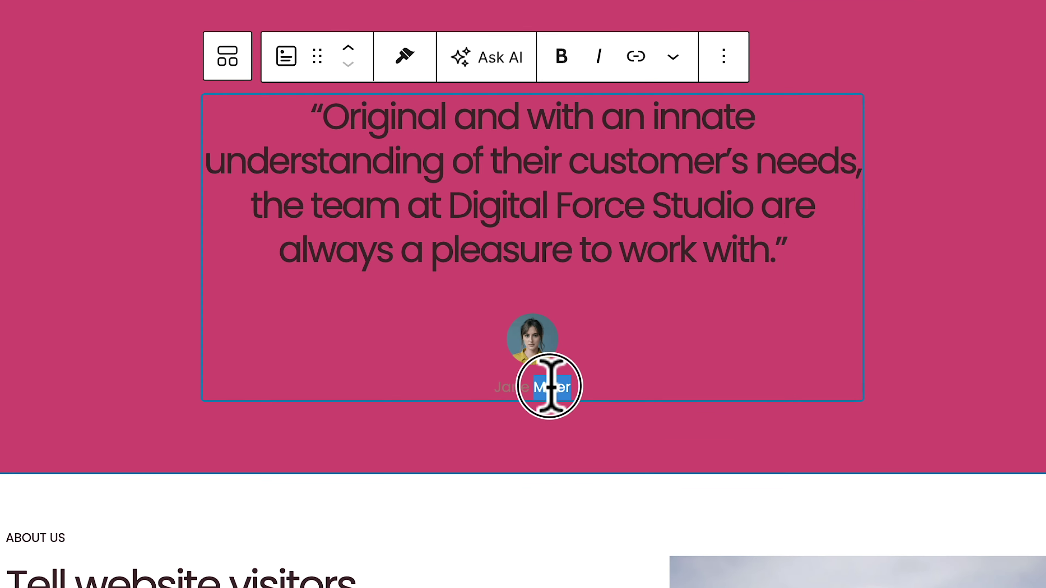
pyautogui.tripleClick(553, 444)
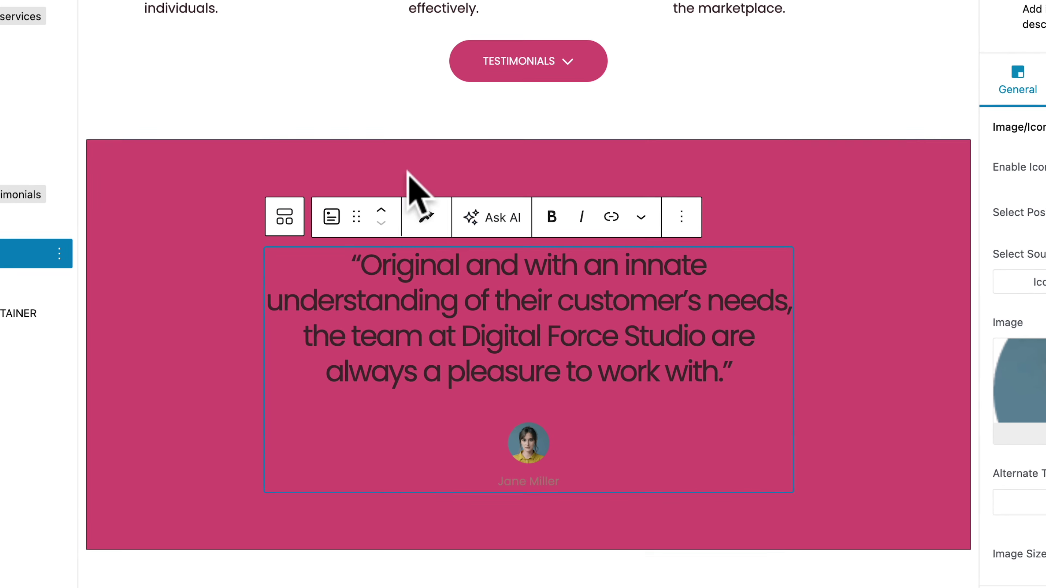
pyautogui.click(773, 83)
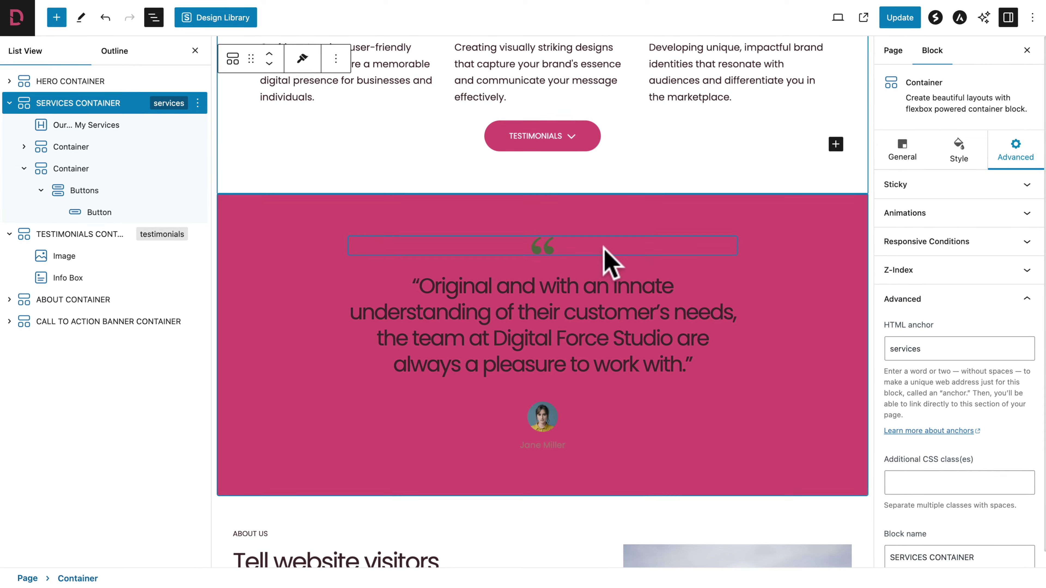
# Step: Replace the quotation mark image above the testimonial with quotes-02.webp from the media library
pyautogui.click(604, 201)
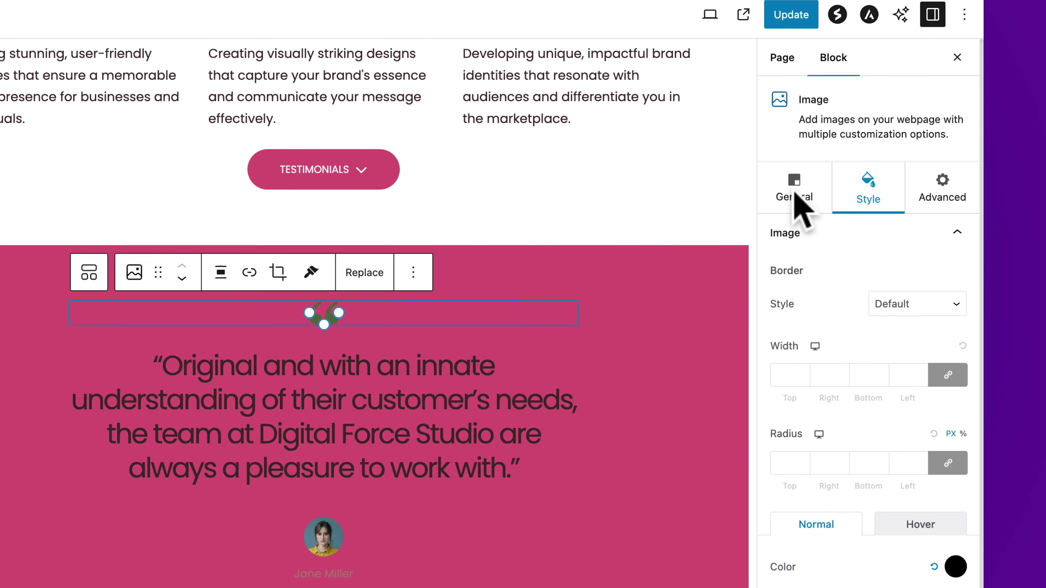
pyautogui.click(902, 150)
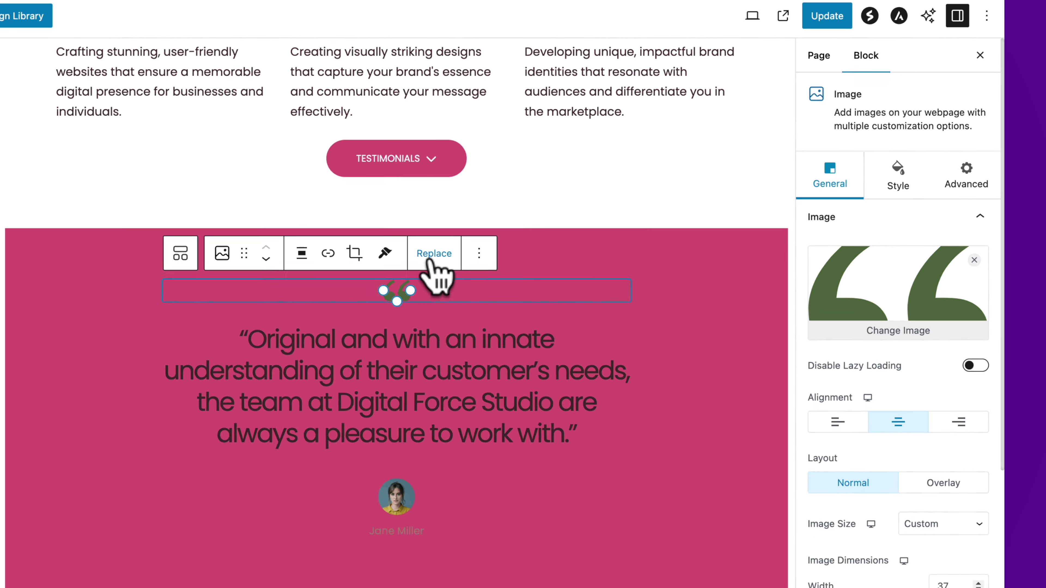
pyautogui.click(266, 303)
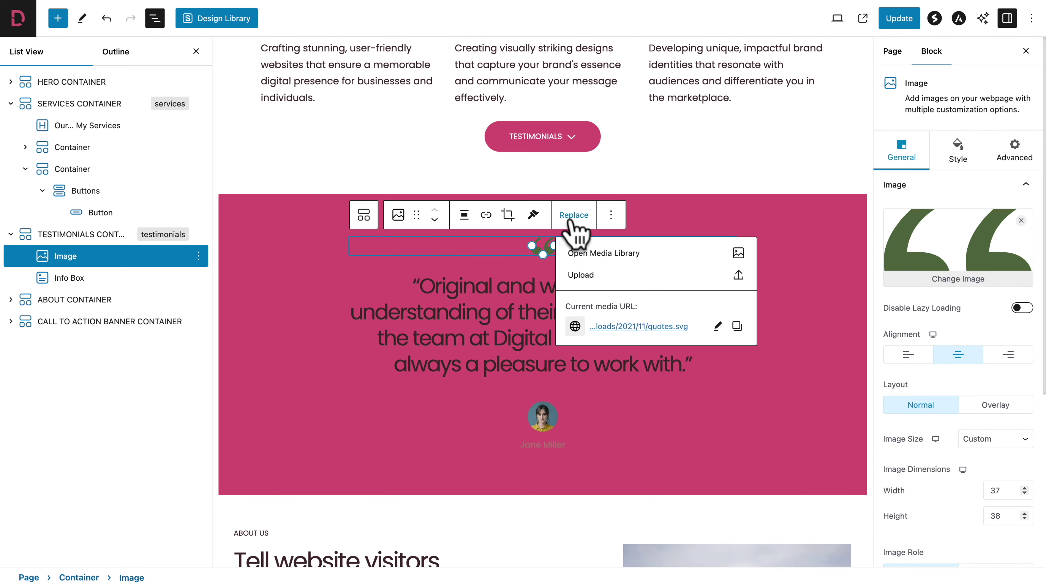
pyautogui.click(593, 255)
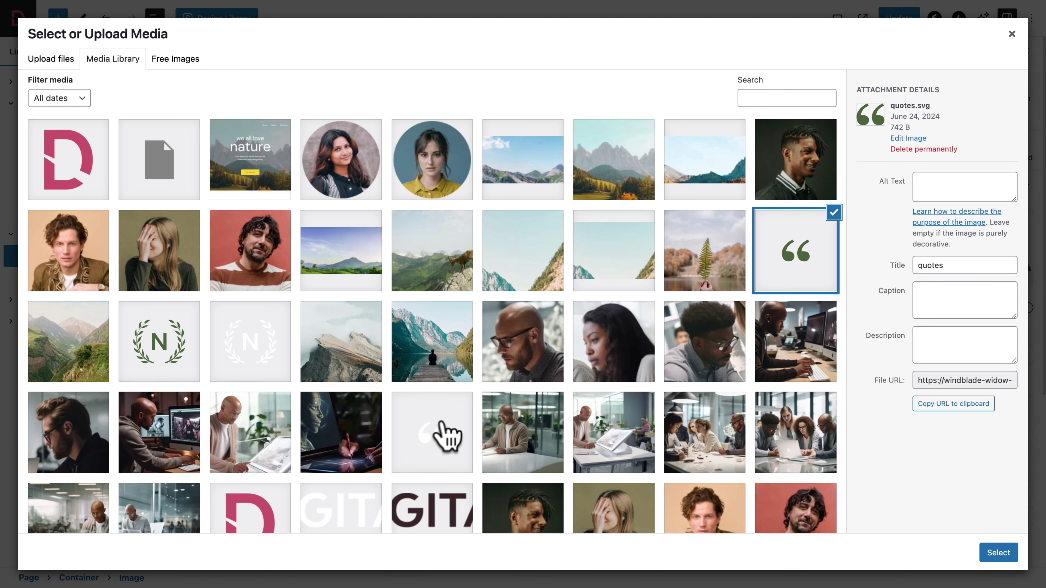
pyautogui.click(439, 426)
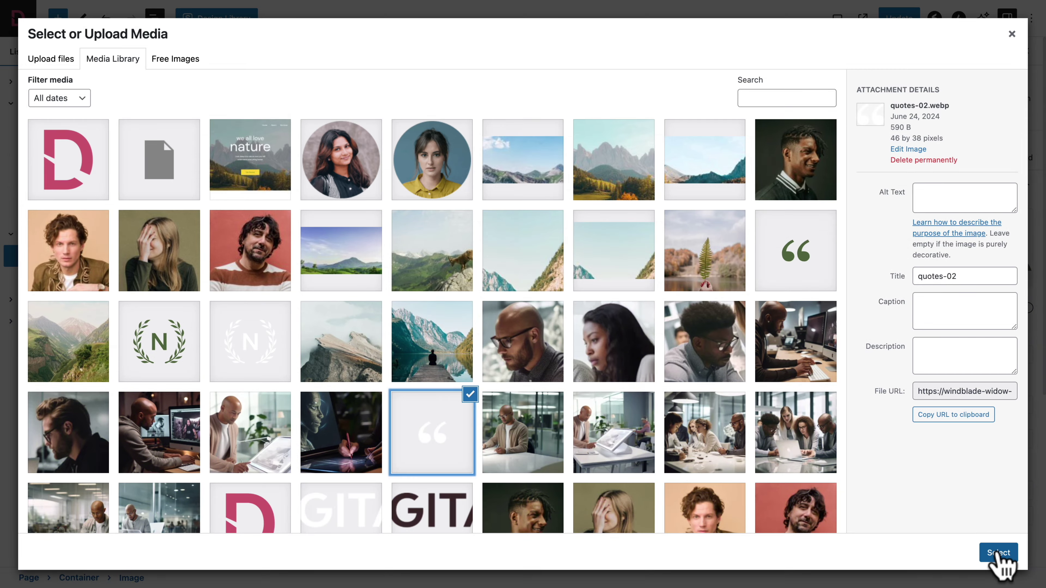
pyautogui.click(998, 553)
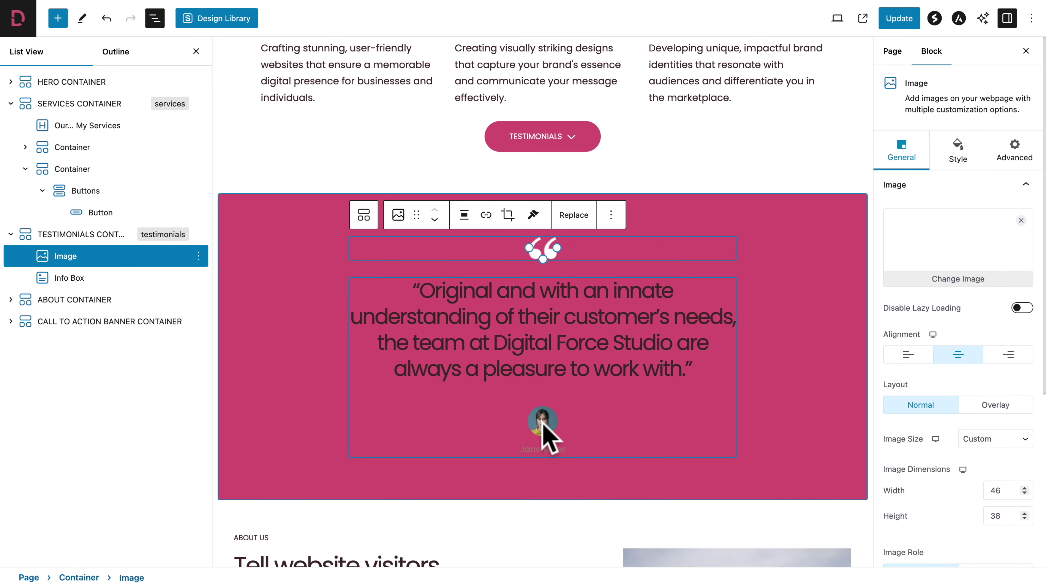
# Step: Look through the media library's choices for the testimonial's avatar and keep the current image
pyautogui.click(544, 425)
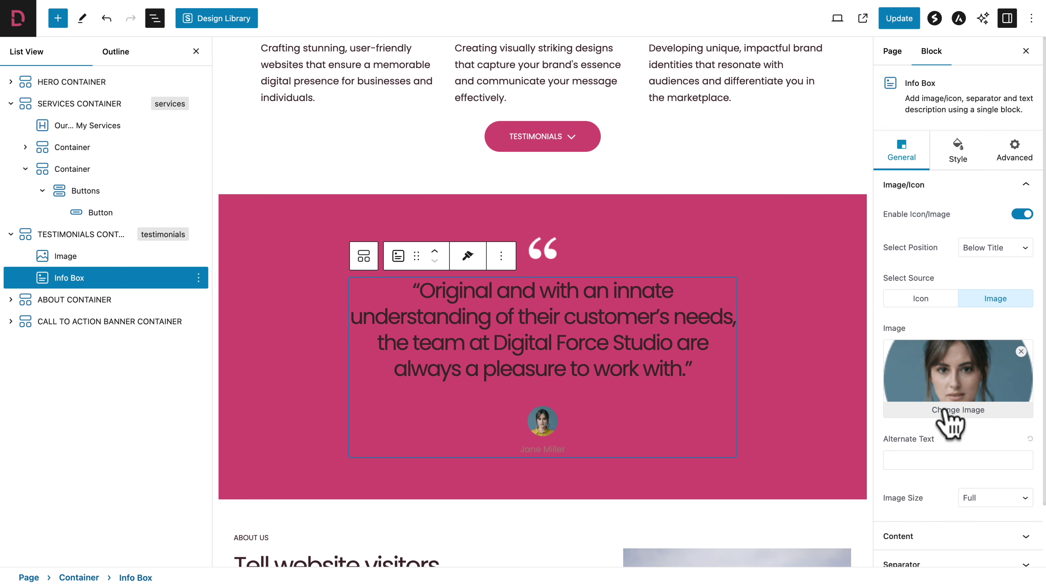
pyautogui.click(957, 412)
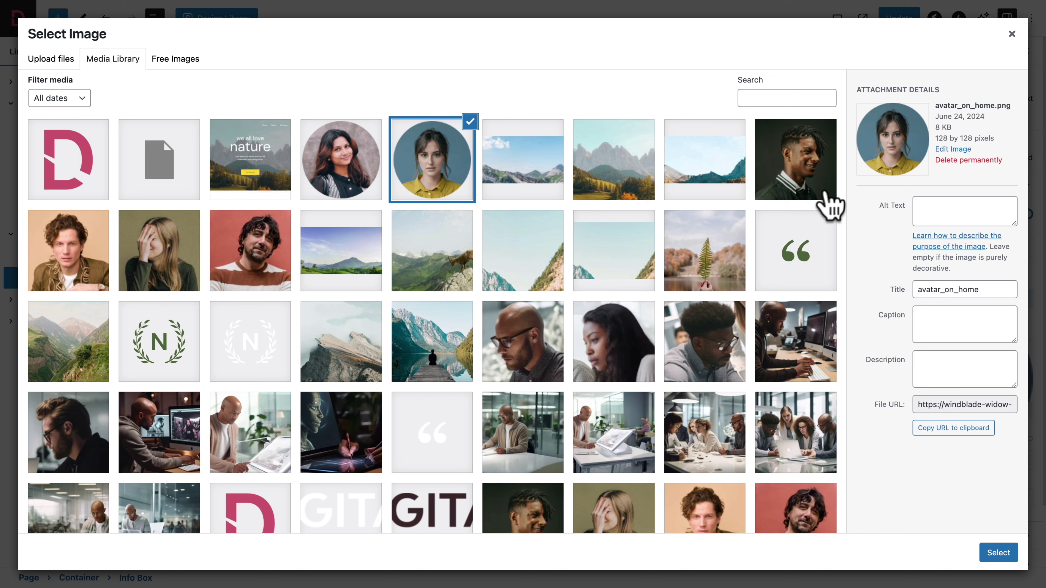
pyautogui.click(1012, 34)
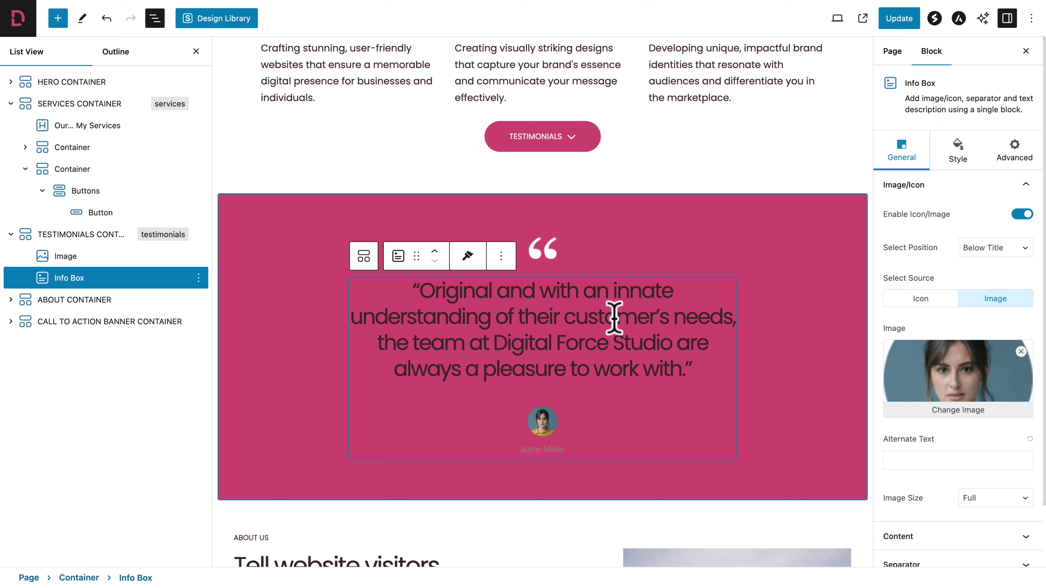
# Step: Set the testimonial info box's title color to Theme Color 6, white FFFFFF
pyautogui.click(958, 151)
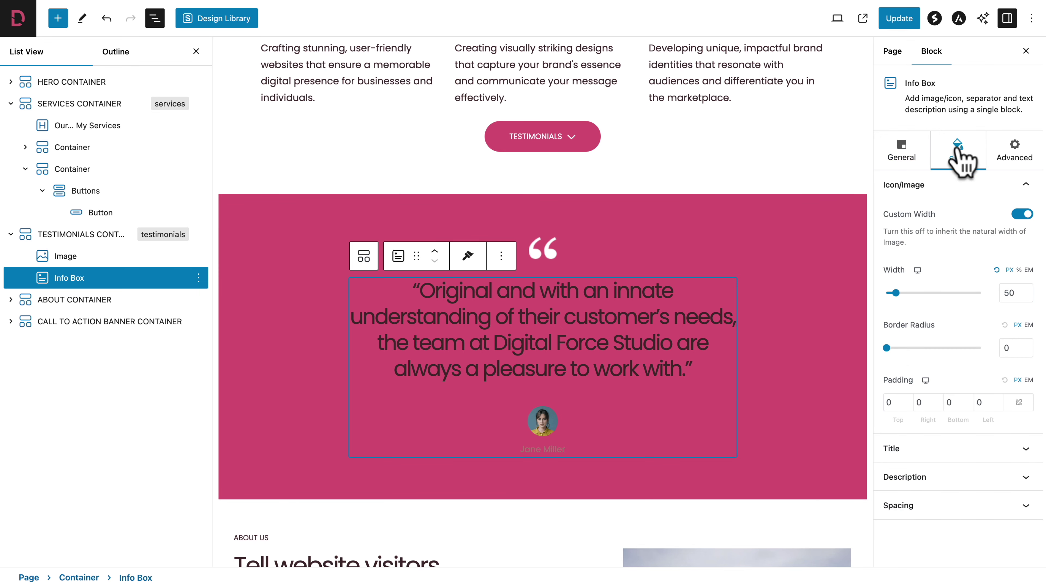
pyautogui.click(946, 187)
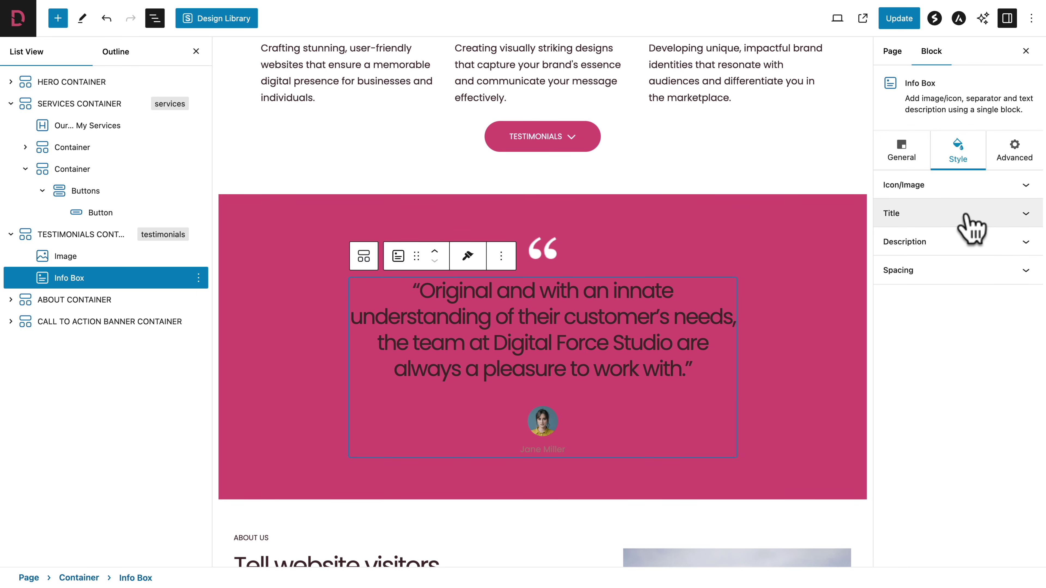
pyautogui.click(969, 222)
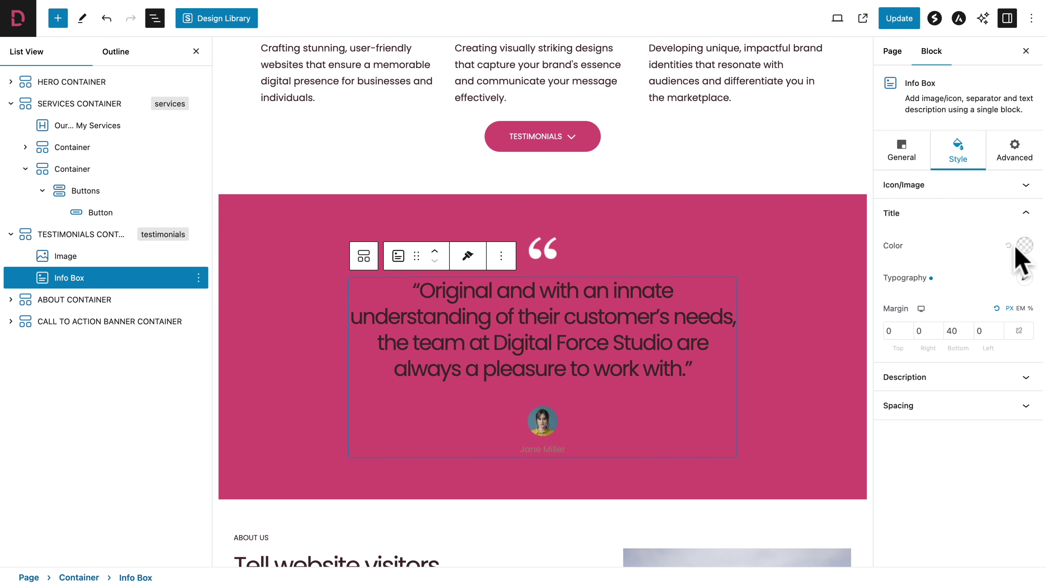
pyautogui.click(1024, 246)
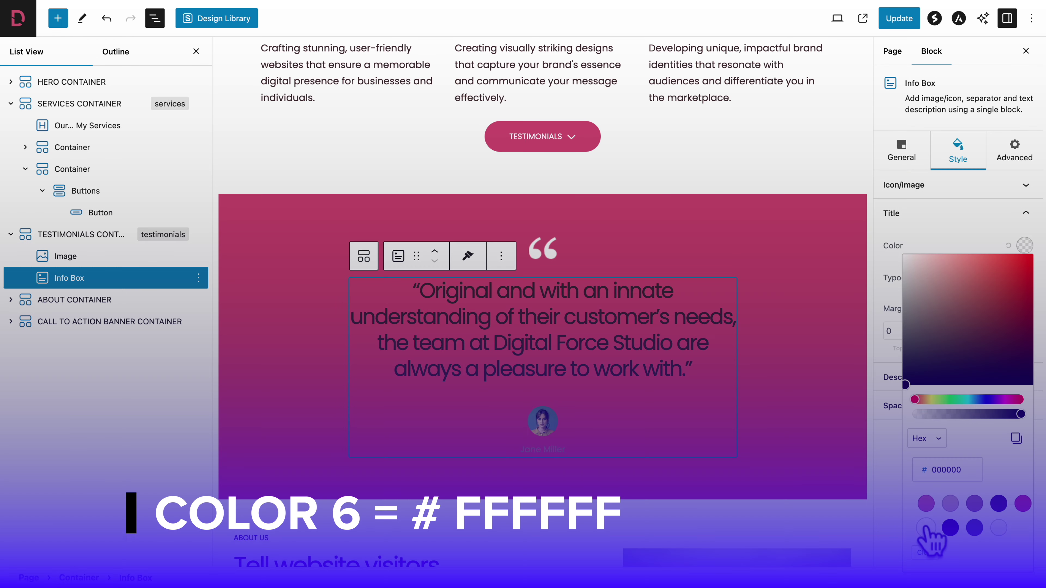
pyautogui.click(926, 528)
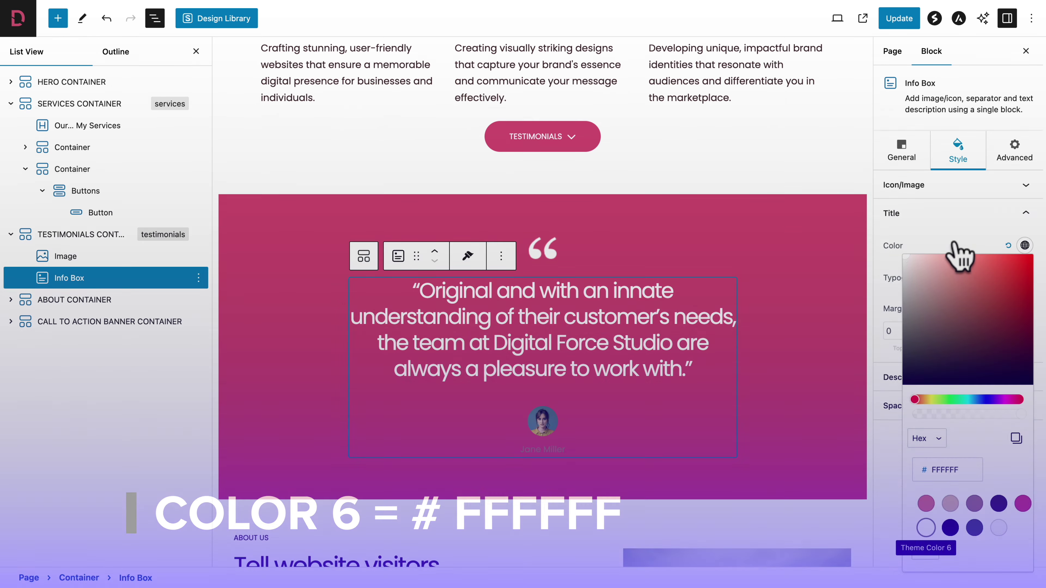
pyautogui.click(895, 252)
pyautogui.click(928, 215)
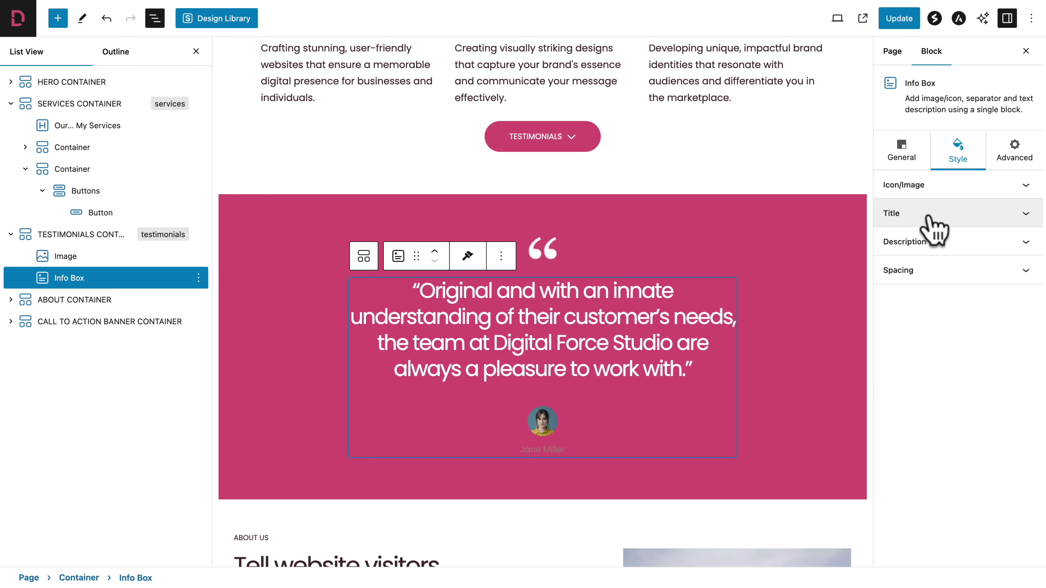
# Step: Set the testimonial info box's description color to palette color 9, F6F7F8
pyautogui.click(968, 248)
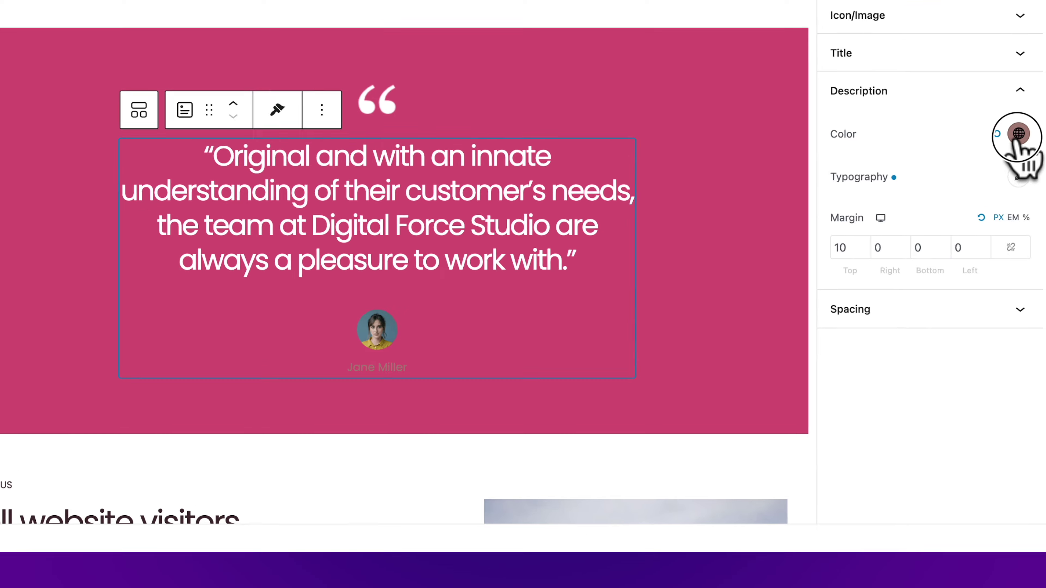
pyautogui.click(1025, 274)
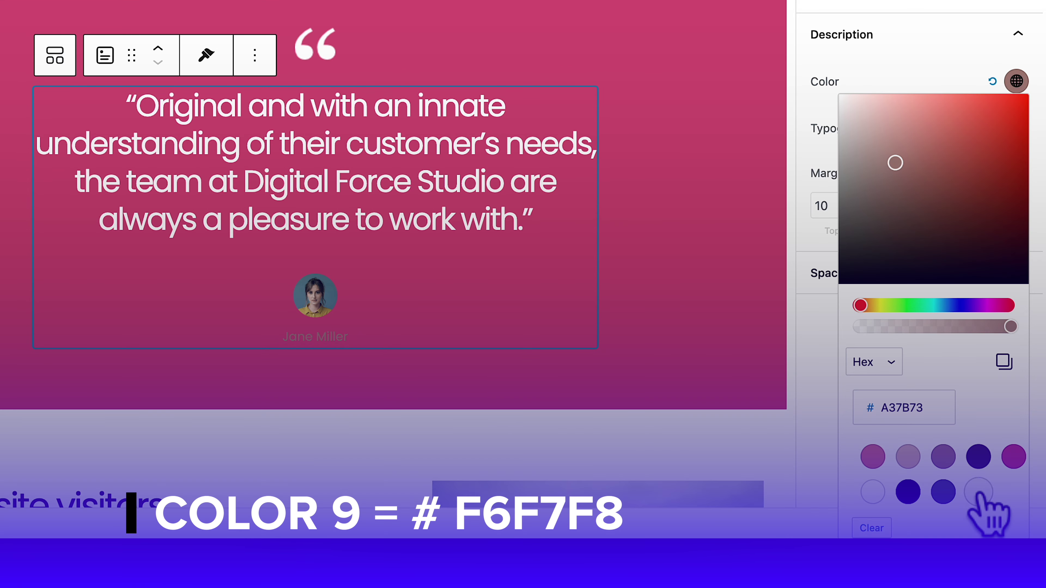
pyautogui.click(979, 492)
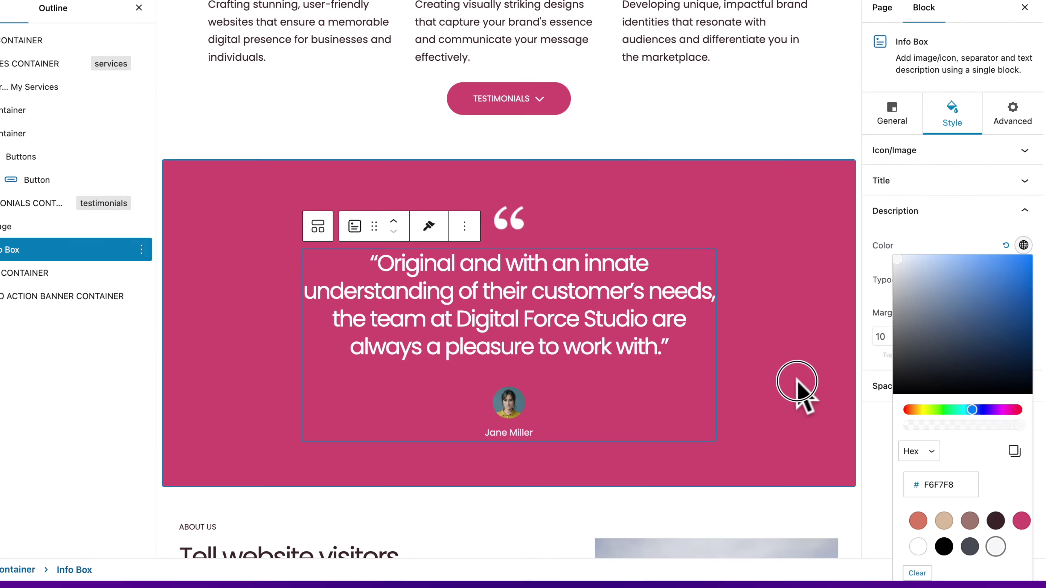
pyautogui.click(719, 281)
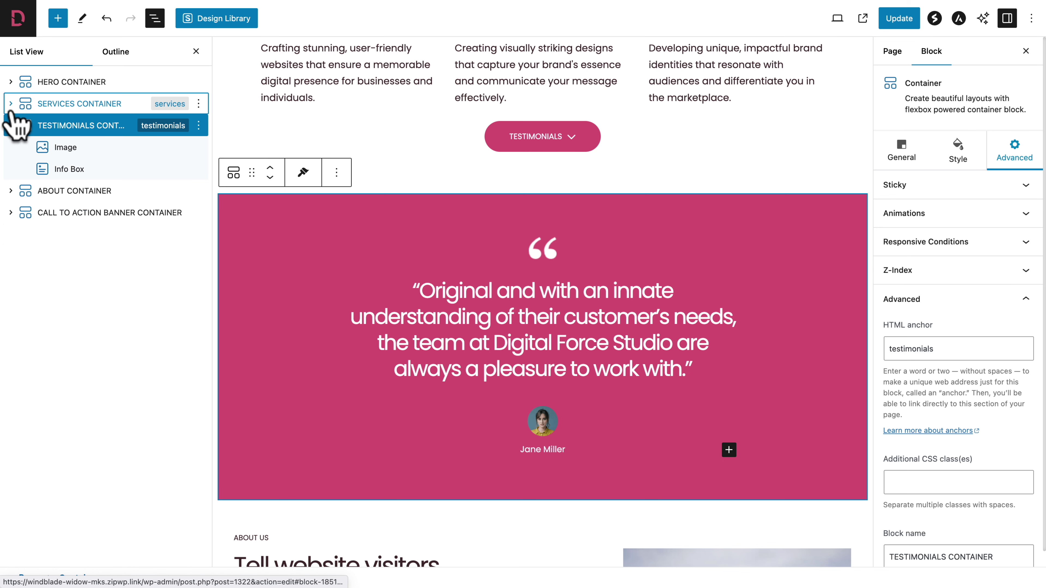
# Step: Replace the About container's heading with "Innovative Design, Unmatched Creativity."
pyautogui.click(11, 125)
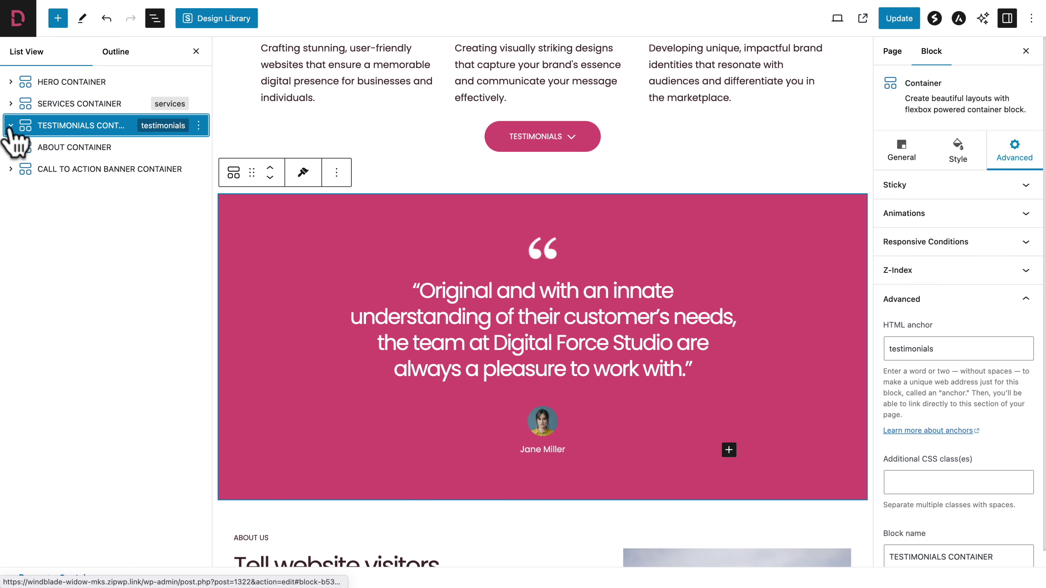
pyautogui.click(59, 149)
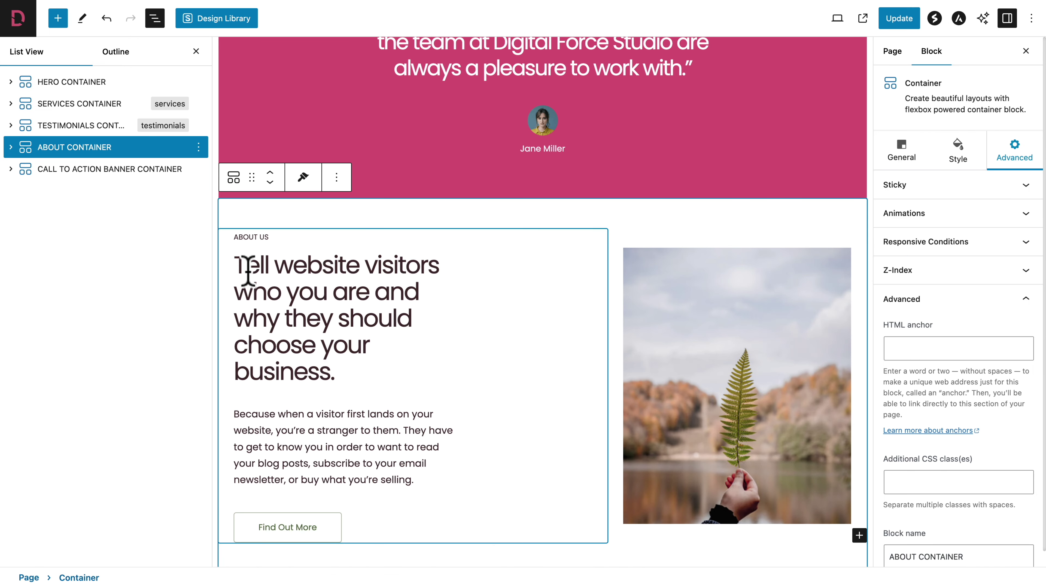
pyautogui.tripleClick(248, 271)
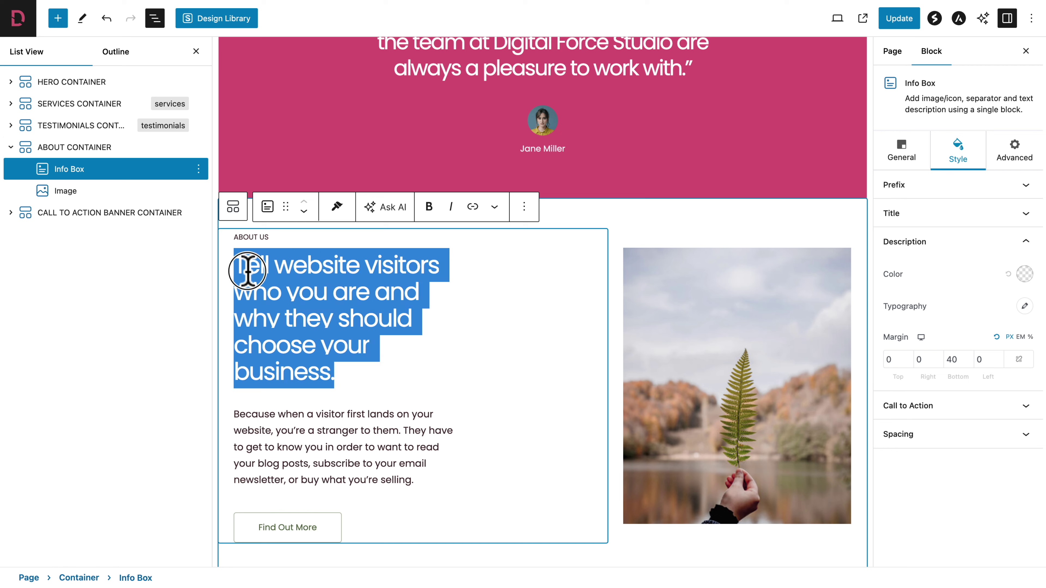
pyautogui.write('Innovative Design, Unmatched Creativity.')
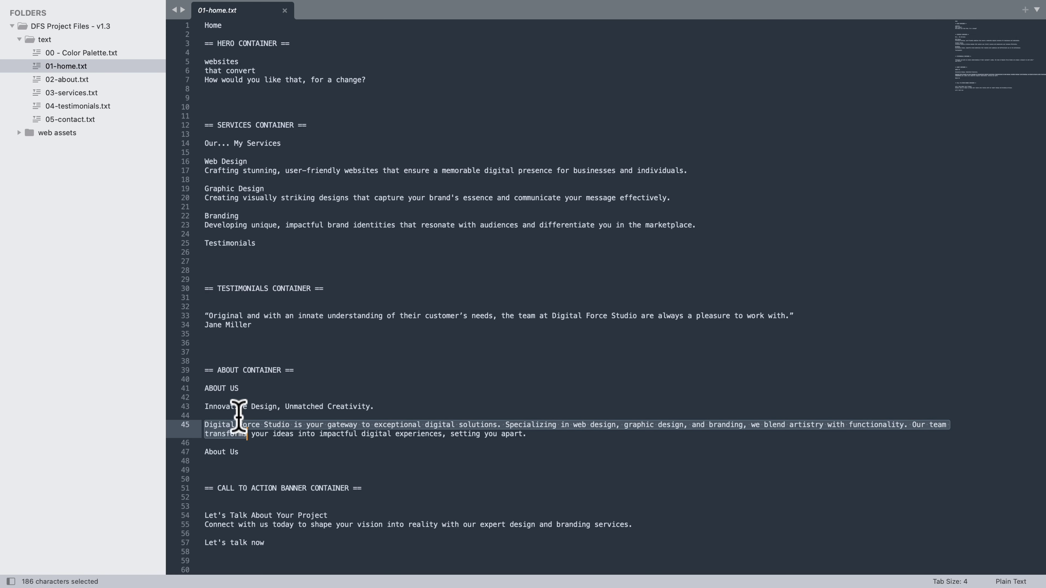
# Step: Replace the About container's description with the Digital Force Studio paragraph from 01-home.txt and relabel its button "About Us"
pyautogui.press('super+shift+Right')
pyautogui.press('super+c')
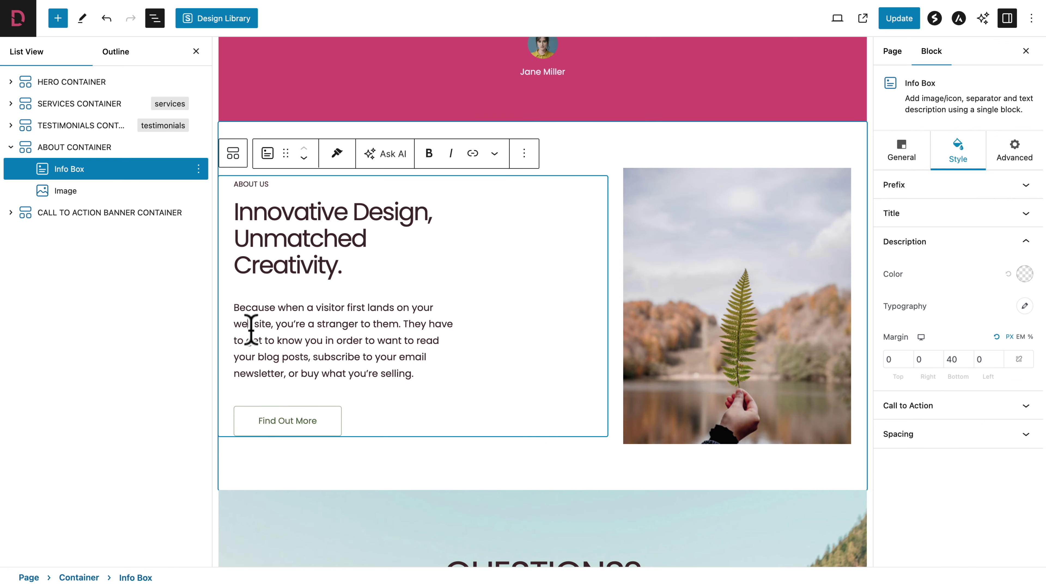
pyautogui.tripleClick(251, 329)
pyautogui.press('super+v')
pyautogui.scroll(-2, 251, 330)
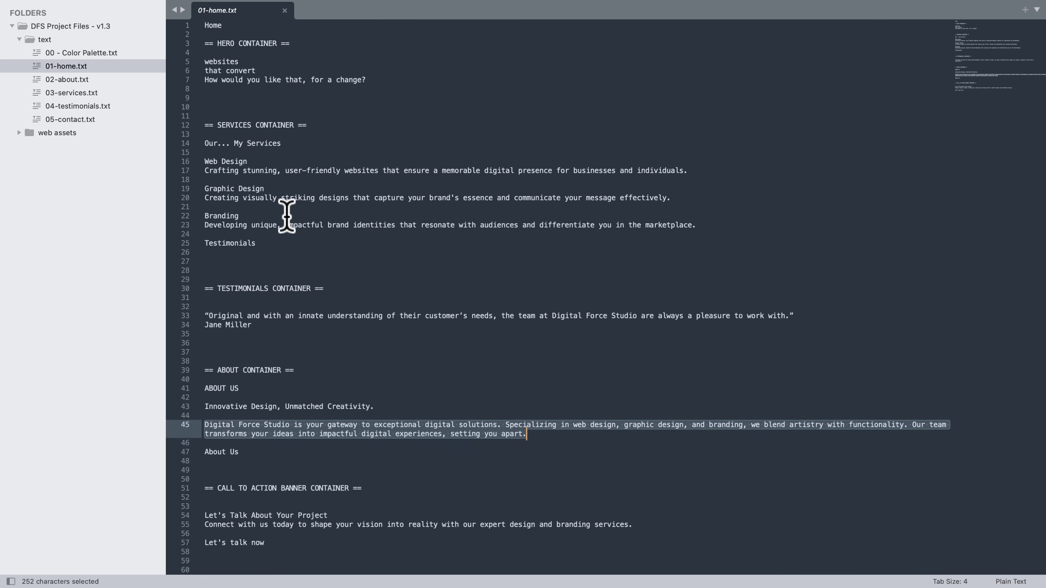
pyautogui.press('Right')
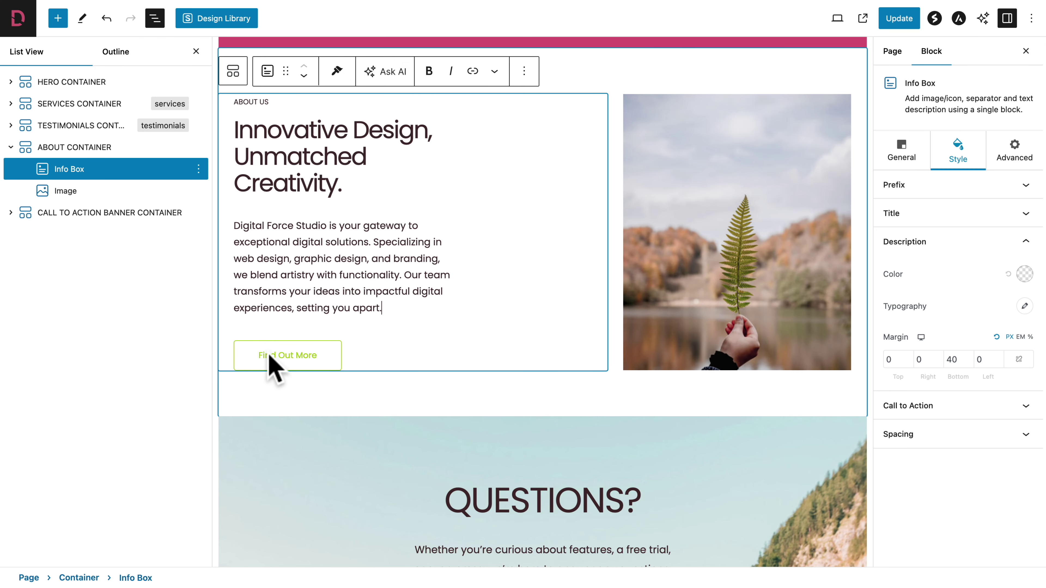
pyautogui.tripleClick(269, 355)
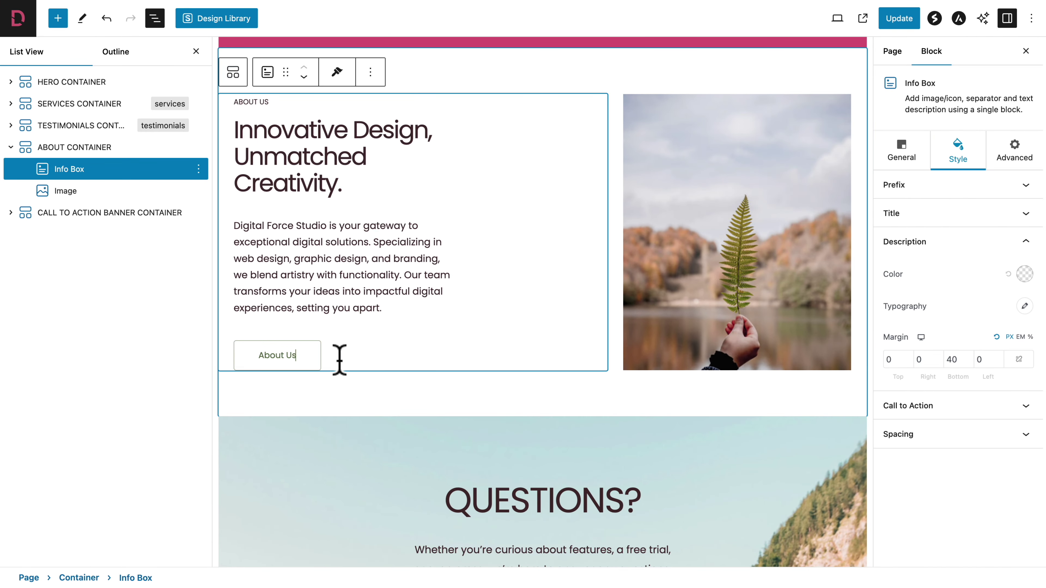
# Step: Clear the placeholder link of the About info box's button and update the page
pyautogui.click(902, 150)
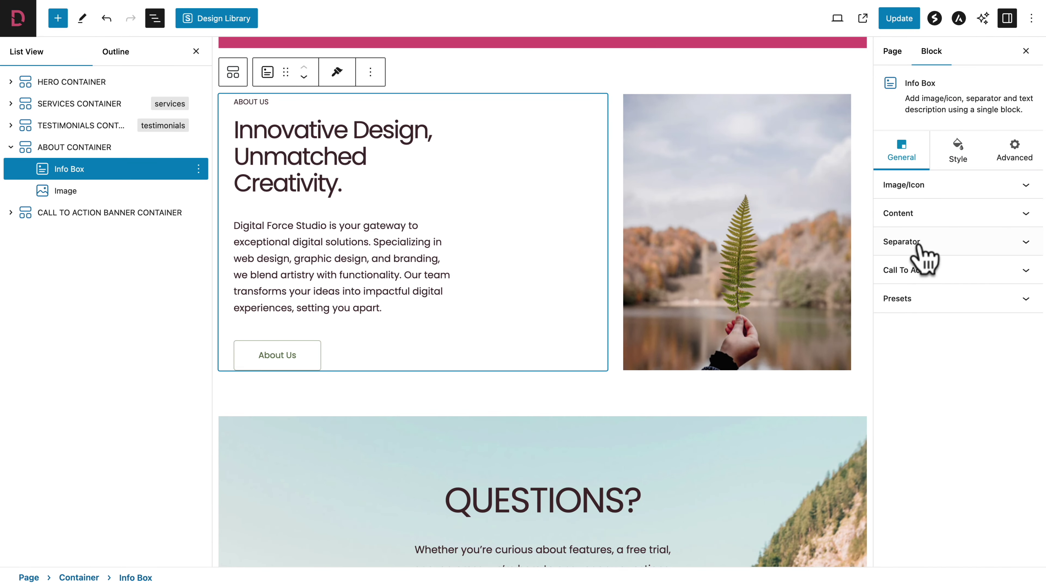
pyautogui.click(916, 273)
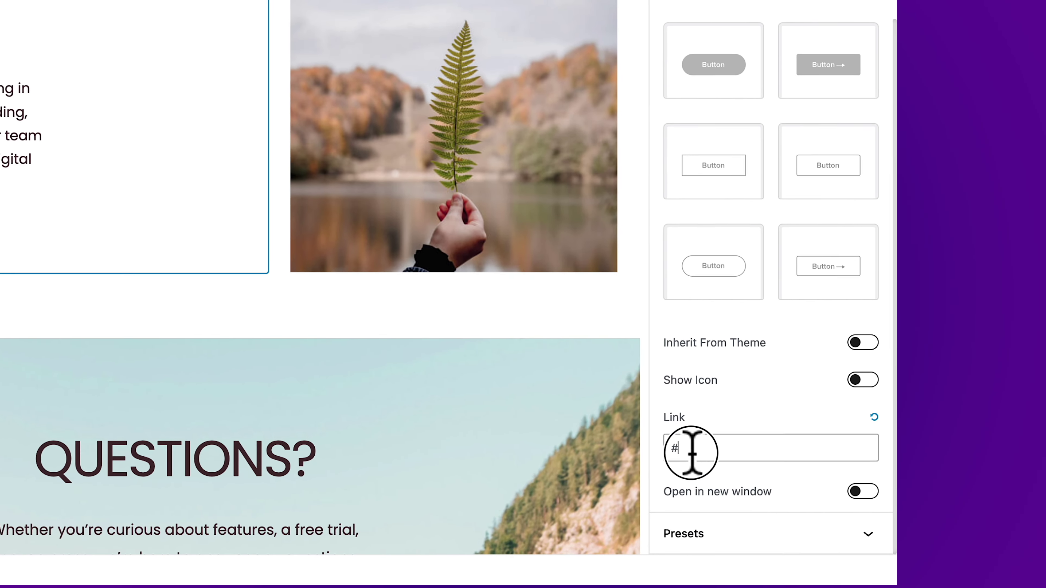
pyautogui.doubleClick(903, 495)
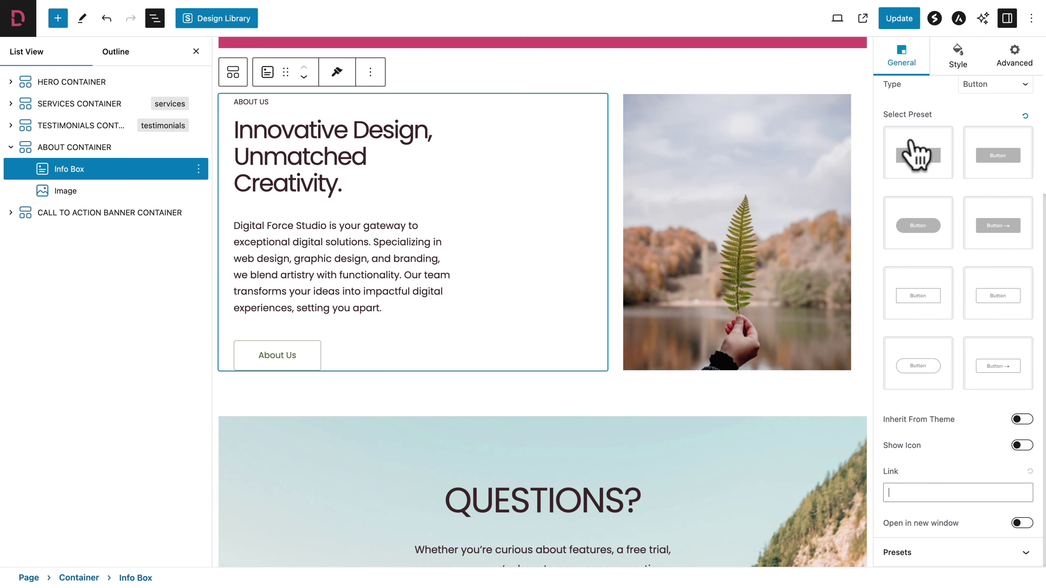
pyautogui.click(896, 21)
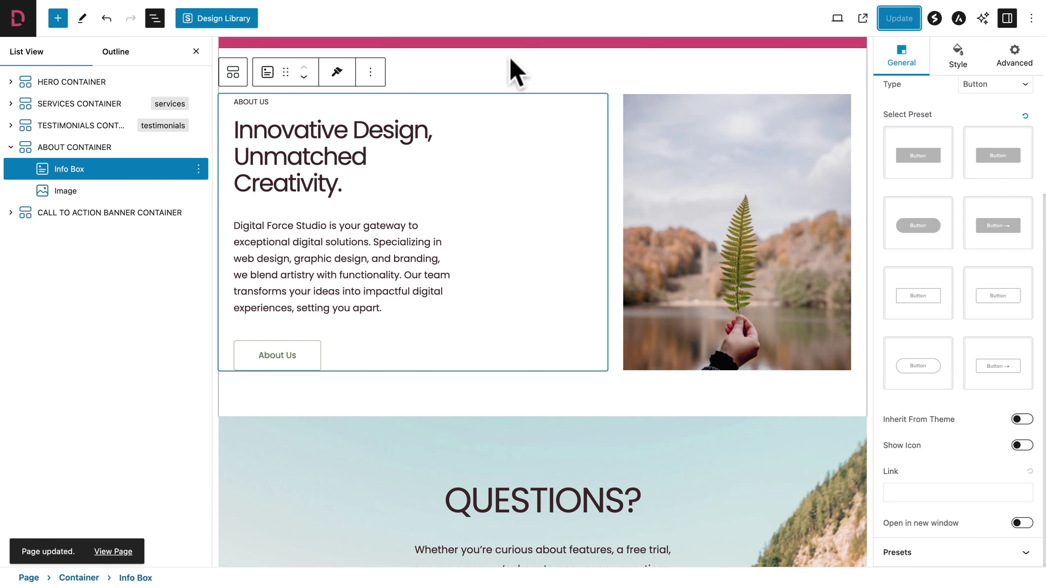
# Step: Leave the editor for the site's Pages list and copy the About page's clean link
pyautogui.click(18, 25)
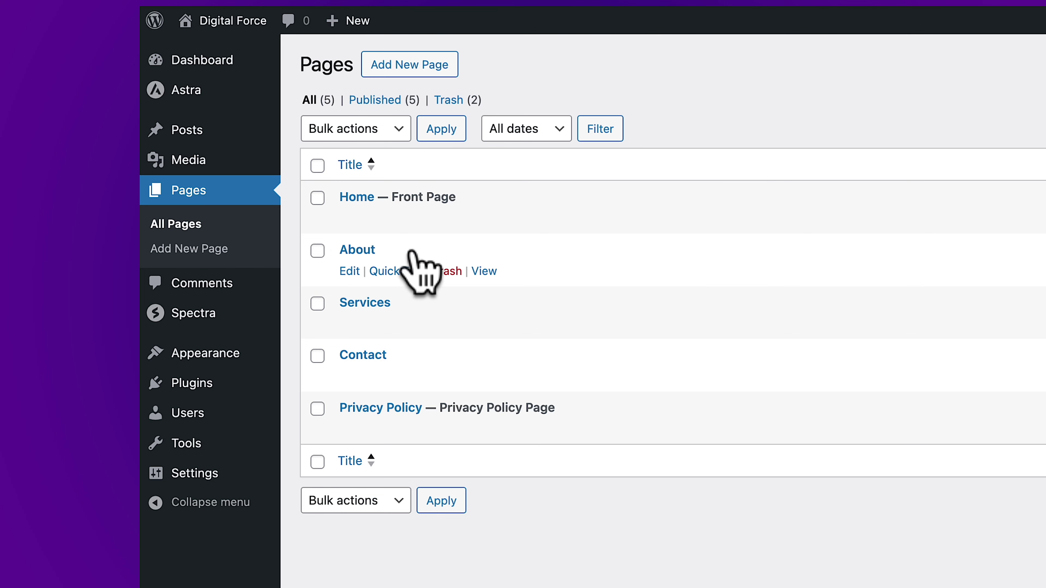
pyautogui.rightClick(488, 273)
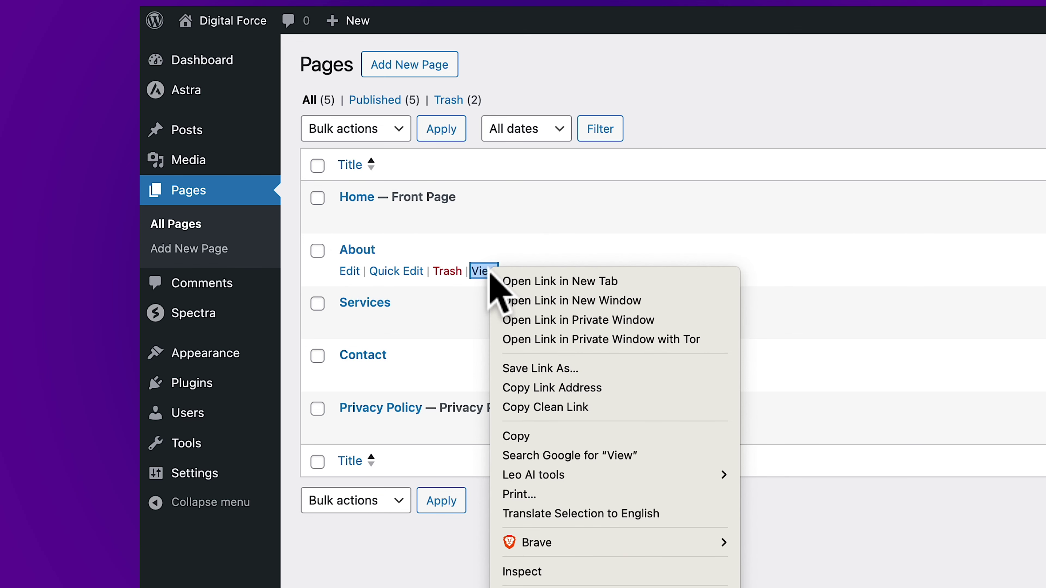
pyautogui.click(524, 407)
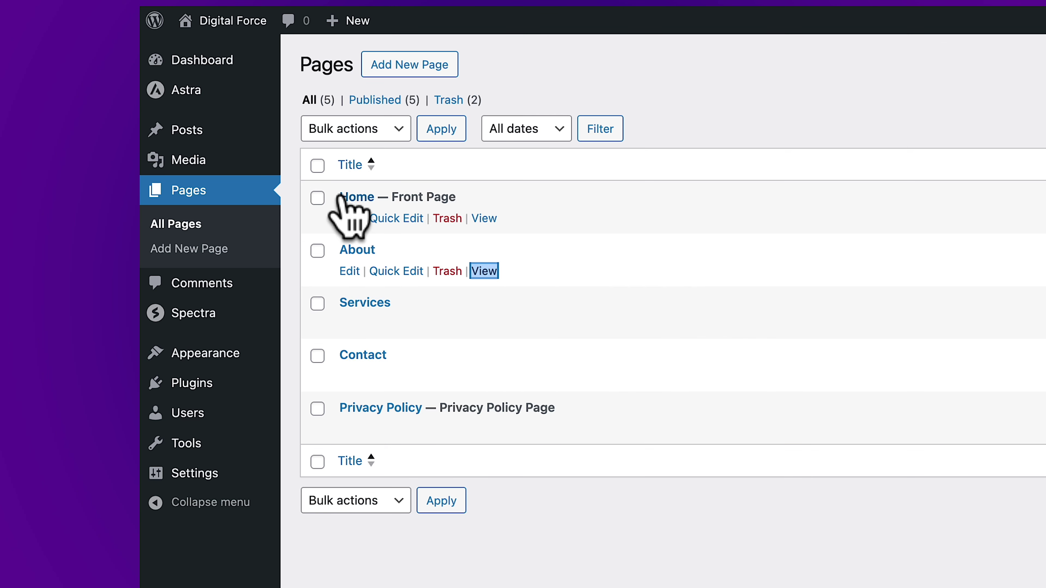
# Step: Reopen the Home page for editing, link the About Us button to the copied About page URL, and update the page
pyautogui.click(348, 220)
pyautogui.scroll(-20, 143, 157)
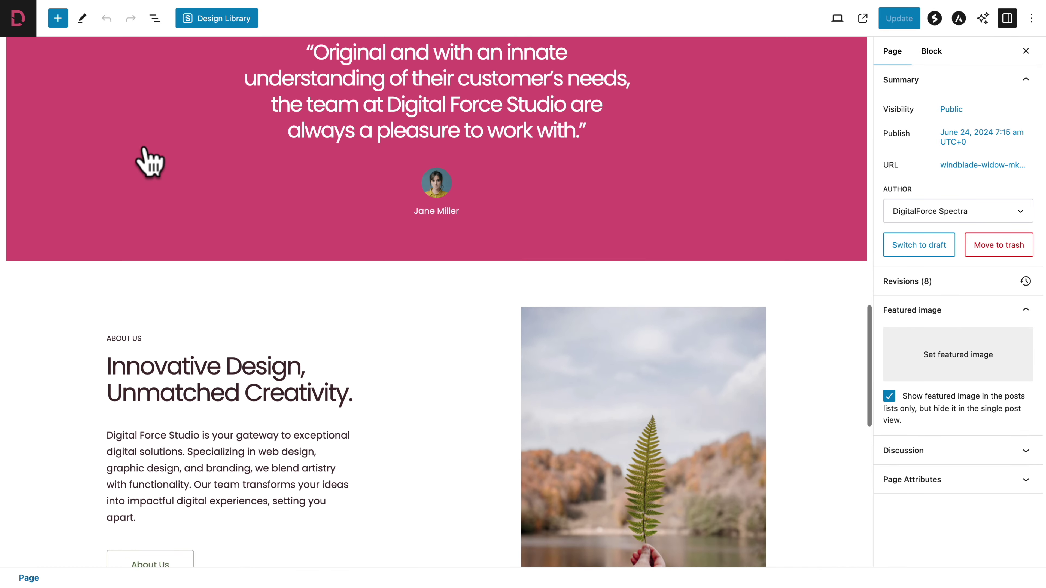
pyautogui.scroll(-8, 144, 157)
pyautogui.click(157, 225)
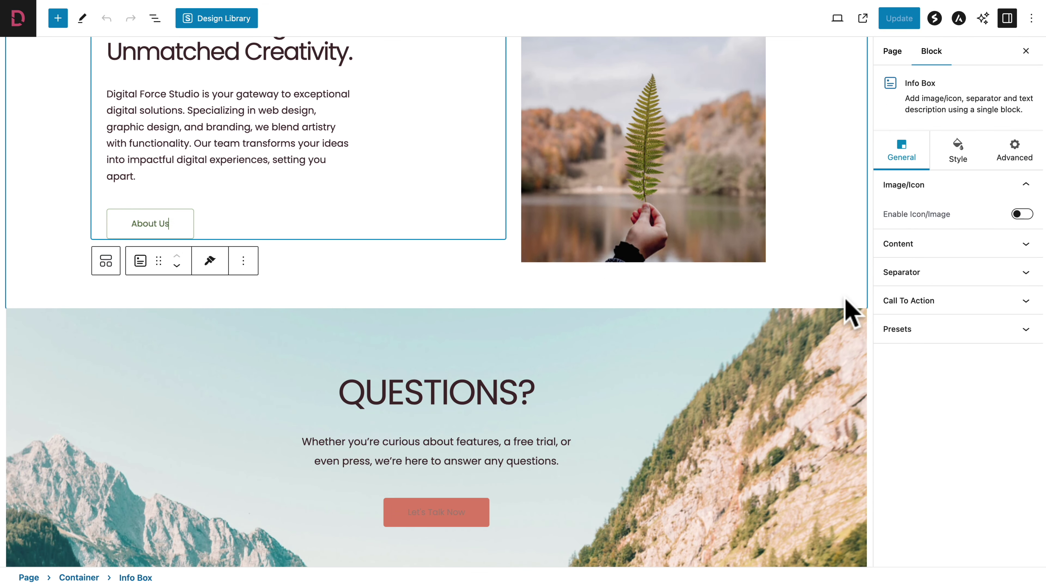
pyautogui.click(898, 301)
pyautogui.scroll(-1, 902, 414)
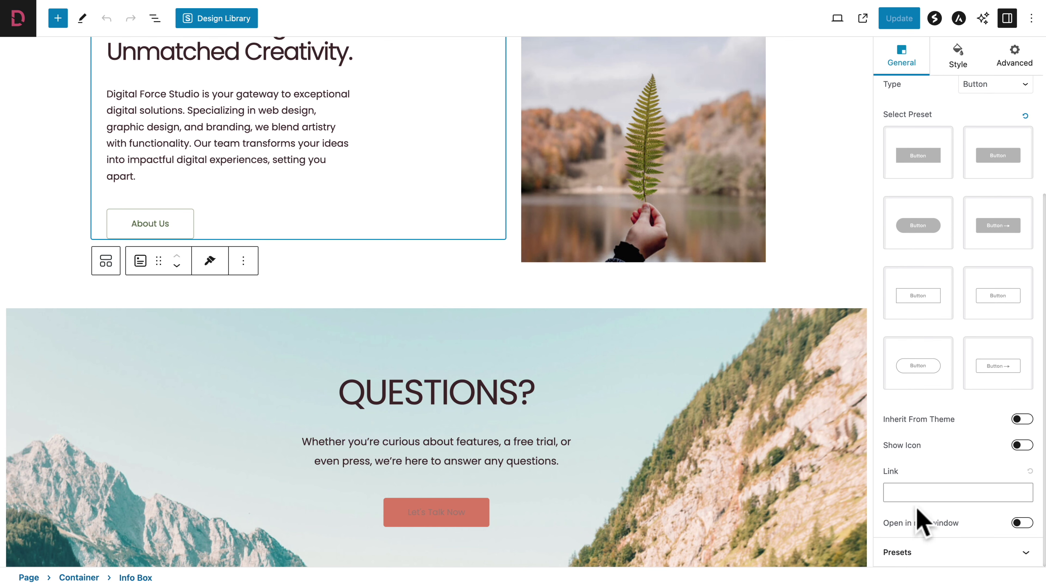
pyautogui.rightClick(913, 492)
pyautogui.click(928, 440)
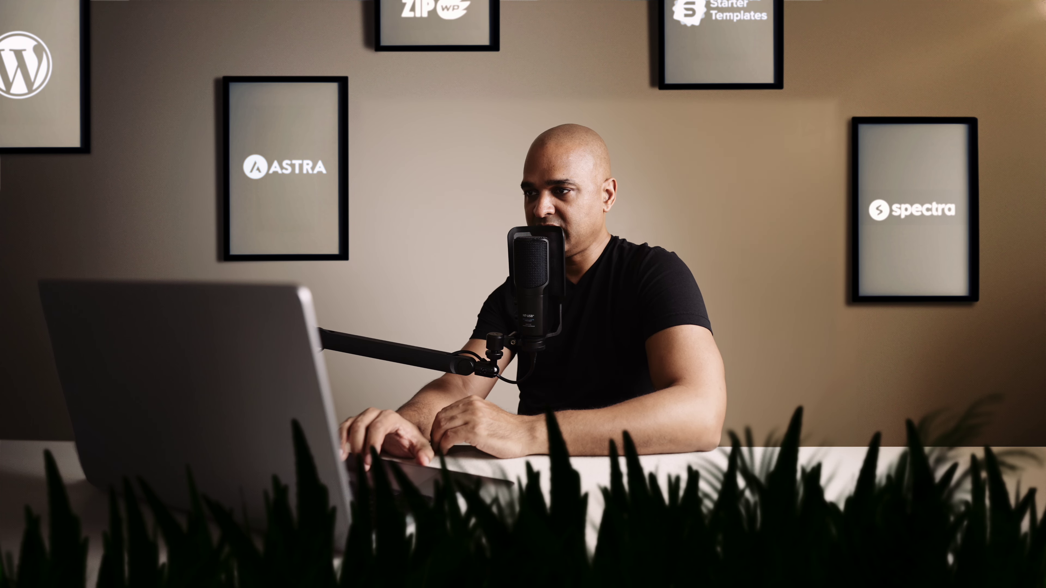
pyautogui.click(899, 18)
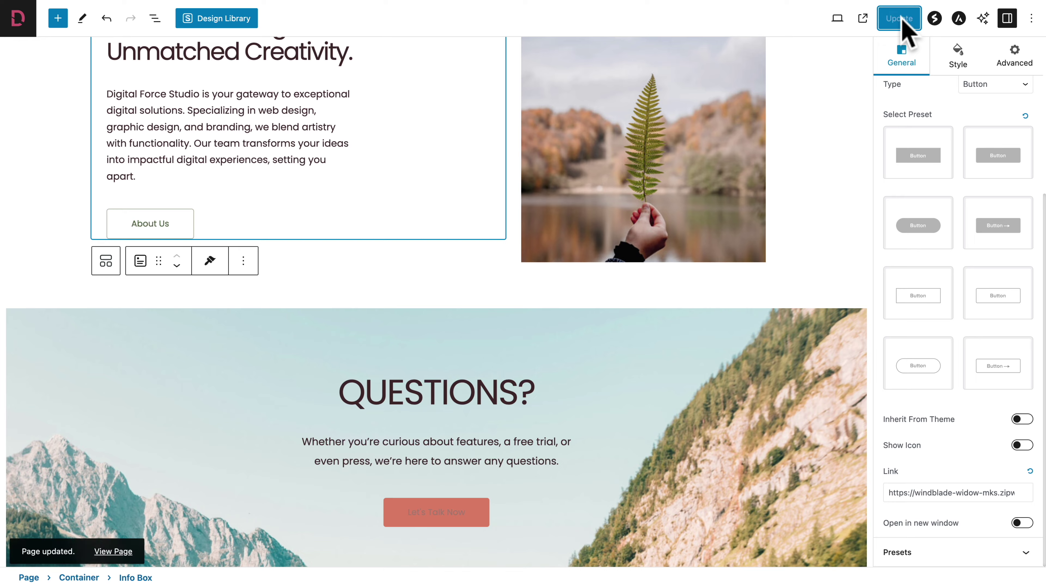
# Step: View the live home page and test the About Us button's link in the About section
pyautogui.click(864, 19)
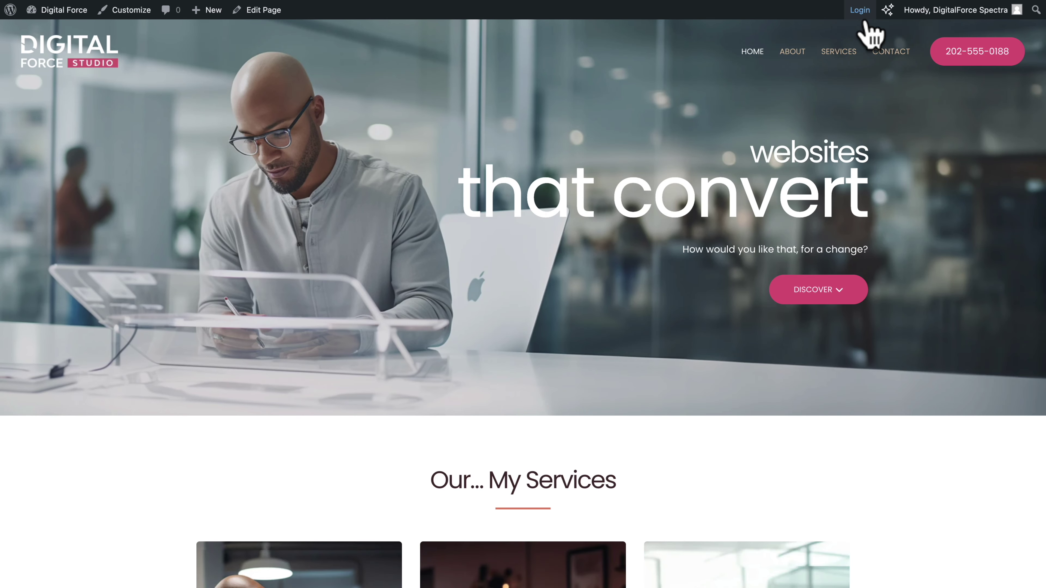
pyautogui.scroll(-15, 736, 320)
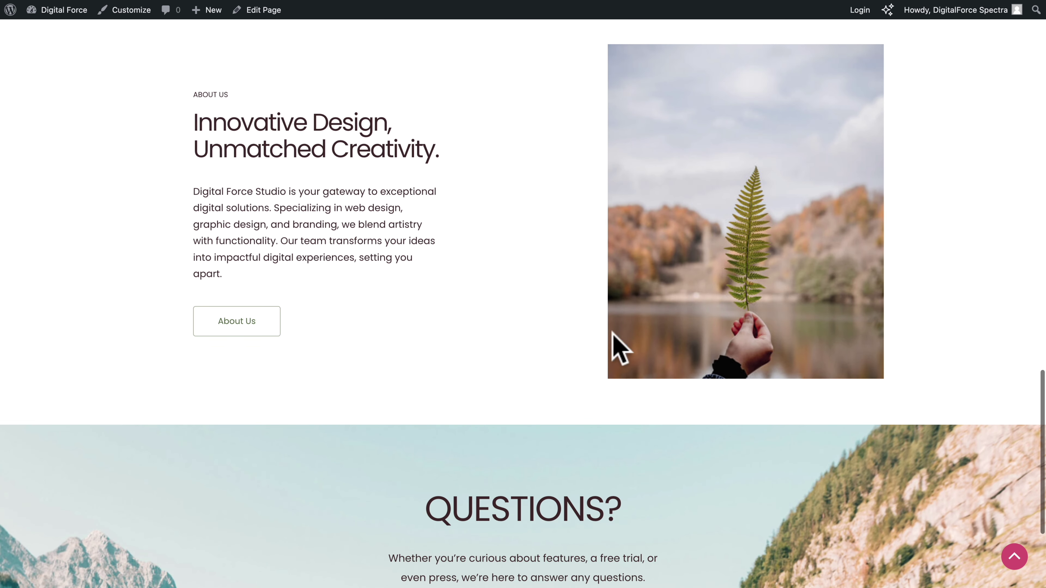
pyautogui.click(247, 326)
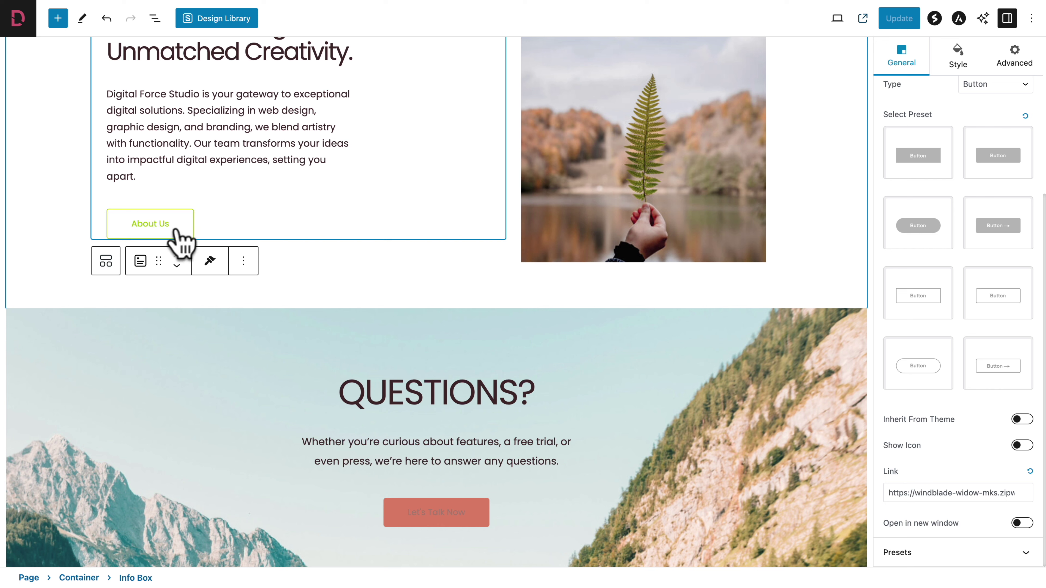
# Step: Set the About Us button's normal text color to Theme Color 6, white FFFFFF
pyautogui.scroll(5, 1027, 229)
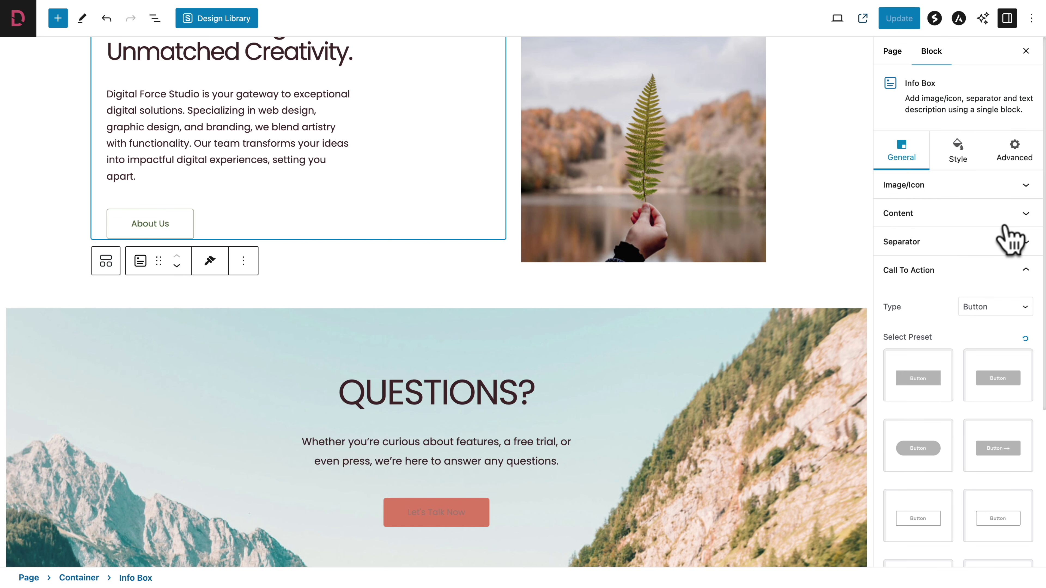
pyautogui.click(960, 163)
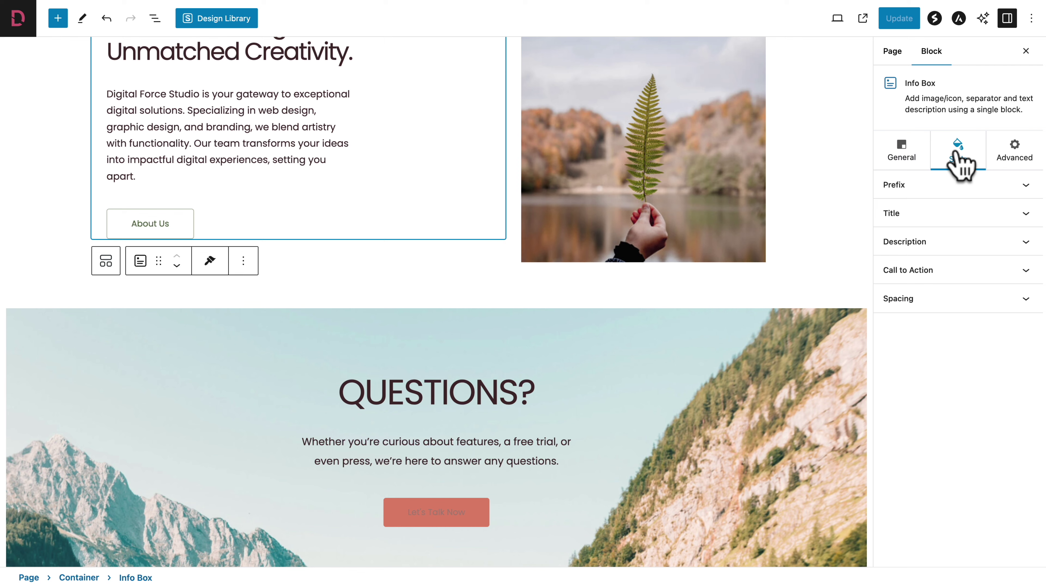
pyautogui.click(907, 270)
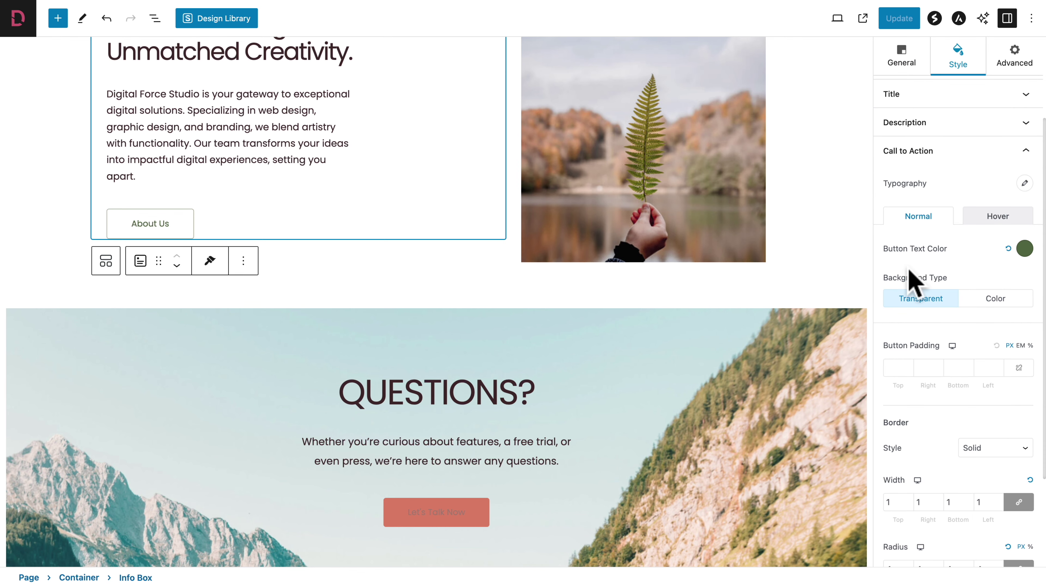
pyautogui.click(1025, 249)
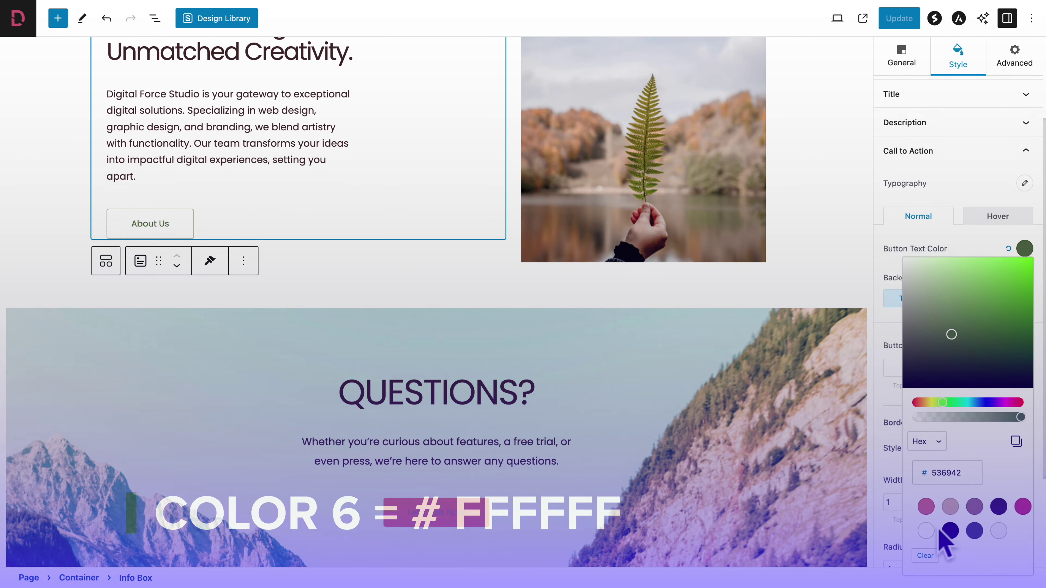
pyautogui.click(926, 531)
pyautogui.click(988, 252)
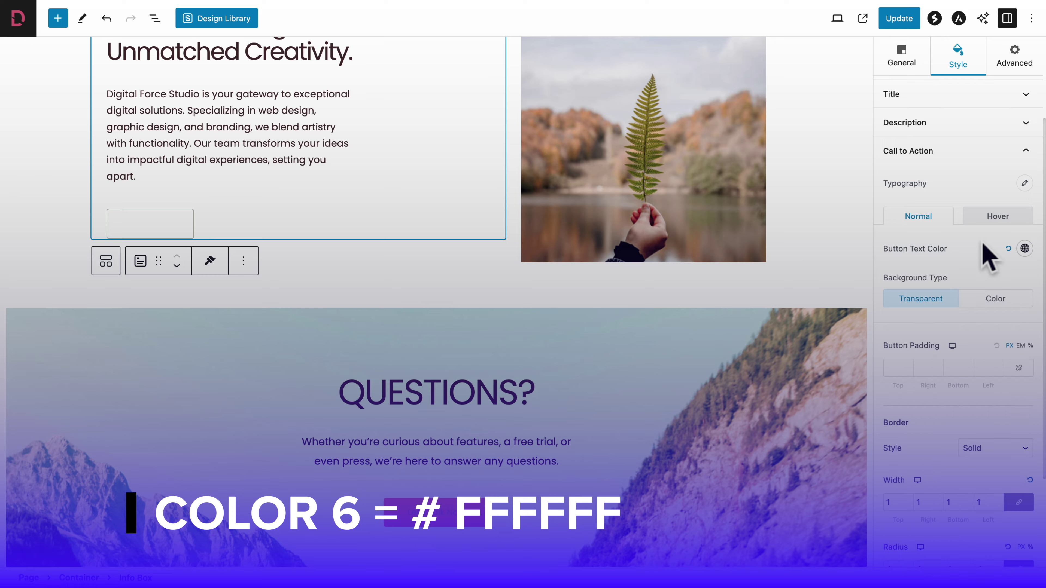
# Step: Set the About Us button's hover text color to Theme Color 6, white FFFFFF
pyautogui.click(996, 222)
pyautogui.click(1024, 248)
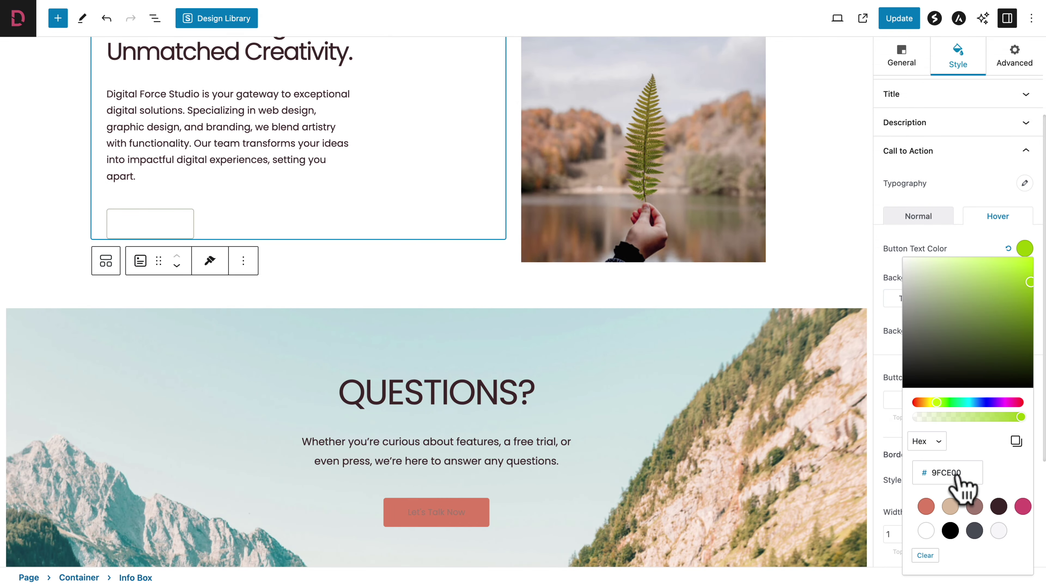
pyautogui.click(947, 472)
pyautogui.hotkey('ctrl', 'v')
pyautogui.click(985, 252)
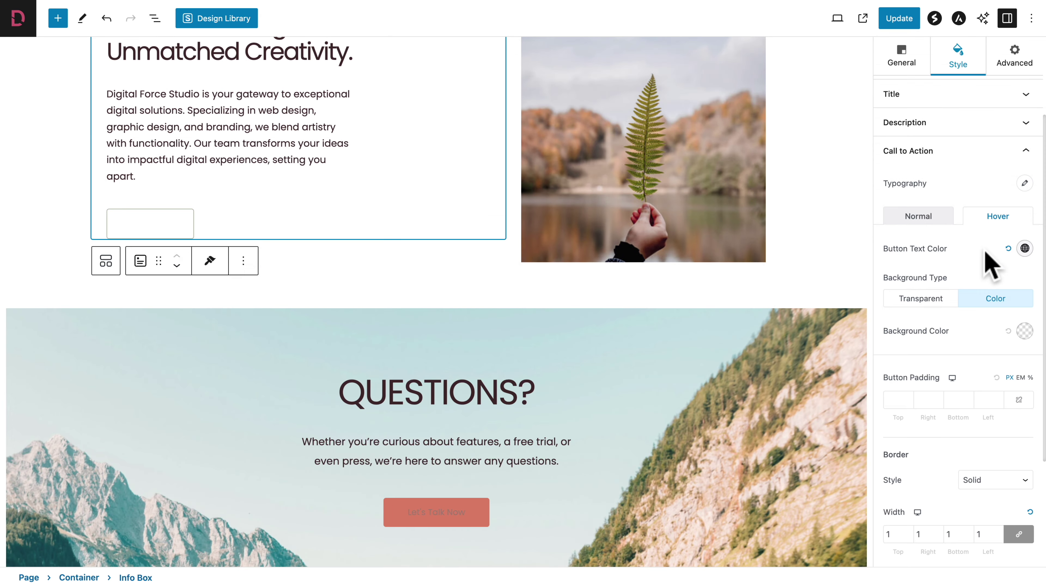
# Step: Set the About Us button's typography to a 13 px font size with the Uppercase transform
pyautogui.click(1024, 183)
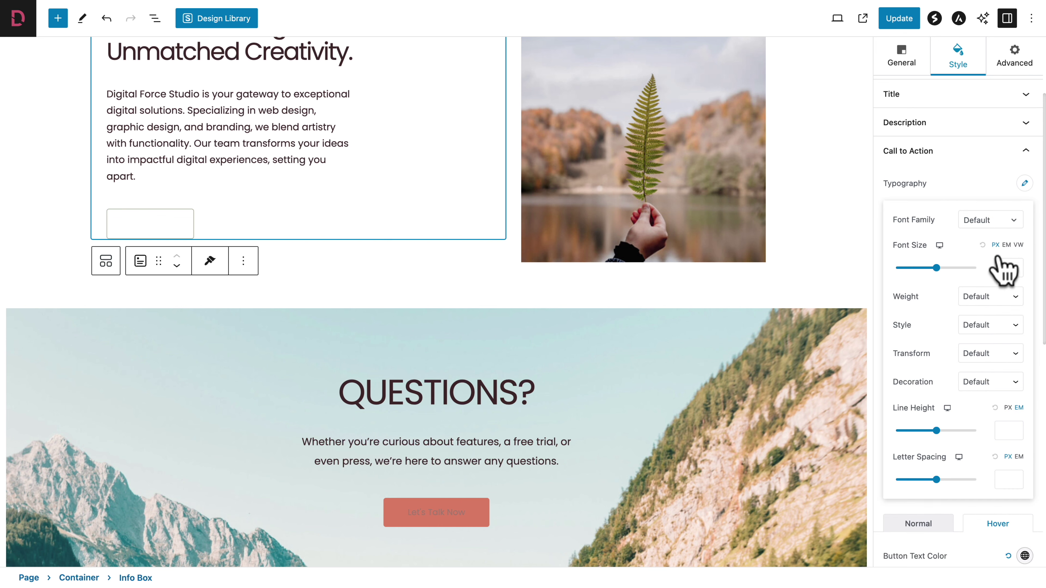
pyautogui.click(1004, 268)
pyautogui.write('13')
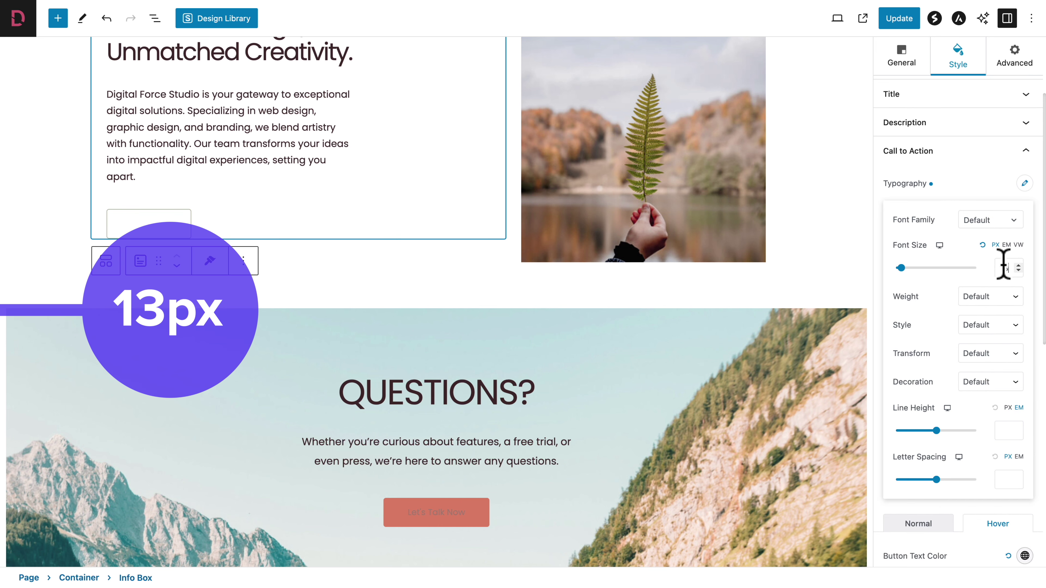
pyautogui.click(974, 353)
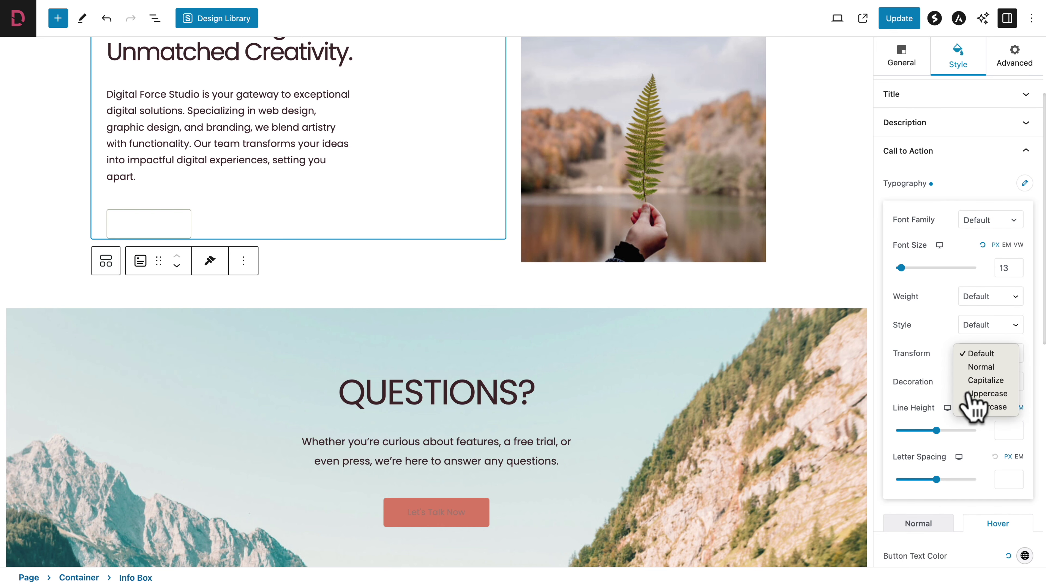
pyautogui.click(975, 396)
pyautogui.click(985, 190)
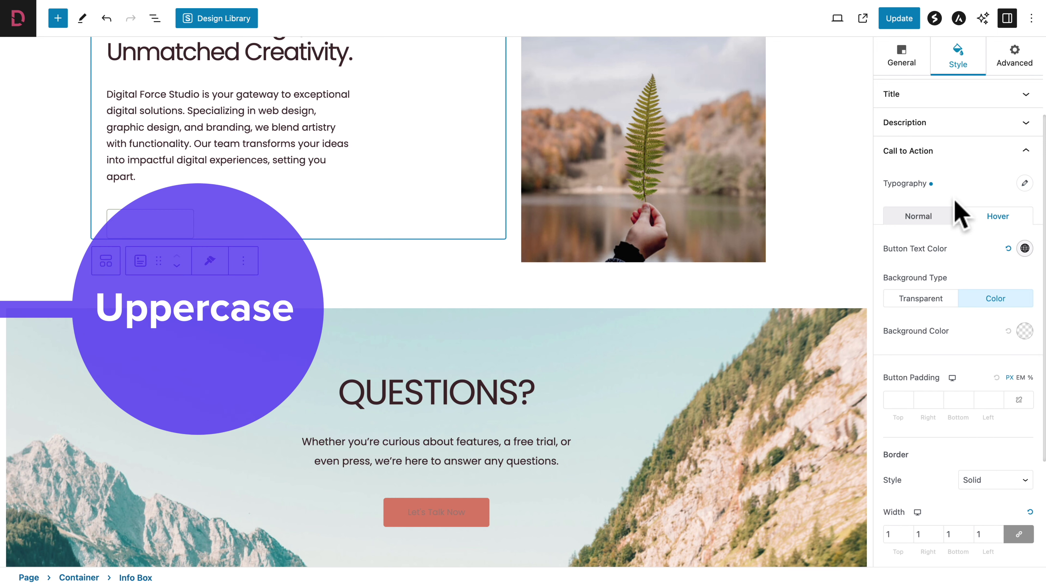
# Step: Give the About Us button's normal state a Color background using the pink Theme Color 5
pyautogui.click(913, 216)
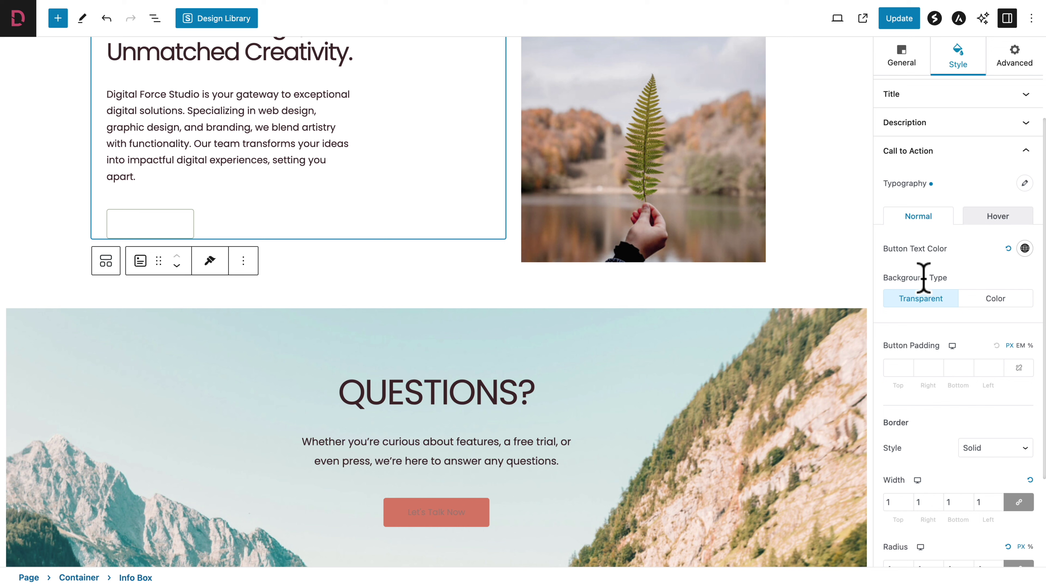
pyautogui.click(996, 299)
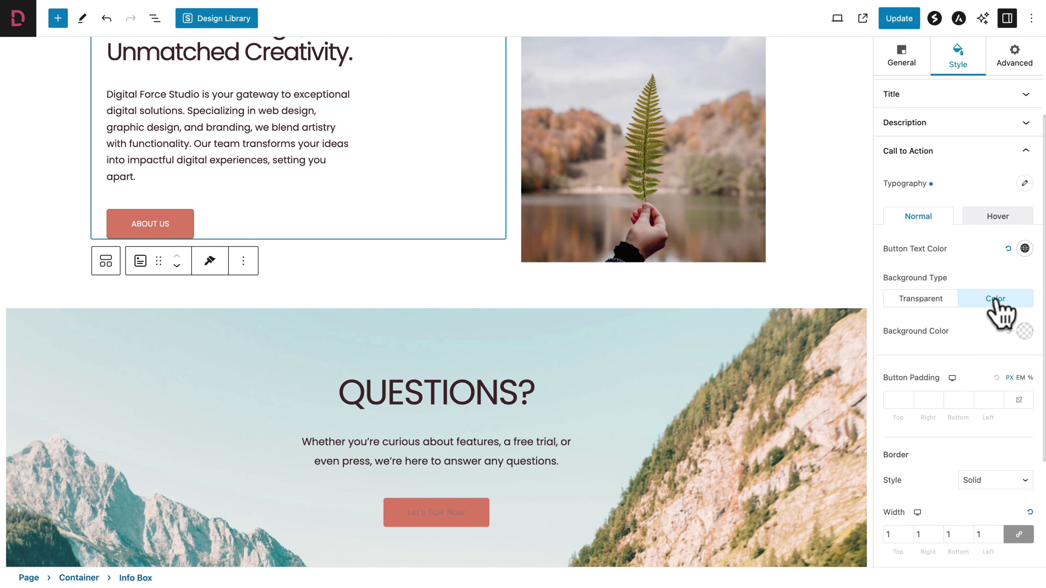
pyautogui.click(1024, 332)
pyautogui.click(1023, 254)
pyautogui.click(894, 250)
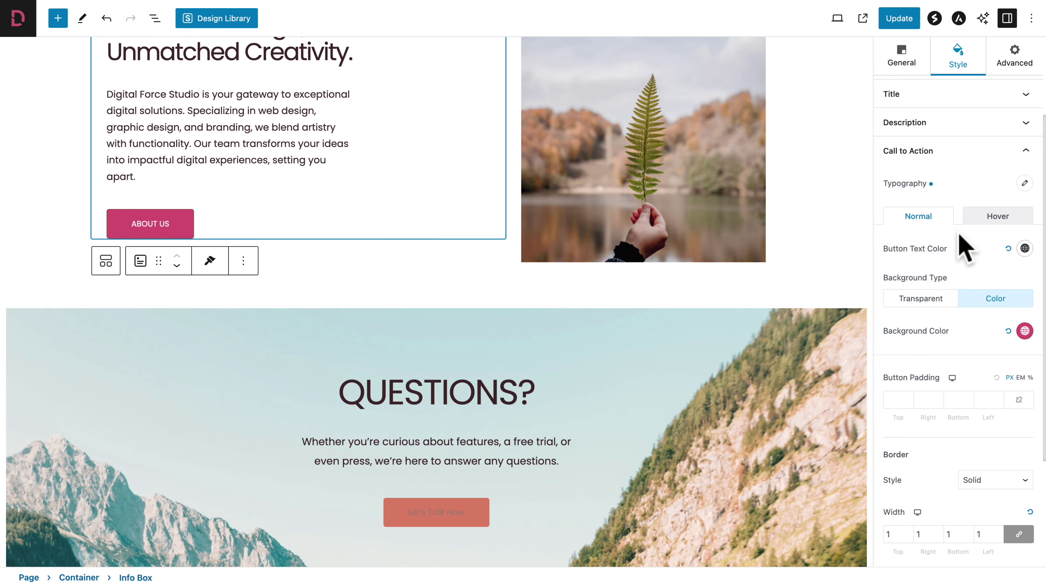
# Step: Set the About Us button's hover background color to the dark brown Theme Color 4
pyautogui.click(999, 218)
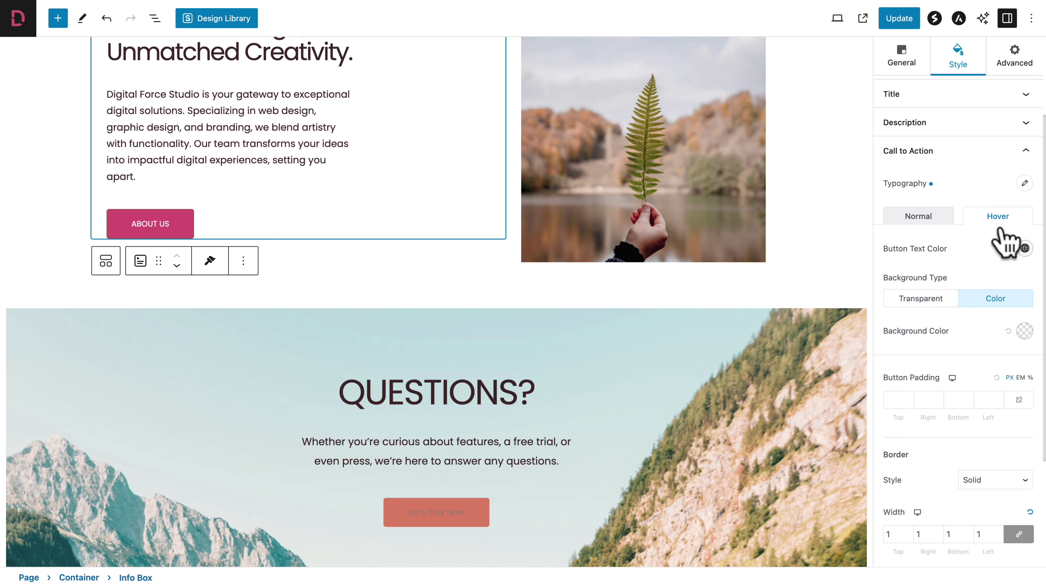
pyautogui.click(1024, 331)
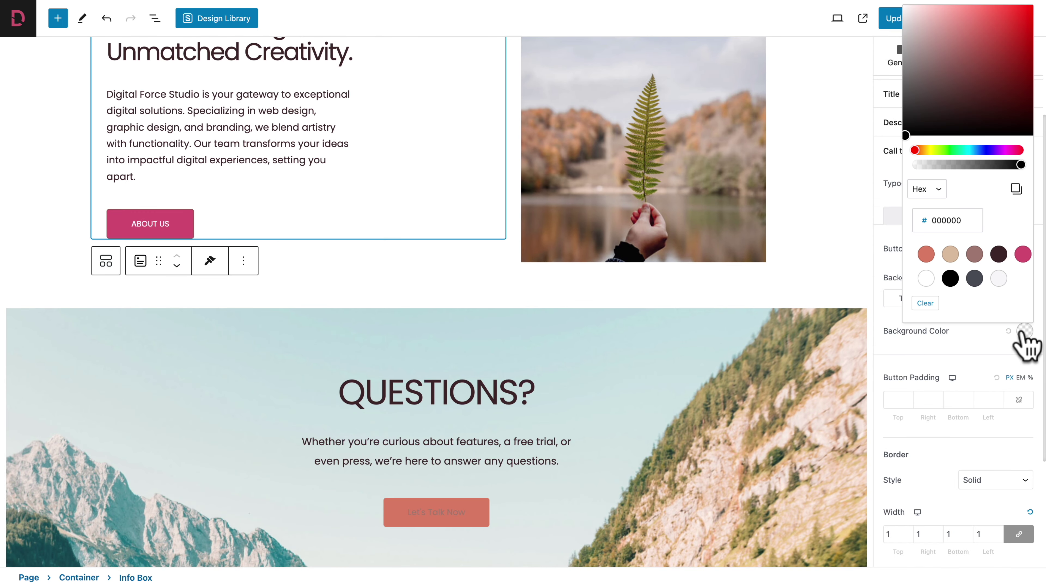
pyautogui.click(999, 261)
pyautogui.click(987, 336)
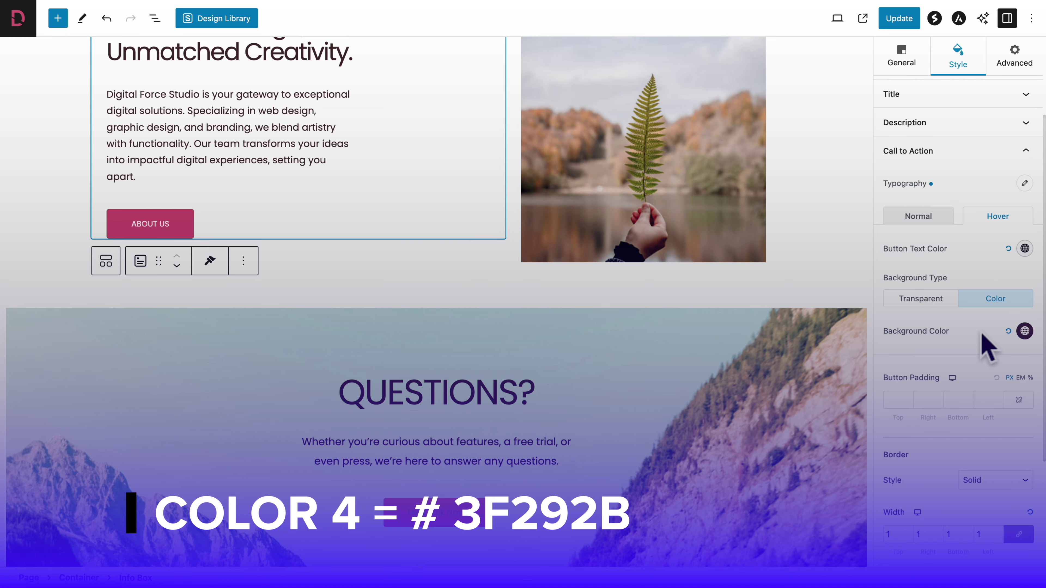
# Step: Give the About Us button a 30 px border radius and the pink Theme Color 5 as its normal border color
pyautogui.scroll(-4, 976, 403)
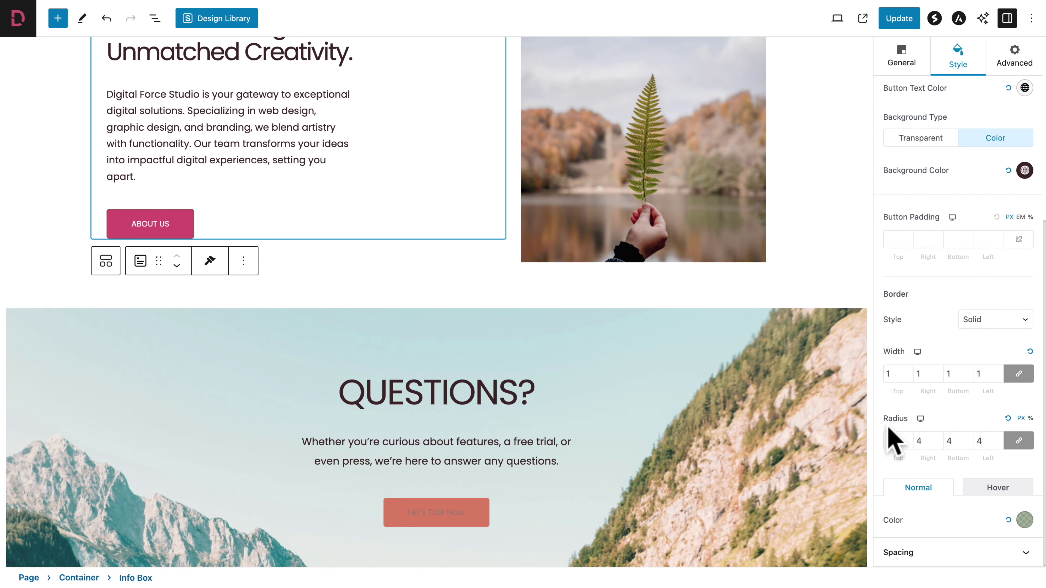
pyautogui.write('30')
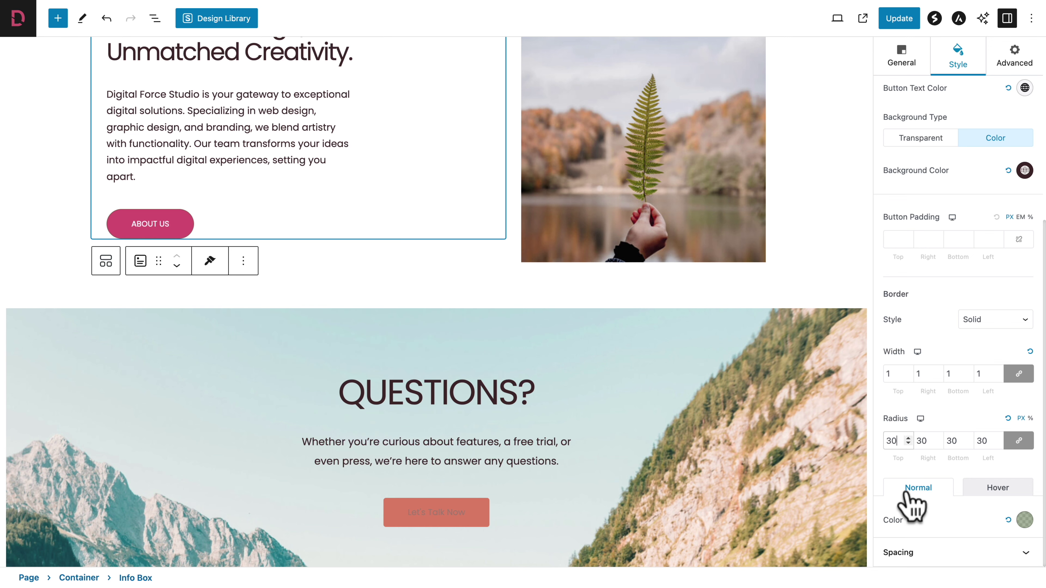
pyautogui.click(1023, 520)
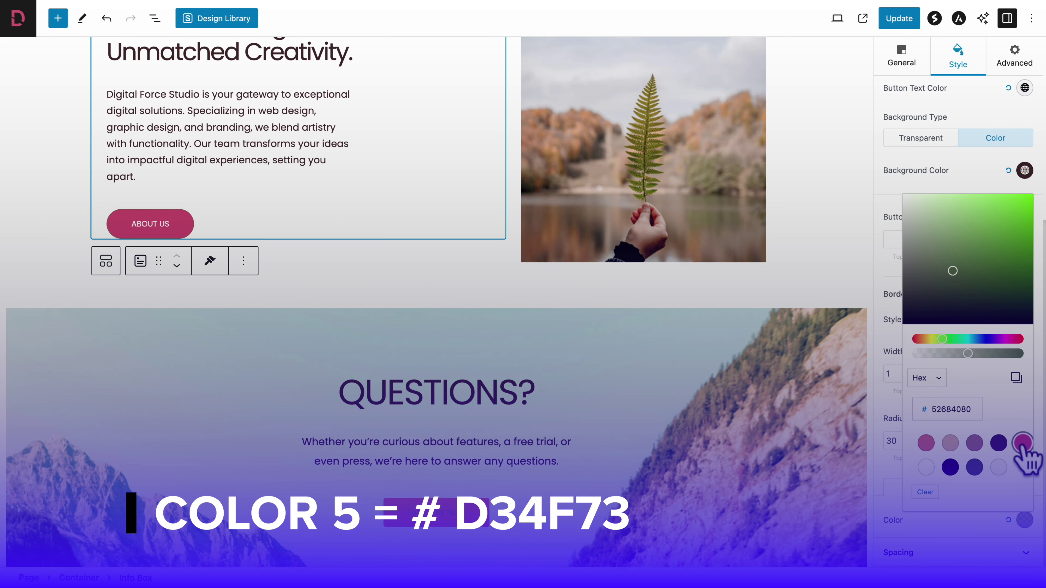
pyautogui.click(1023, 443)
pyautogui.click(890, 485)
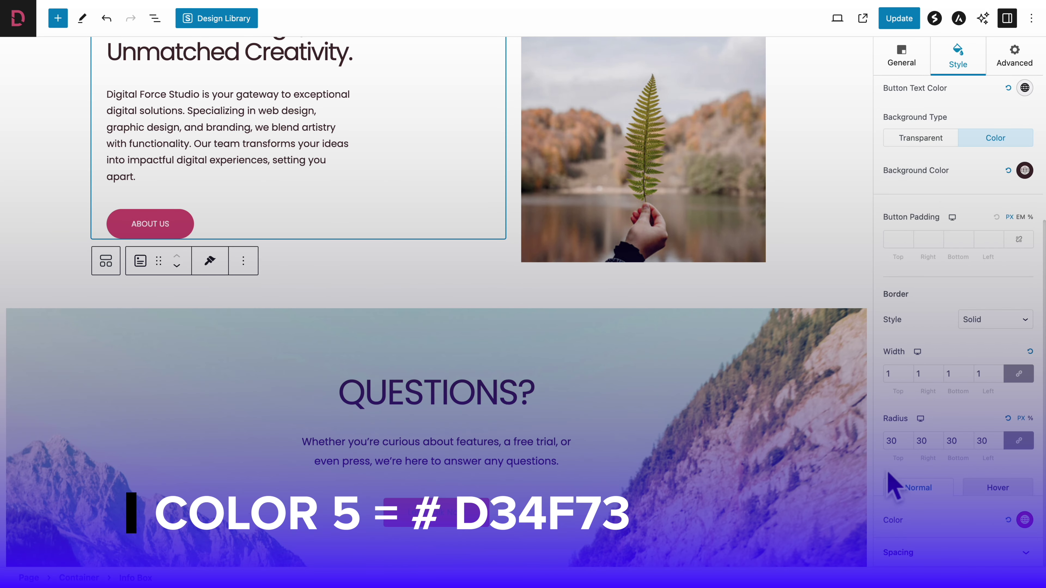
# Step: Set the About Us button's hover border color to the dark brown Theme Color 4
pyautogui.click(1025, 520)
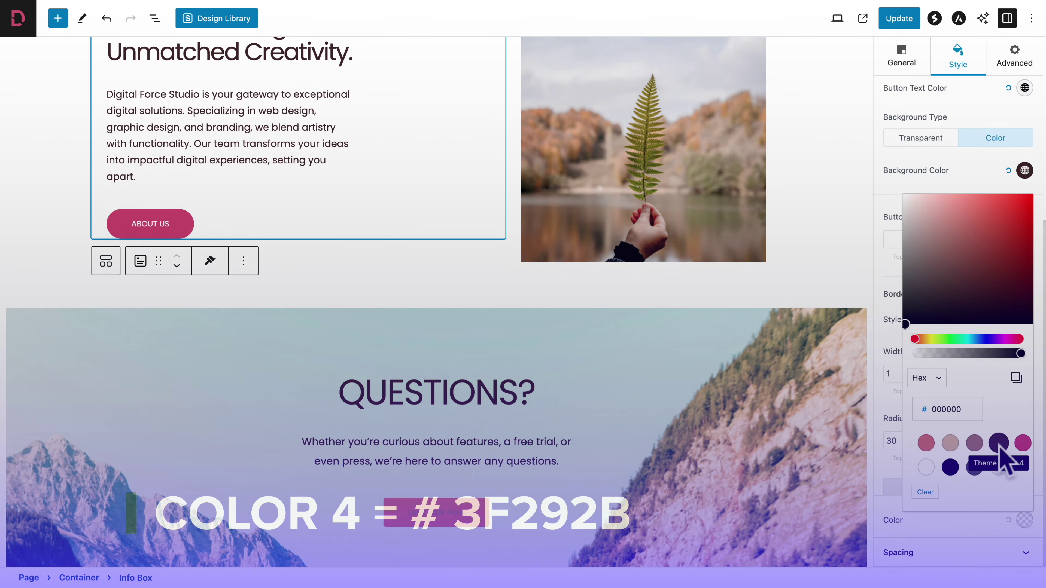
pyautogui.click(998, 443)
pyautogui.click(978, 520)
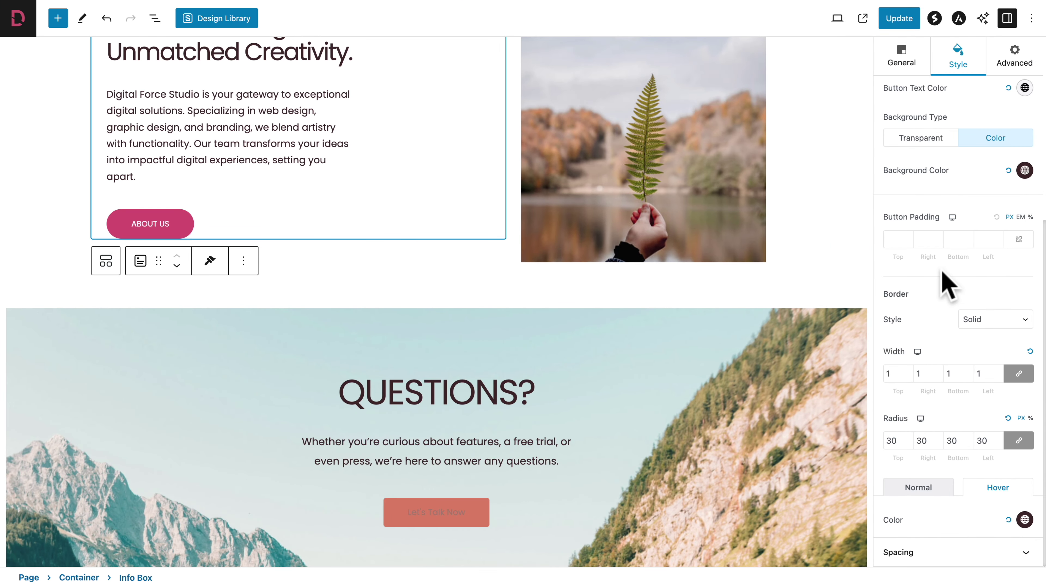
# Step: Enable an icon on the About Us button and insert Chevron Right from the icon library
pyautogui.scroll(7, 947, 284)
pyautogui.click(903, 153)
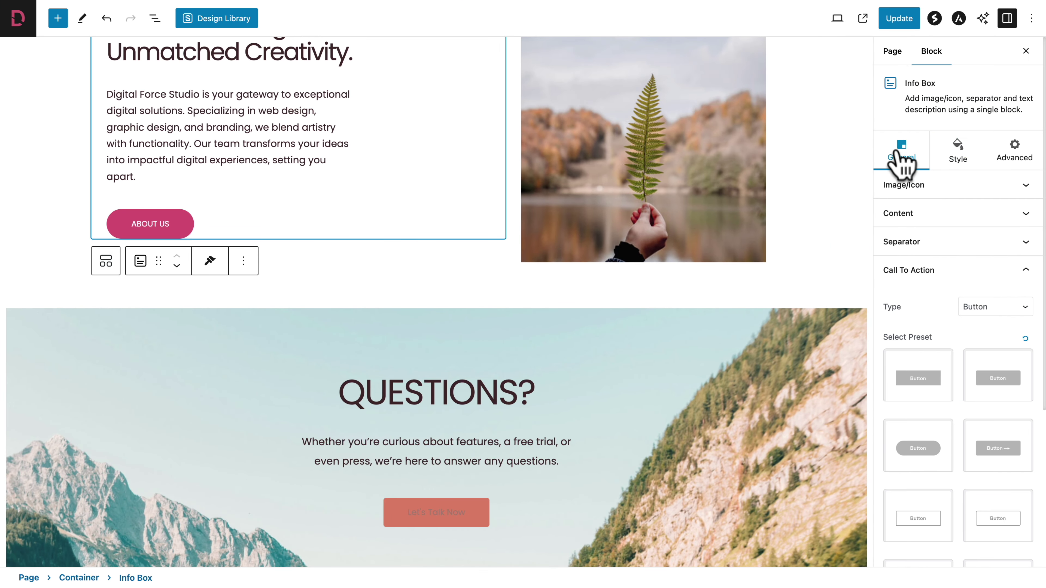
pyautogui.scroll(-5, 916, 280)
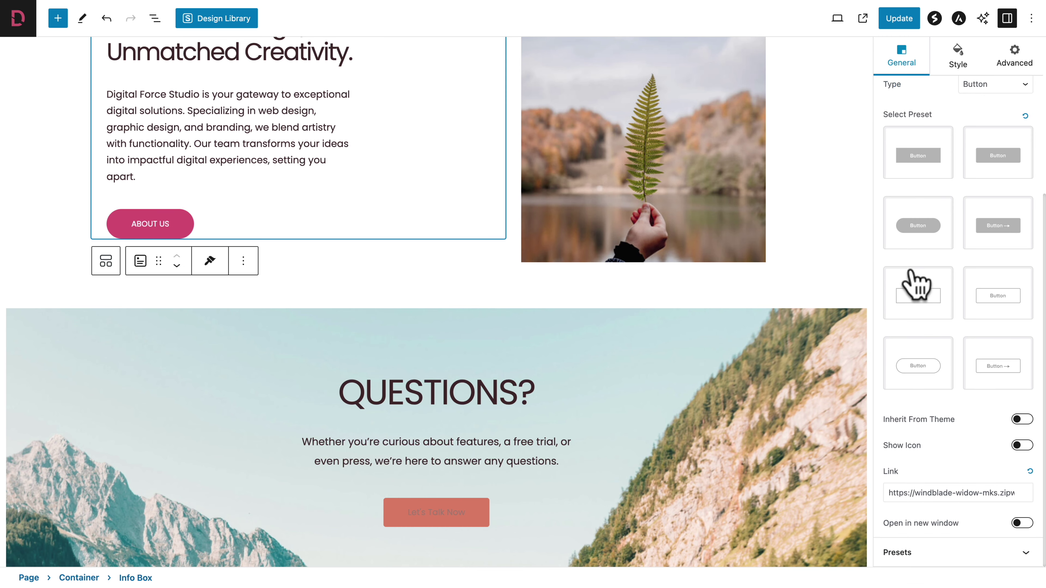
pyautogui.click(1022, 445)
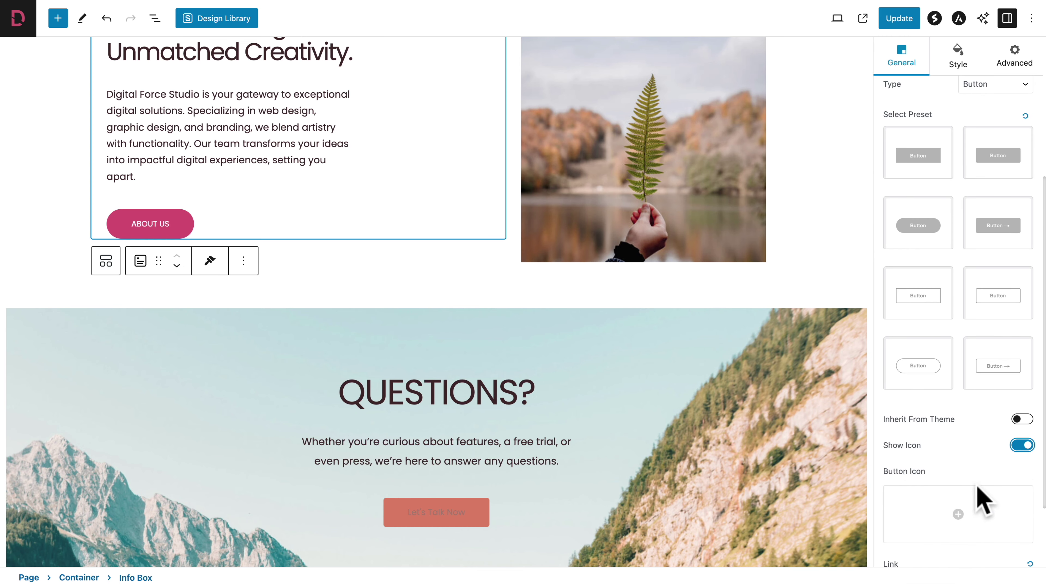
pyautogui.click(960, 515)
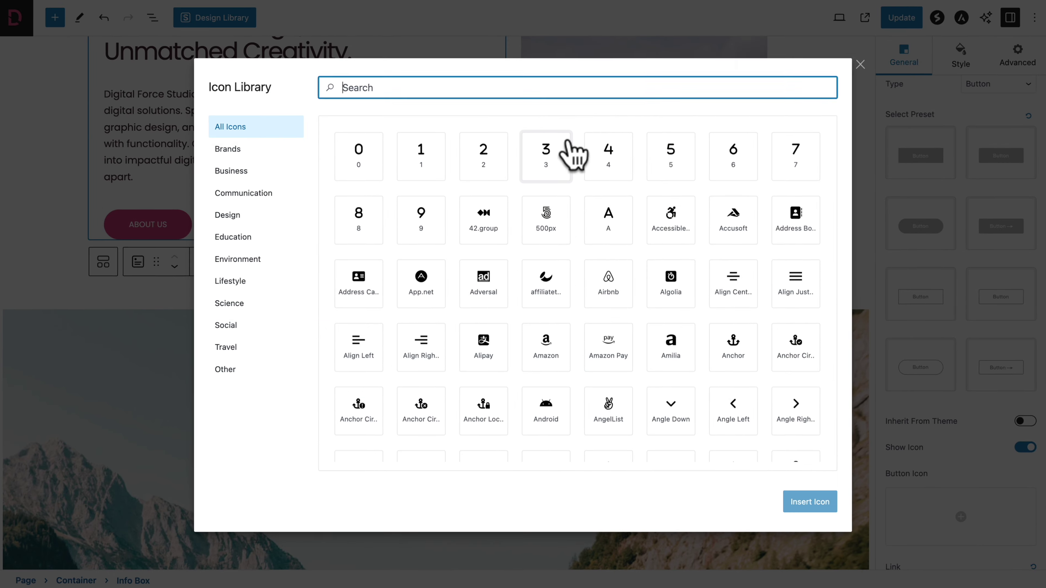
pyautogui.write('chevron')
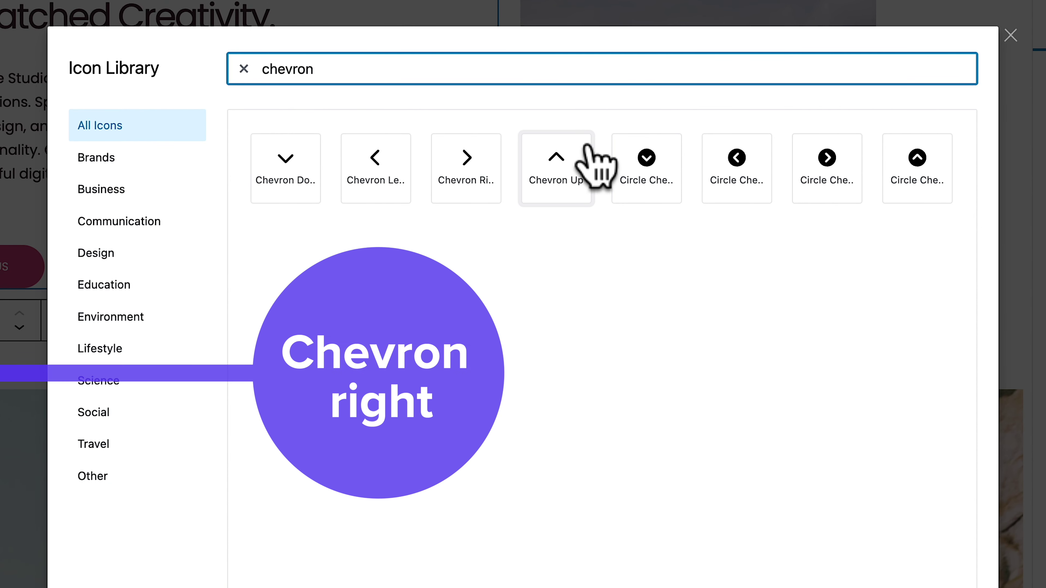
pyautogui.write(' right')
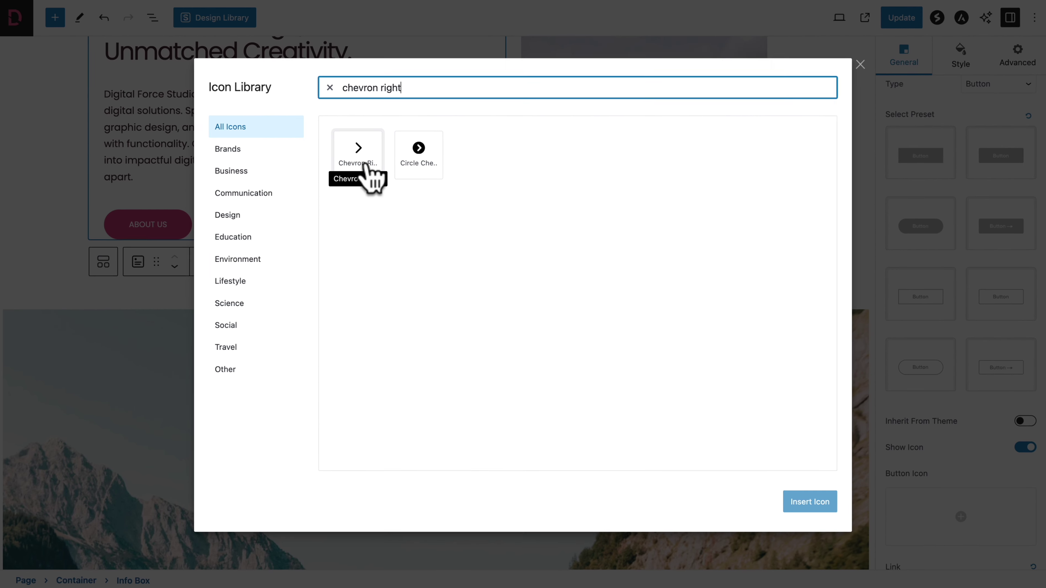
pyautogui.click(358, 158)
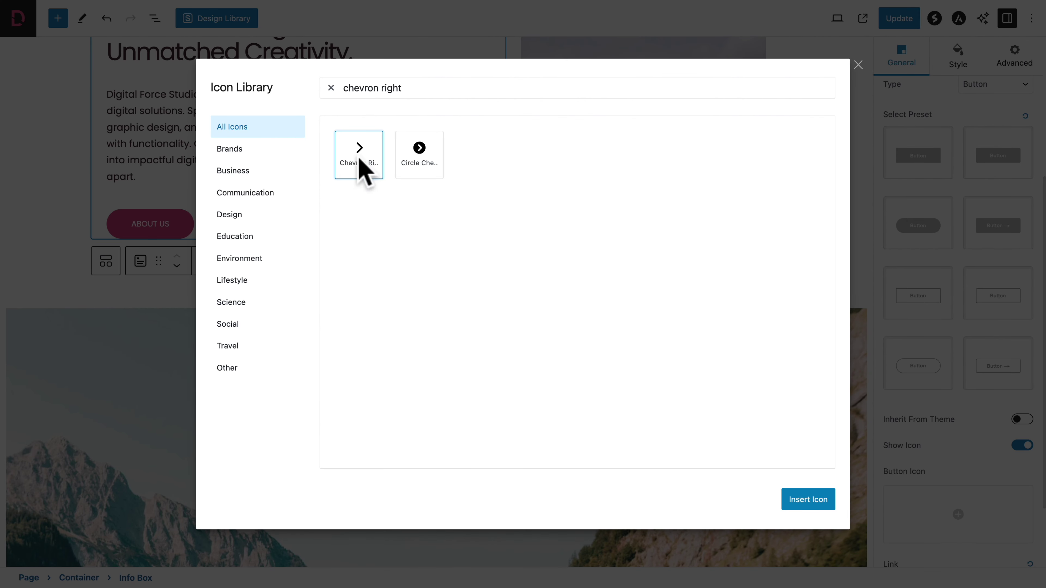
pyautogui.click(789, 494)
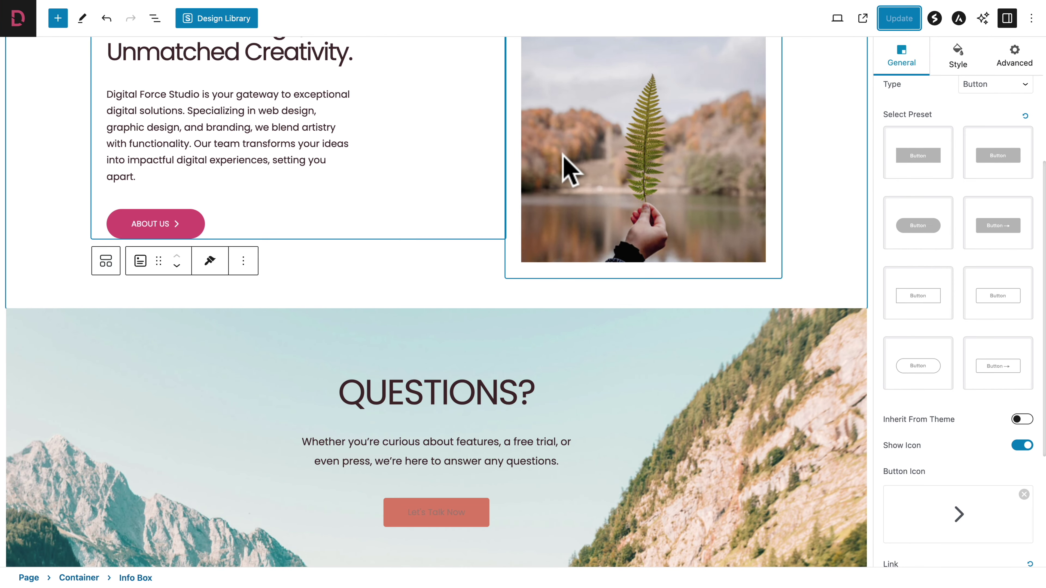
# Step: Replace the About section's leaf image with img-ver-01.webp from the media library and update the page
pyautogui.scroll(3, 566, 169)
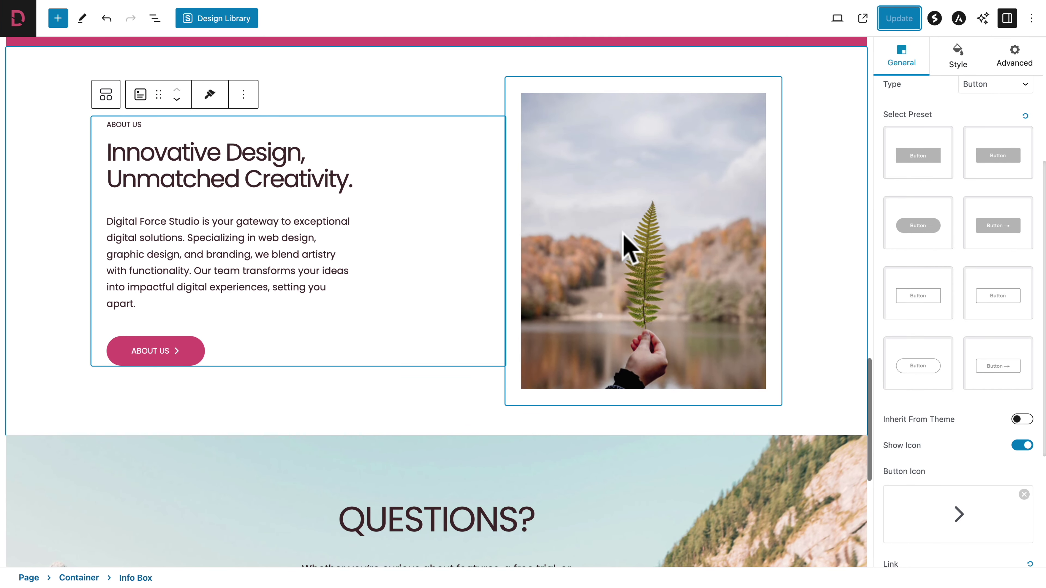
pyautogui.click(623, 232)
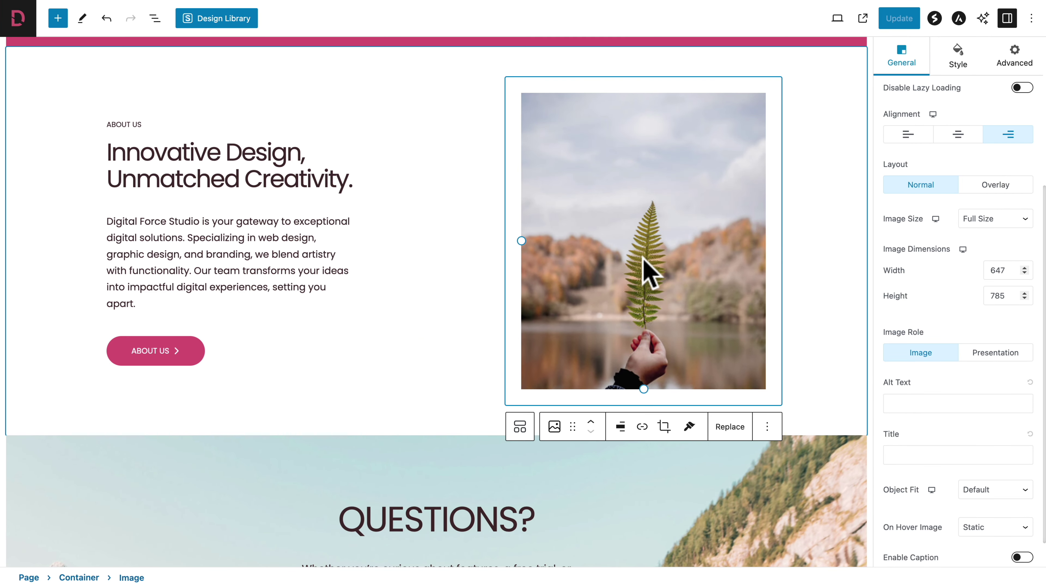
pyautogui.click(728, 427)
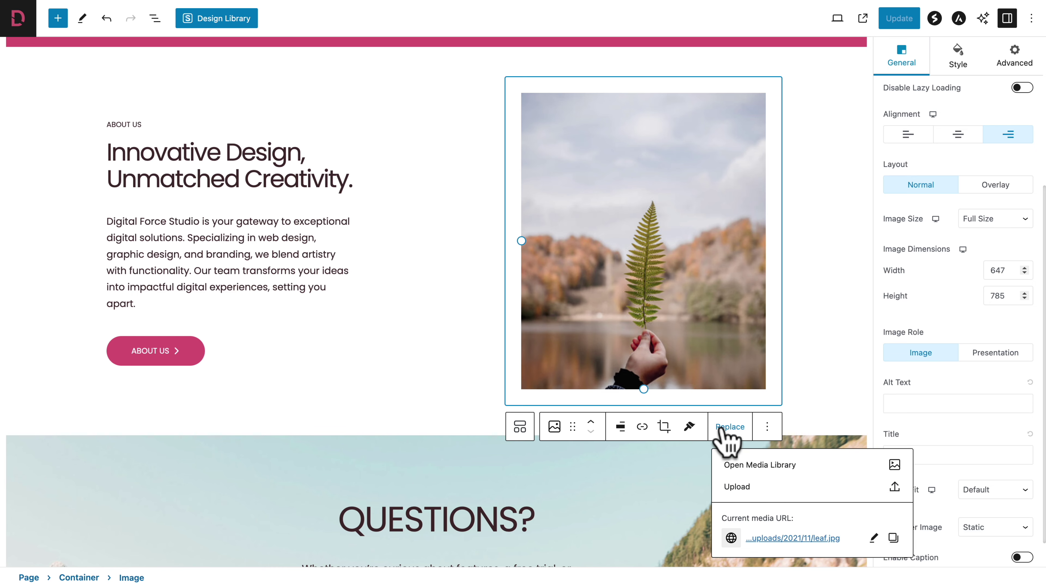
pyautogui.click(735, 465)
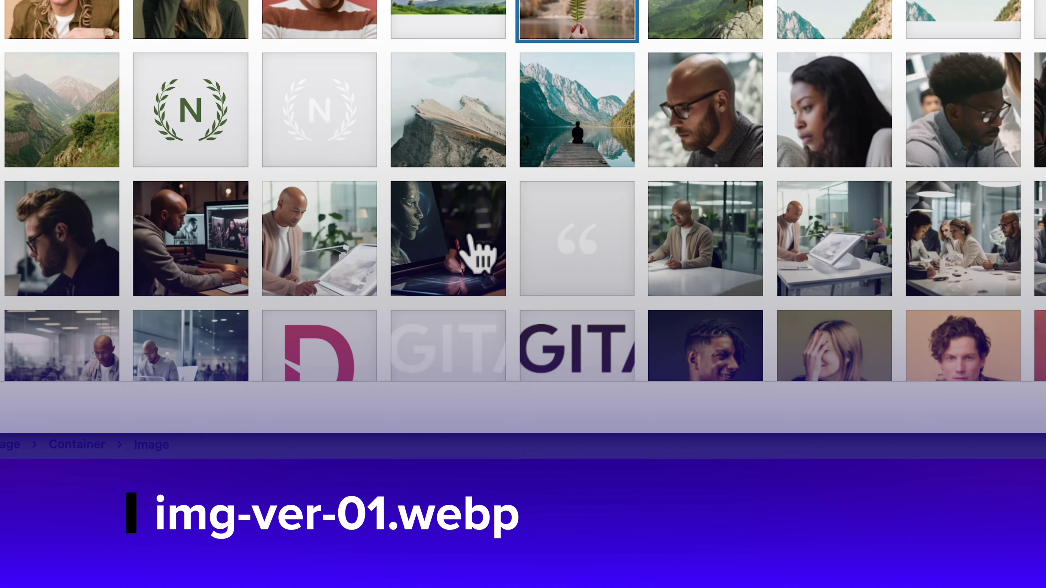
pyautogui.click(360, 441)
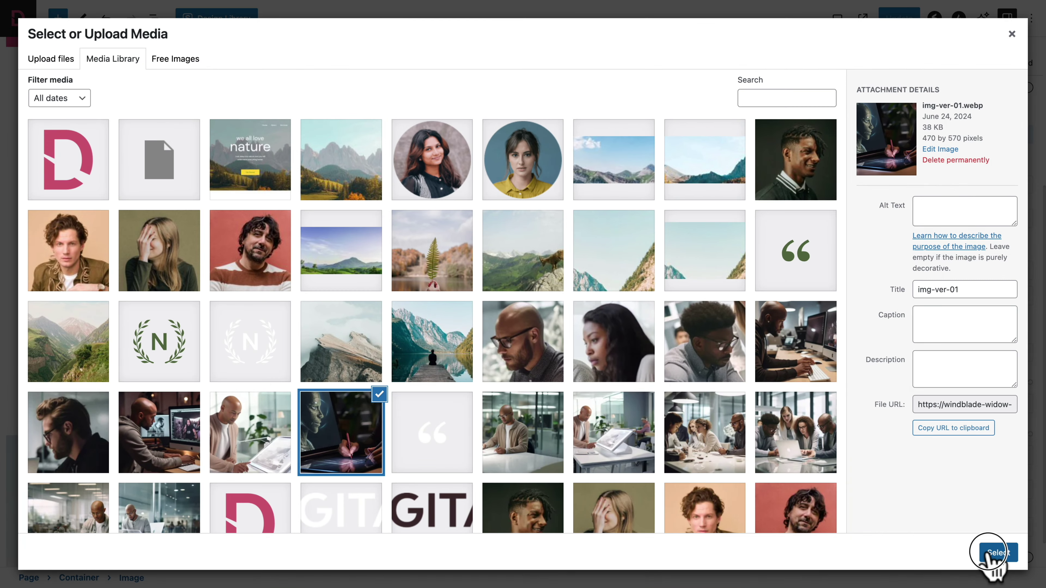
pyautogui.click(997, 556)
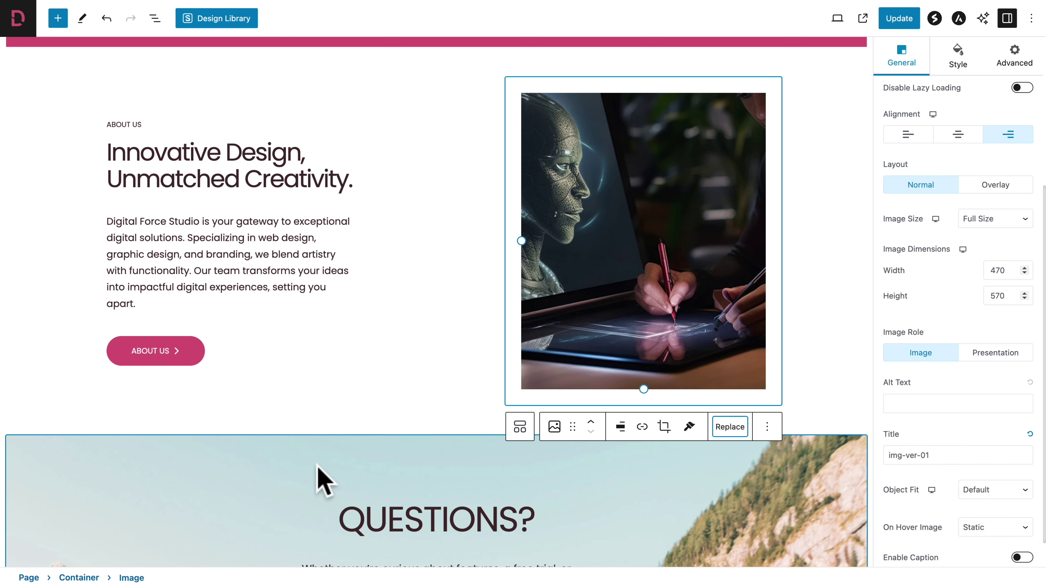
pyautogui.click(901, 20)
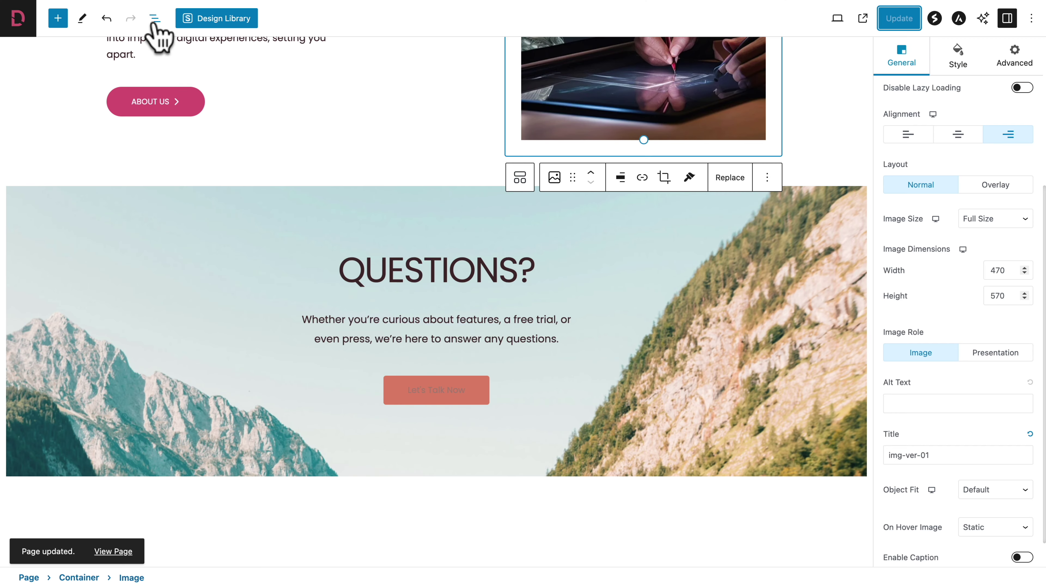
# Step: Select the Call To Action Banner Container and switch its minimum height unit to VH
pyautogui.click(154, 18)
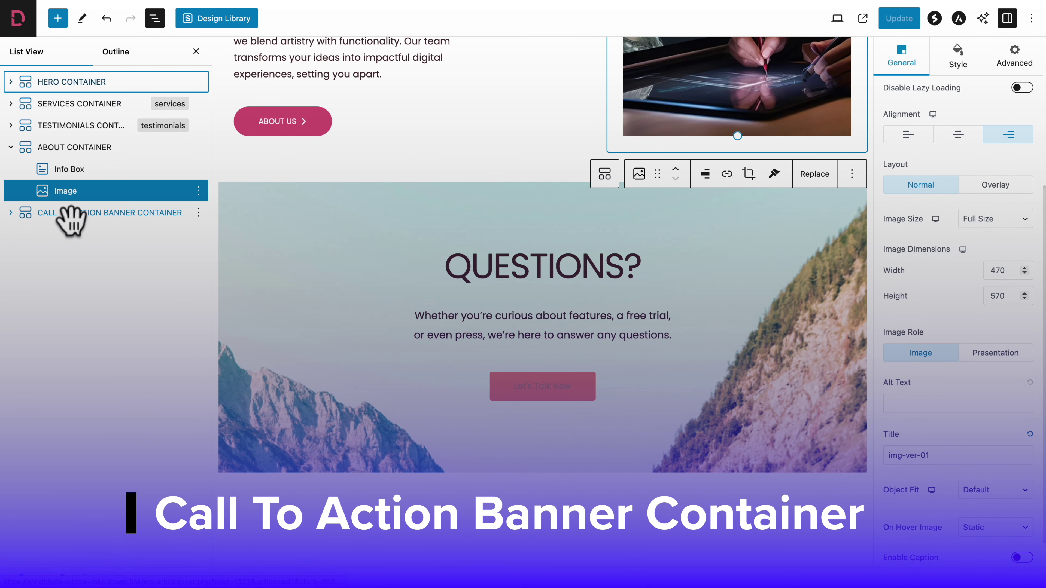
pyautogui.click(72, 214)
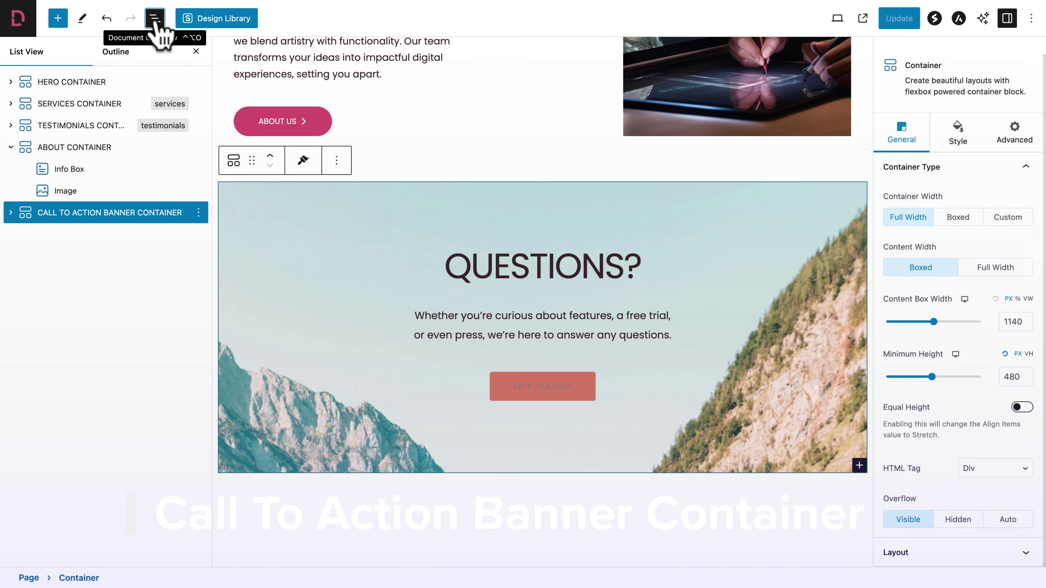
pyautogui.click(155, 18)
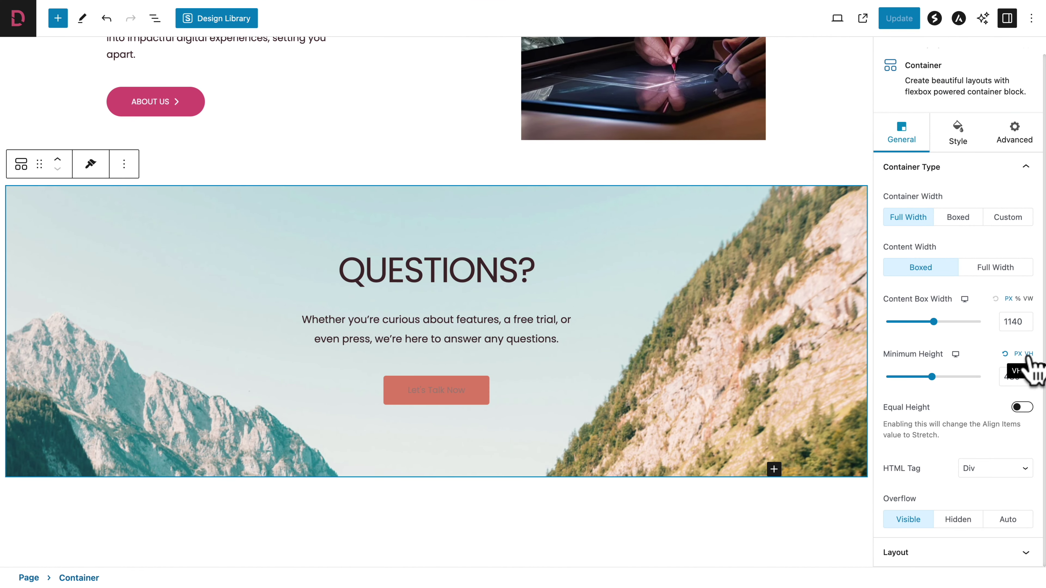
pyautogui.click(879, 358)
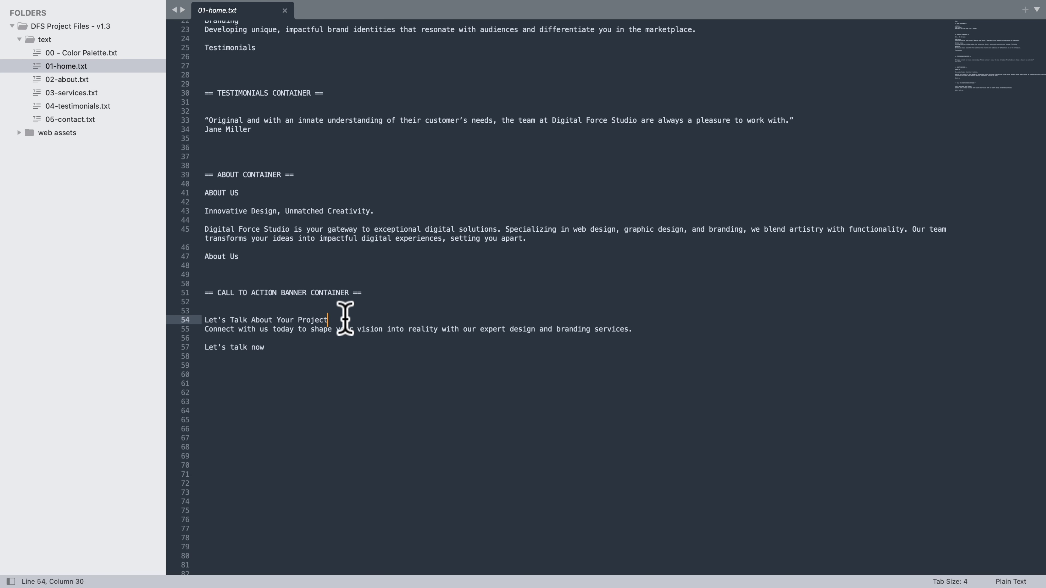
# Step: Replace the banner's QUESTIONS? heading with "Let's Talk About Your Project" from 01-home.txt
pyautogui.hotkey('ctrl', 'Right')
pyautogui.doubleClick(369, 219)
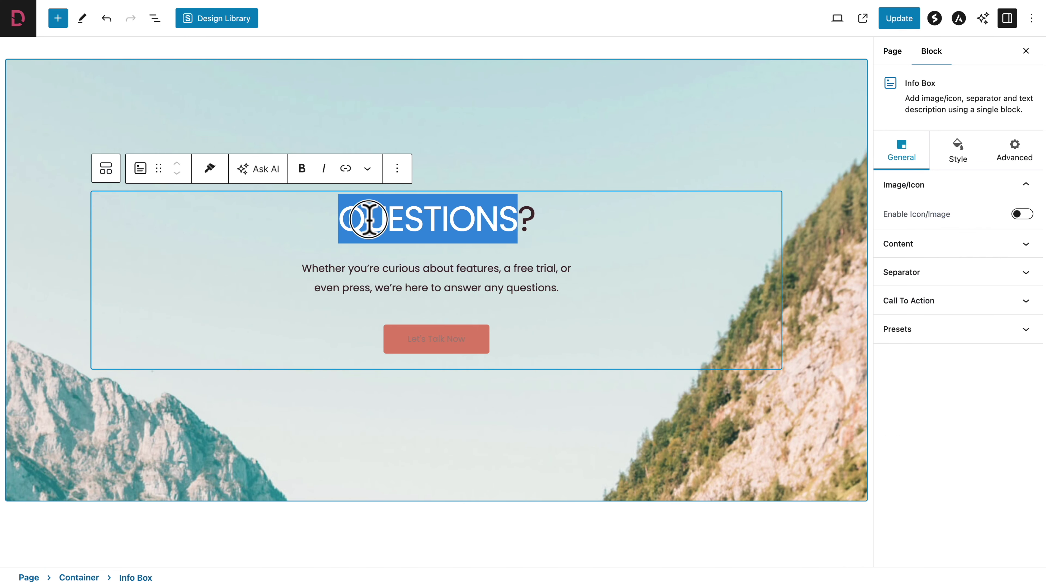
pyautogui.write("Let's Talk About Your Project")
# Step: Replace the banner's description with "Connect with us today to shape your vision into reality with our expert design and branding services." from 01-home.txt
pyautogui.hotkey('ctrl', 'Left')
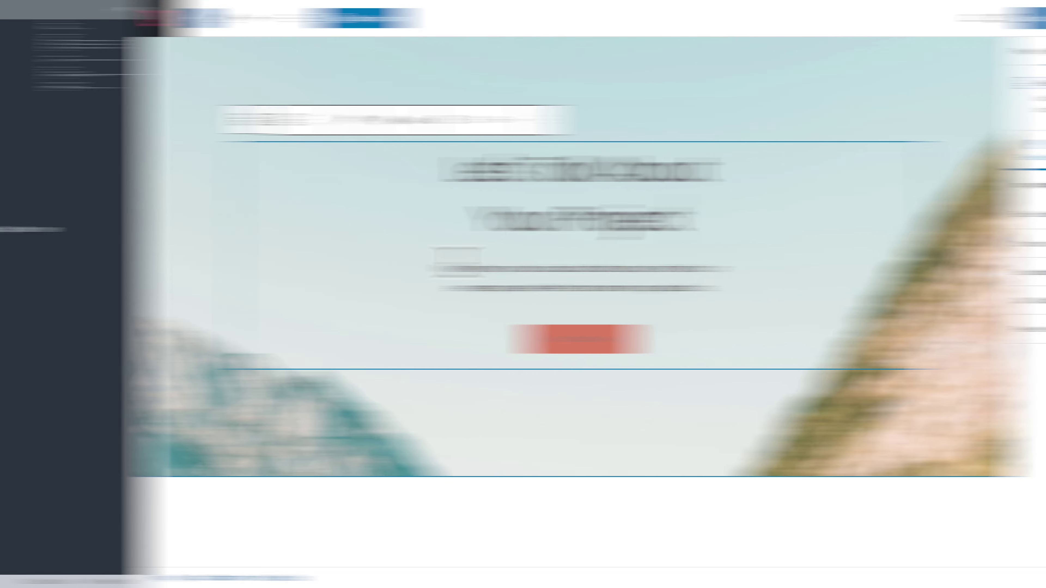
pyautogui.click(204, 329)
pyautogui.hotkey('shift', 'End')
pyautogui.hotkey('ctrl', 'c')
pyautogui.hotkey('ctrl', 'Right')
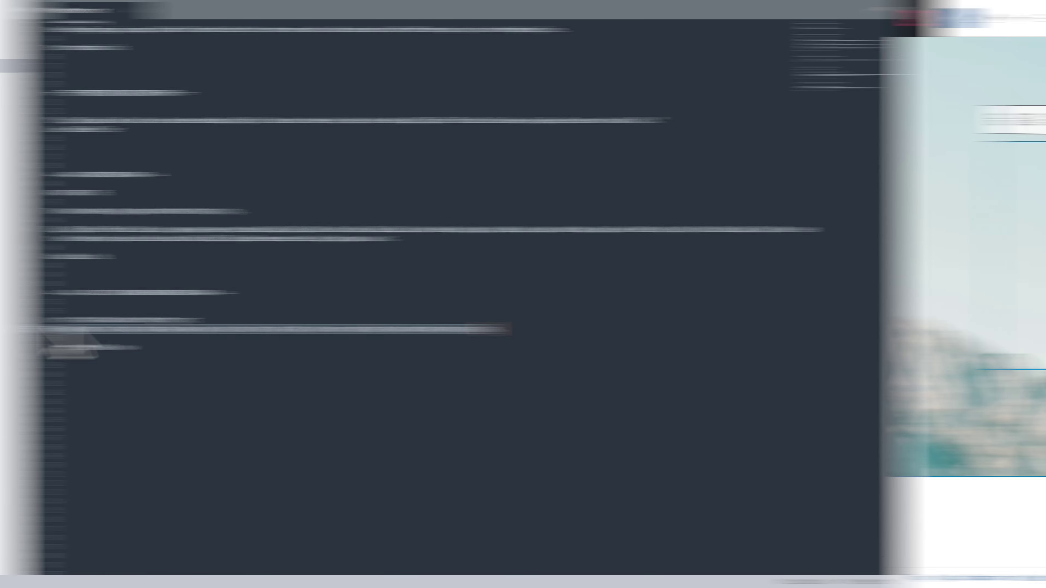
pyautogui.tripleClick(321, 268)
pyautogui.hotkey('ctrl', 'v')
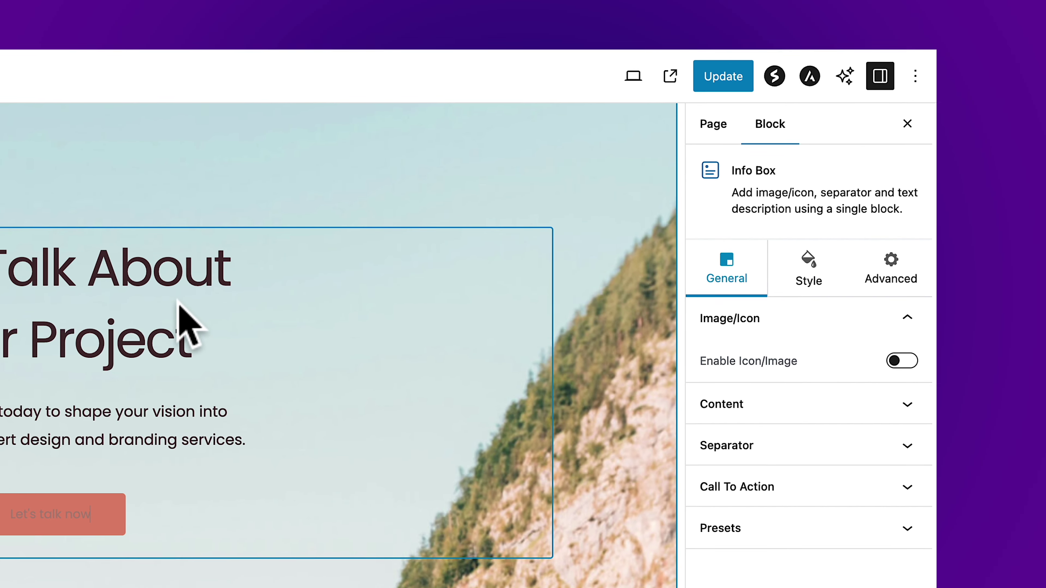
# Step: Set the banner info box's right and left padding to 12% each
pyautogui.click(808, 272)
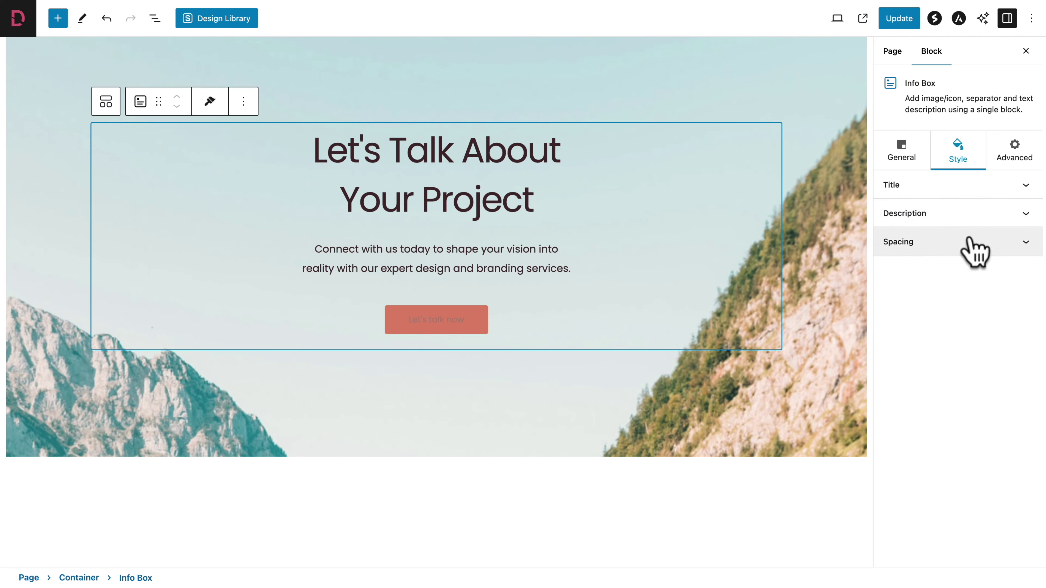
pyautogui.click(972, 243)
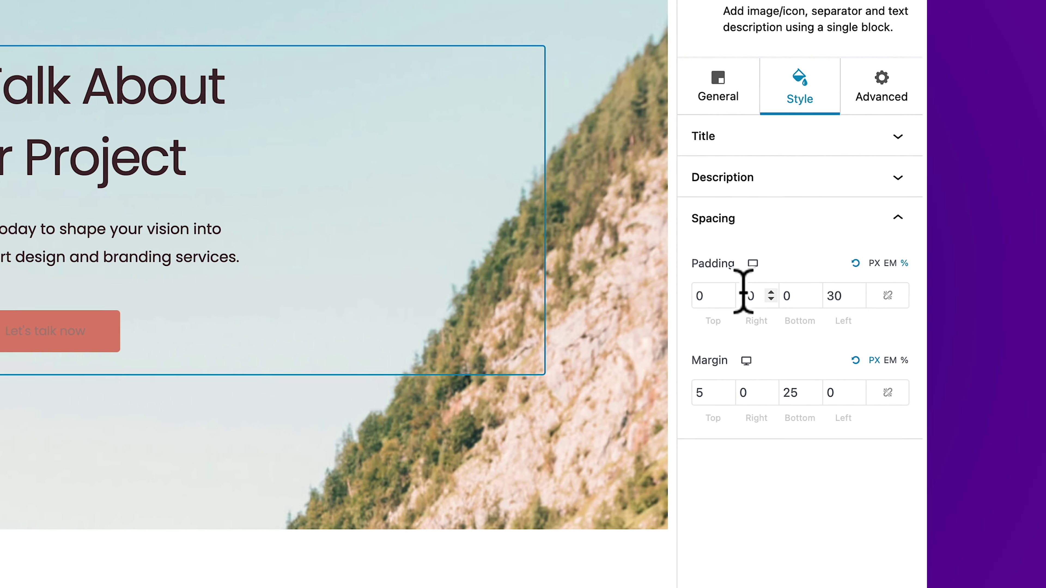
pyautogui.doubleClick(744, 295)
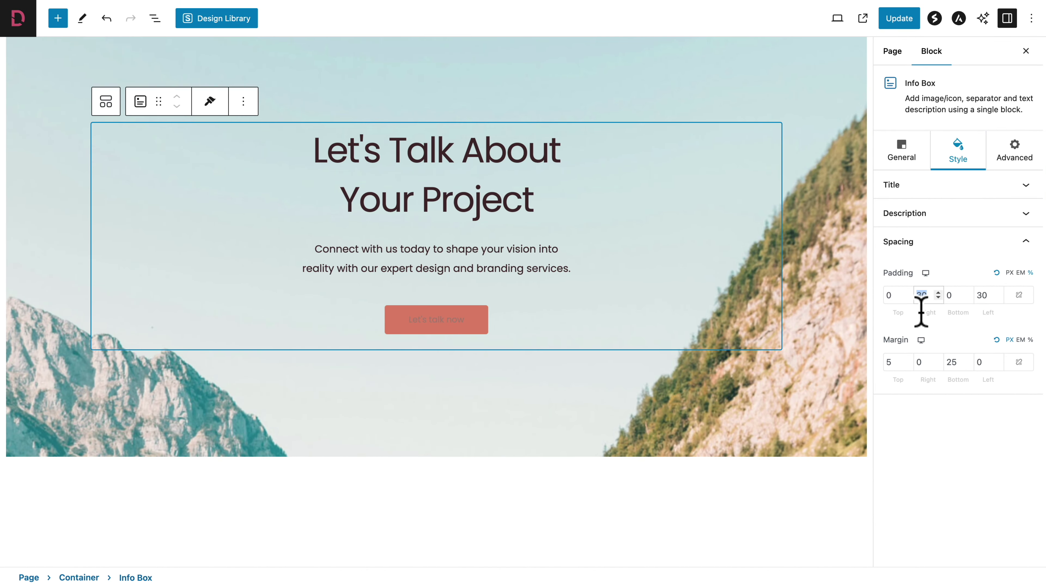
pyautogui.write('12')
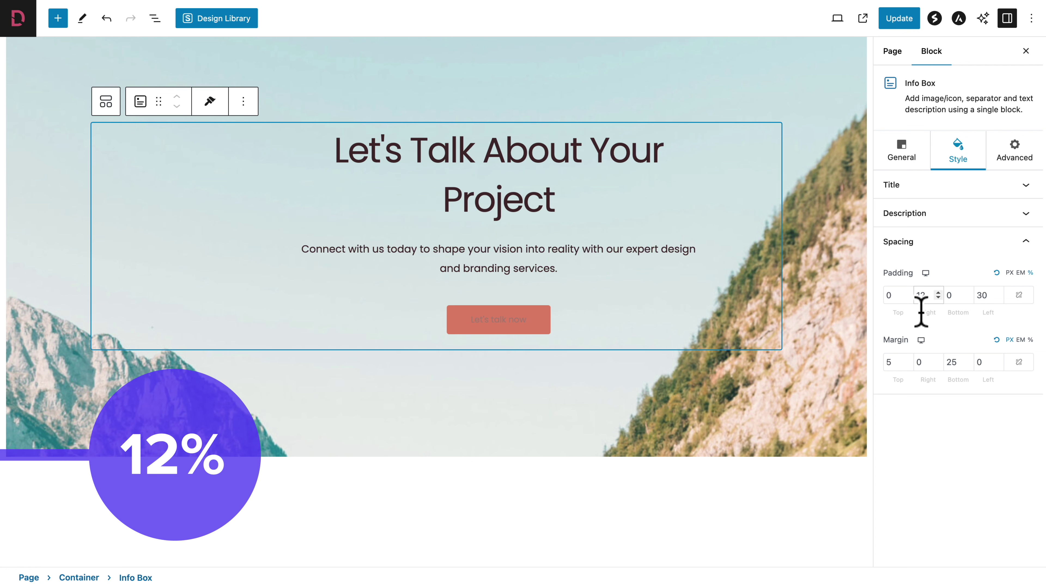
pyautogui.doubleClick(983, 295)
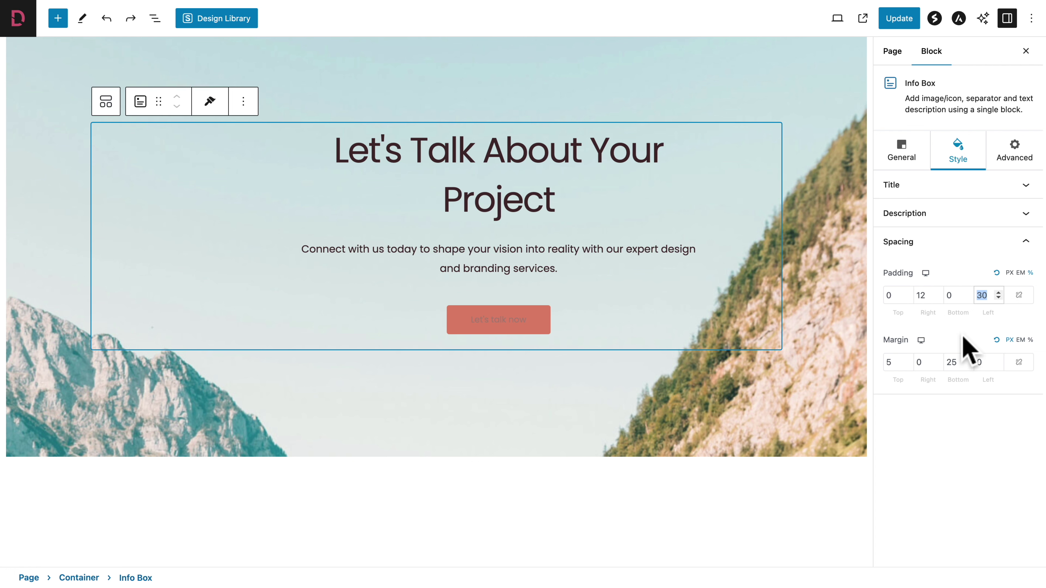
pyautogui.write('12')
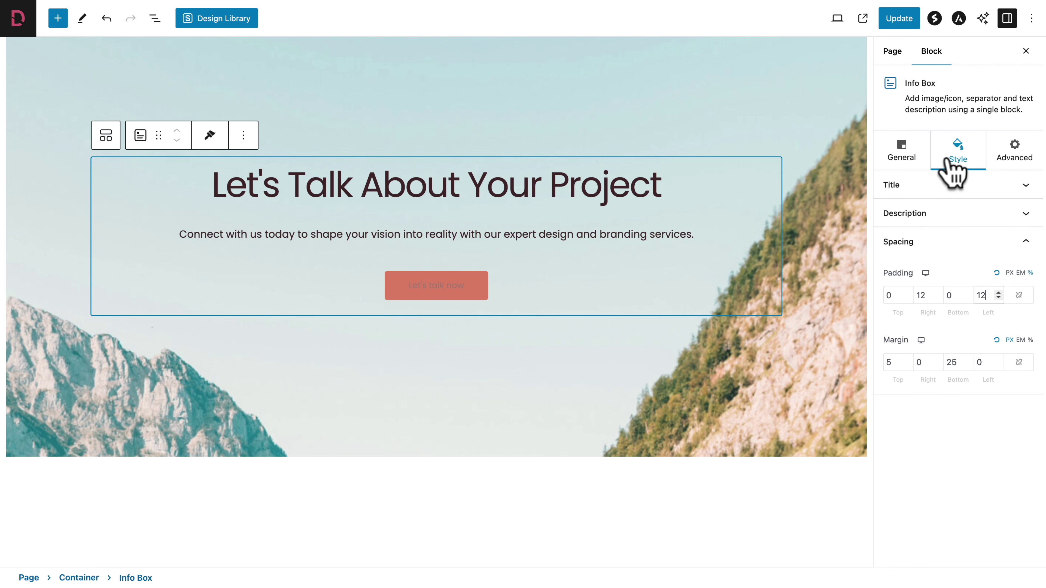
# Step: Set the banner info box's title color to theme Color 6, FFFFFF
pyautogui.click(902, 186)
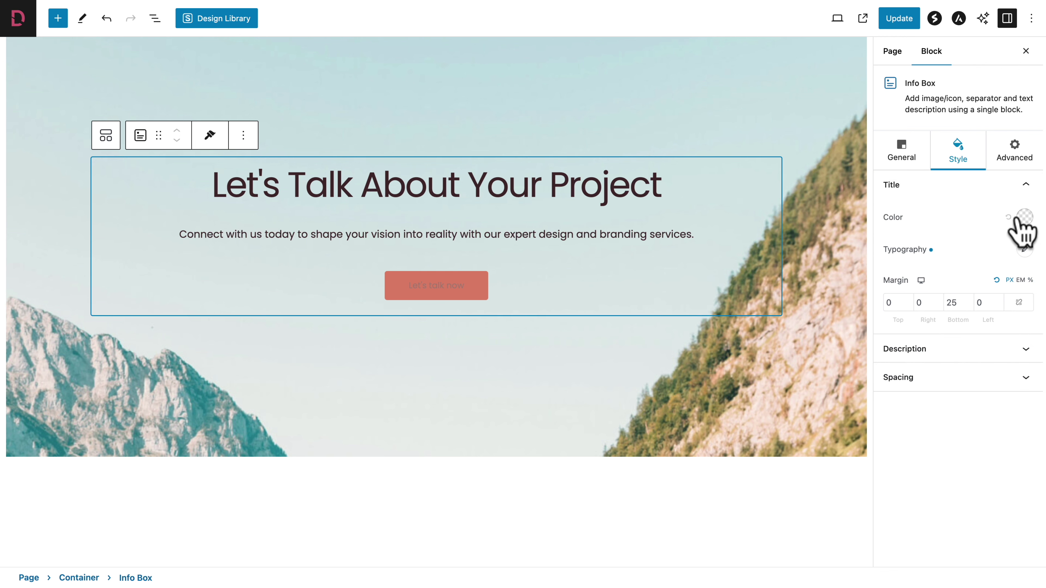
pyautogui.click(1025, 218)
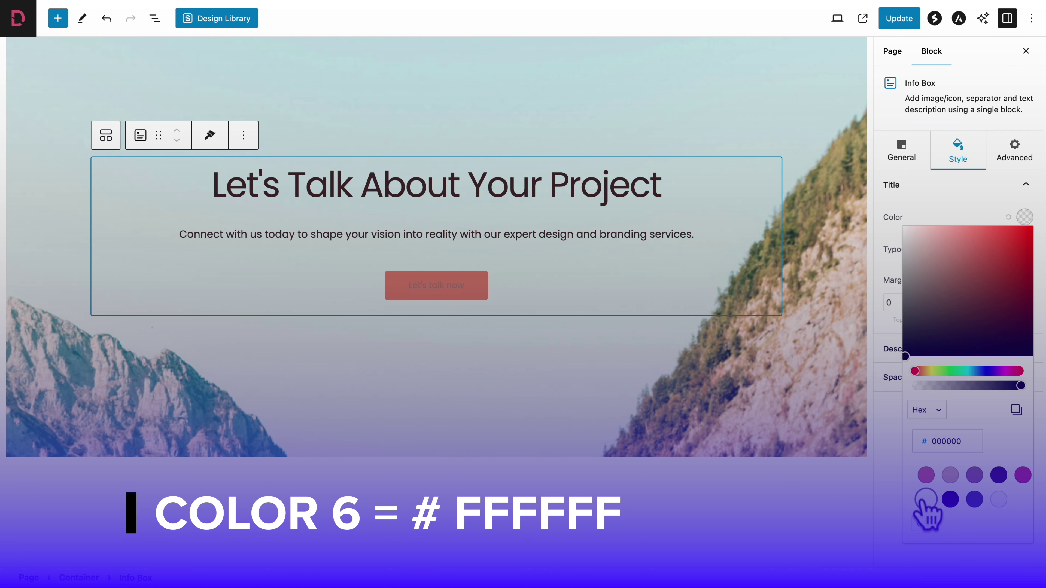
pyautogui.click(926, 500)
pyautogui.click(947, 223)
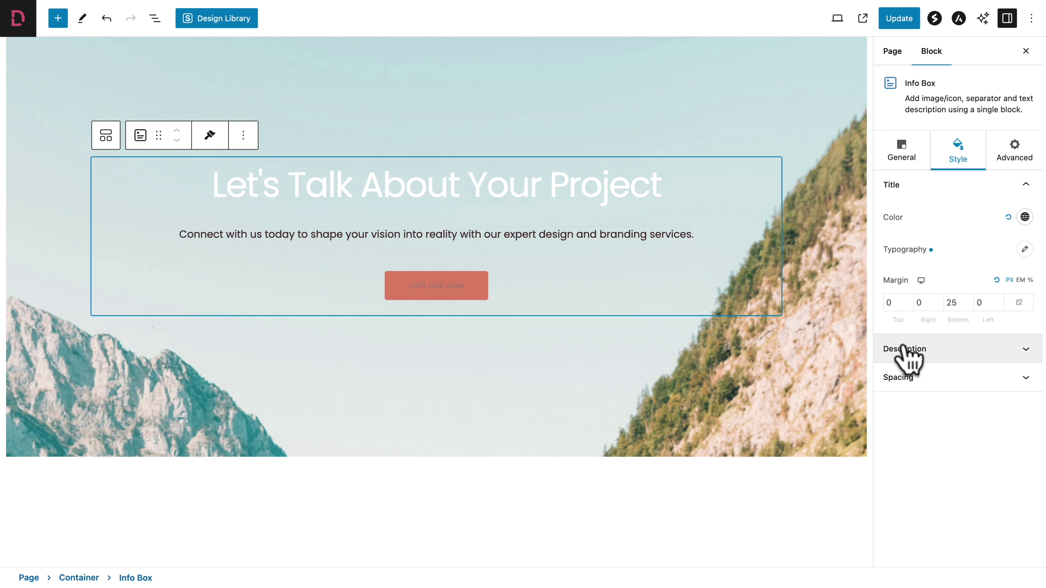
# Step: Set the banner info box's description color to theme Color 6, FFFFFF
pyautogui.click(899, 354)
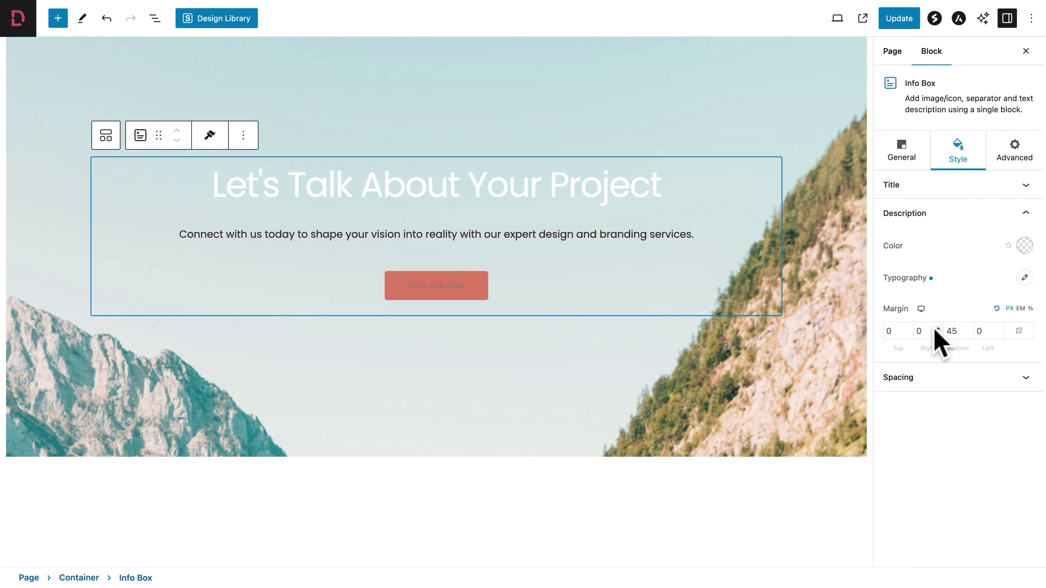
pyautogui.click(1025, 245)
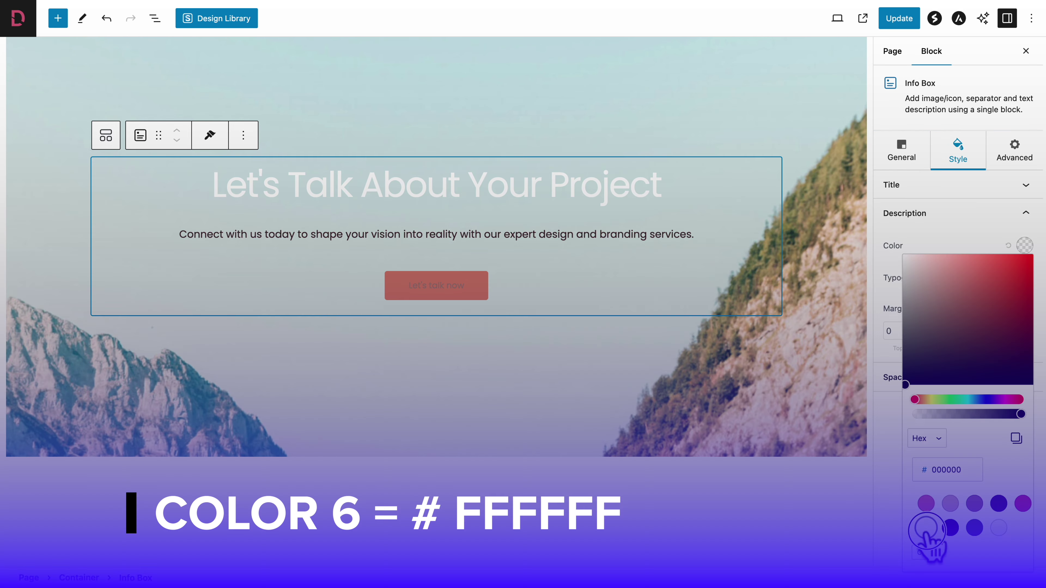
pyautogui.click(926, 528)
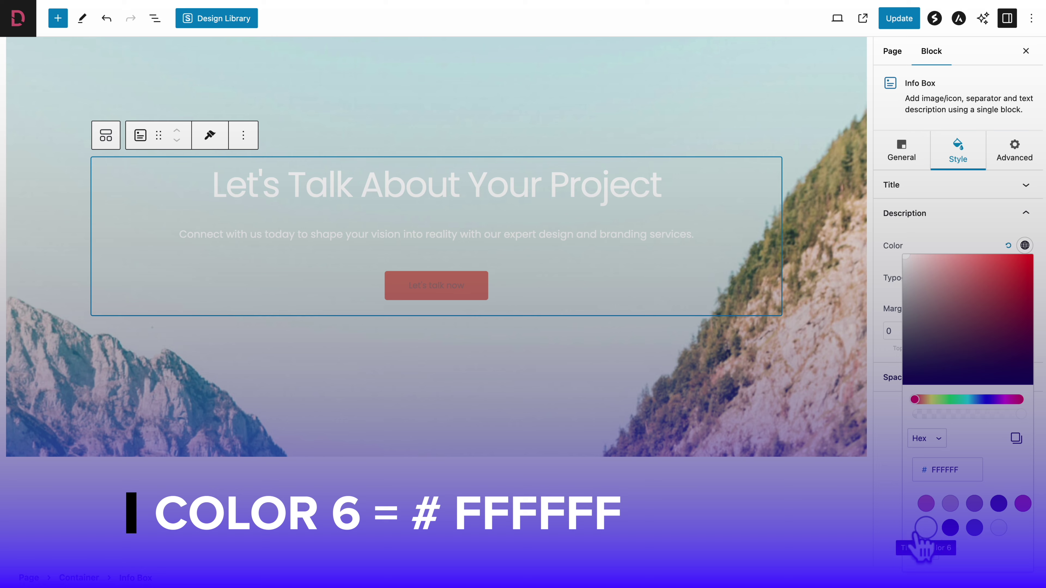
pyautogui.click(891, 516)
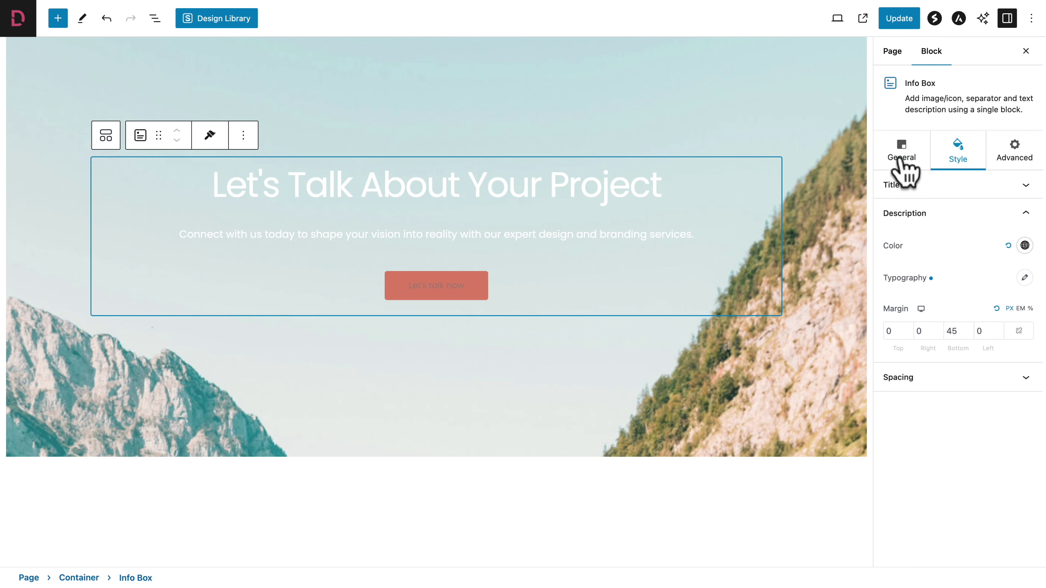
# Step: Disable Inherit From Theme for the banner's call-to-action button and update the page
pyautogui.click(902, 156)
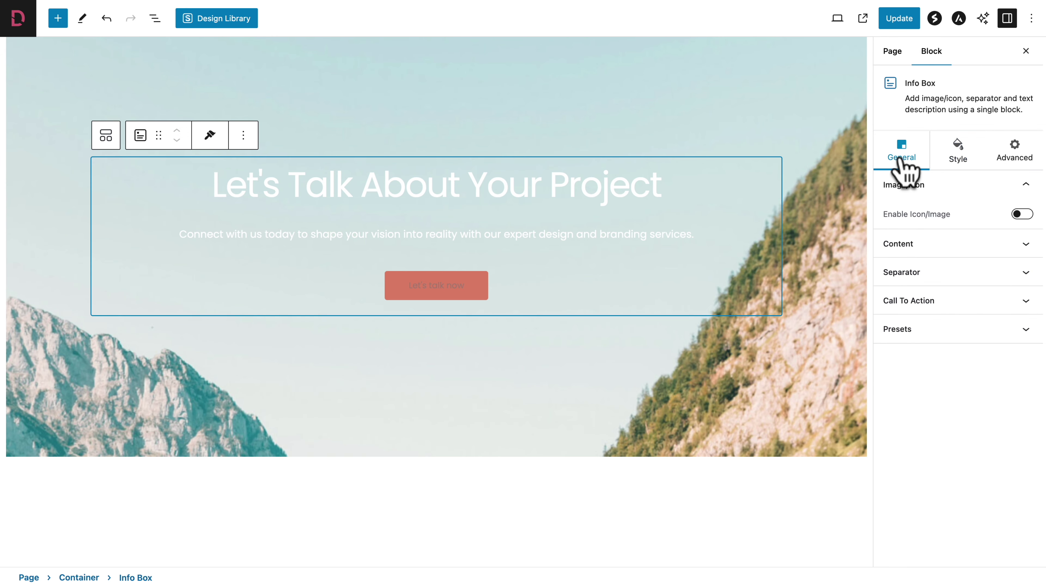
pyautogui.click(900, 303)
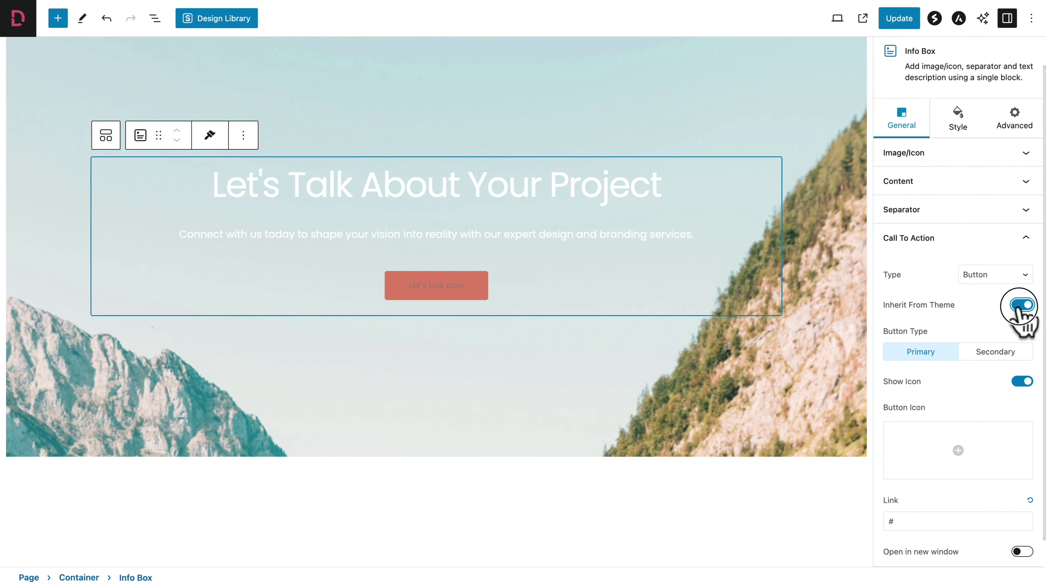
pyautogui.click(891, 310)
pyautogui.scroll(-5, 1023, 319)
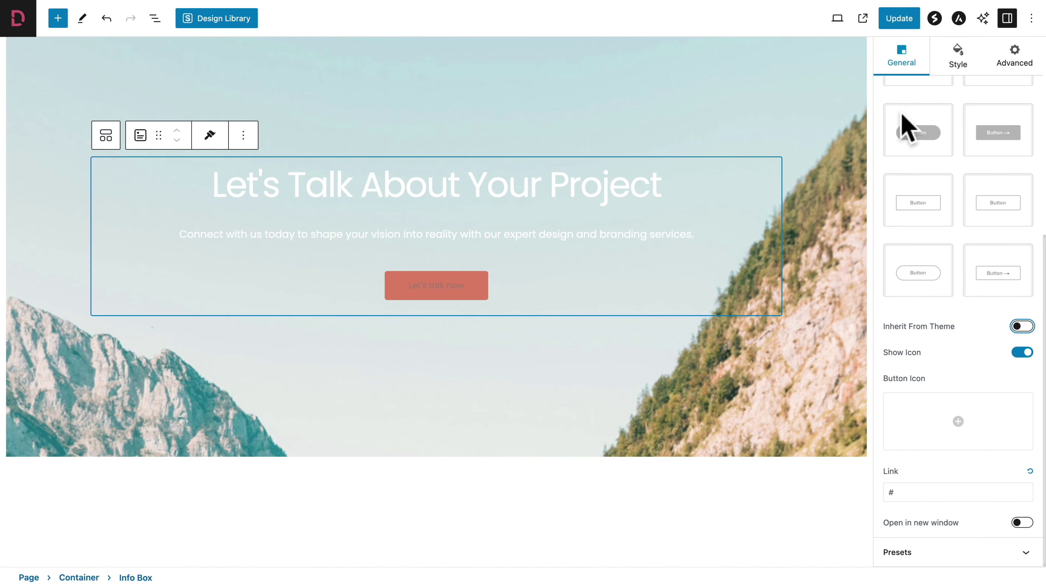
pyautogui.click(899, 18)
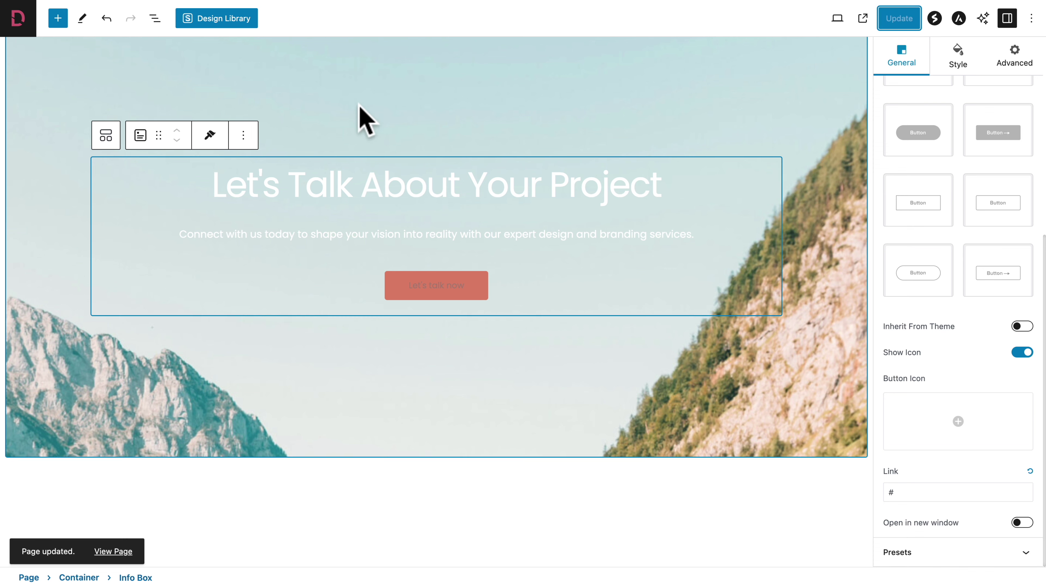
# Step: Return to the site's page list and copy the clean link of the Contact page
pyautogui.click(17, 24)
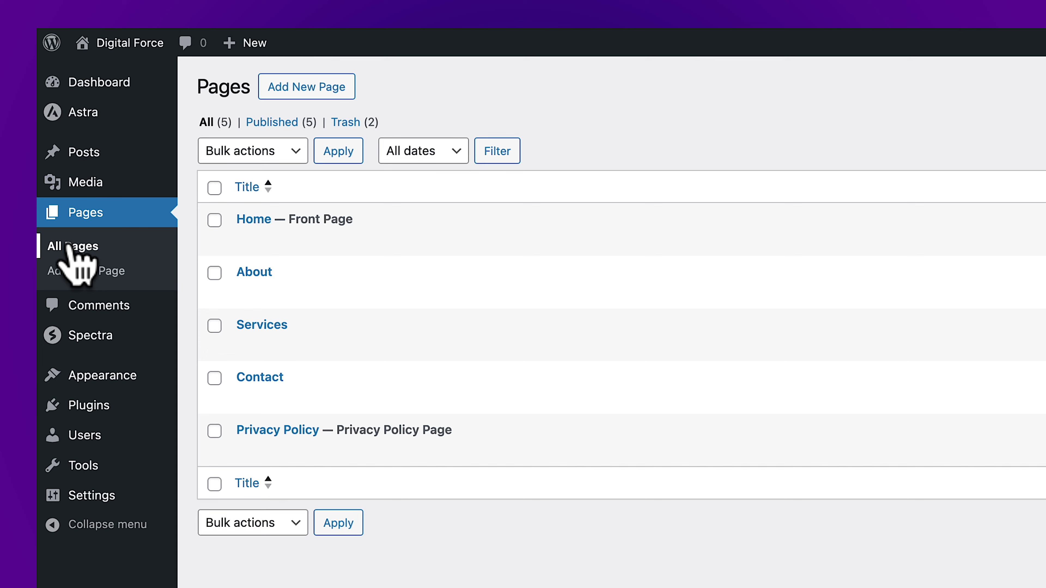
pyautogui.moveTo(255, 377)
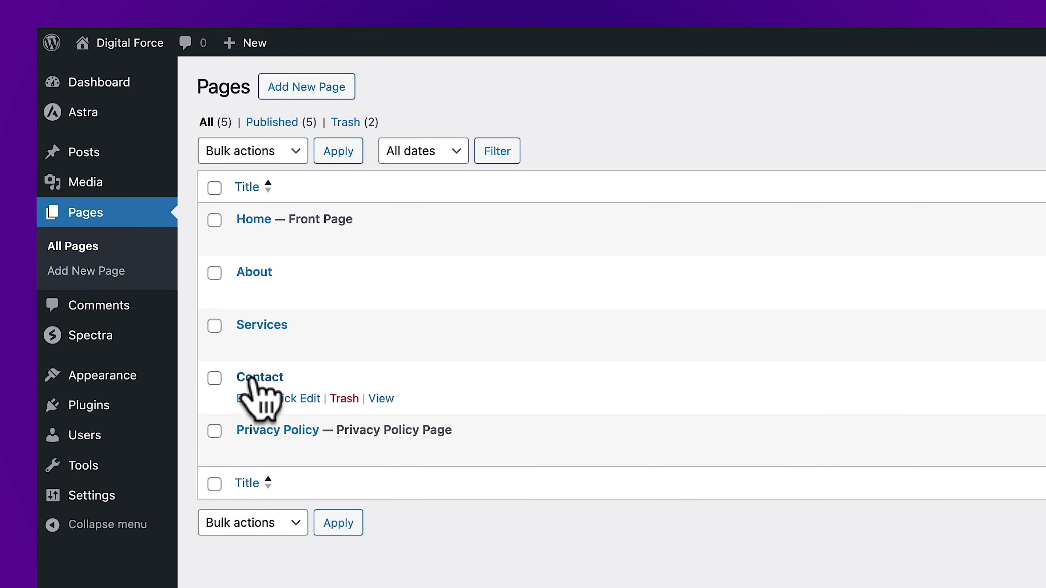
pyautogui.rightClick(382, 400)
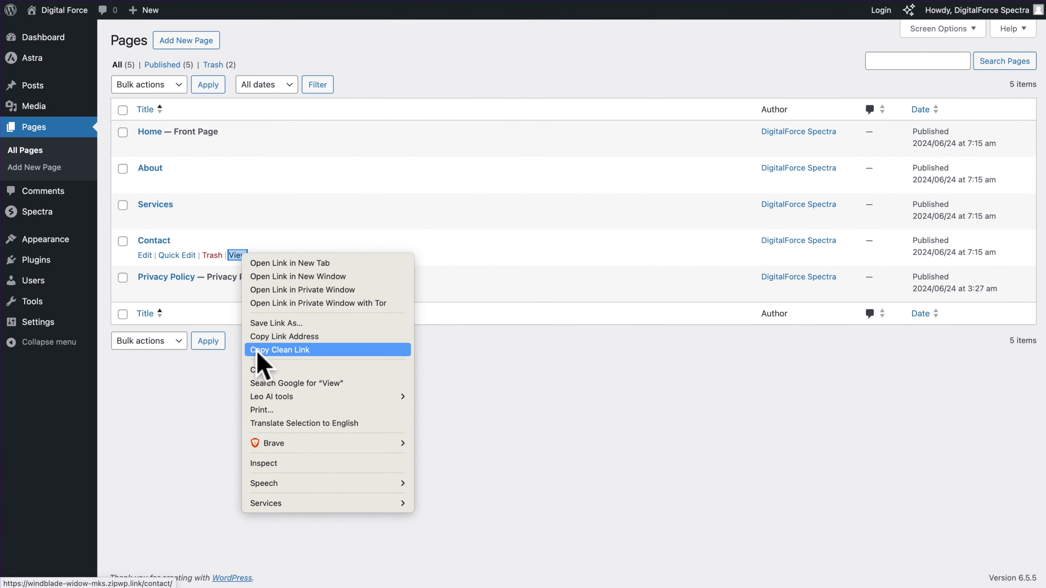
pyautogui.click(258, 351)
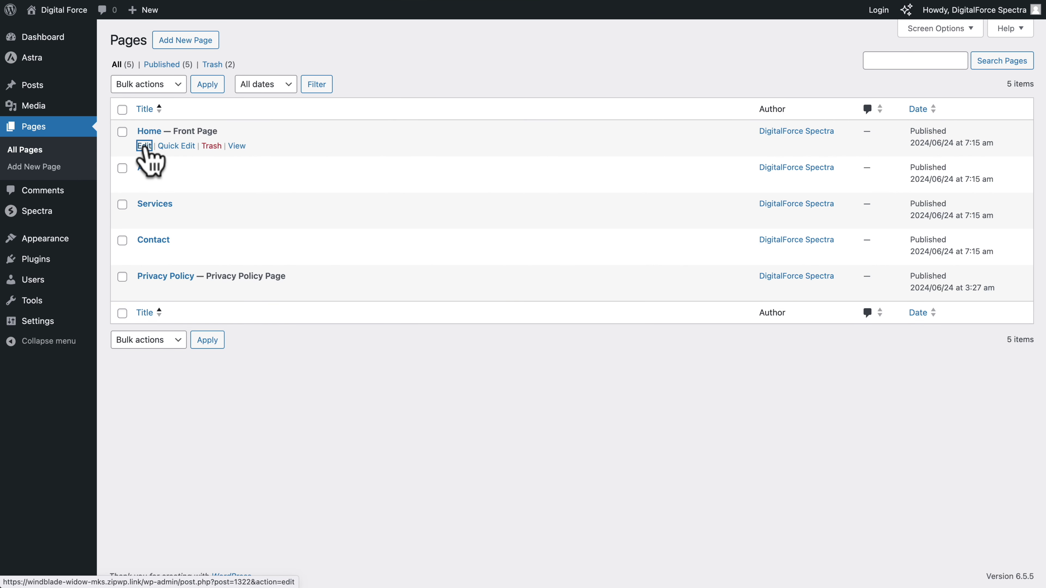
# Step: Reopen the Home page for editing and select the call-to-action banner's info box
pyautogui.click(145, 147)
pyautogui.scroll(-15, 150, 161)
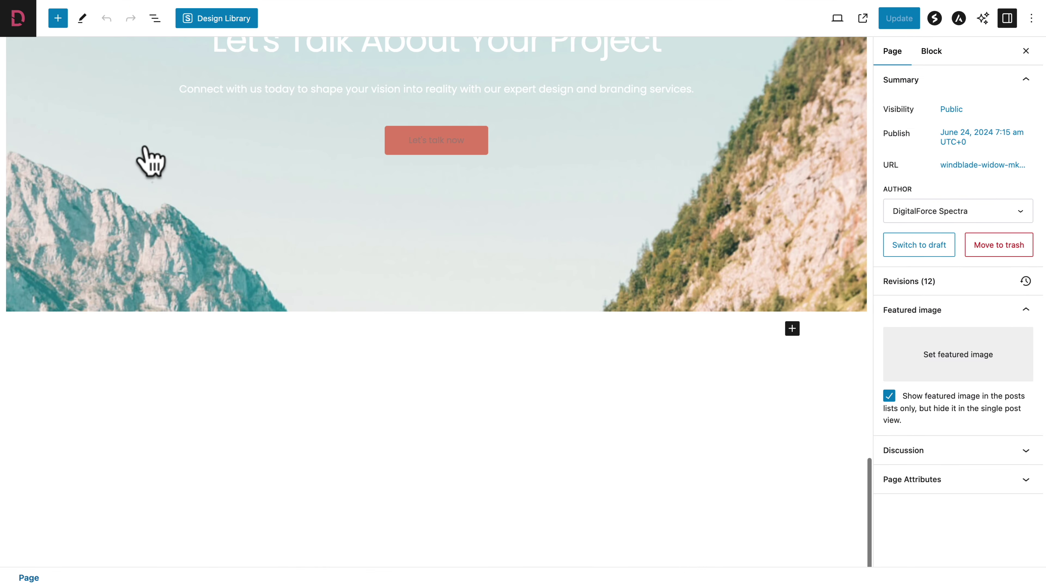
pyautogui.click(428, 142)
pyautogui.scroll(3, 427, 196)
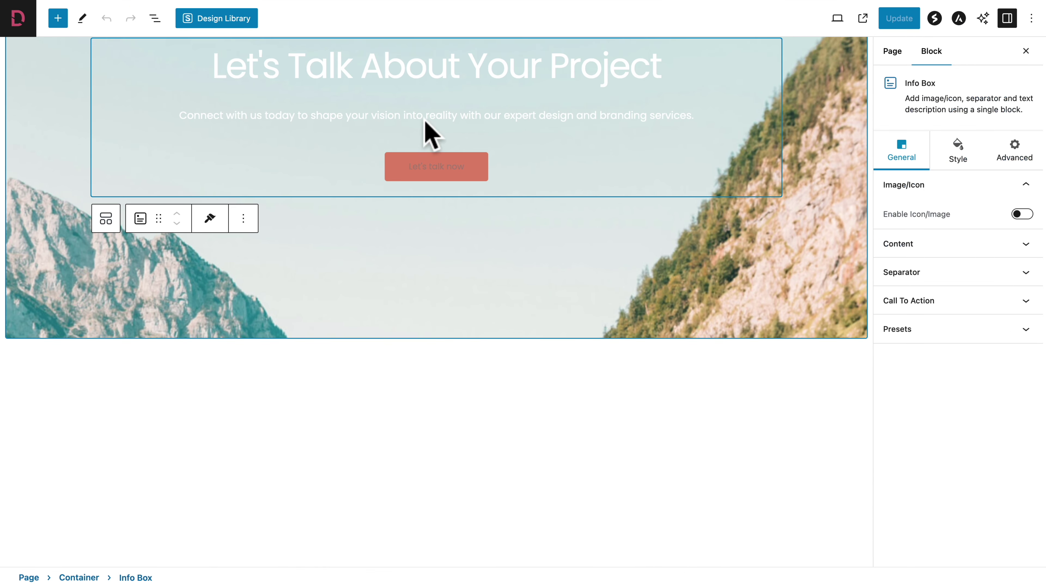
pyautogui.scroll(1, 425, 120)
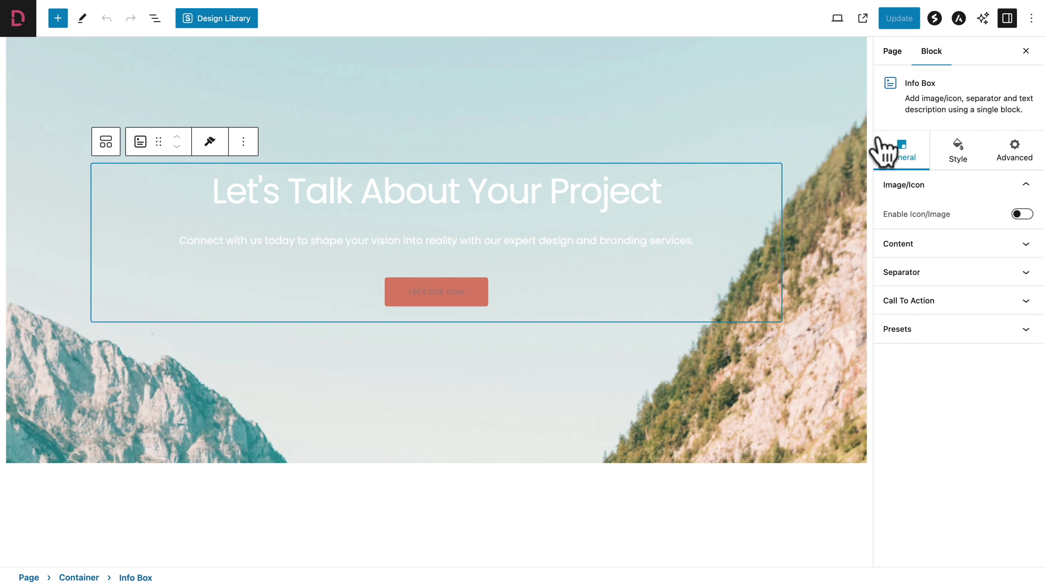
# Step: Replace the "#" link of the banner's call-to-action button with the copied Contact page URL
pyautogui.click(898, 303)
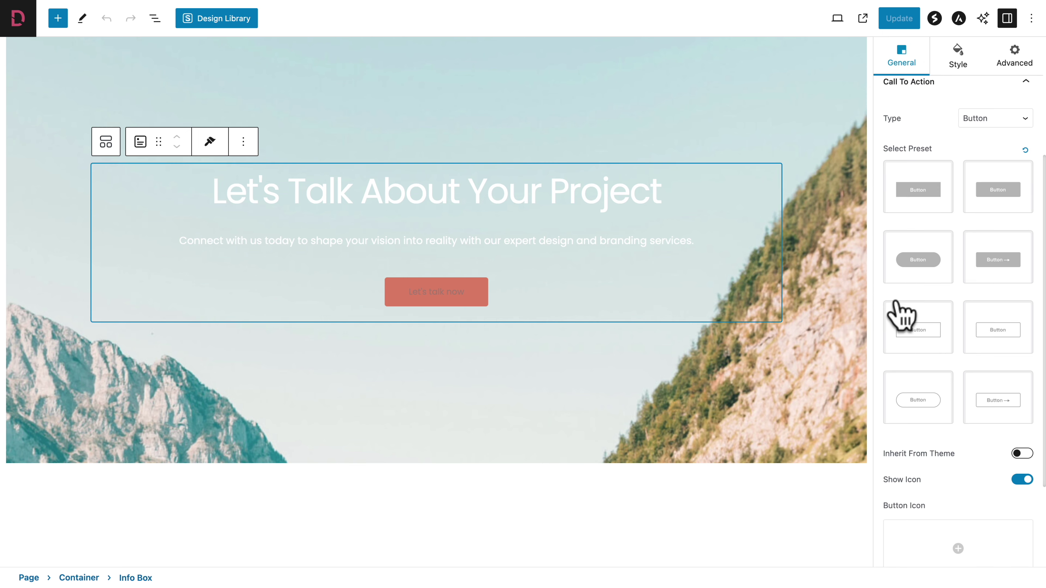
pyautogui.scroll(-3, 903, 317)
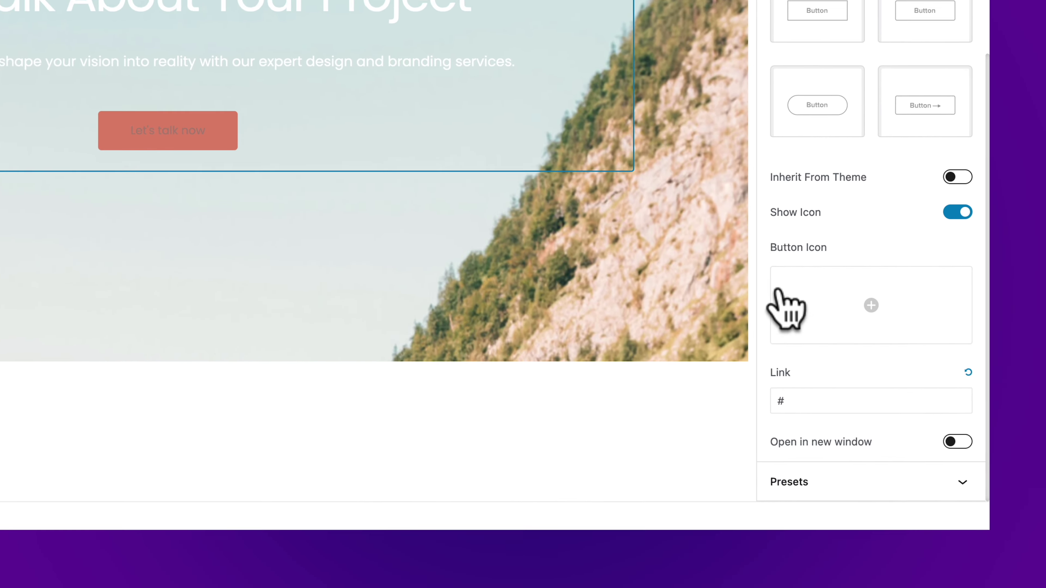
pyautogui.click(898, 487)
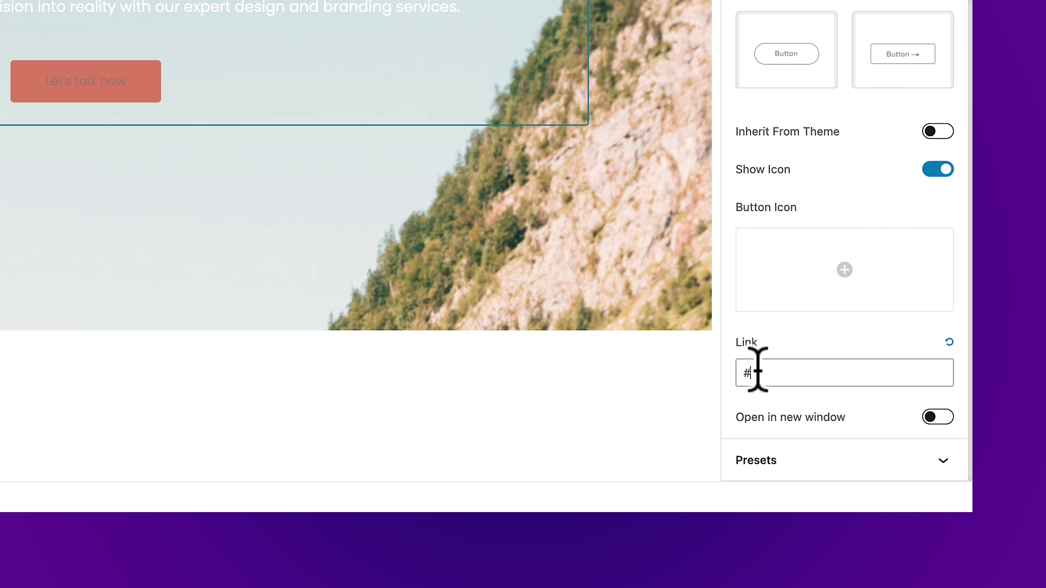
pyautogui.rightClick(751, 374)
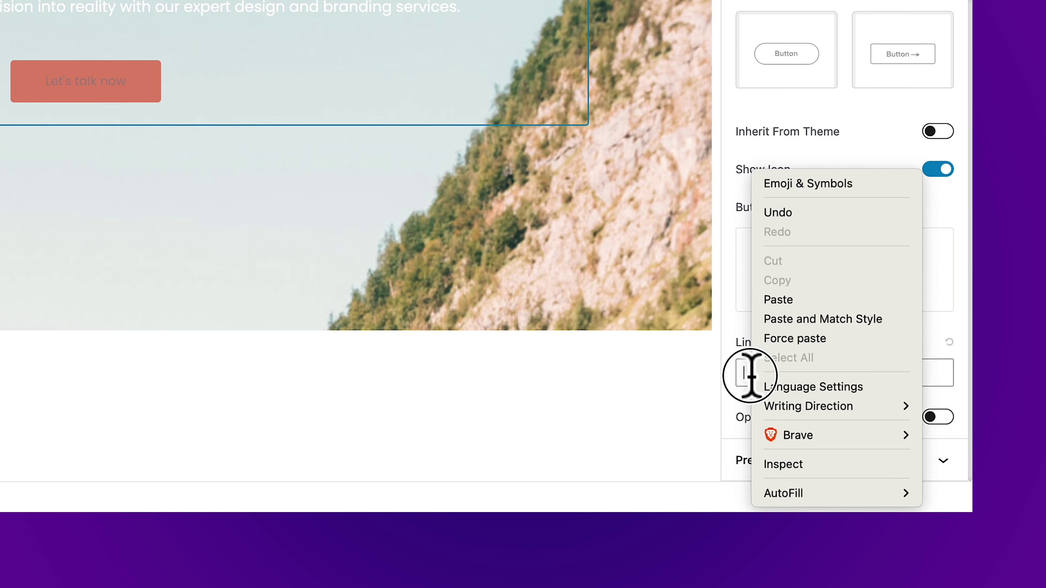
pyautogui.click(778, 300)
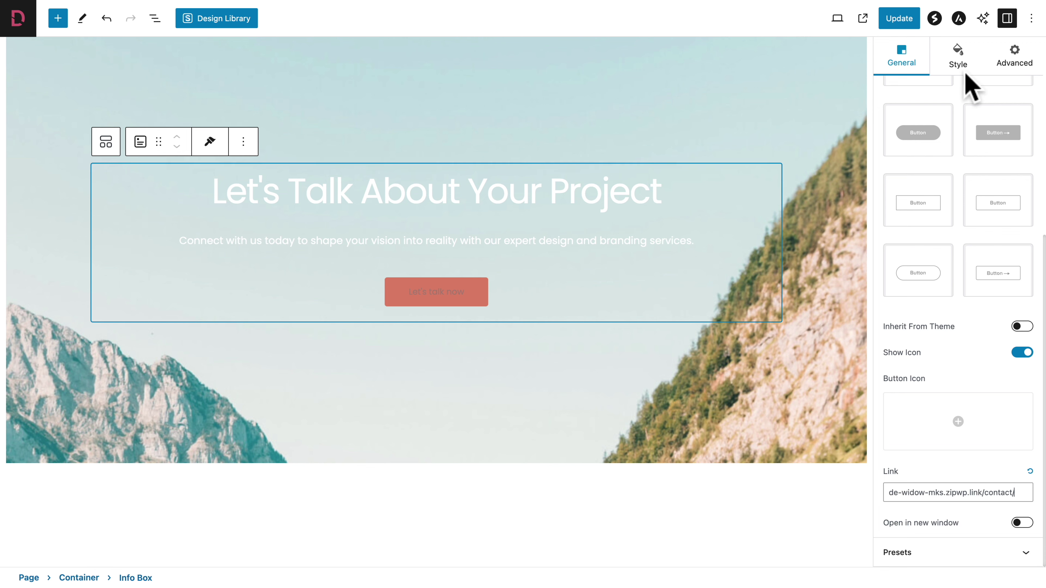
# Step: Set the call-to-action button's normal text color to the pink theme color
pyautogui.click(961, 67)
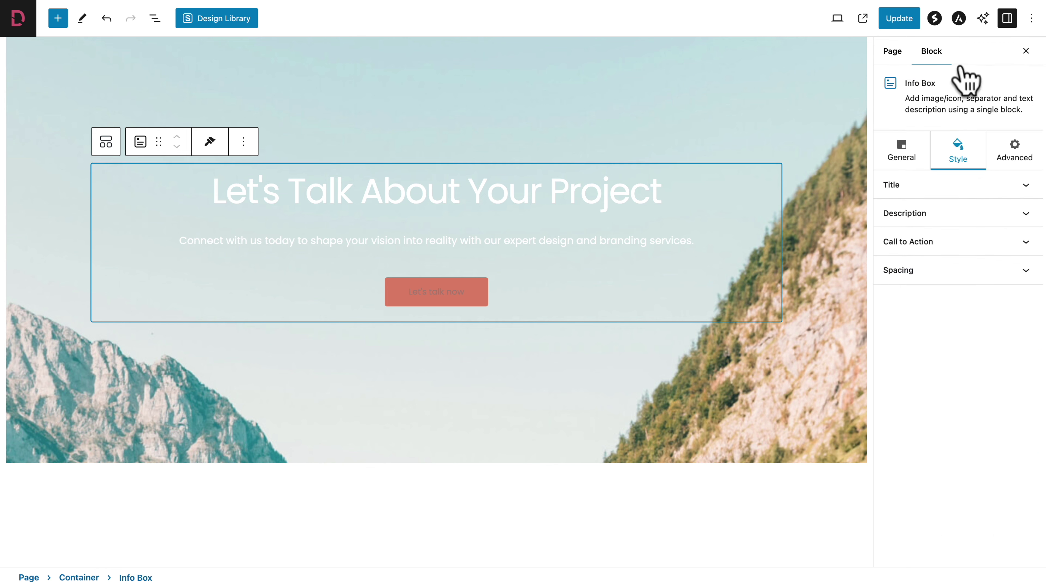
pyautogui.click(908, 243)
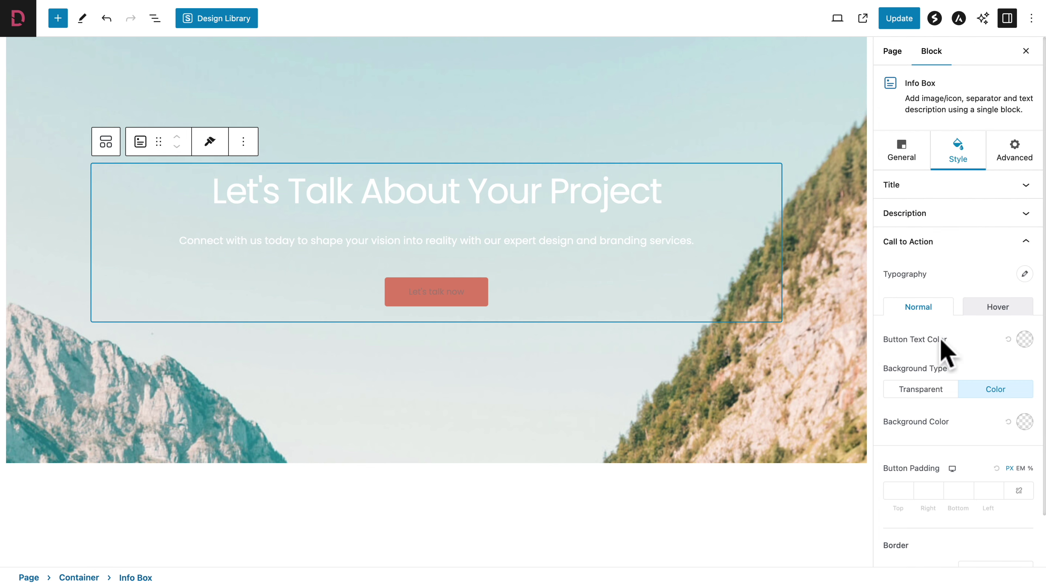
pyautogui.click(1025, 340)
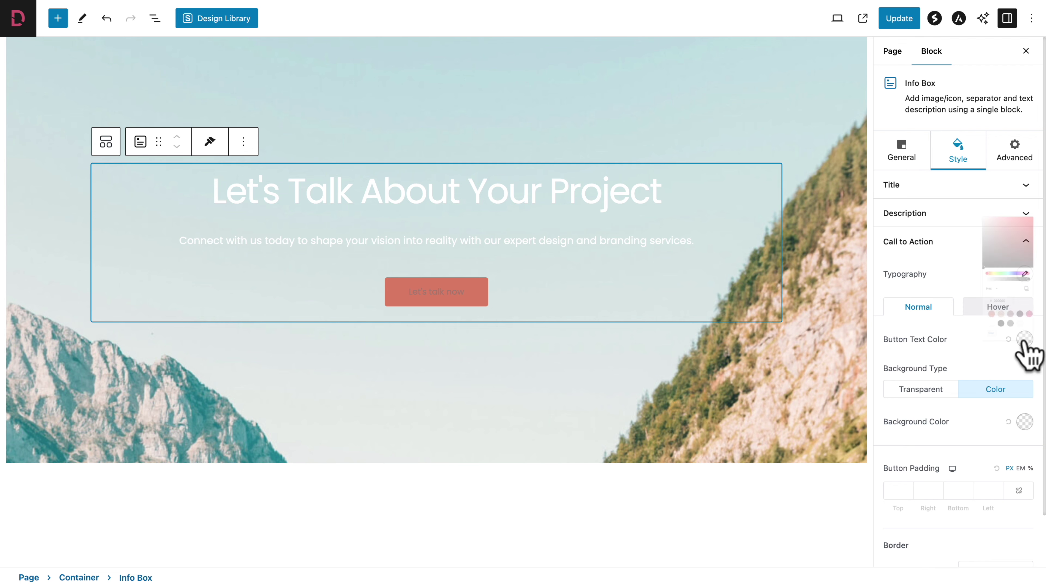
pyautogui.click(1023, 262)
pyautogui.click(1003, 359)
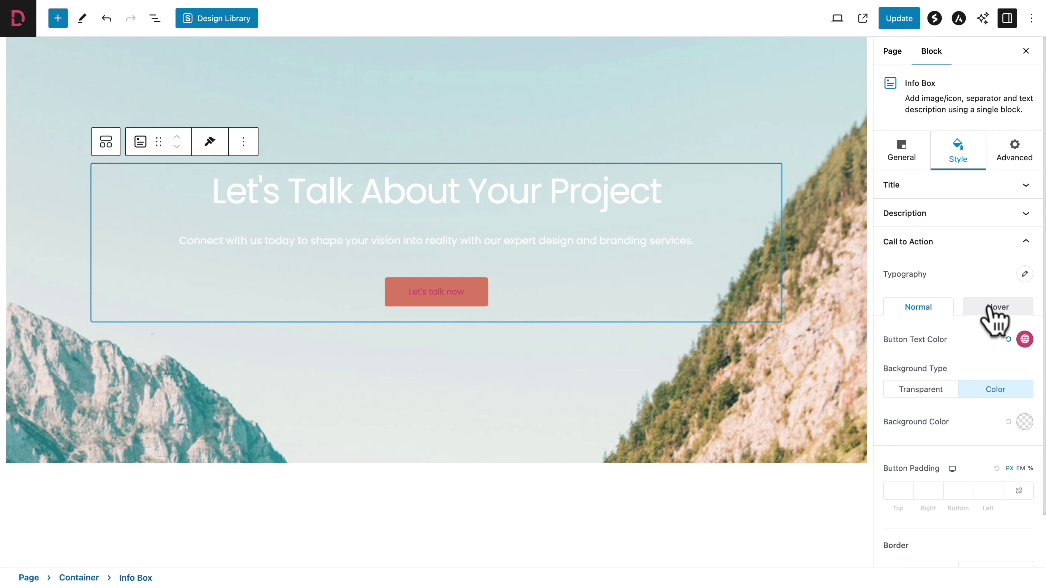
# Step: Set the call-to-action button's hover text color to theme Color 6, FFFFFF
pyautogui.click(995, 308)
pyautogui.click(1025, 340)
pyautogui.click(926, 287)
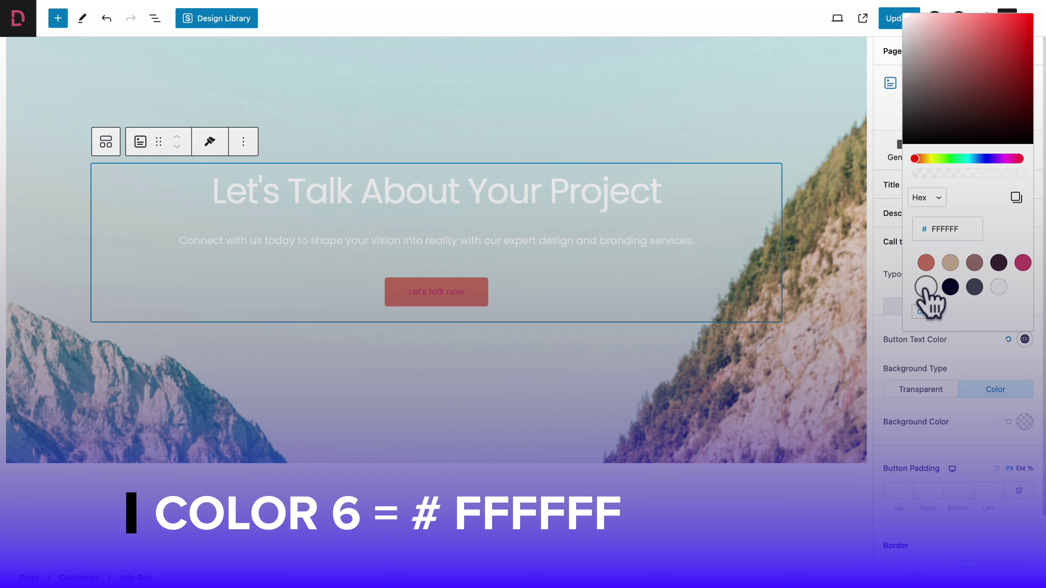
pyautogui.click(850, 306)
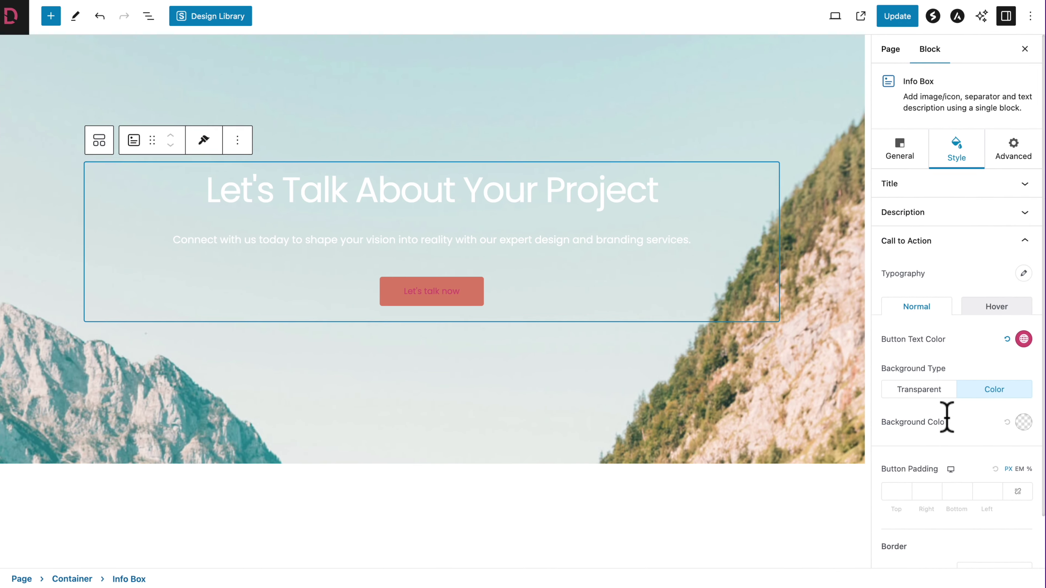
# Step: Set the call-to-action button's normal background color to theme Color 6, FFFFFF
pyautogui.click(1024, 422)
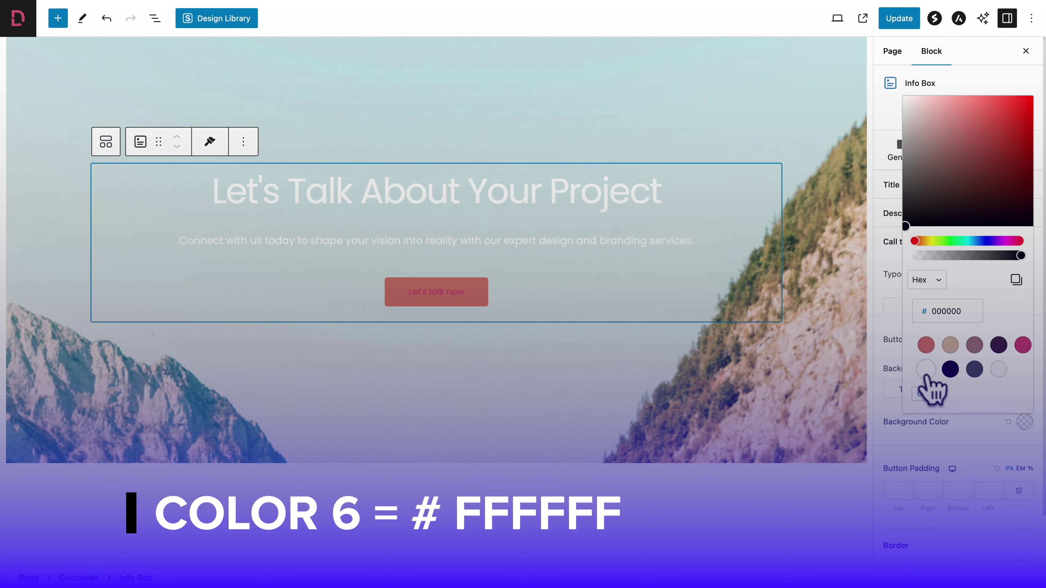
pyautogui.click(926, 370)
pyautogui.click(934, 439)
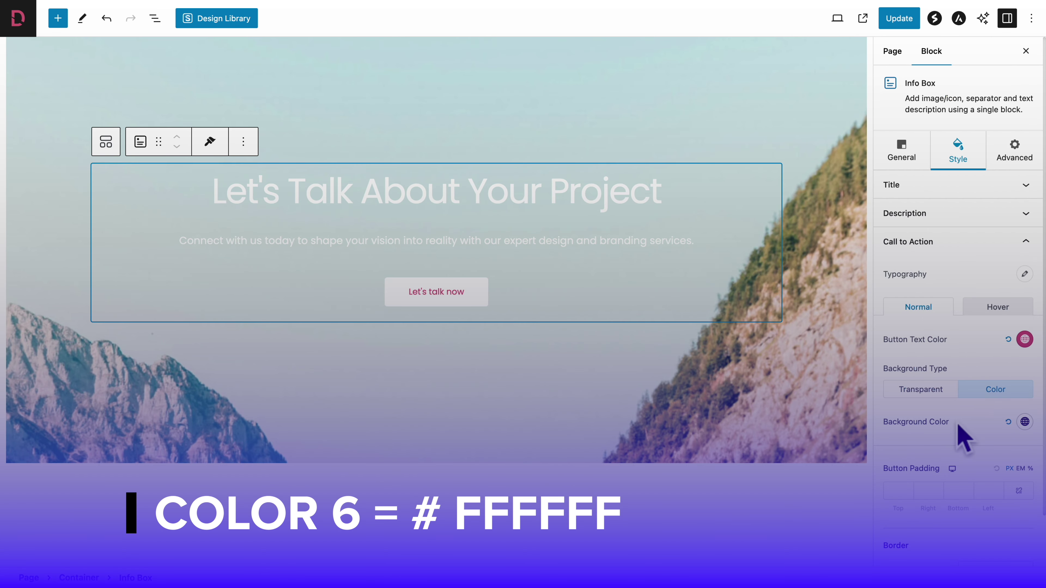
# Step: Set the call-to-action button's hover background color to theme Color 4, 3F292B
pyautogui.click(991, 307)
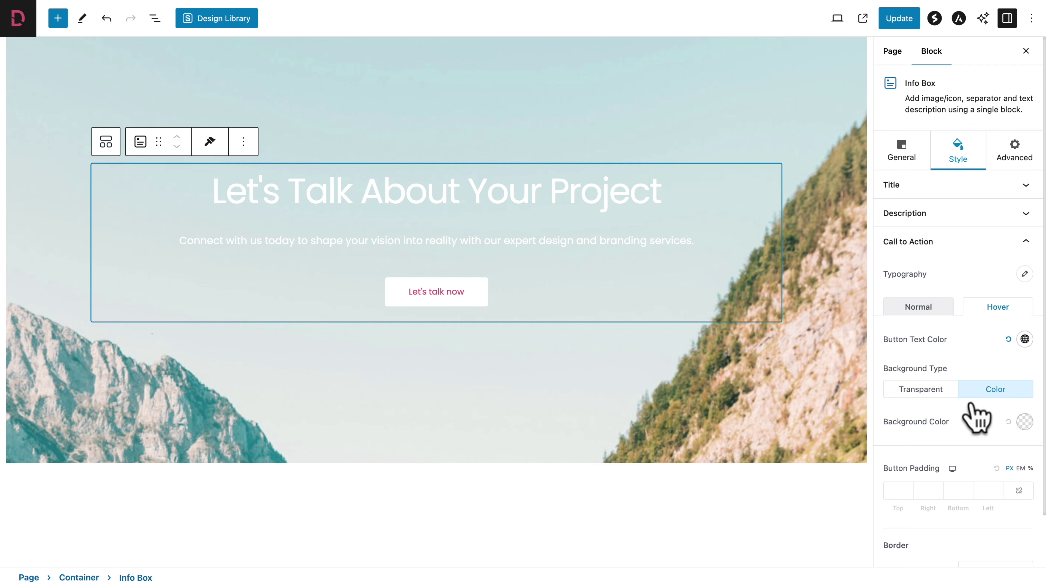
pyautogui.click(1024, 421)
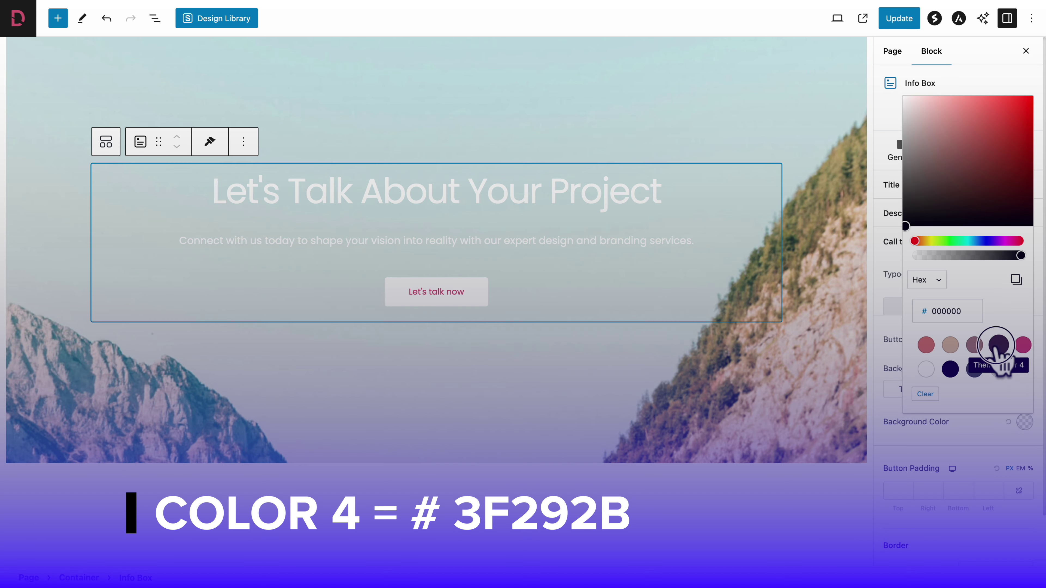
pyautogui.click(999, 344)
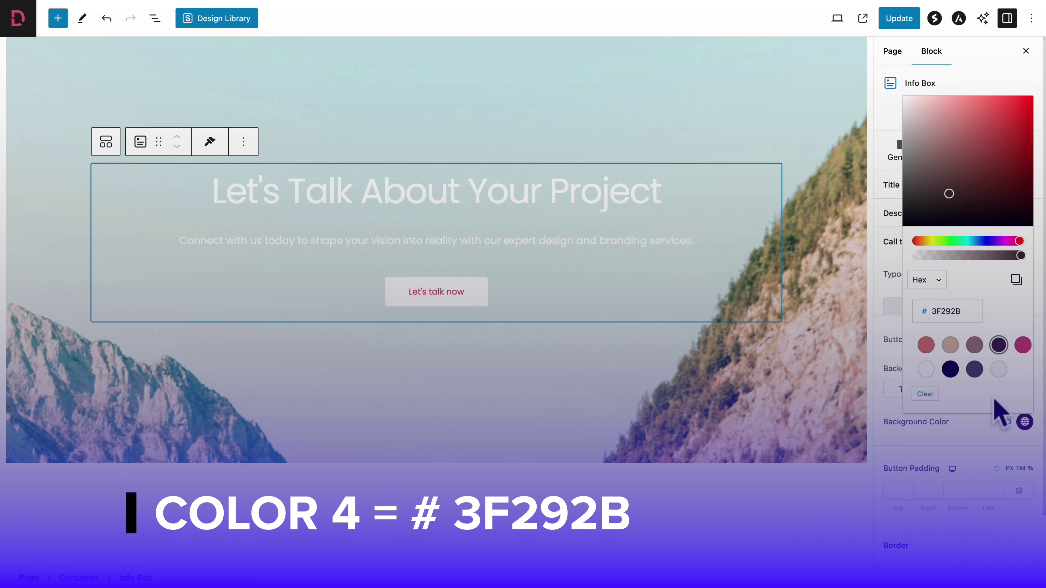
pyautogui.click(993, 417)
pyautogui.scroll(-1, 948, 427)
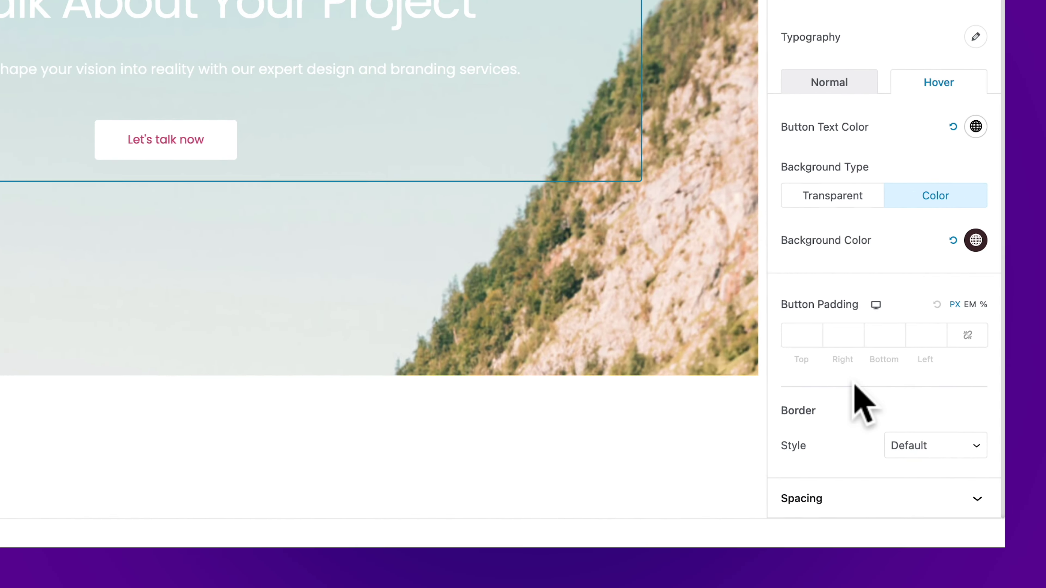
# Step: Give the call-to-action button a solid border with a 30 px radius on all corners
pyautogui.click(912, 451)
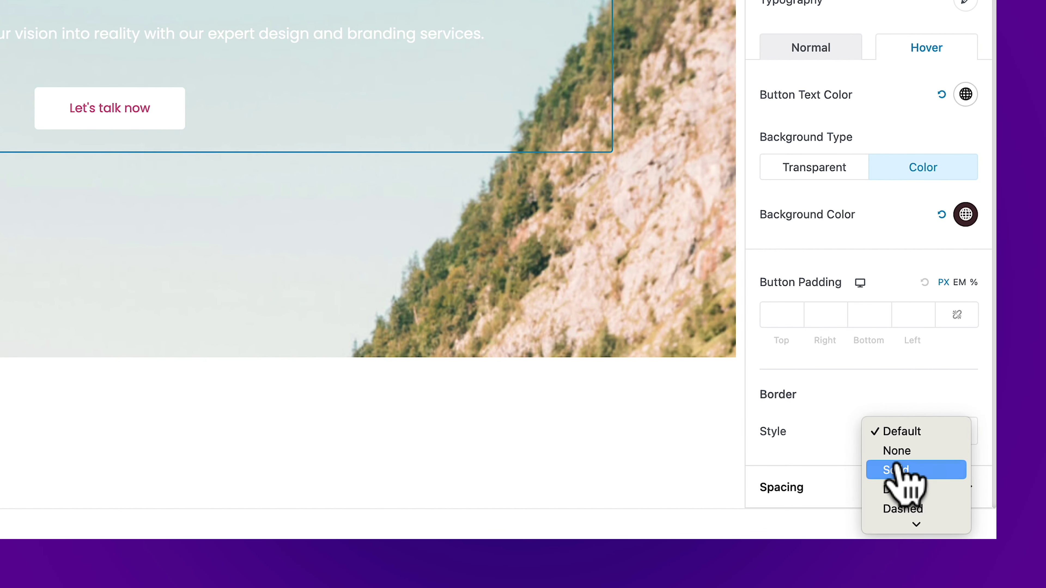
pyautogui.click(898, 470)
pyautogui.scroll(-4, 927, 494)
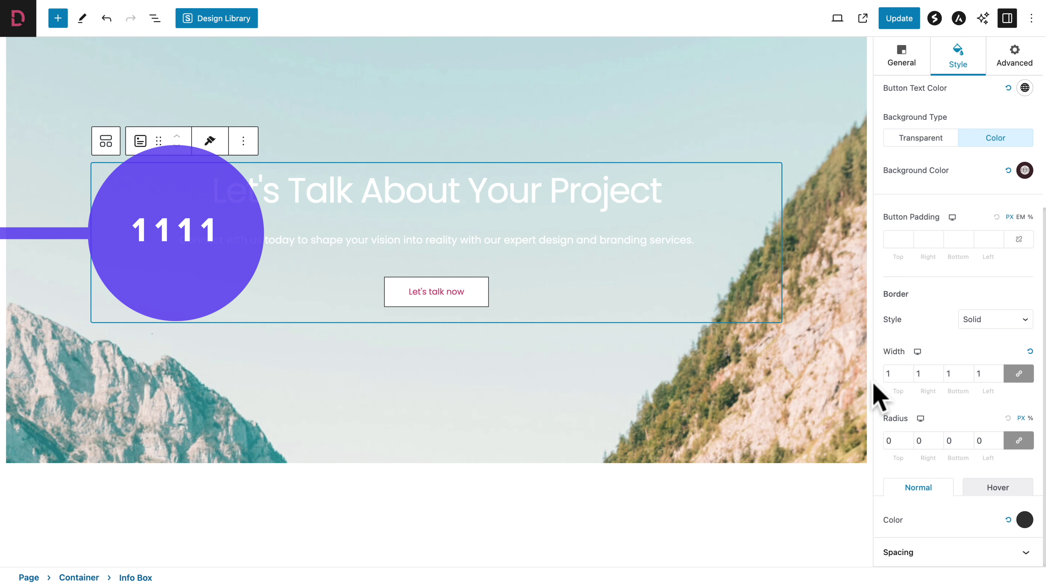
pyautogui.doubleClick(890, 440)
pyautogui.write('30')
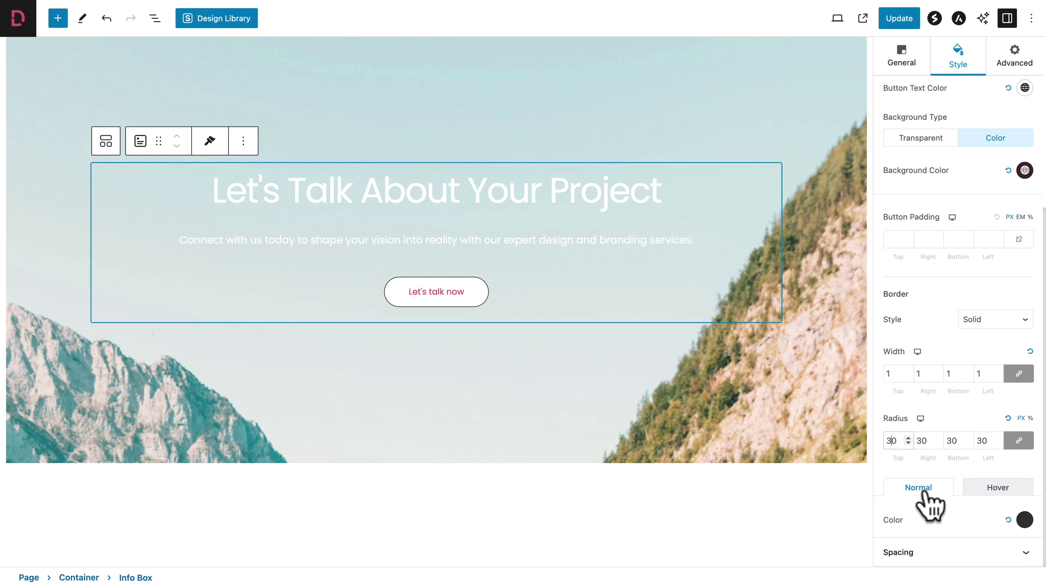
# Step: Set the call-to-action button's border color to theme Color 6, FFFFFF, for normal and theme Color 4, 3F292B, for hover
pyautogui.click(1025, 520)
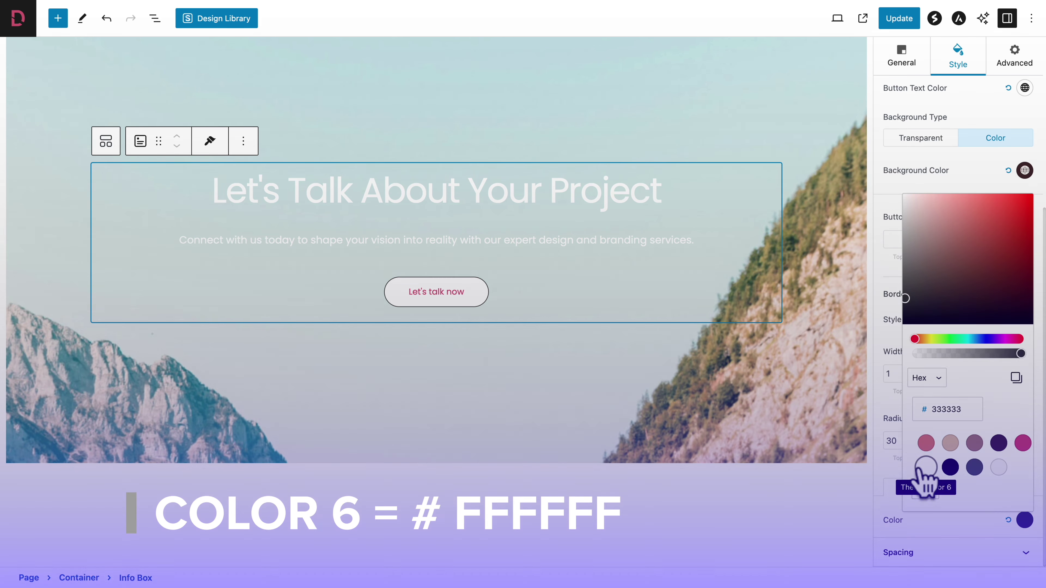
pyautogui.click(926, 468)
pyautogui.click(886, 482)
pyautogui.click(987, 487)
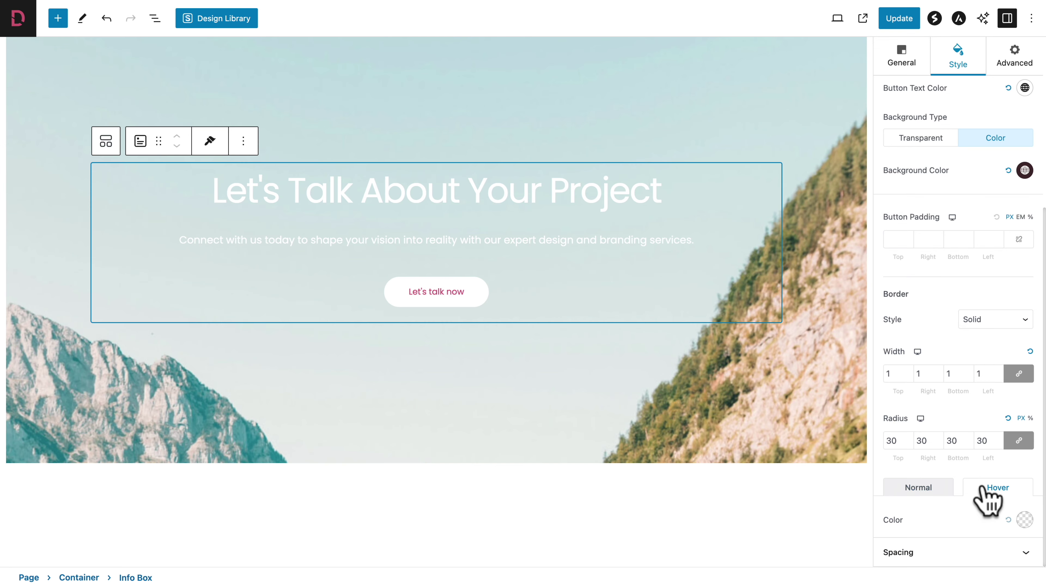
pyautogui.click(1024, 520)
pyautogui.click(999, 443)
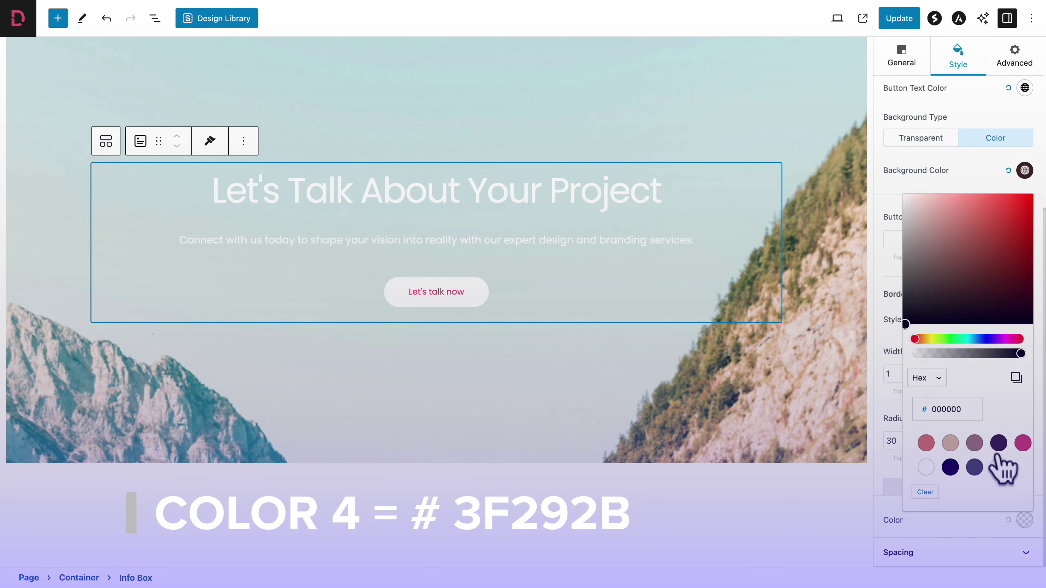
pyautogui.click(889, 483)
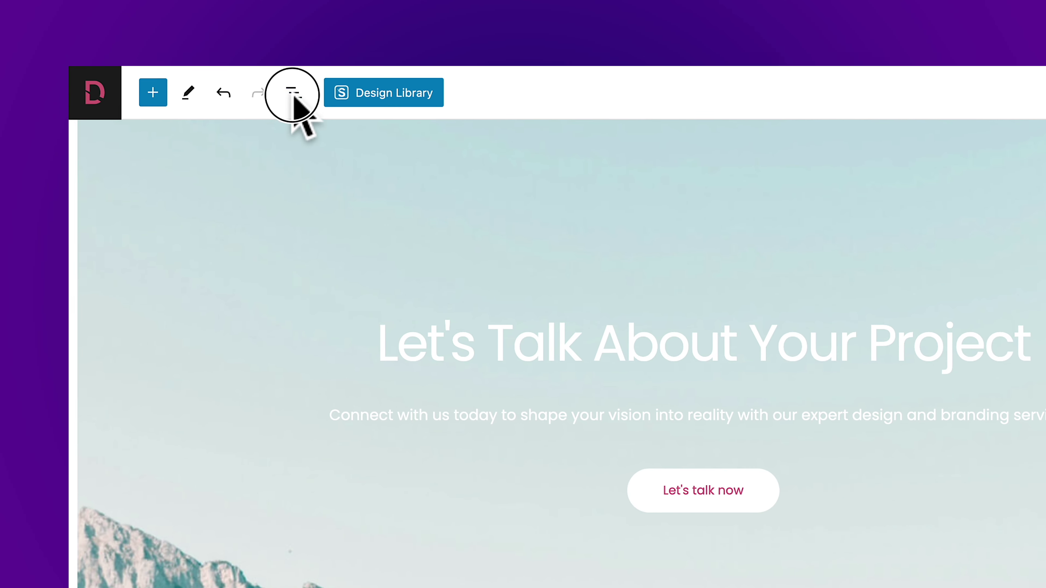
# Step: Replace the call to action banner container's background image with img-hor-02.webp from the media library
pyautogui.click(154, 19)
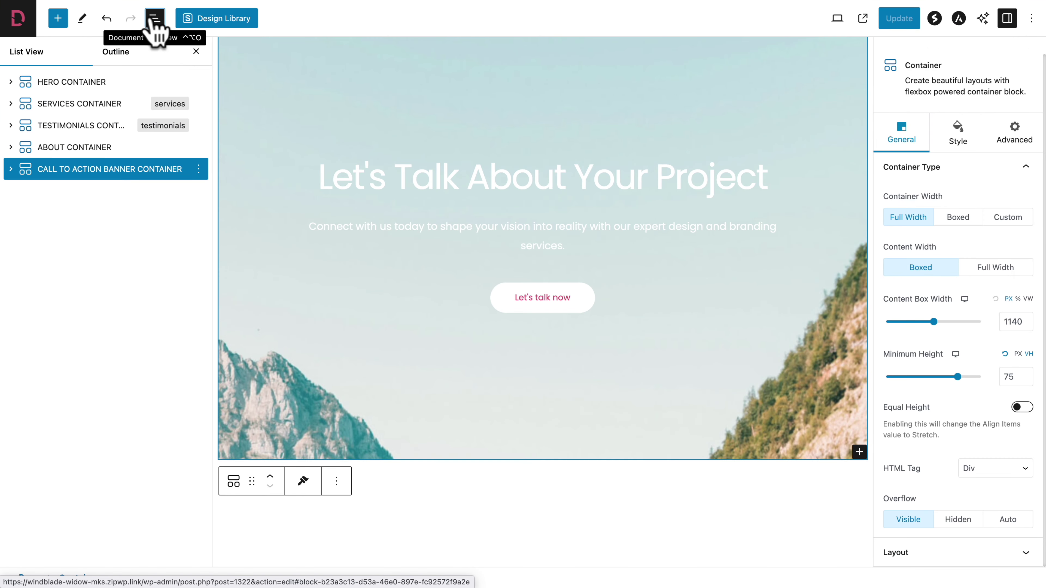
pyautogui.click(155, 18)
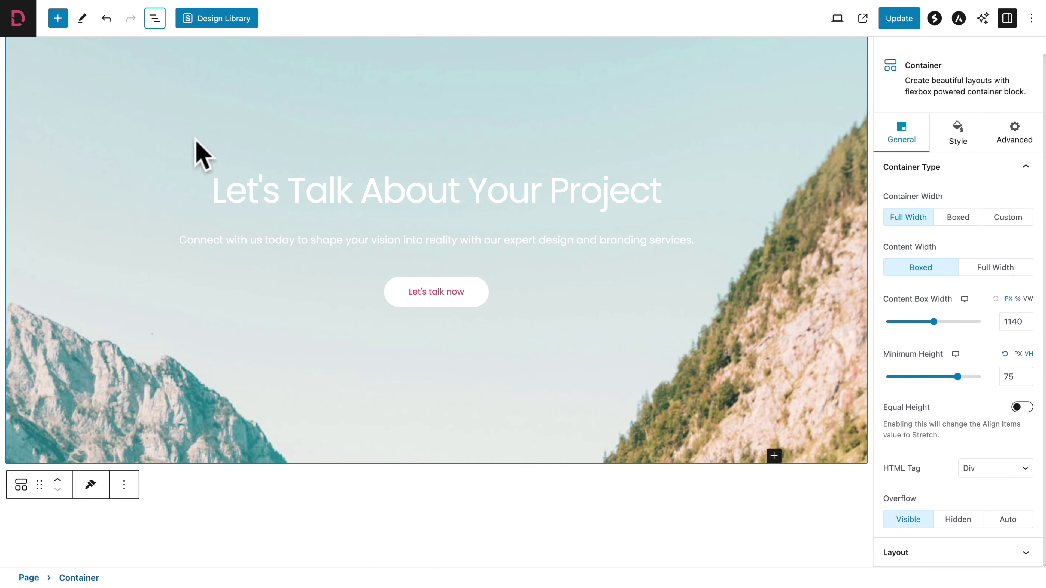
pyautogui.click(960, 136)
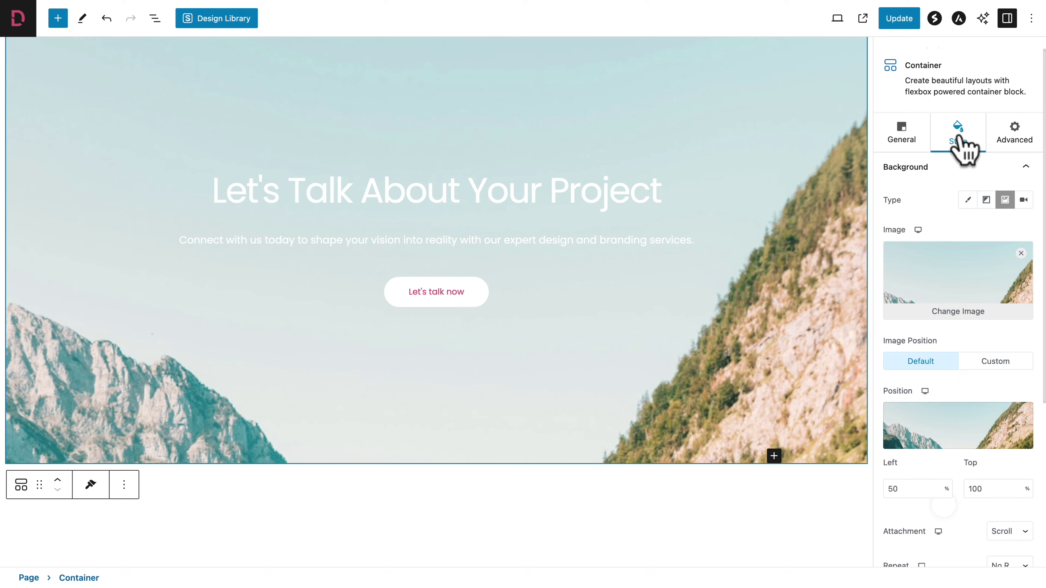
pyautogui.click(951, 313)
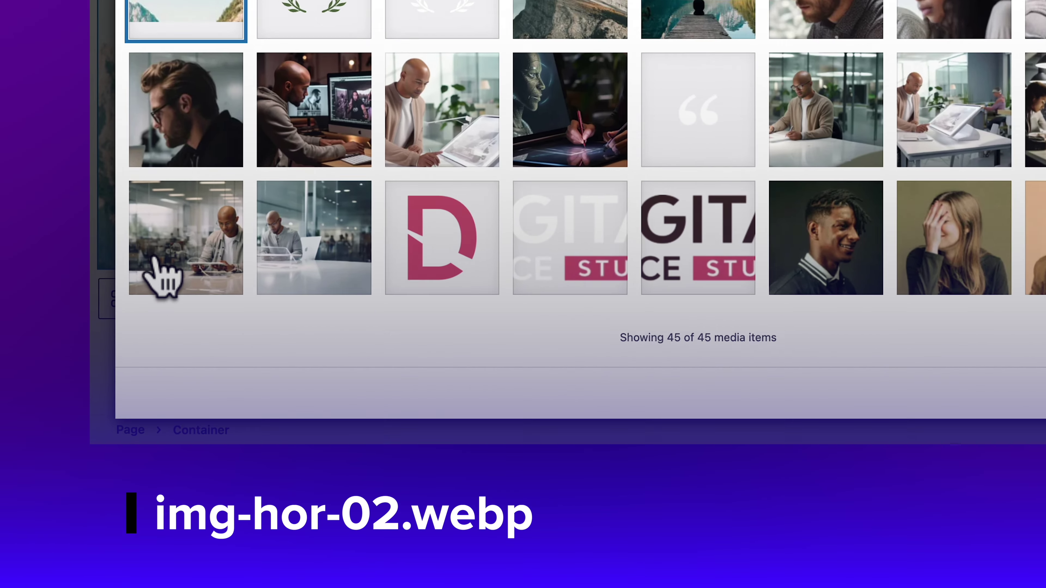
pyautogui.click(64, 457)
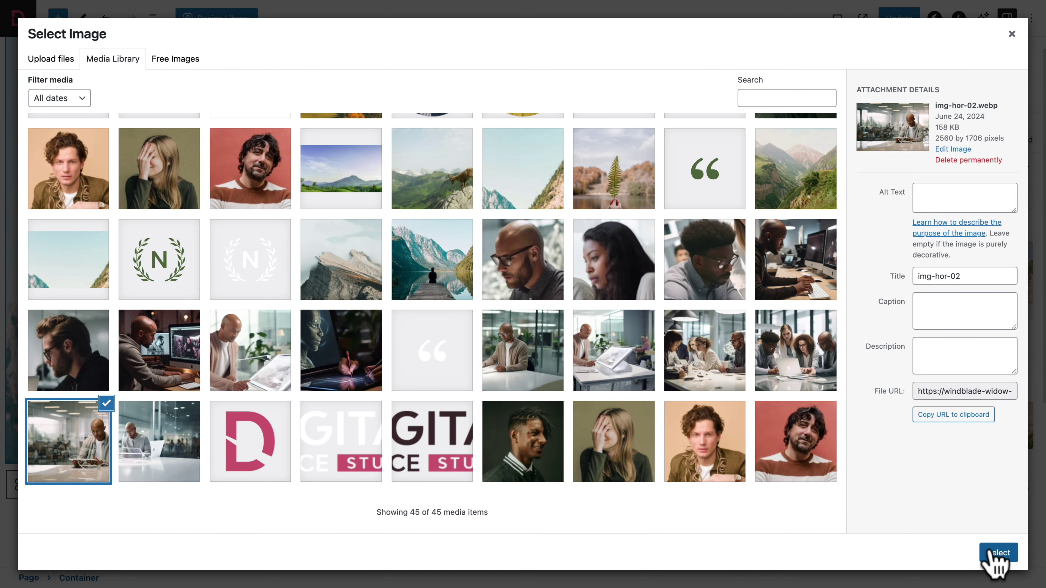
pyautogui.click(996, 554)
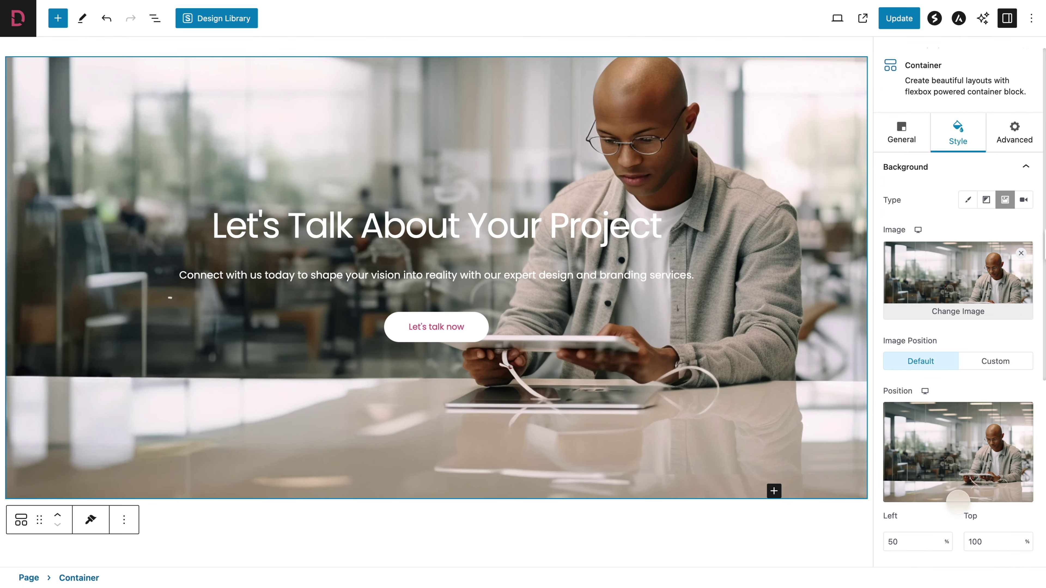
# Step: Add a basic gradient overlay to the banner container's background, running from 3F292B to D34F73
pyautogui.scroll(-7, 934, 322)
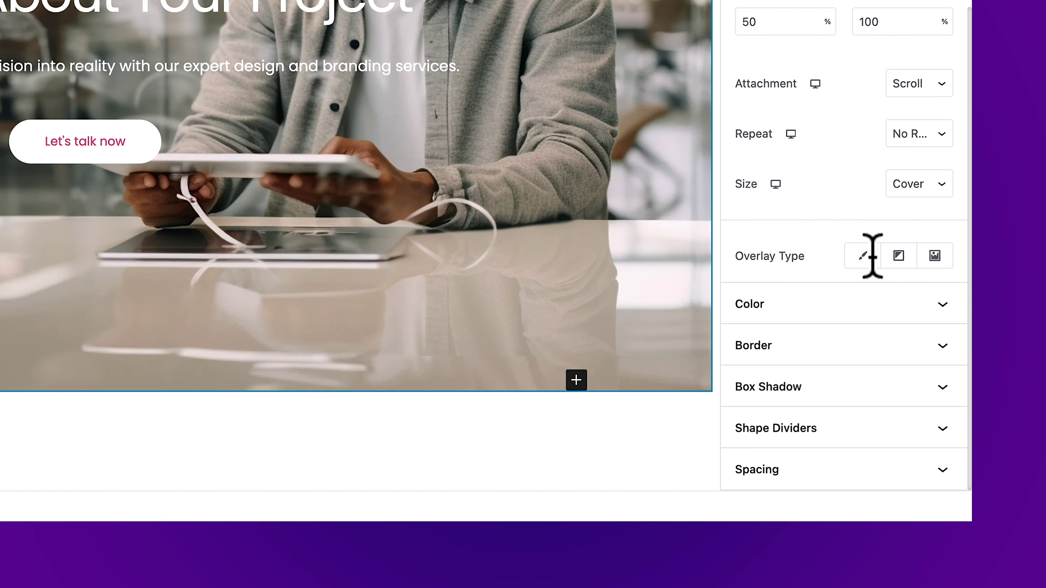
pyautogui.click(899, 261)
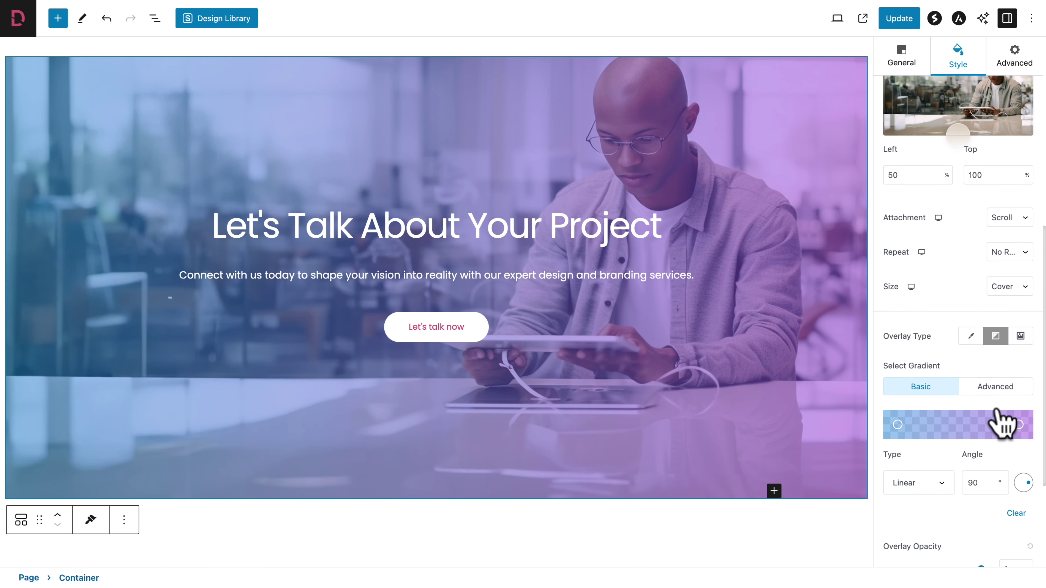
pyautogui.scroll(-4, 997, 412)
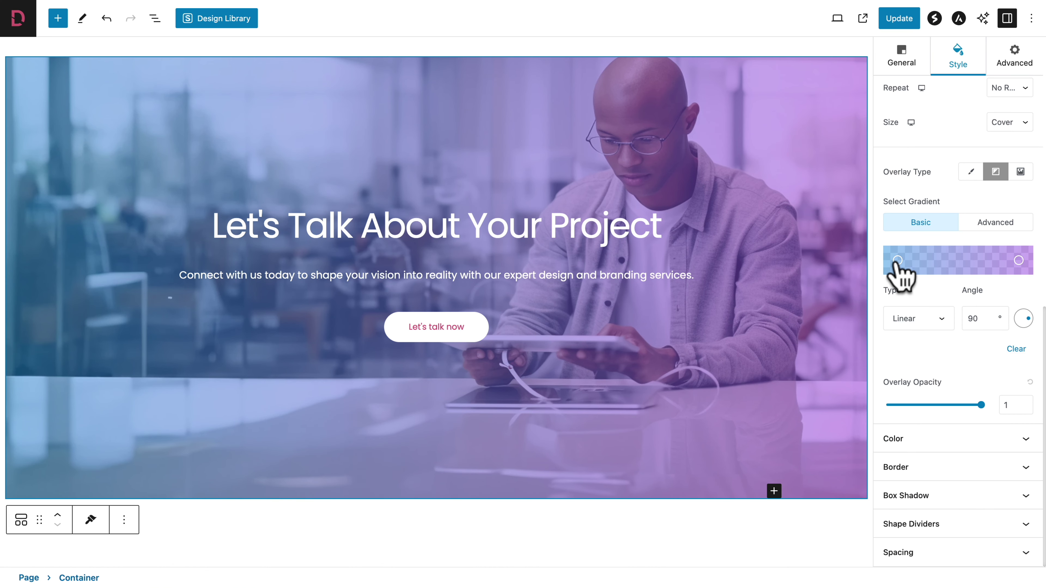
pyautogui.click(898, 262)
pyautogui.write('3F292B')
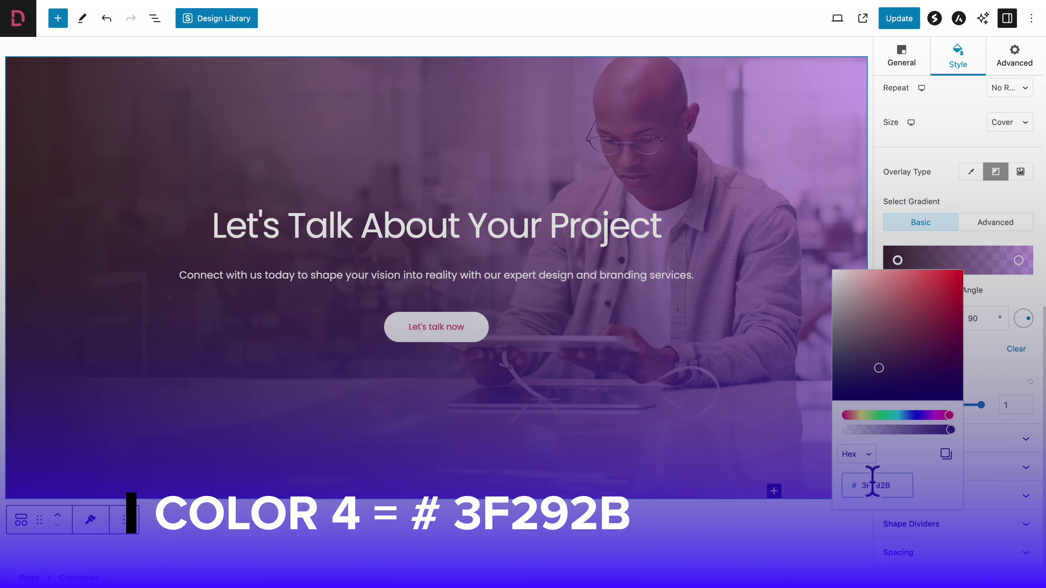
pyautogui.click(998, 338)
pyautogui.click(1018, 261)
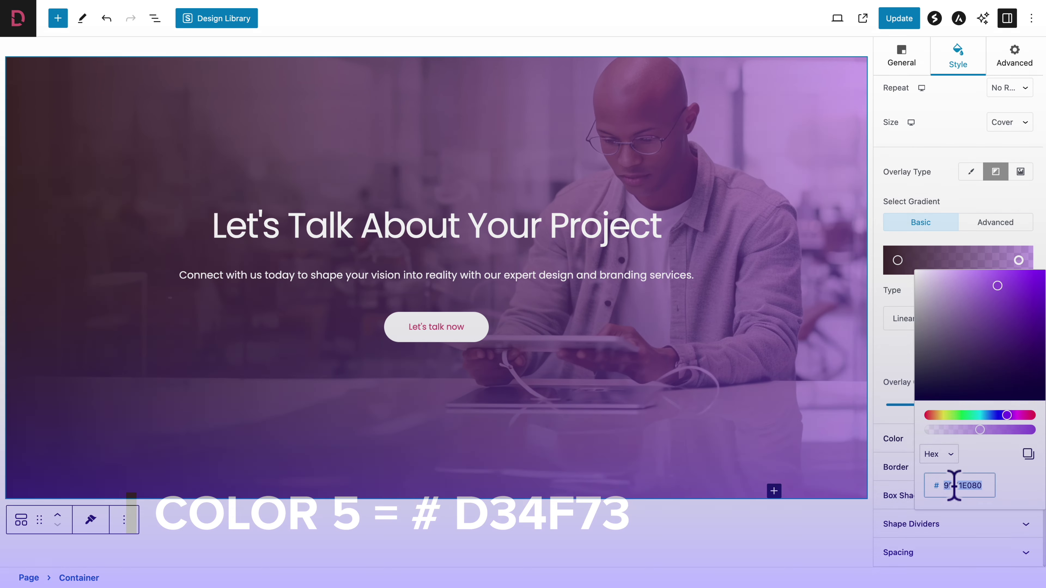
pyautogui.write('D34F73')
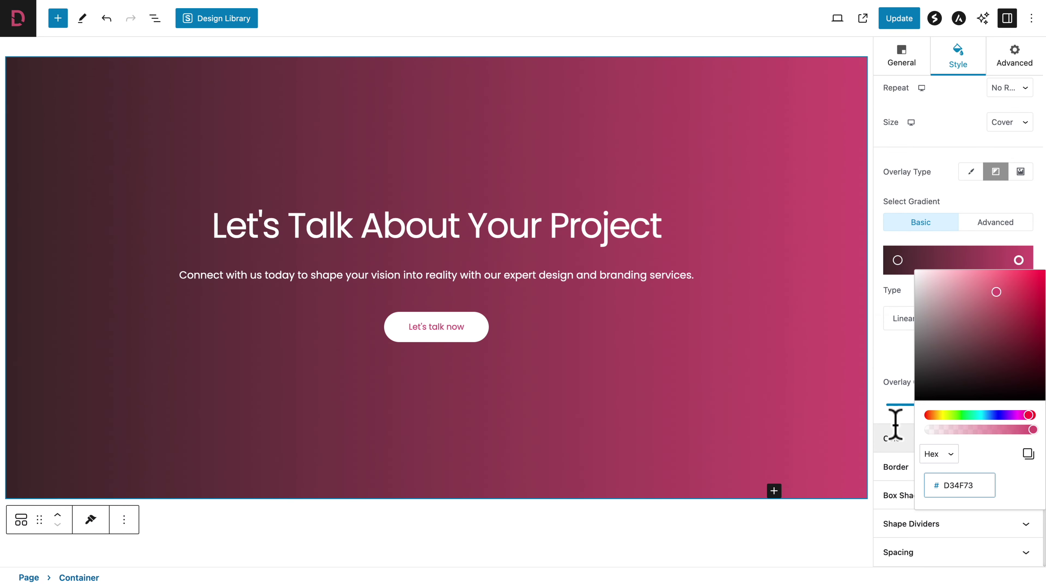
pyautogui.click(894, 418)
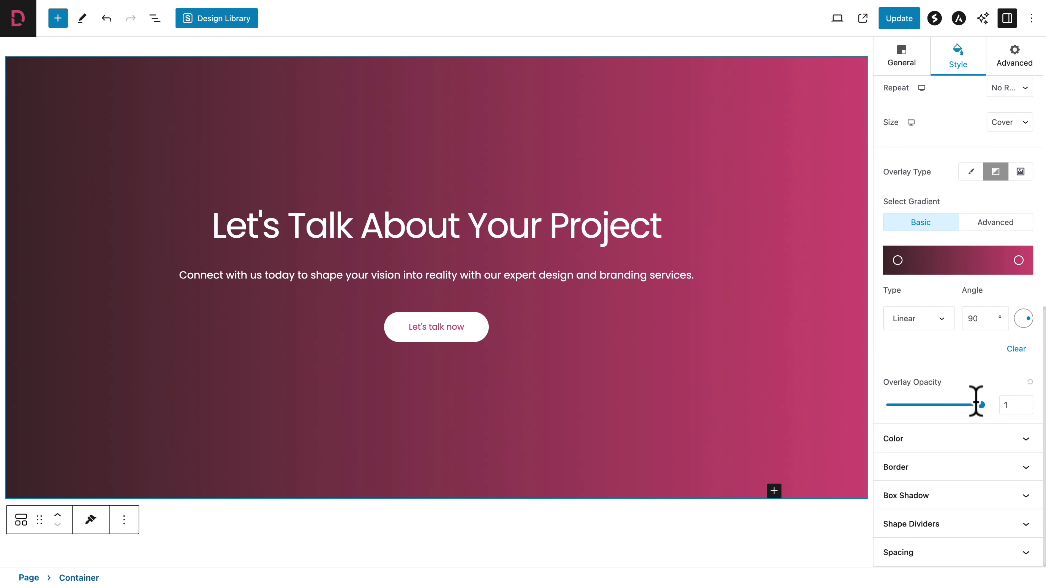
# Step: Set the banner container's overlay opacity to 0.5 and update the page
pyautogui.moveTo(981, 405); pyautogui.dragTo(934, 406)
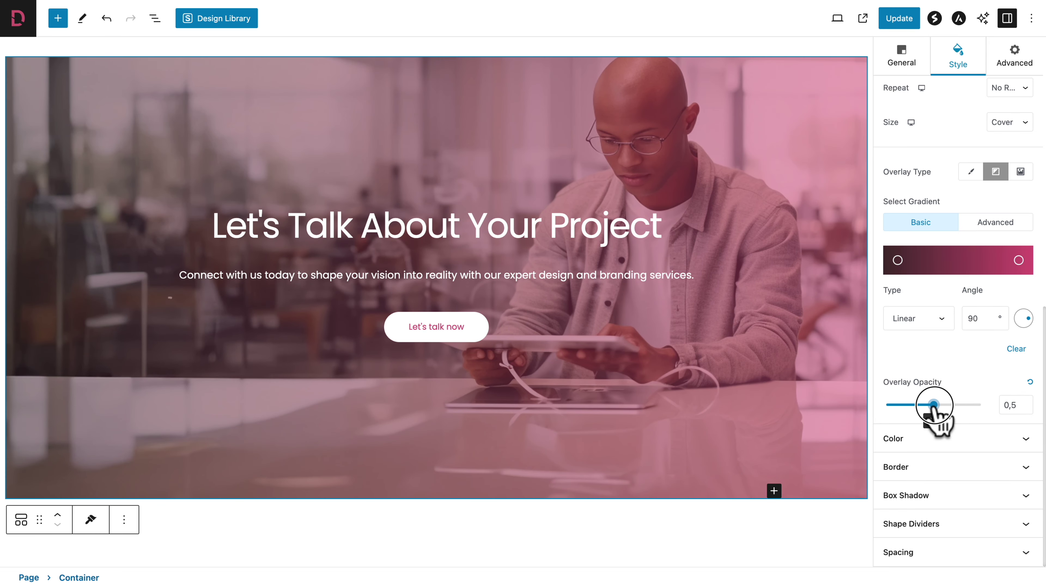
pyautogui.click(898, 21)
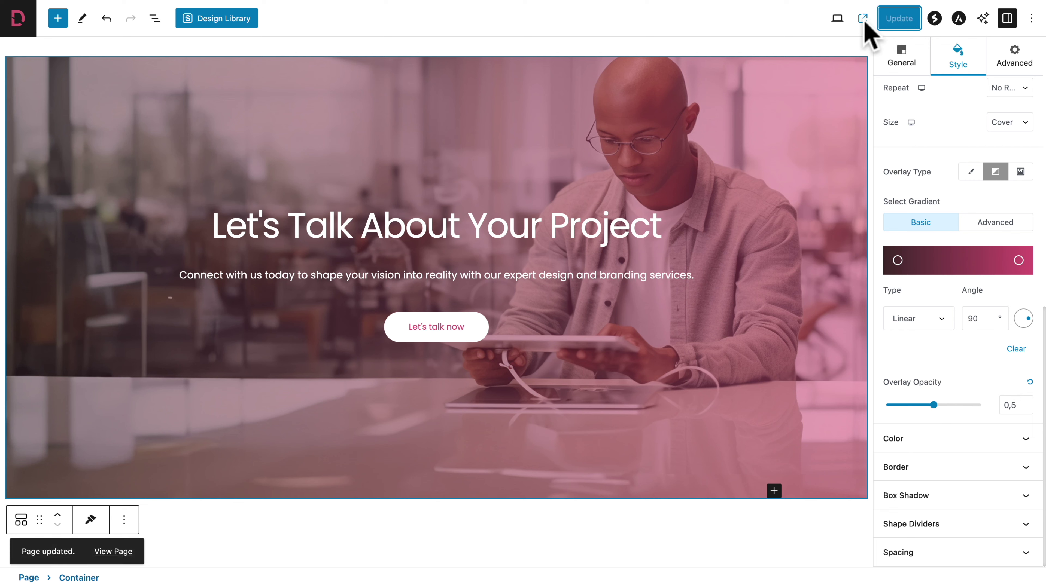
# Step: View the published home page and check its Discover and Testimonials links, the about section, the call-to-action banner and the back-to-top link
pyautogui.click(867, 23)
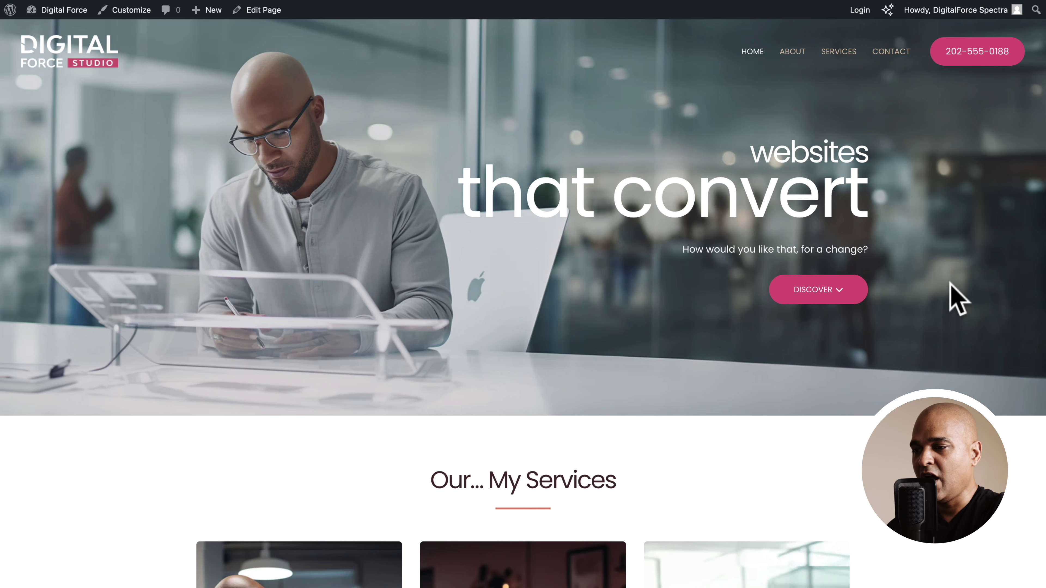
pyautogui.click(830, 287)
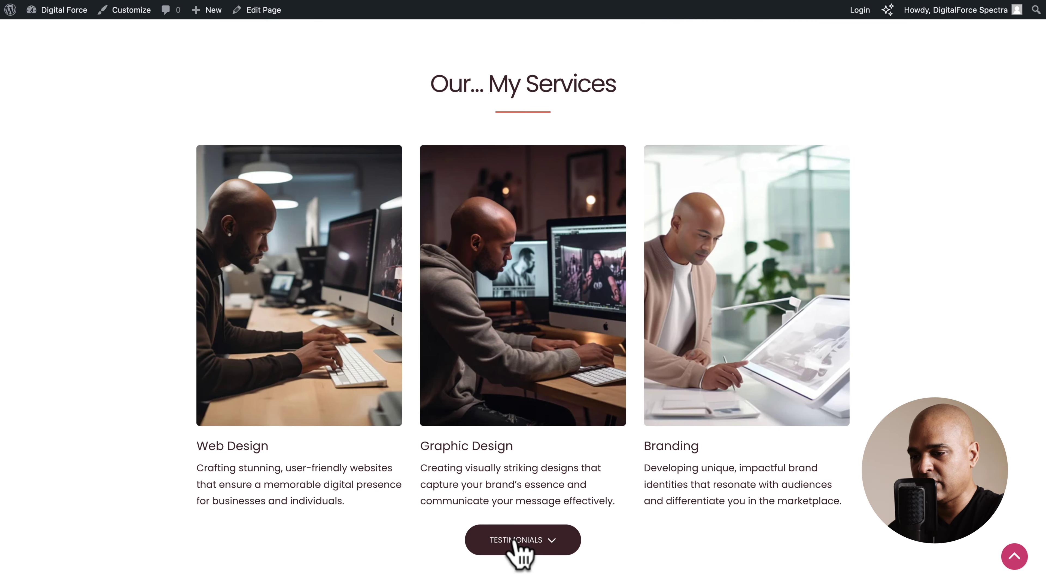
pyautogui.click(519, 554)
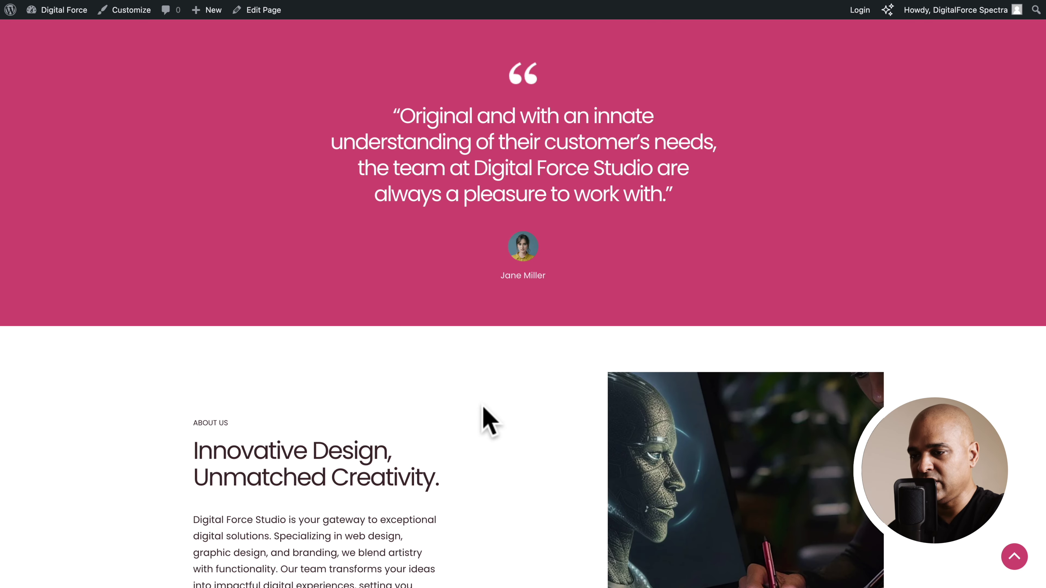
pyautogui.scroll(-7, 488, 420)
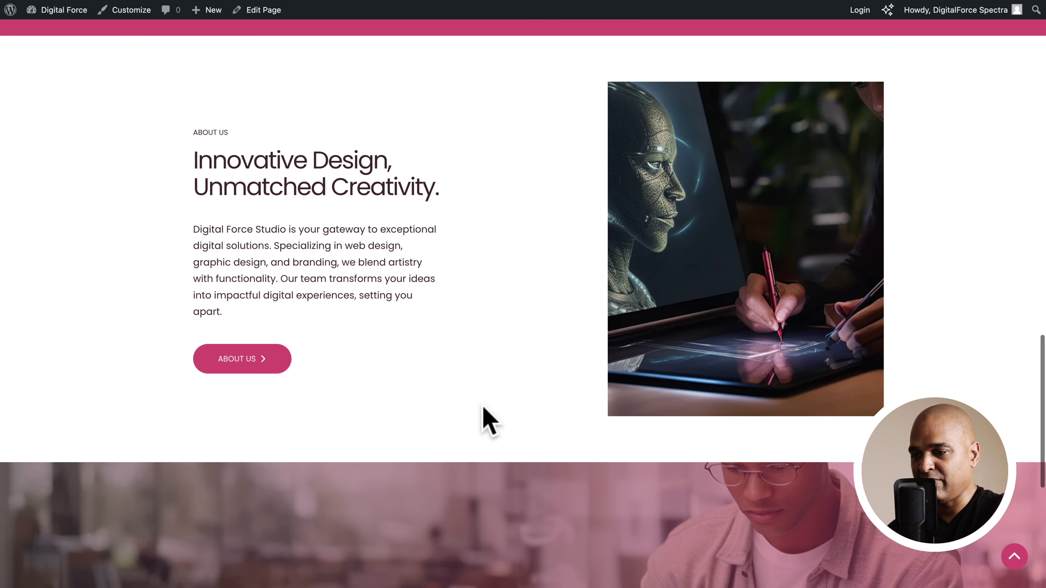
pyautogui.scroll(-9, 483, 408)
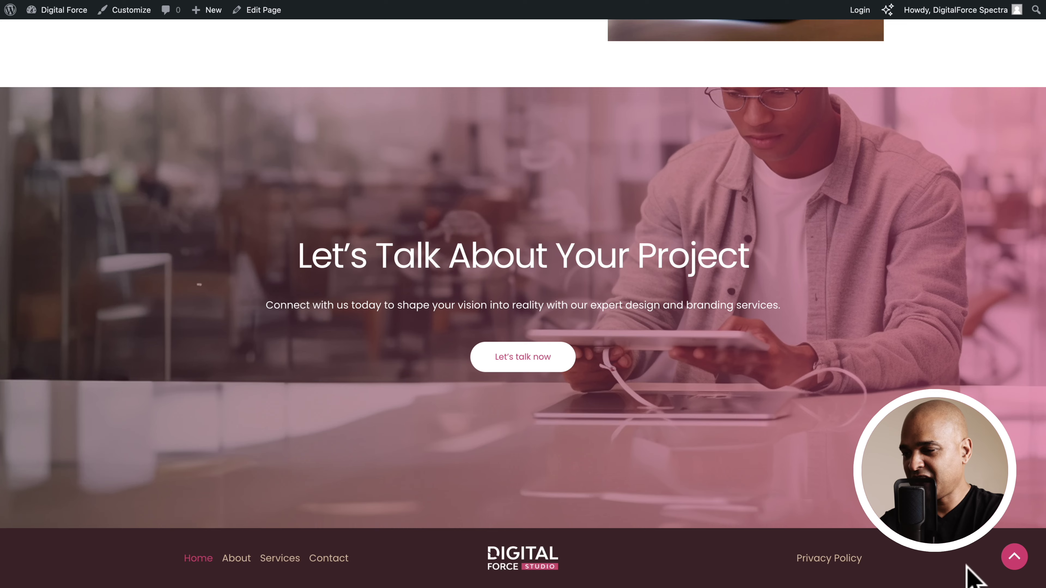
pyautogui.click(1010, 558)
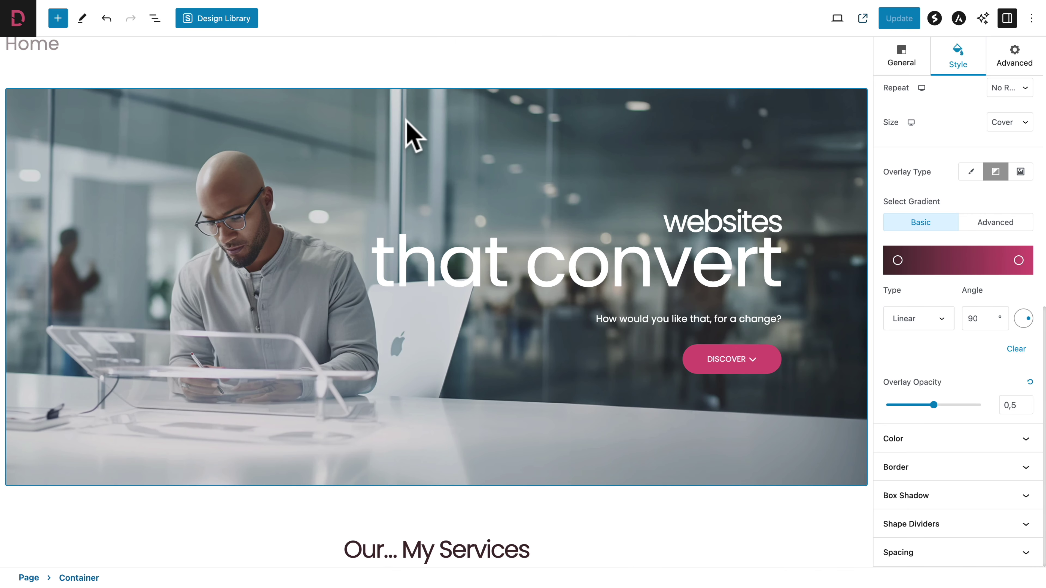
# Step: Set the hero container's minimum height to 85 VH, then update the page and view it live
pyautogui.click(263, 128)
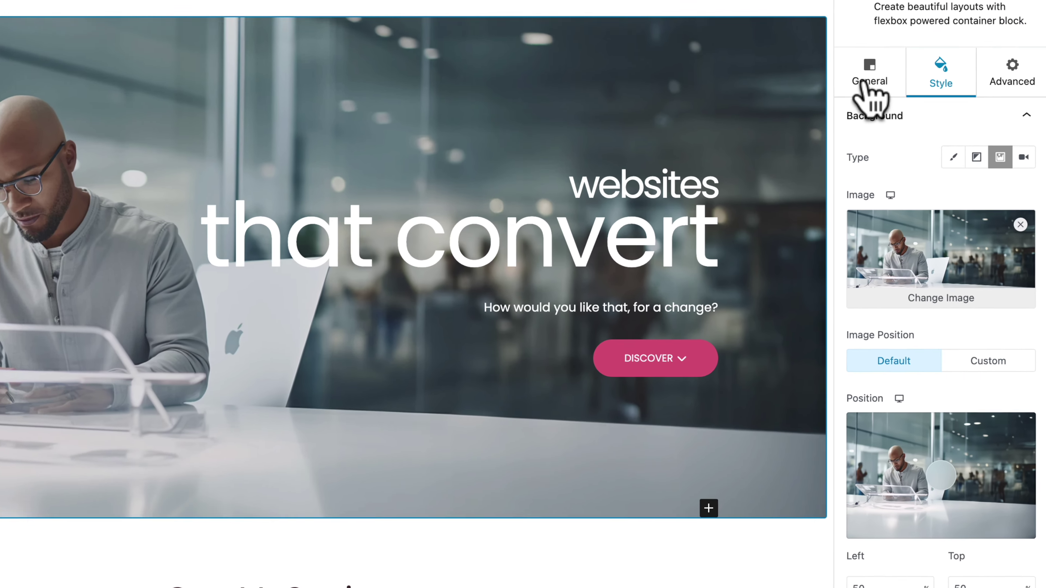
pyautogui.click(901, 134)
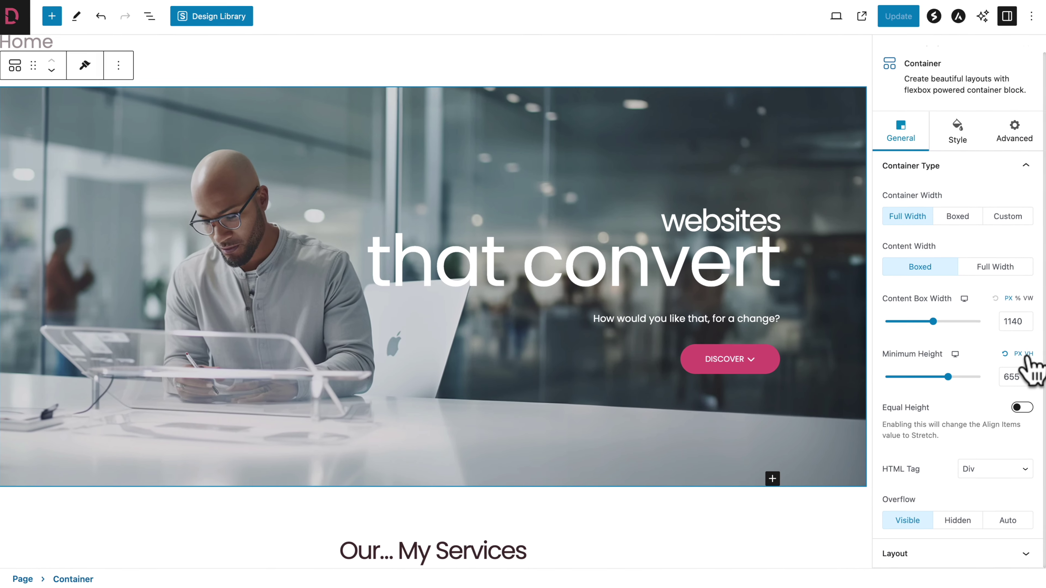
pyautogui.click(1031, 350)
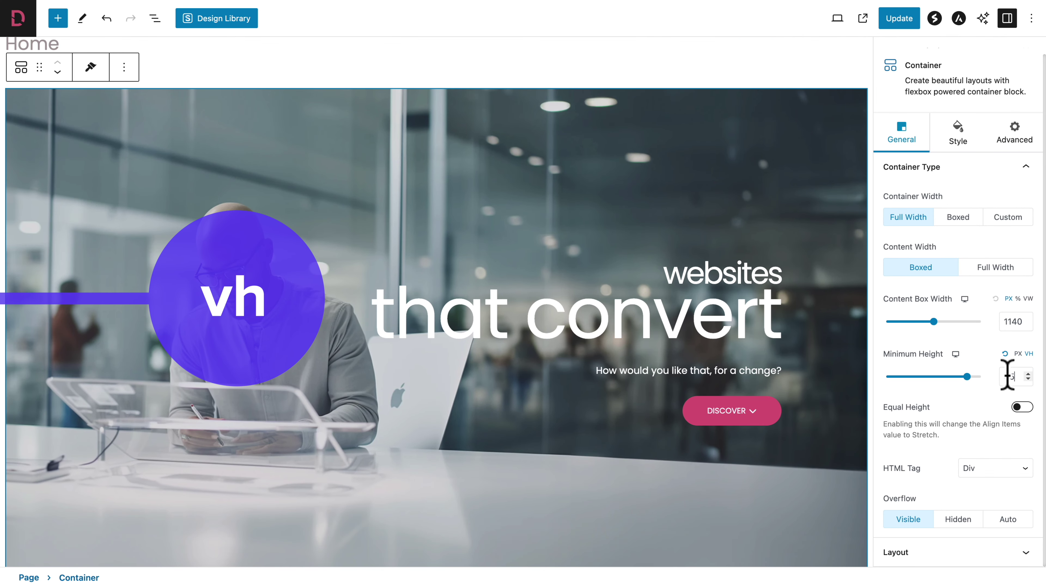
pyautogui.write('85')
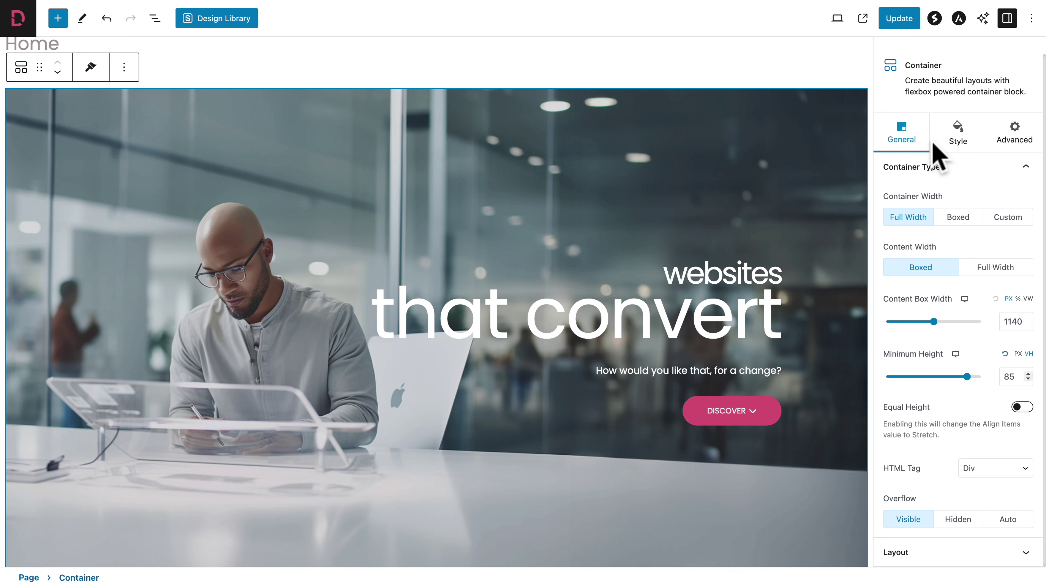
pyautogui.click(900, 19)
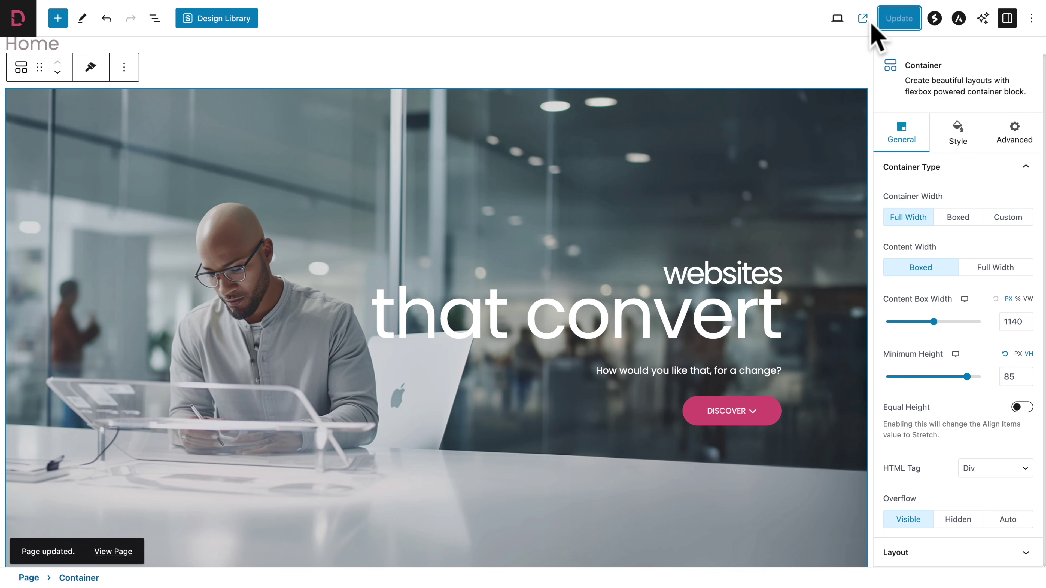
pyautogui.click(868, 24)
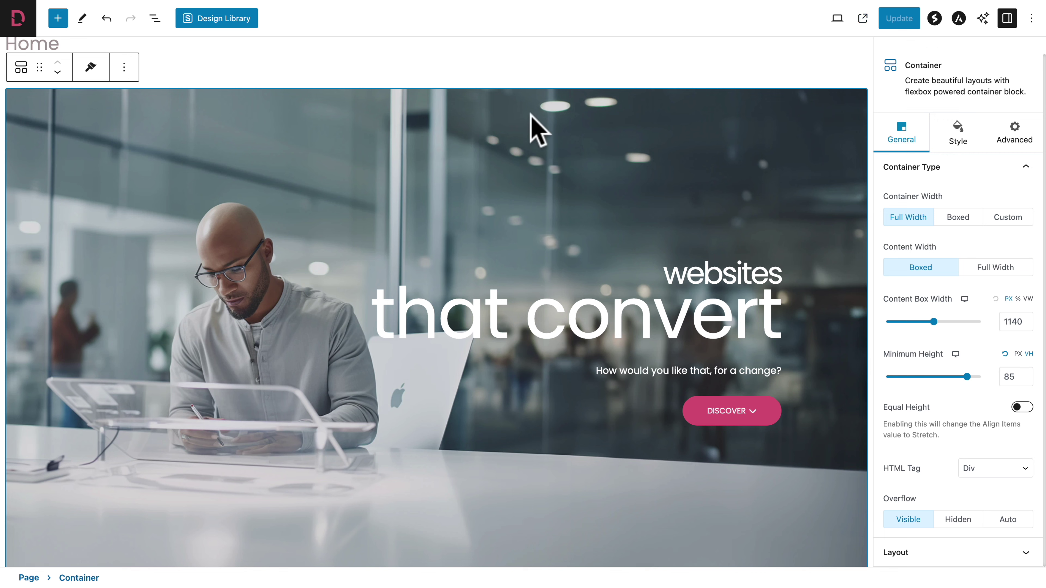
# Step: Add a basic gradient overlay to the hero container's background image and make its first colour stop fully transparent
pyautogui.click(954, 140)
pyautogui.scroll(-10, 935, 197)
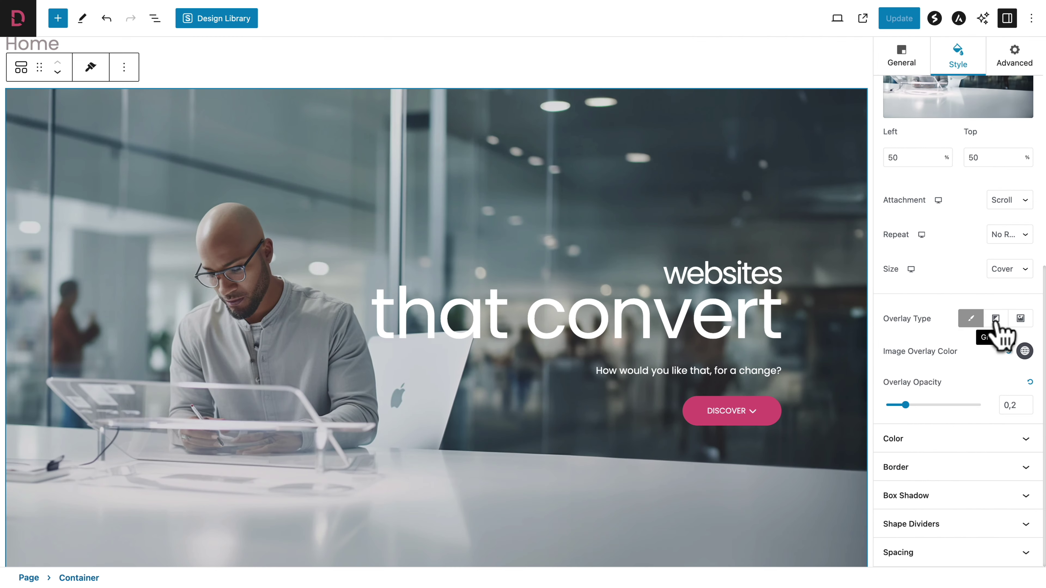
pyautogui.click(986, 303)
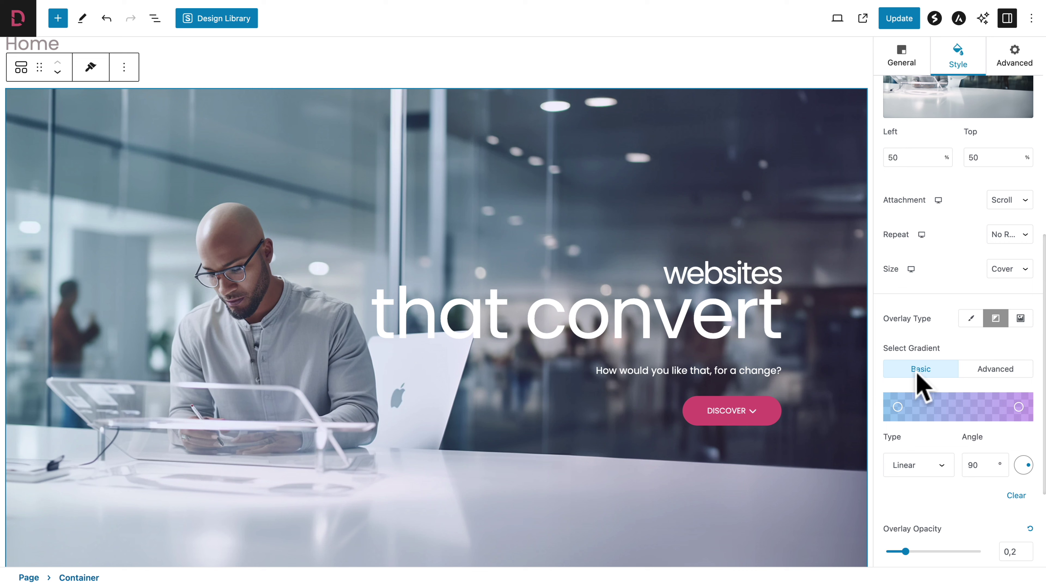
pyautogui.click(898, 407)
pyautogui.click(879, 265)
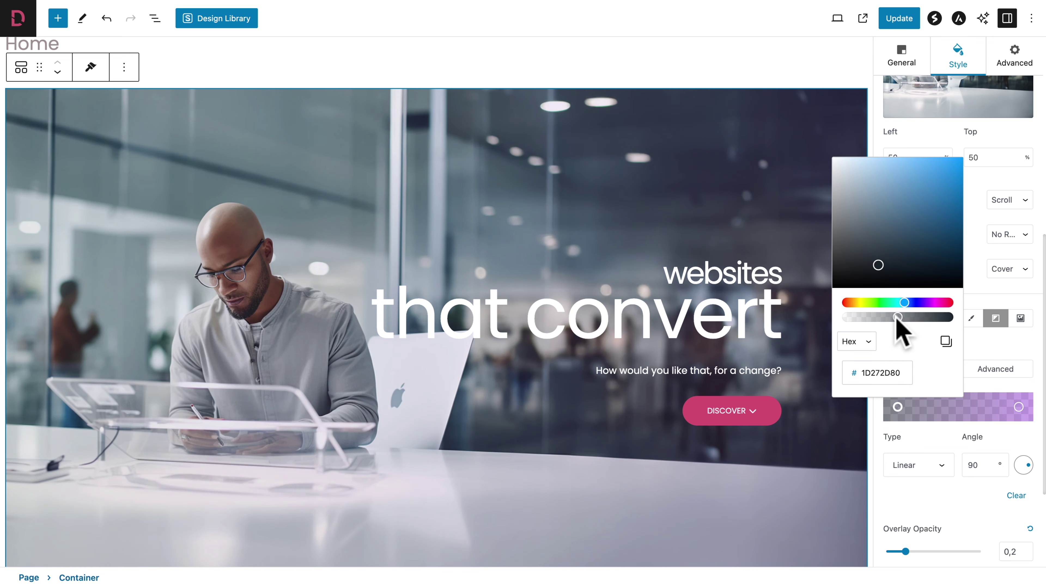
pyautogui.moveTo(897, 318); pyautogui.dragTo(837, 319)
pyautogui.click(908, 342)
pyautogui.click(983, 297)
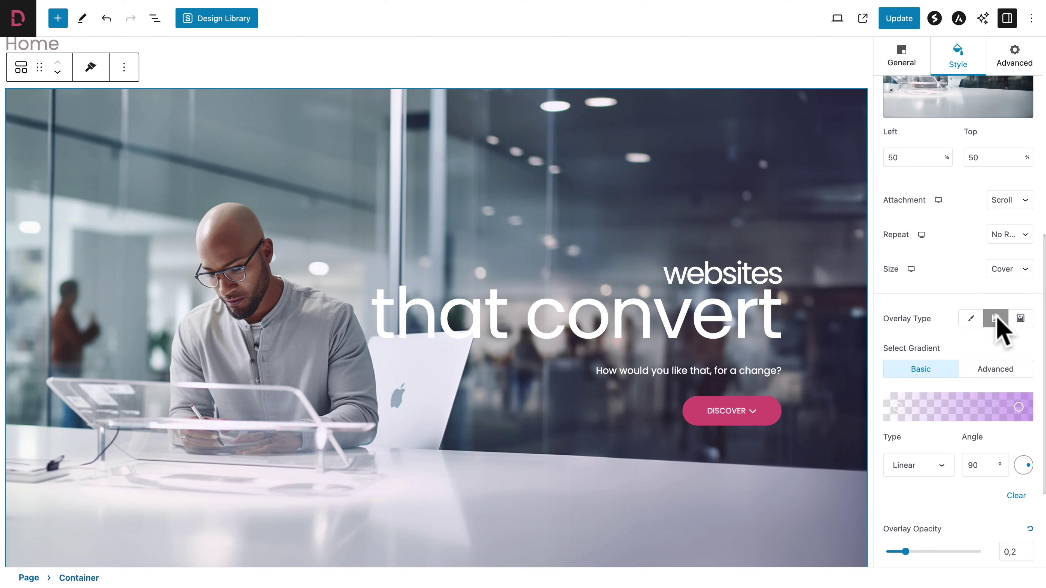
# Step: Set the end colour stop of the hero container's gradient overlay to 3F292B
pyautogui.click(1019, 407)
pyautogui.click(956, 373)
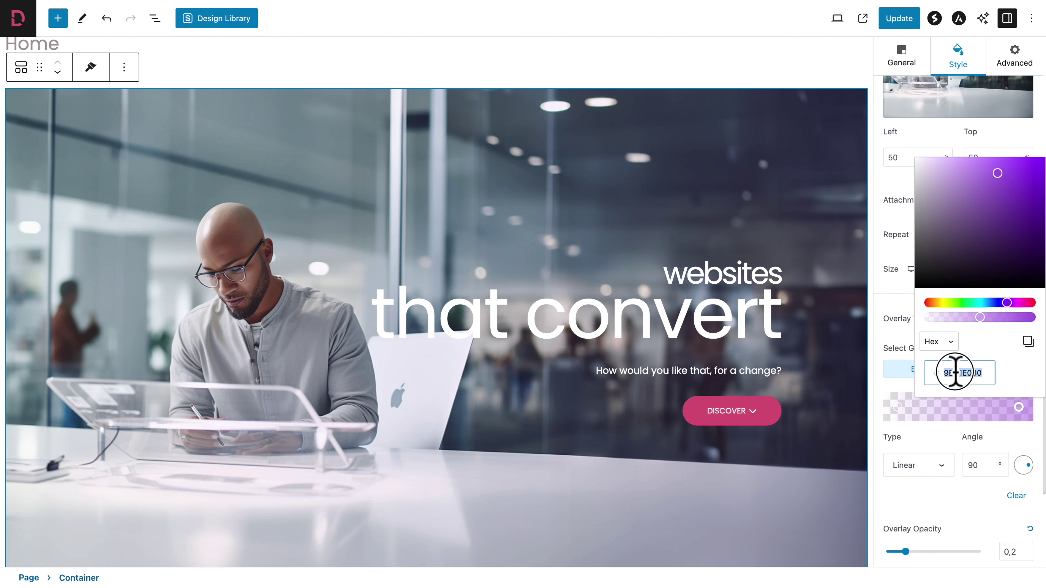
pyautogui.write('3F292B')
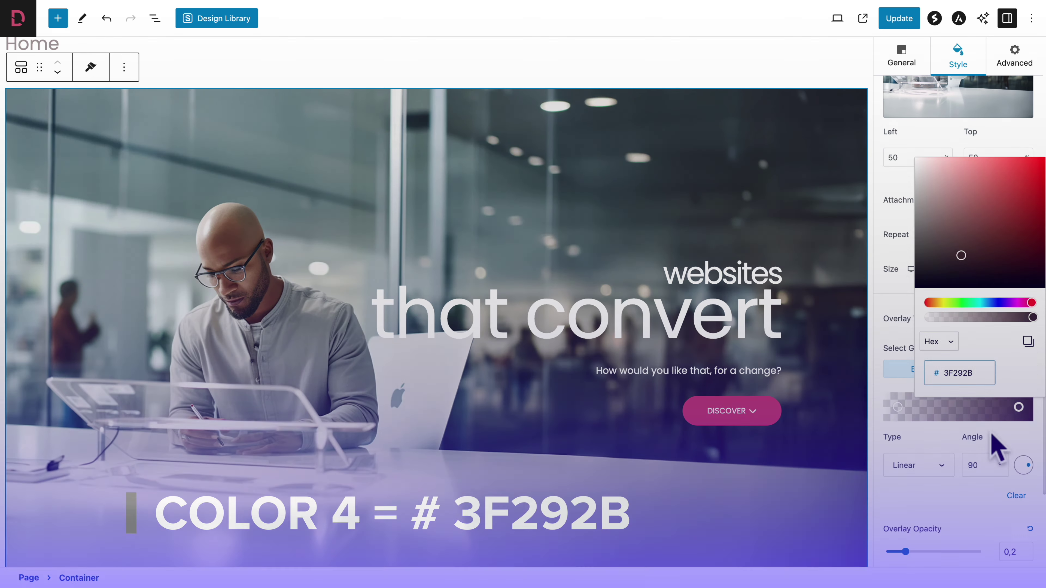
pyautogui.click(996, 436)
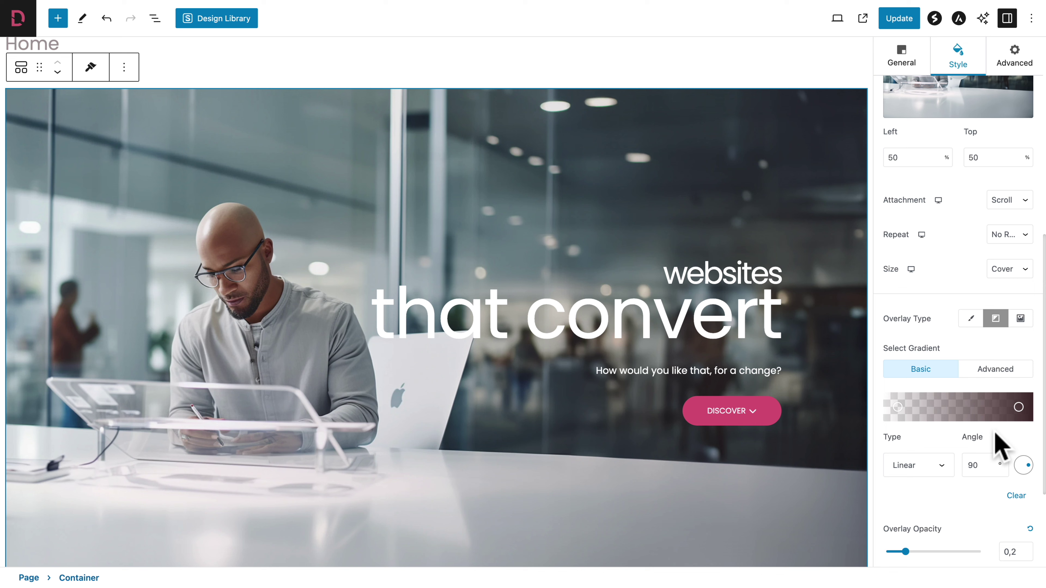
# Step: Set the hero container's overlay opacity to 0.8, then update the page and view it live
pyautogui.scroll(-4, 929, 499)
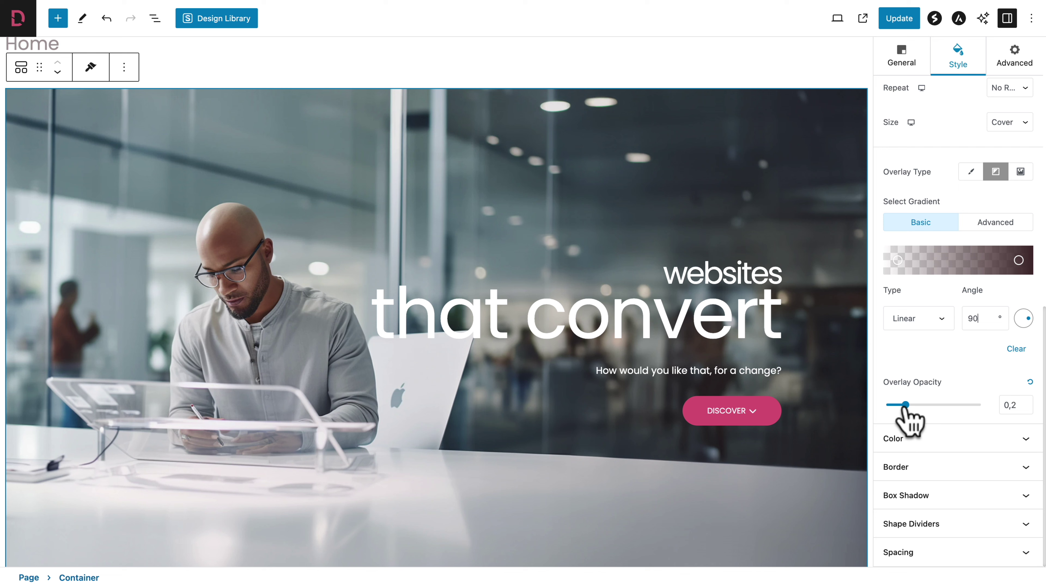
pyautogui.moveTo(904, 408); pyautogui.dragTo(962, 408)
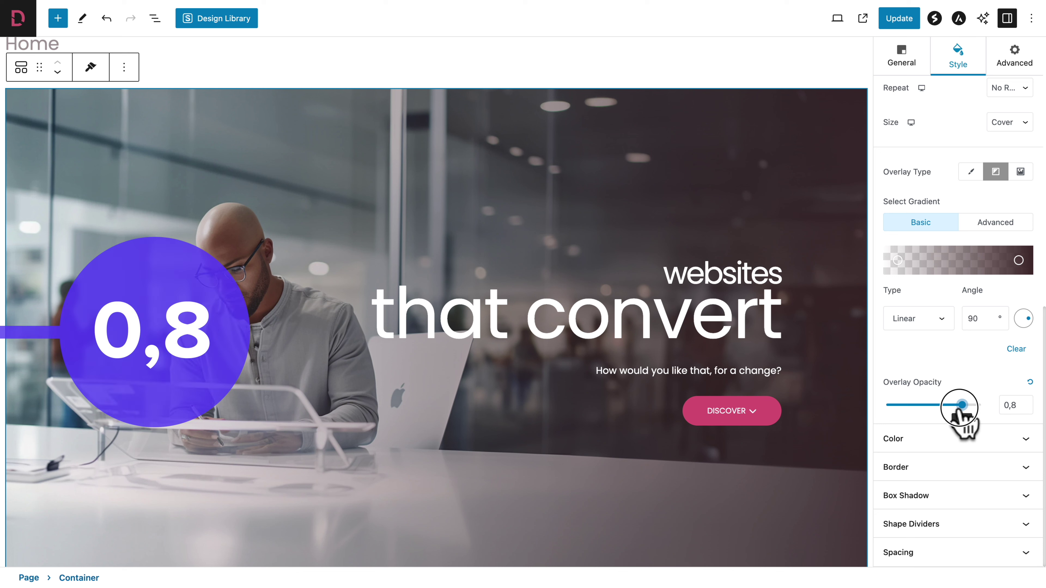
pyautogui.click(900, 19)
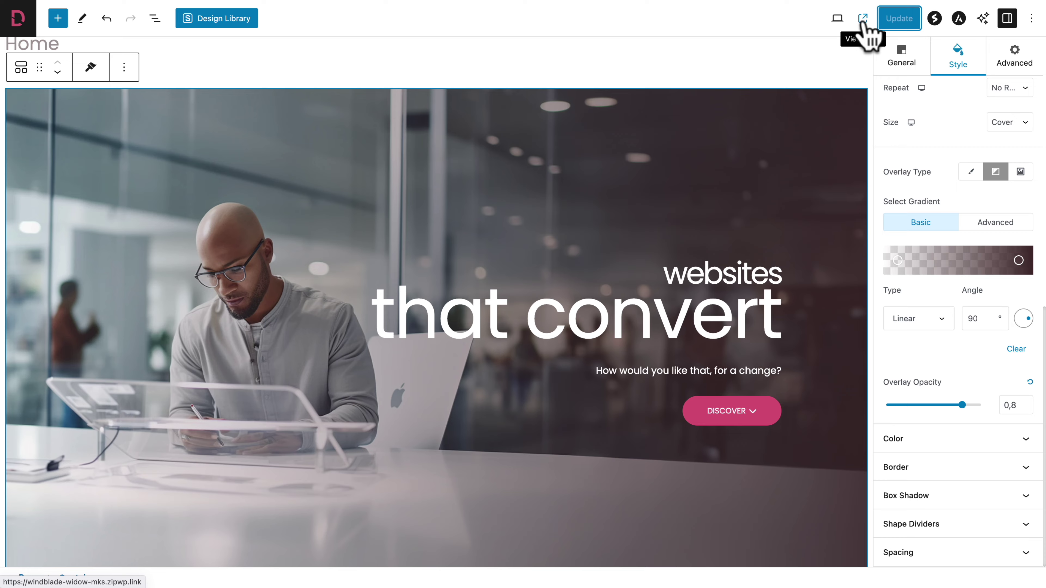
pyautogui.click(864, 20)
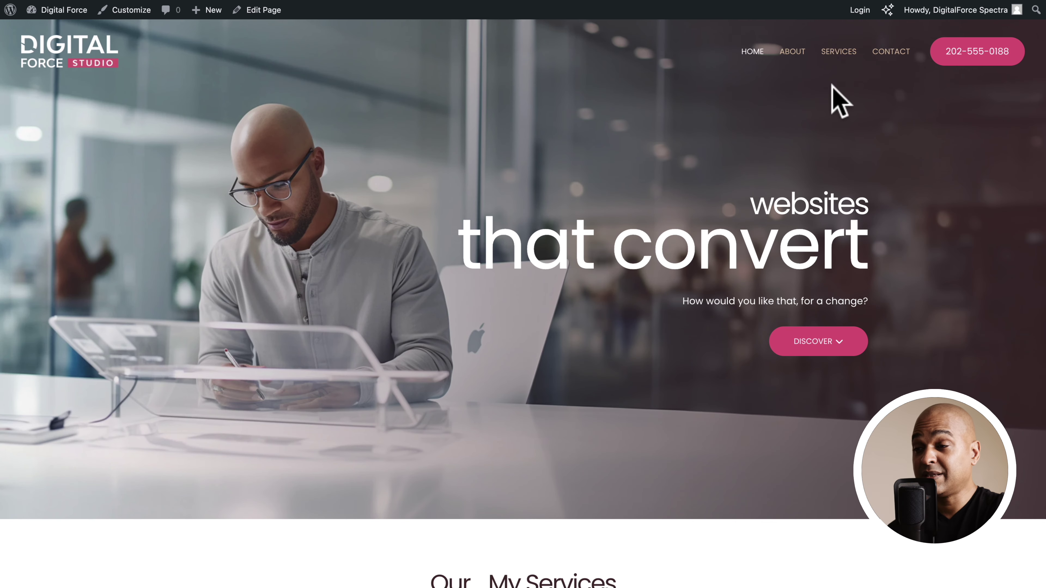